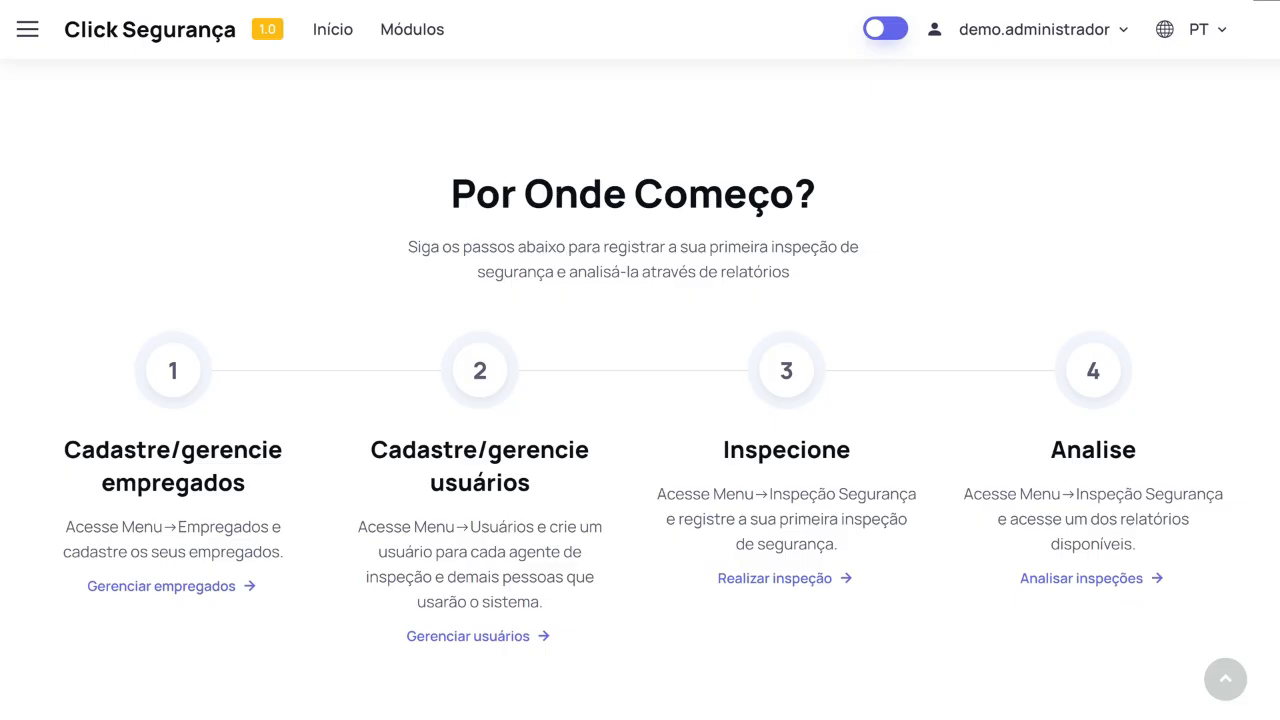
click(28, 29)
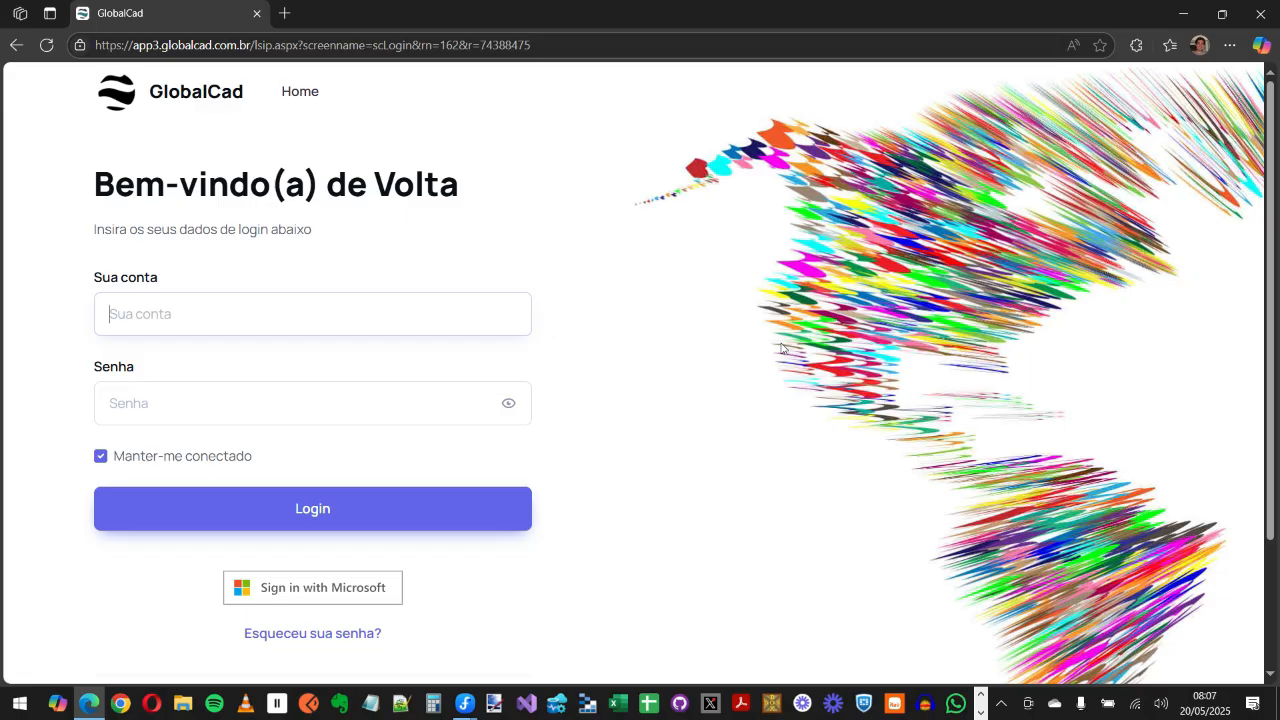
Log in with the demo administrator's account name and the account password
text(demo.clickconstruction.dpl.administrador)
key(Tab)
text(••••)
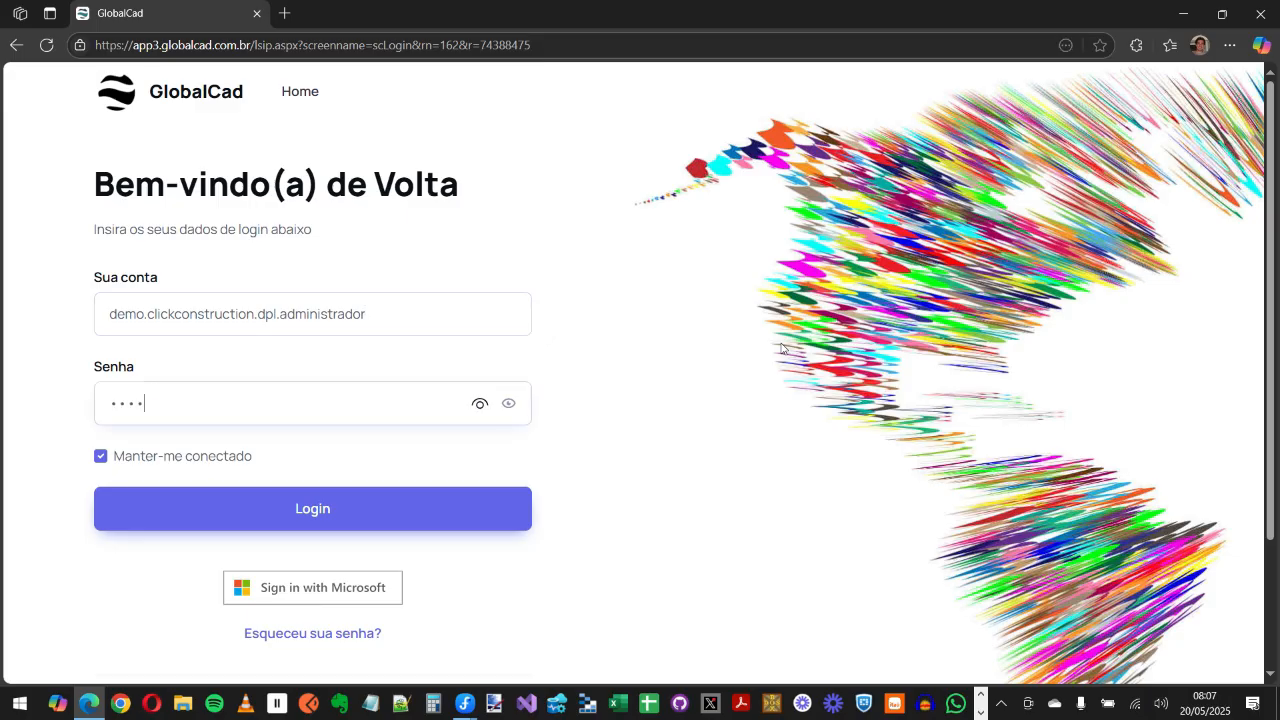
text(••••••••)
key(Return)
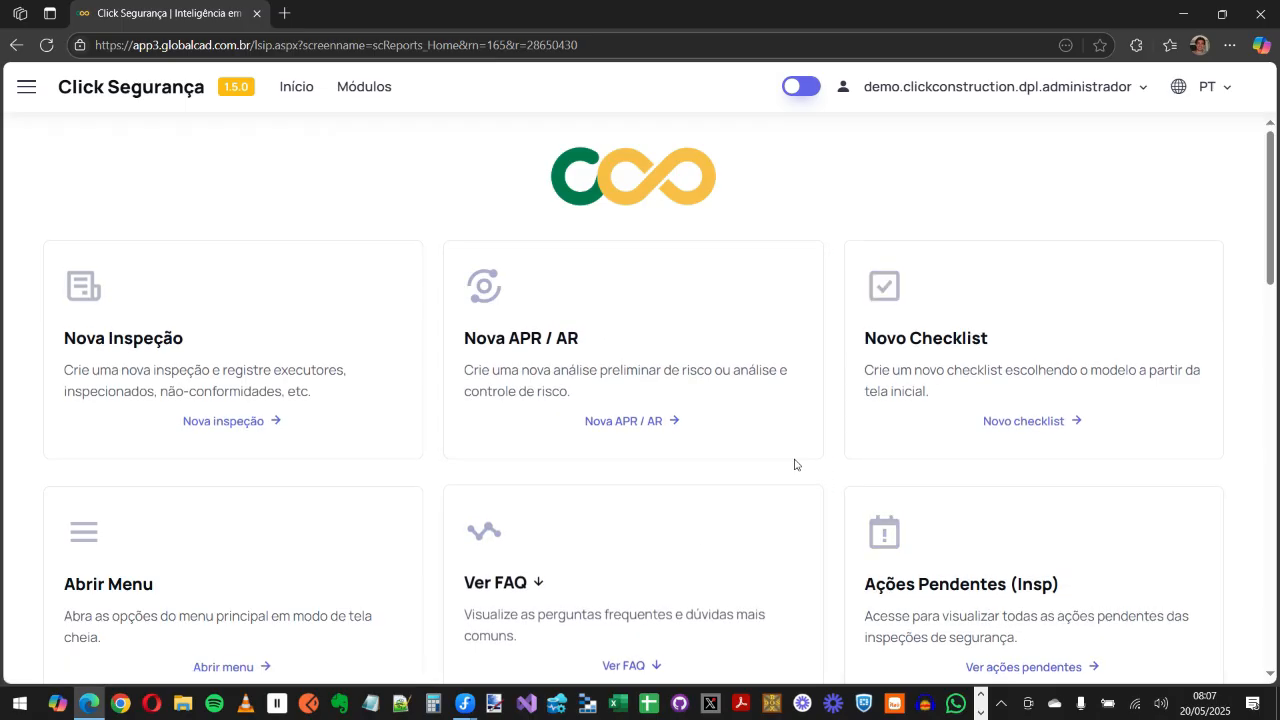
scroll(840, 481, down, 1)
scroll(840, 481, down, 6)
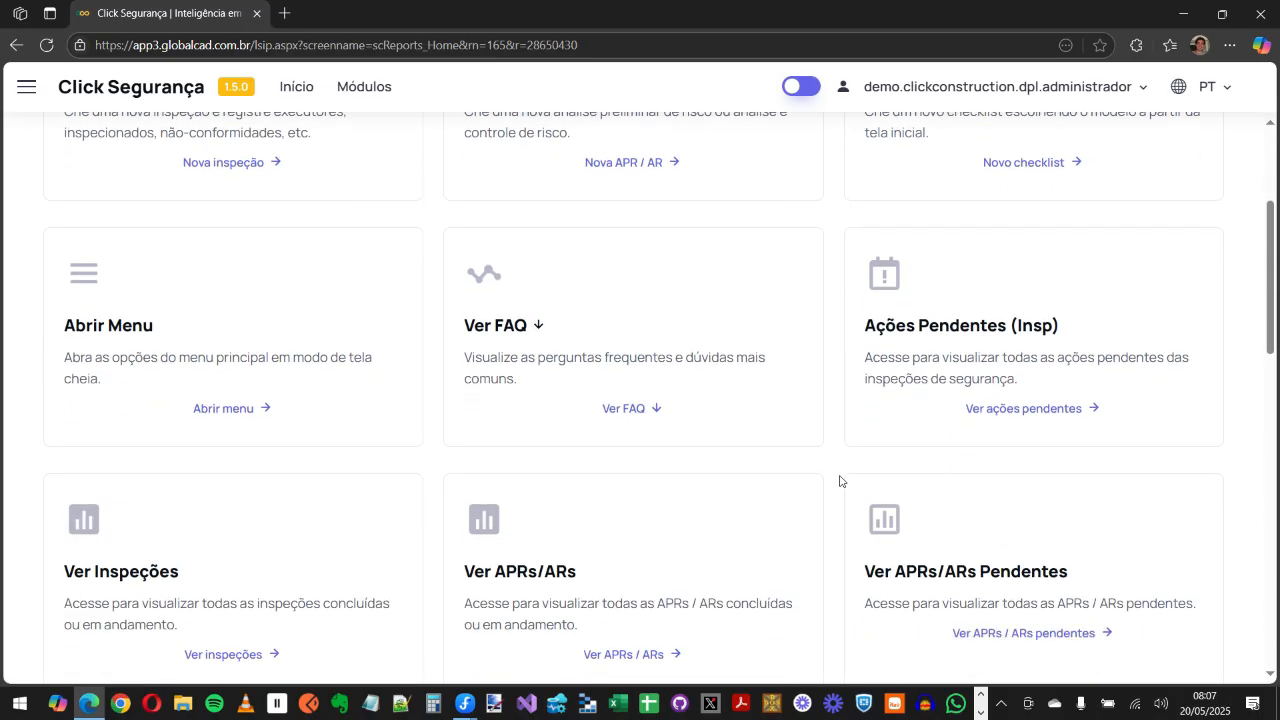
scroll(840, 481, down, 4)
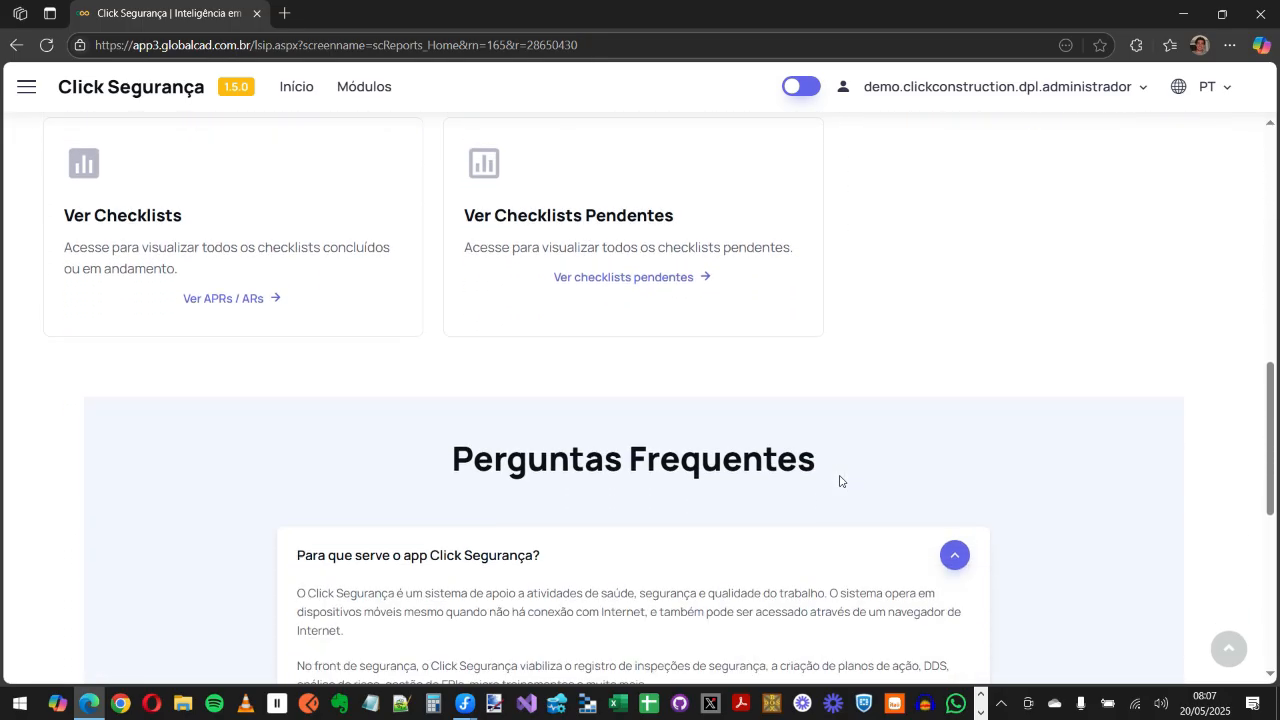
scroll(840, 481, up, 7)
scroll(840, 481, up, 4)
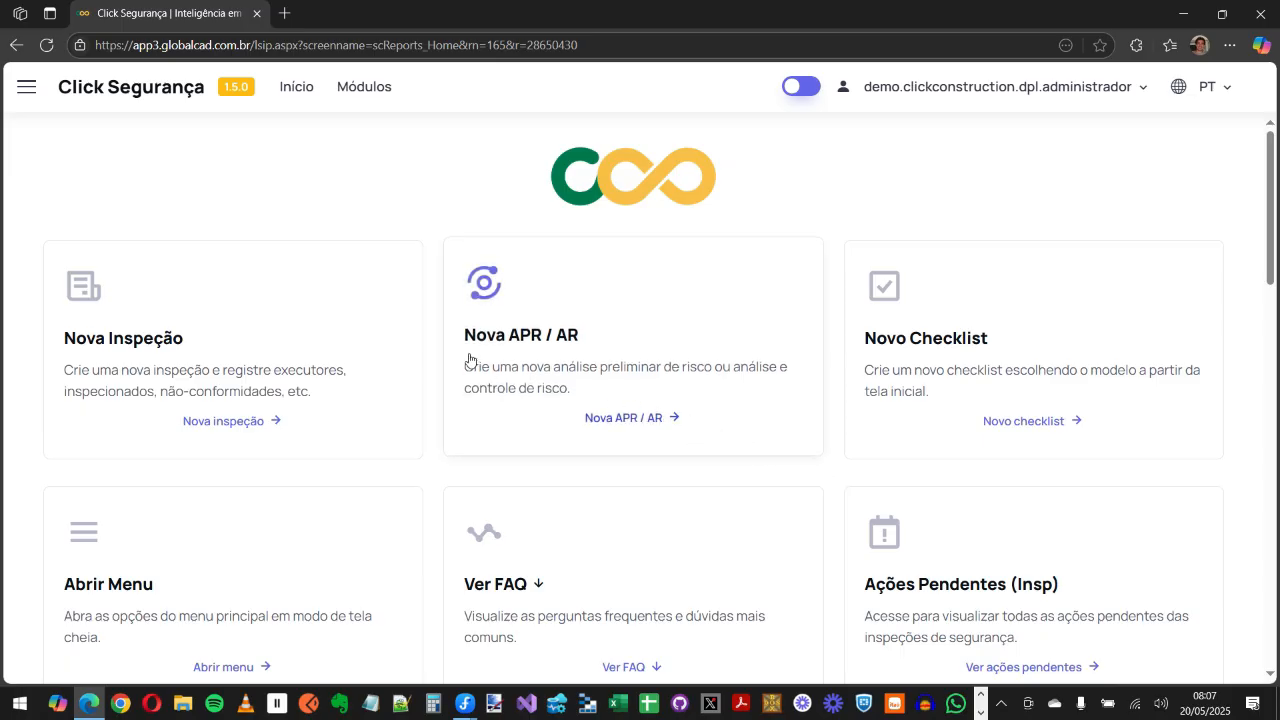
Show the browser in full screen and start a new safety inspection record (Nova Inspeção Segurança)
click(26, 89)
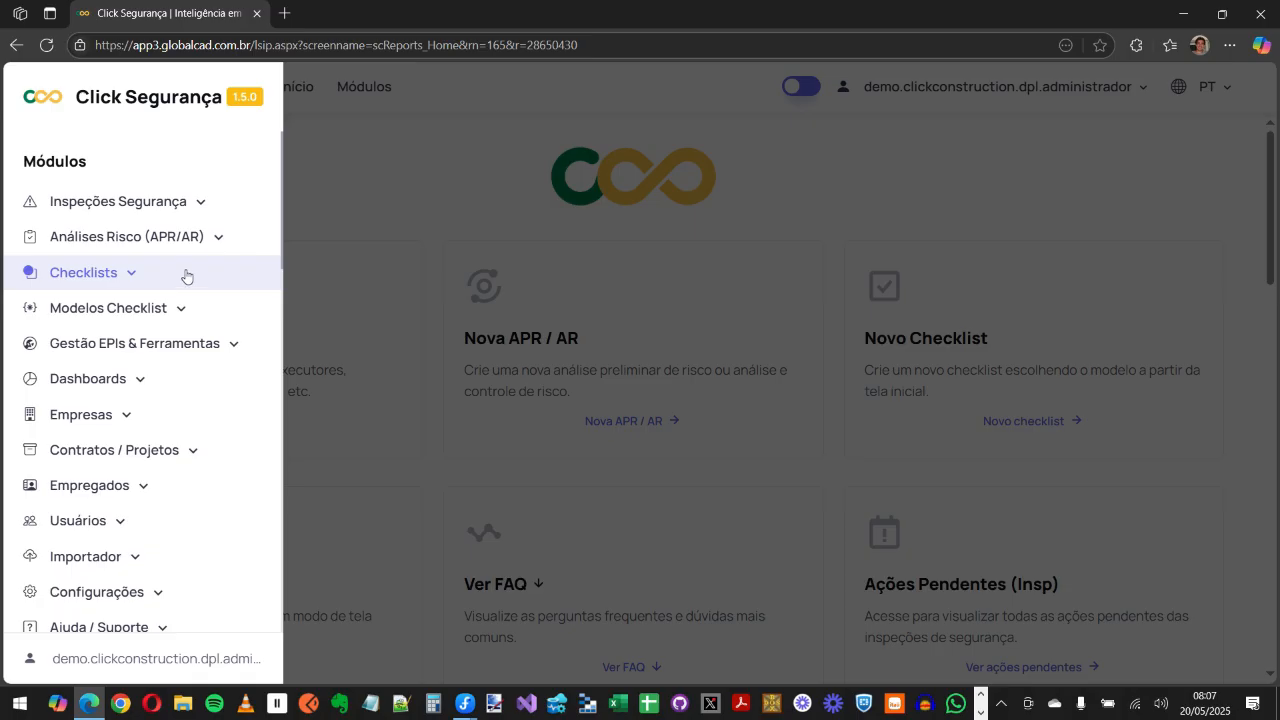
click(205, 212)
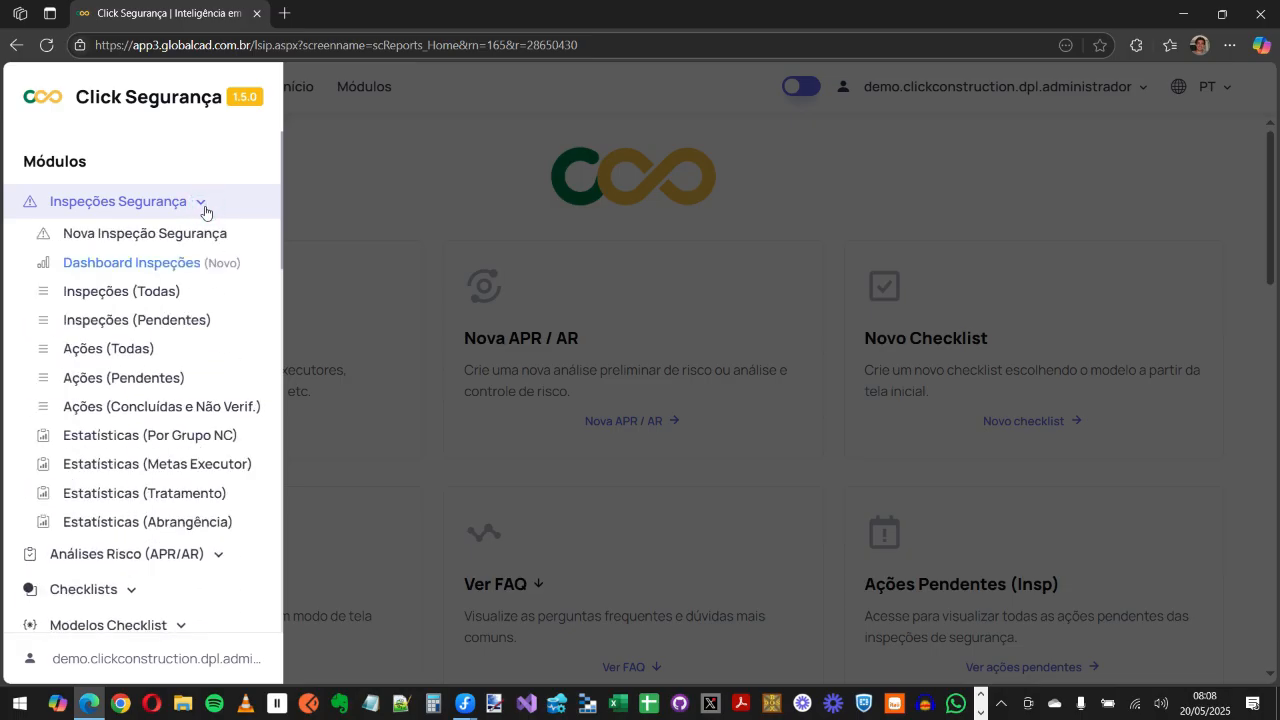
key(F11)
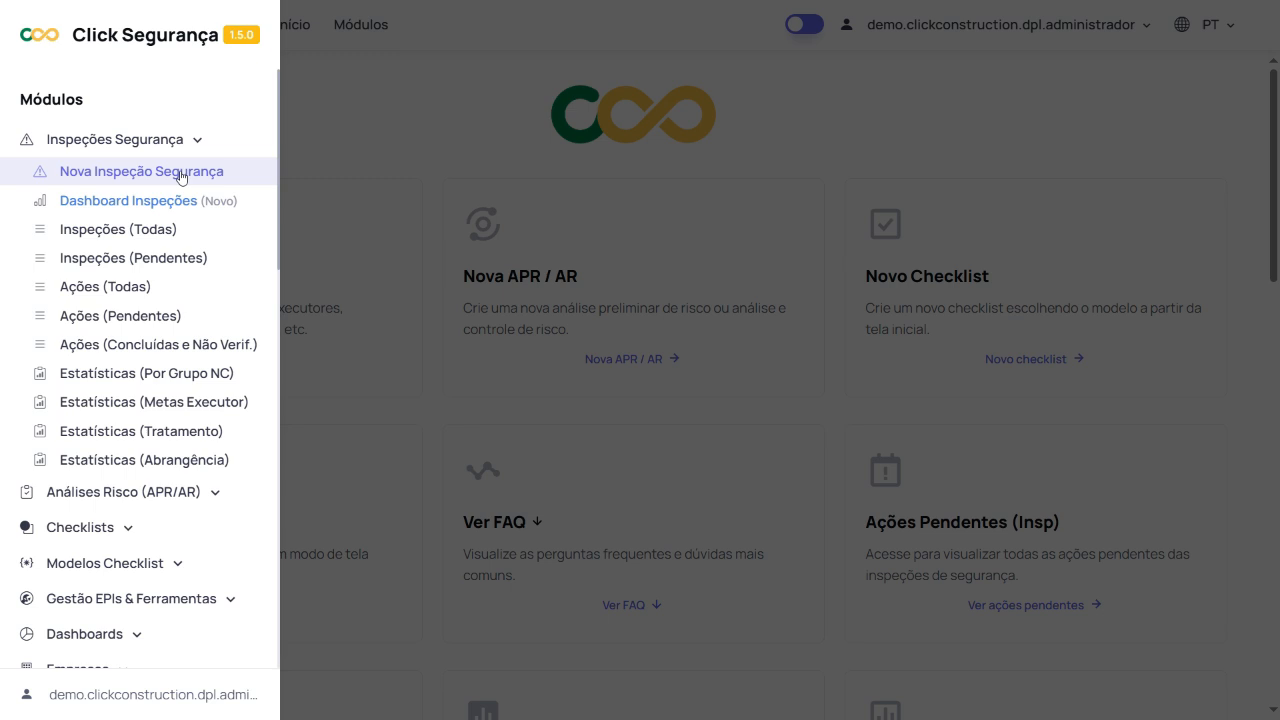
click(181, 173)
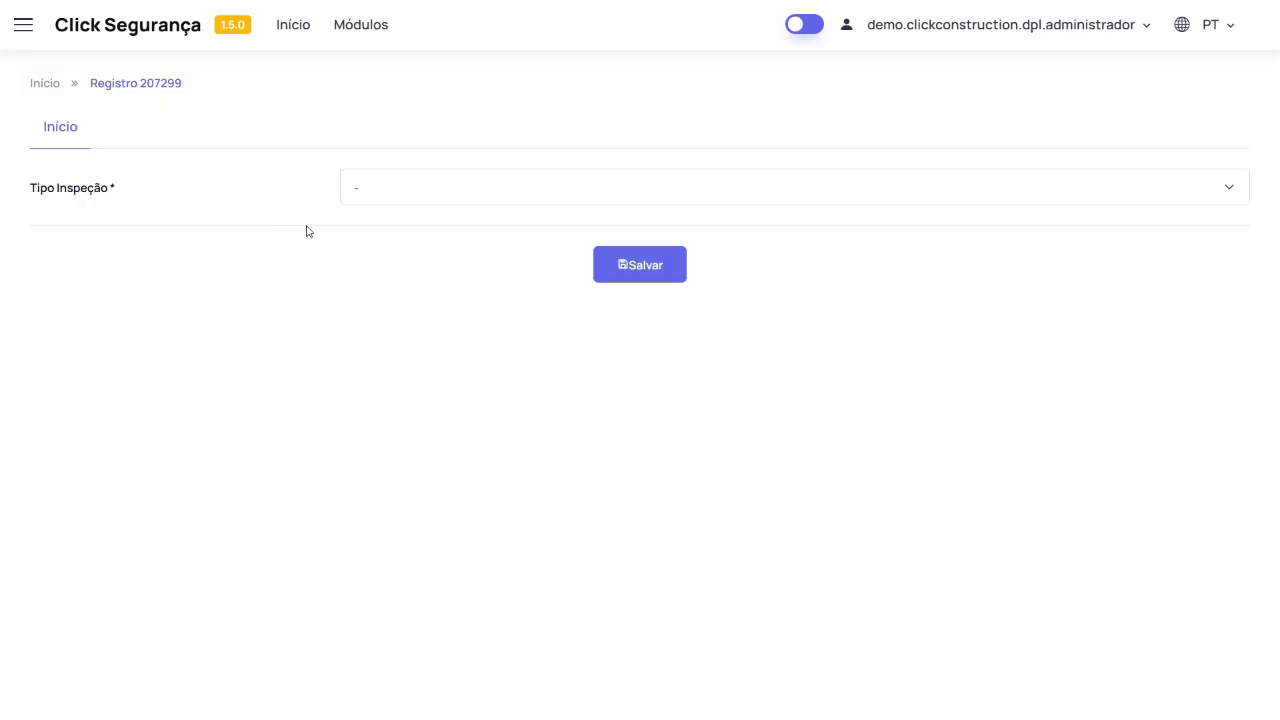
Set the inspection type to INSPEÇÃO DE EPI and the guide/service to EPI - GERAL
click(414, 191)
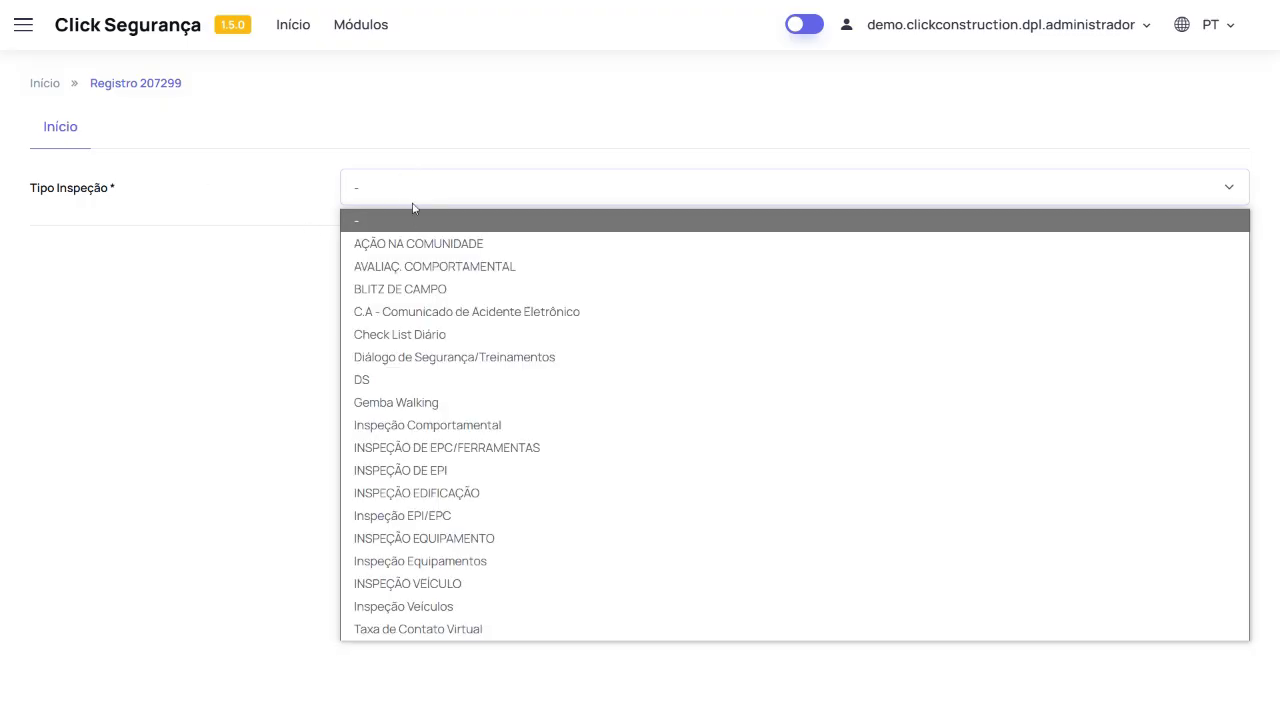
click(440, 476)
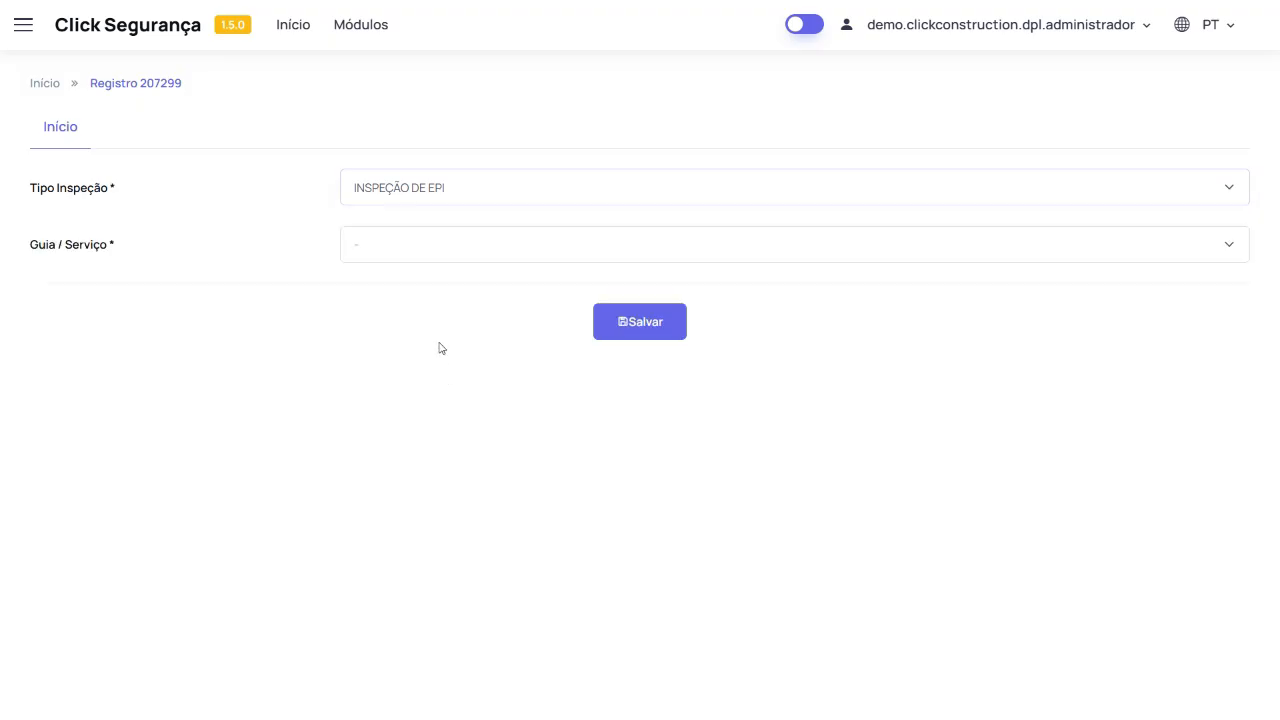
click(421, 256)
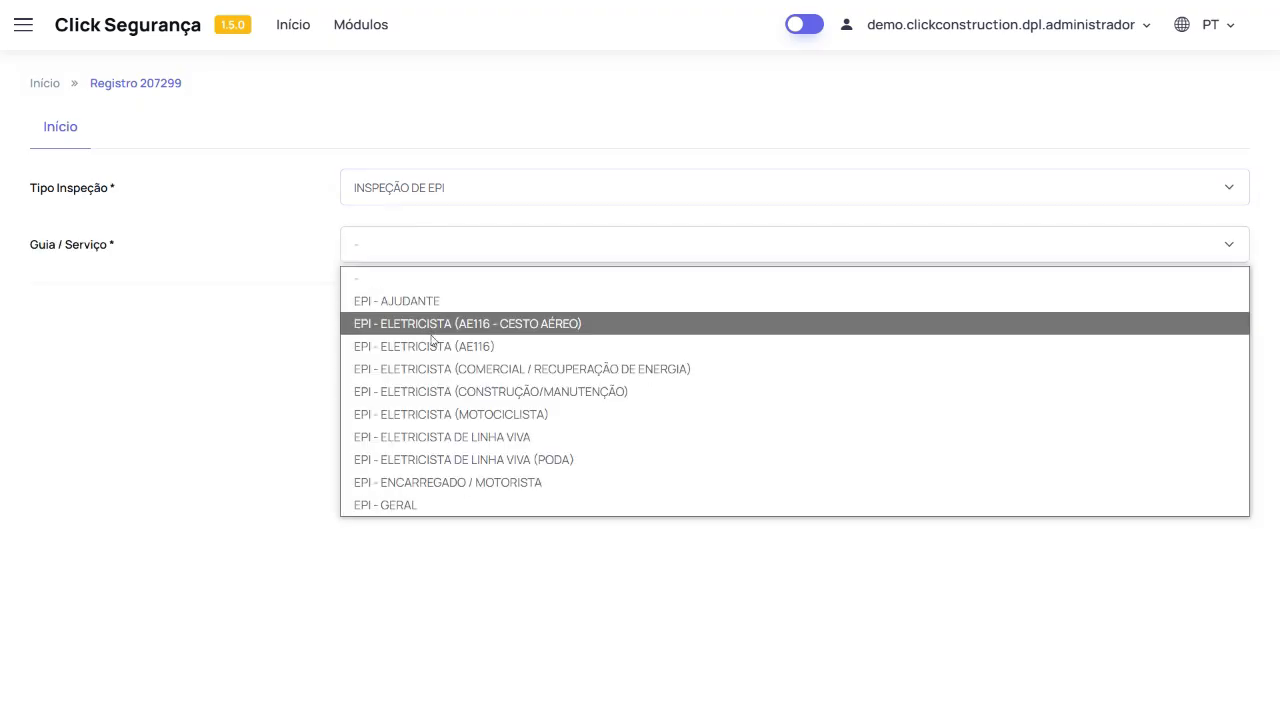
click(430, 505)
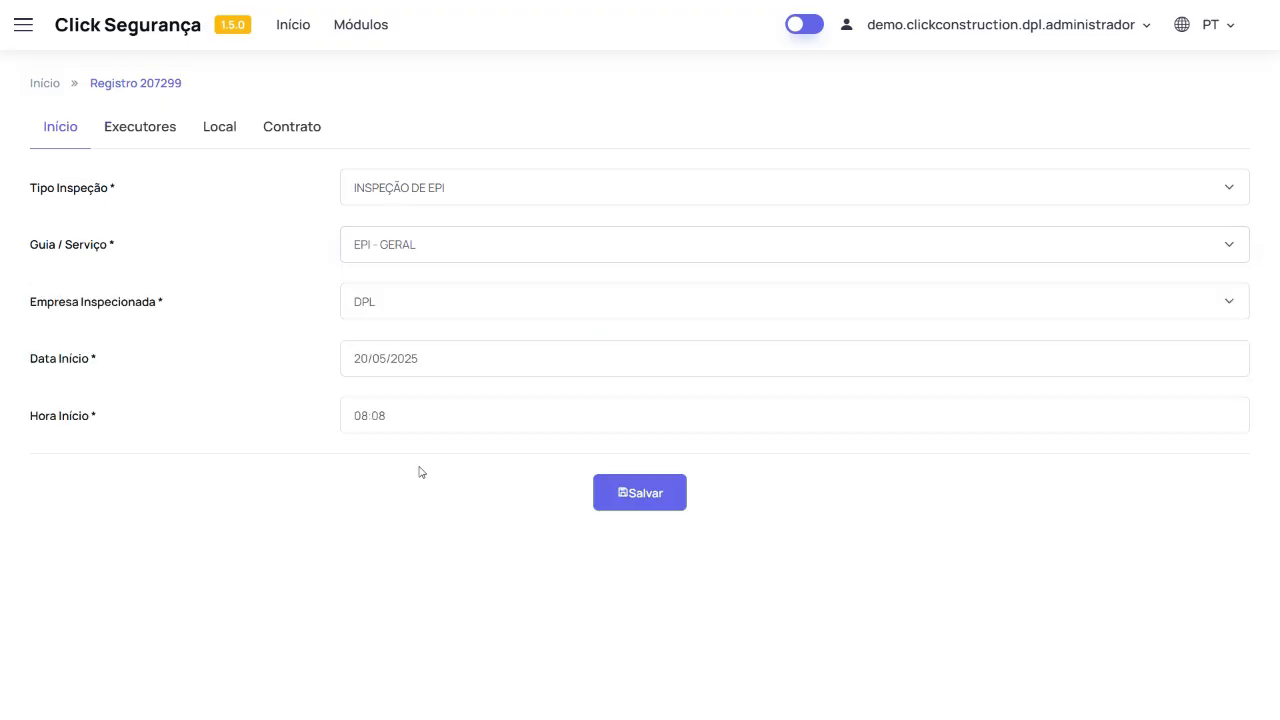
click(405, 308)
click(405, 308)
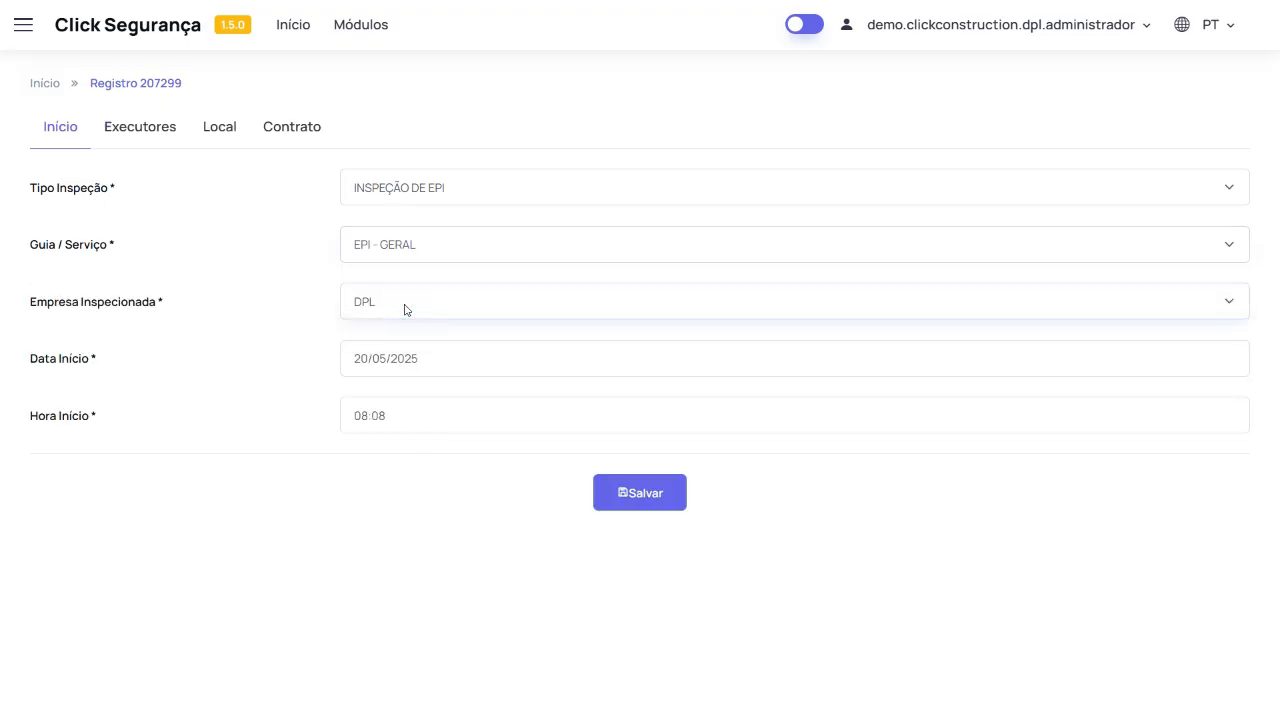
click(440, 356)
click(418, 410)
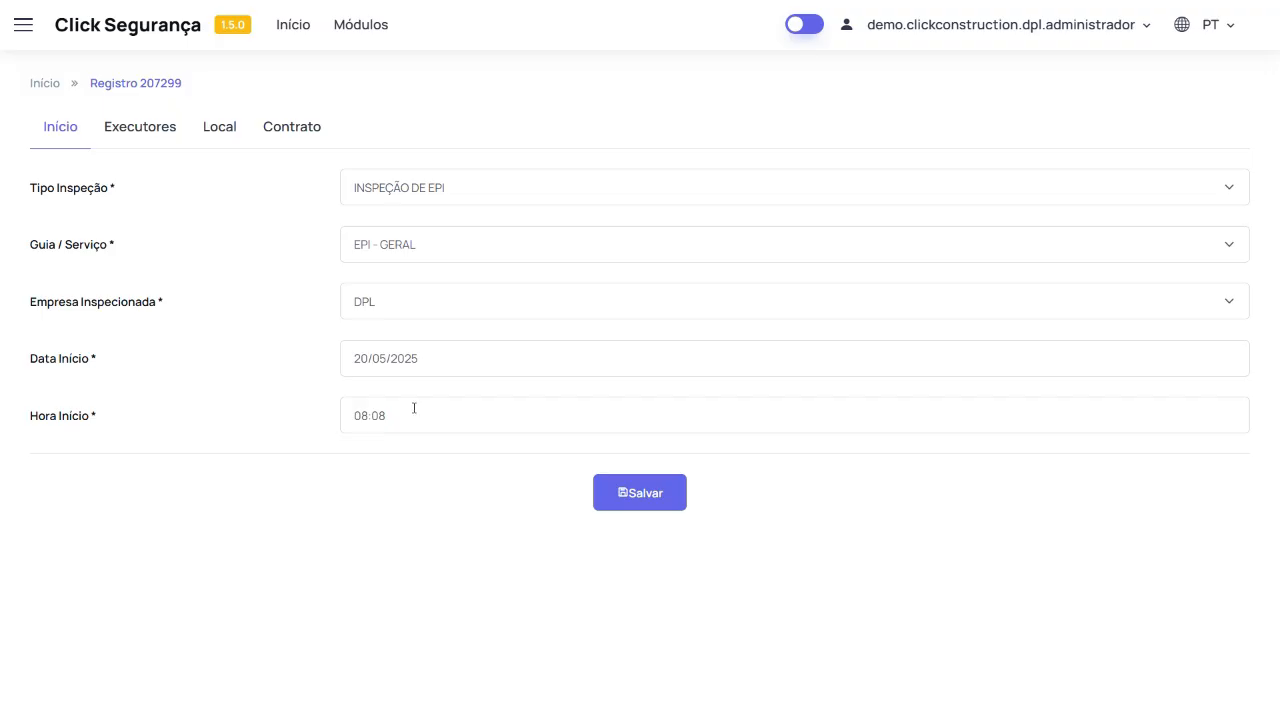
Add a second DPL employee to the inspection's executors, searching the executor names for "fra"
click(158, 134)
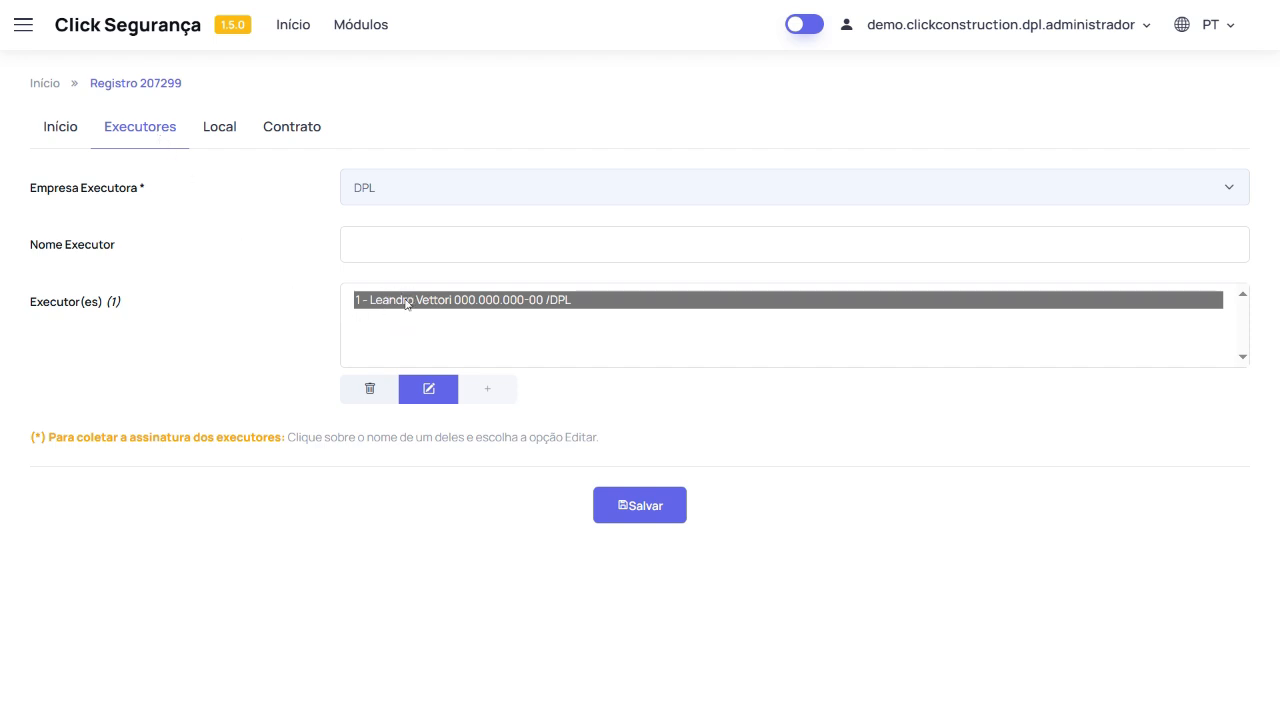
click(388, 244)
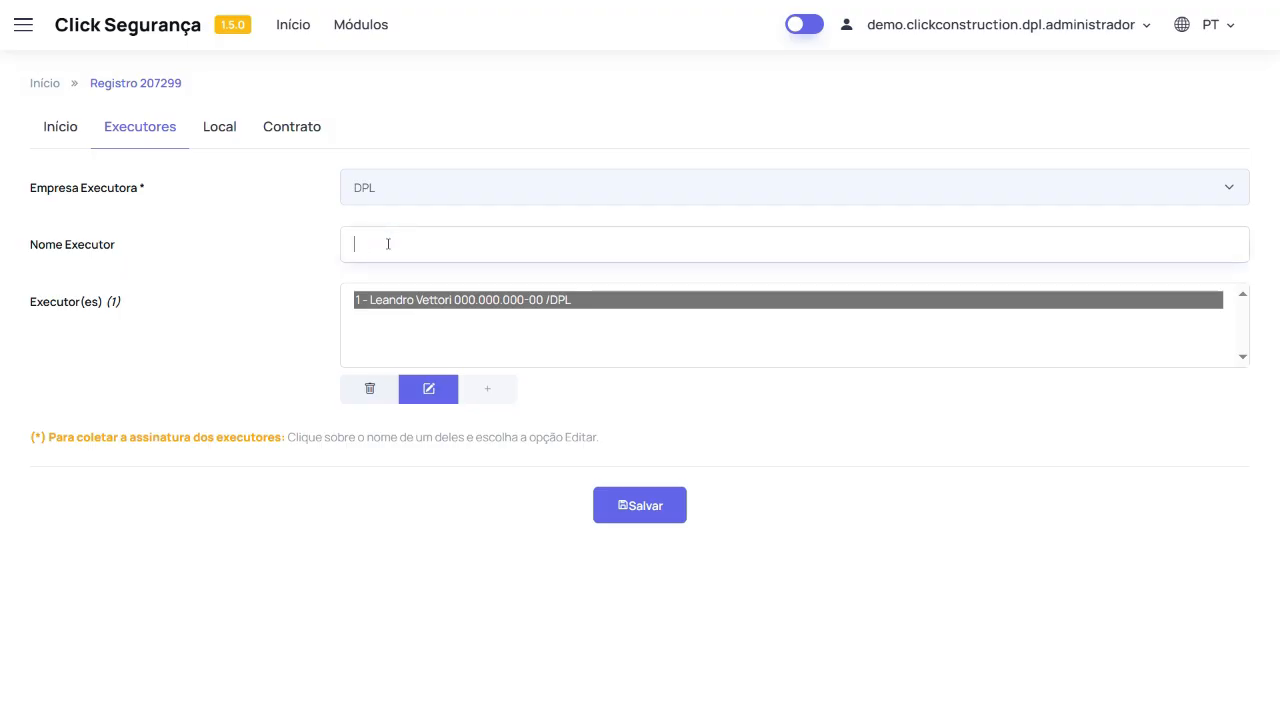
text(fra)
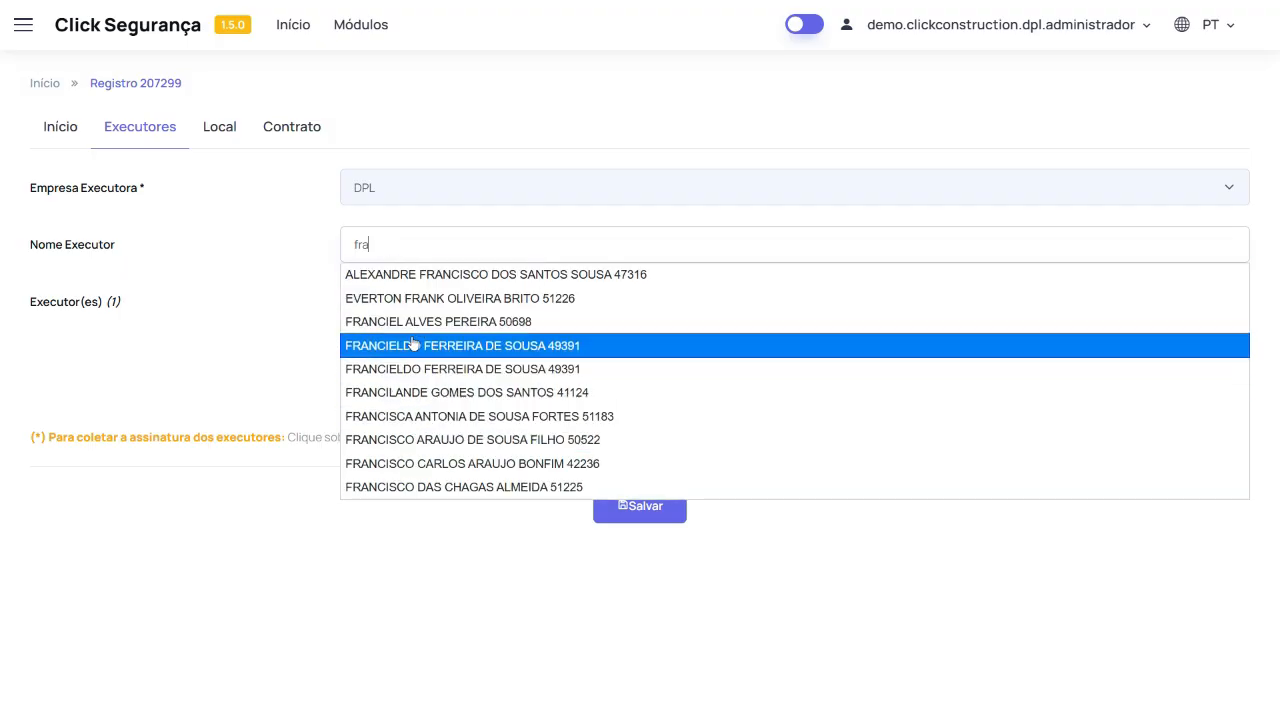
click(418, 345)
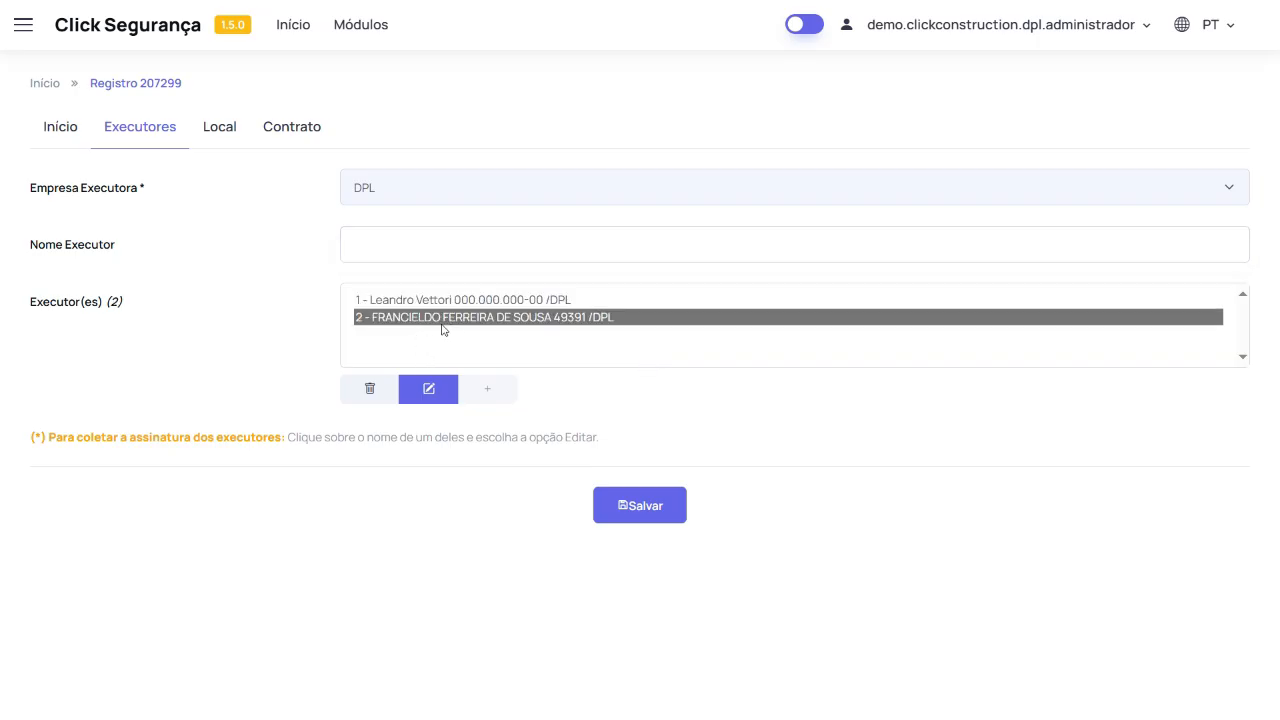
Record a handwritten signature for the first executor, confirm it, and return to the executors list
click(438, 300)
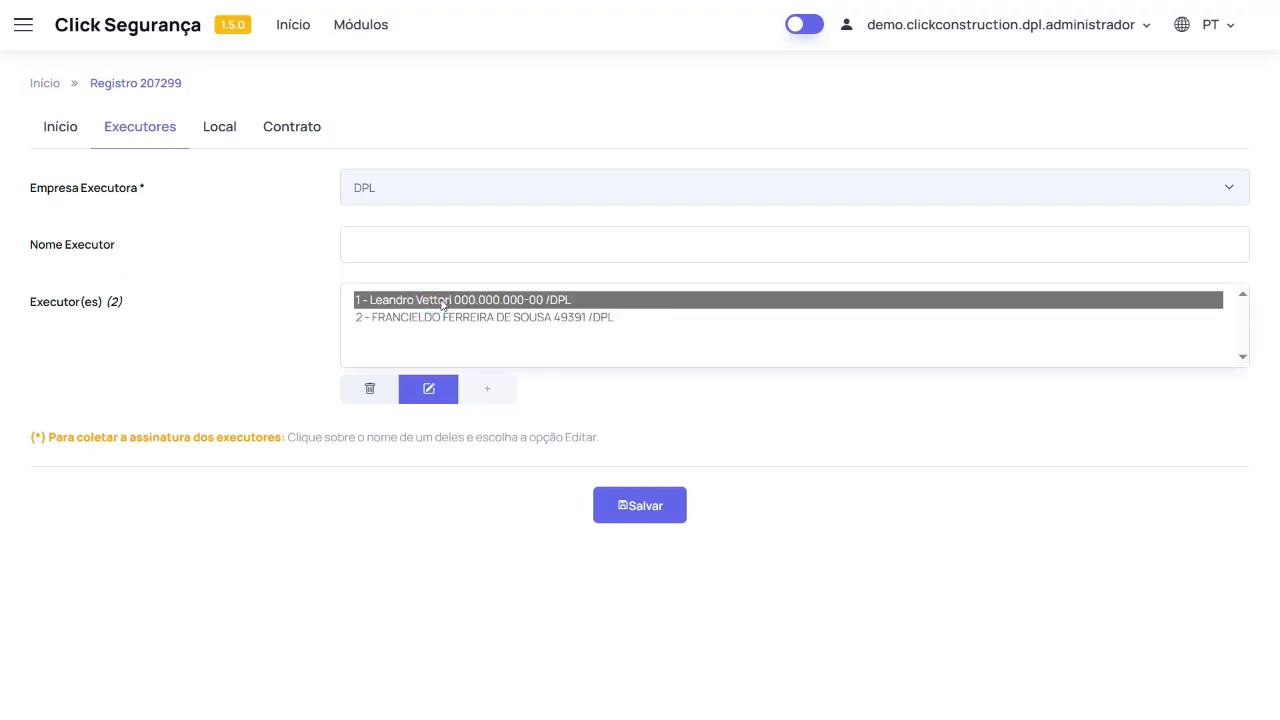
click(429, 389)
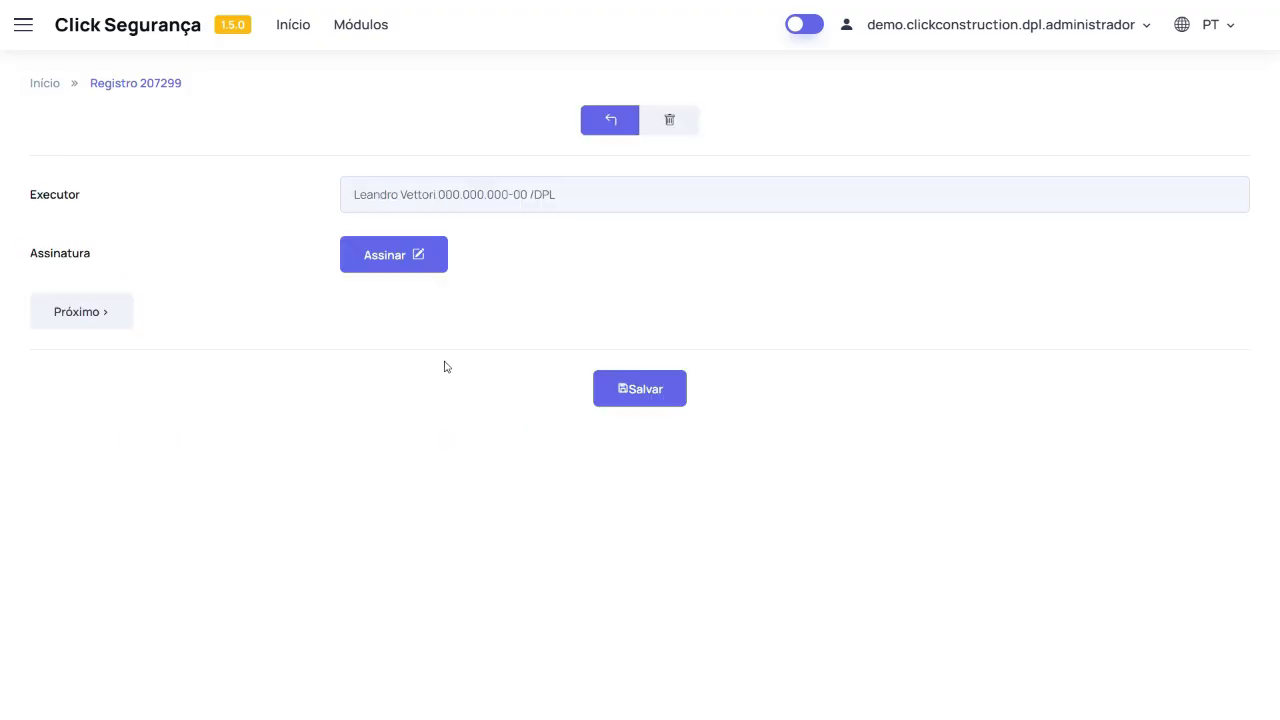
click(406, 271)
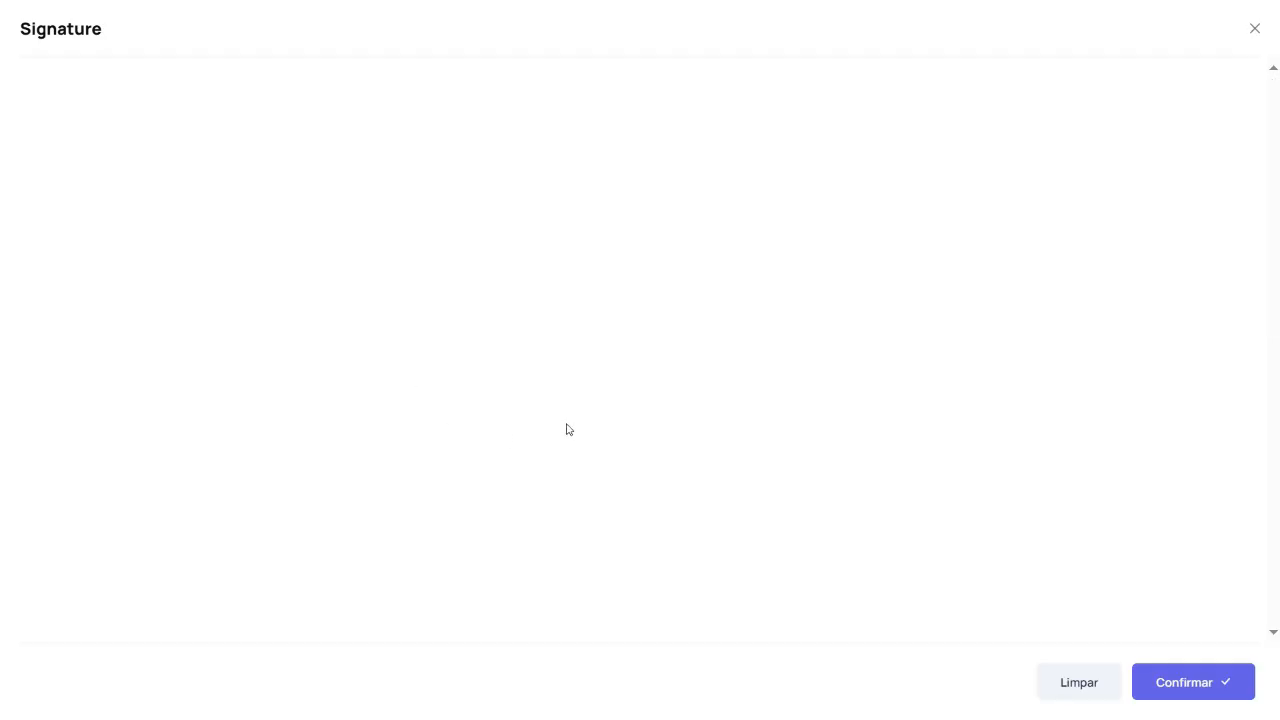
mouse_move(388, 501)
mouse_down()
mouse_move(546, 323)
mouse_move(752, 333)
mouse_up()
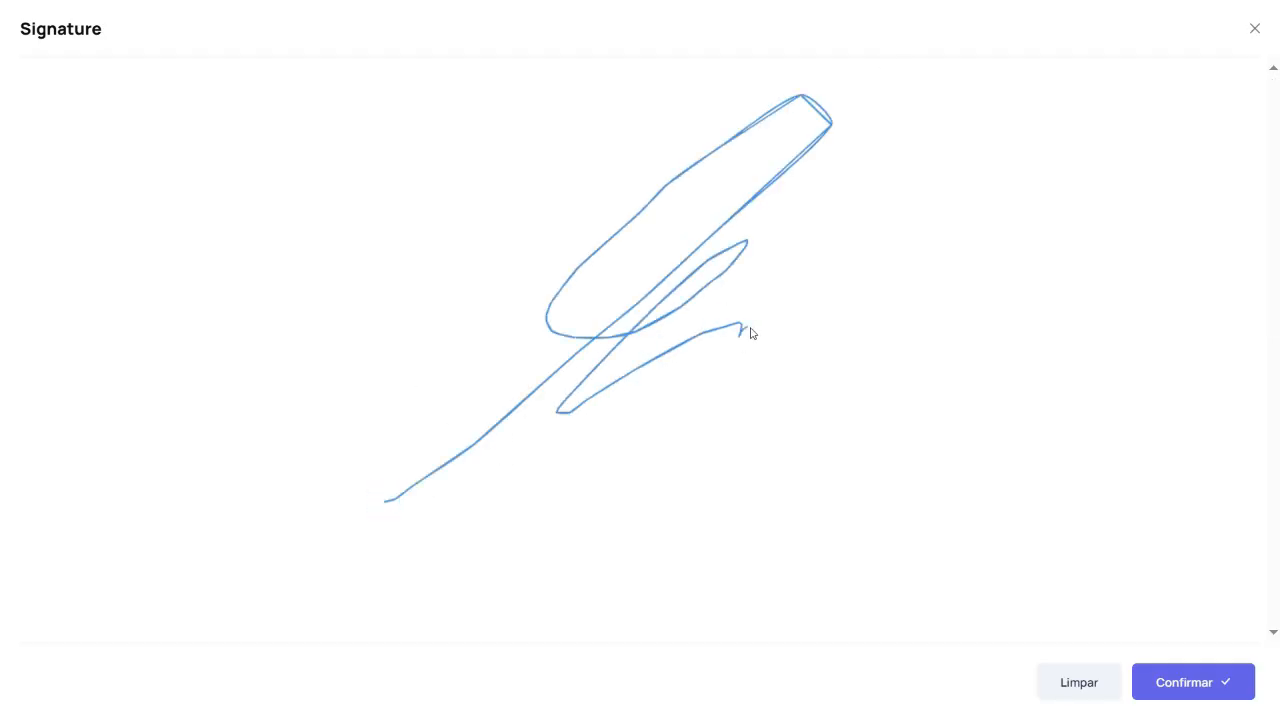
click(1192, 681)
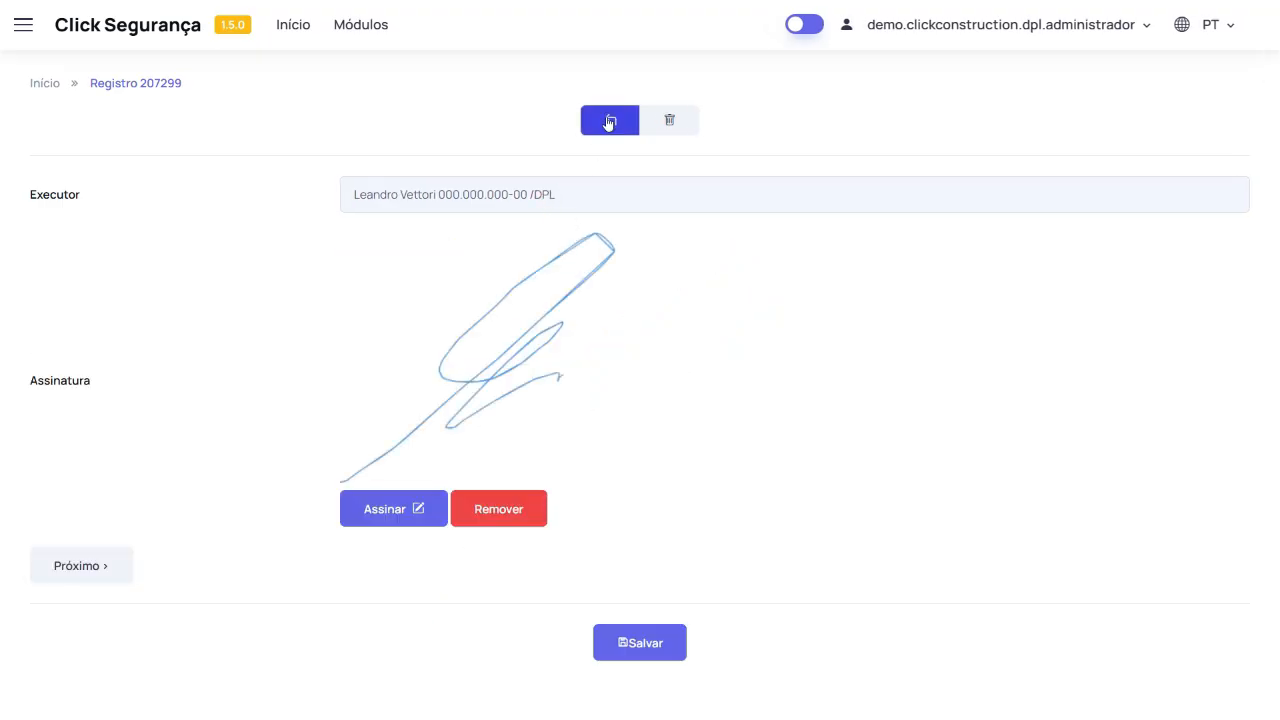
click(609, 121)
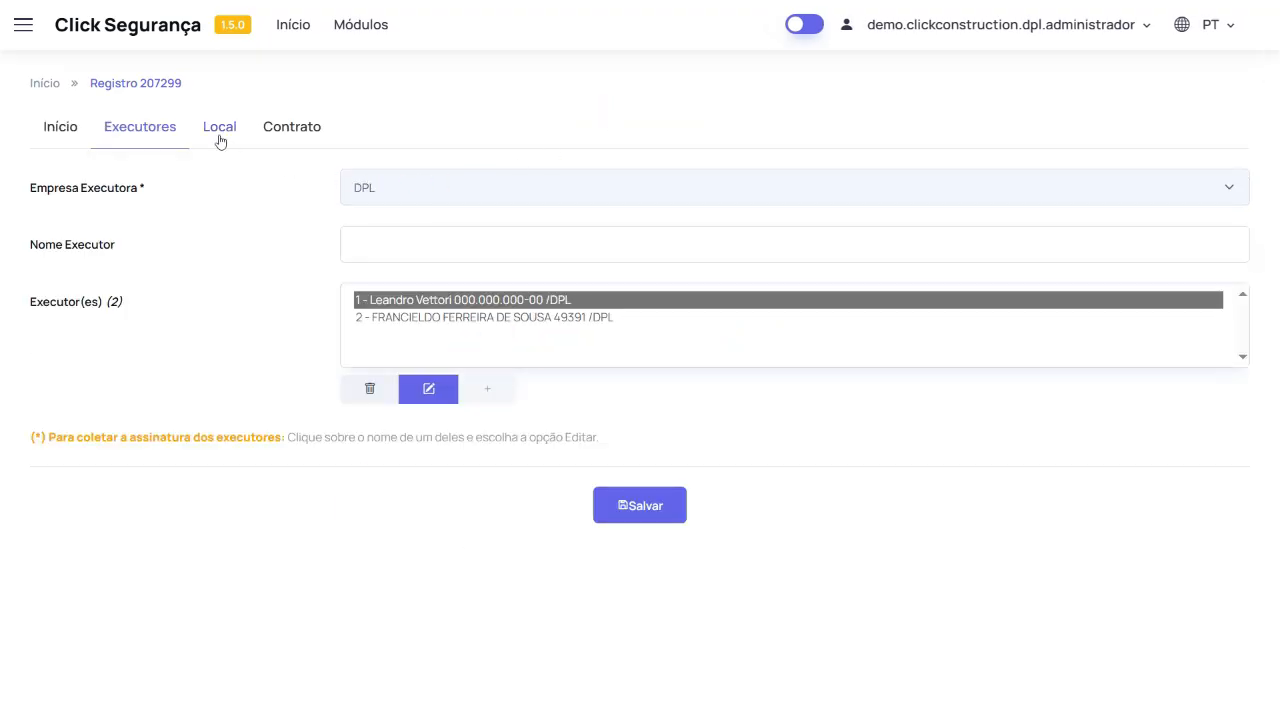
Set the inspection location on the map by placing the marker just southwest of Praça da Savassi, on Avenida Getúlio Vargas
click(220, 142)
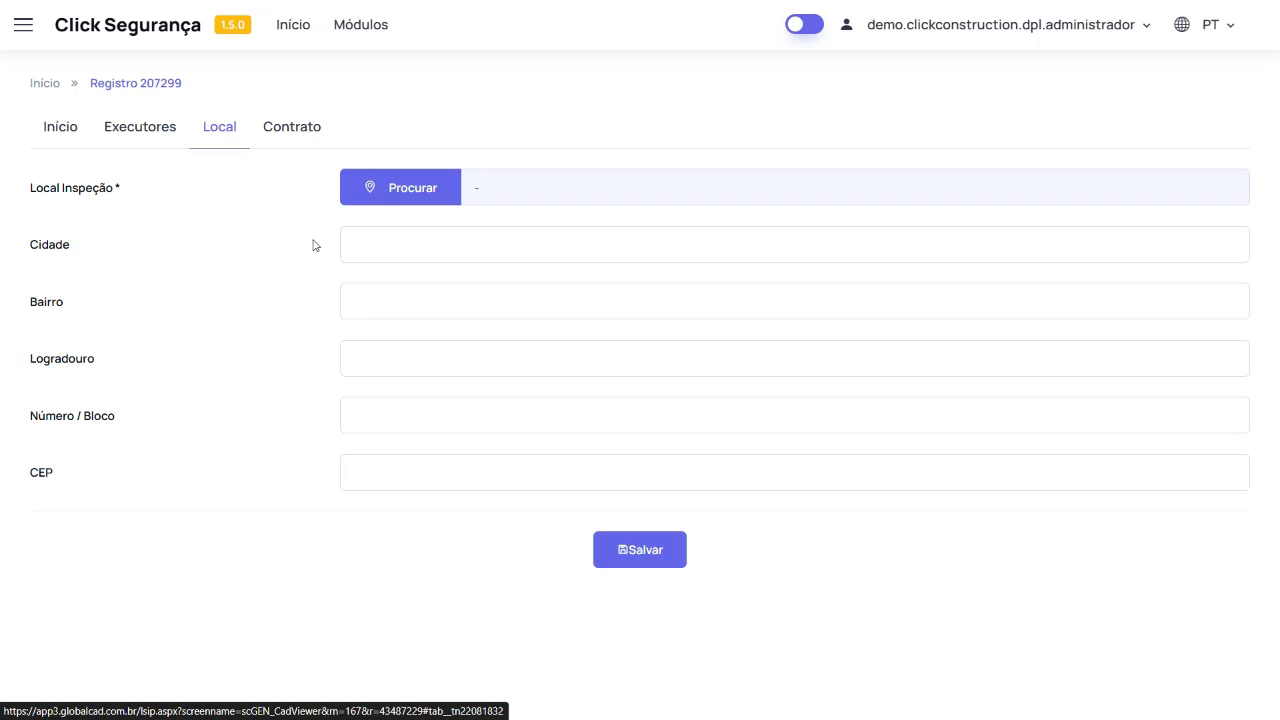
click(370, 246)
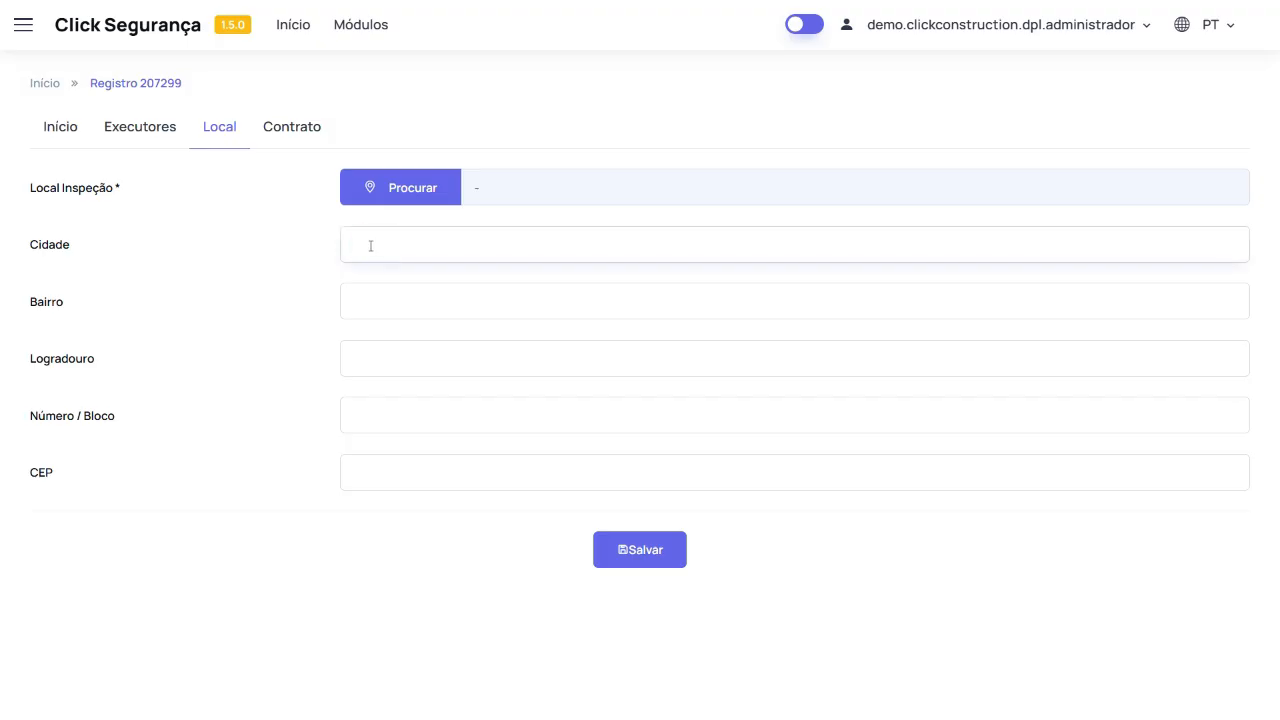
click(404, 190)
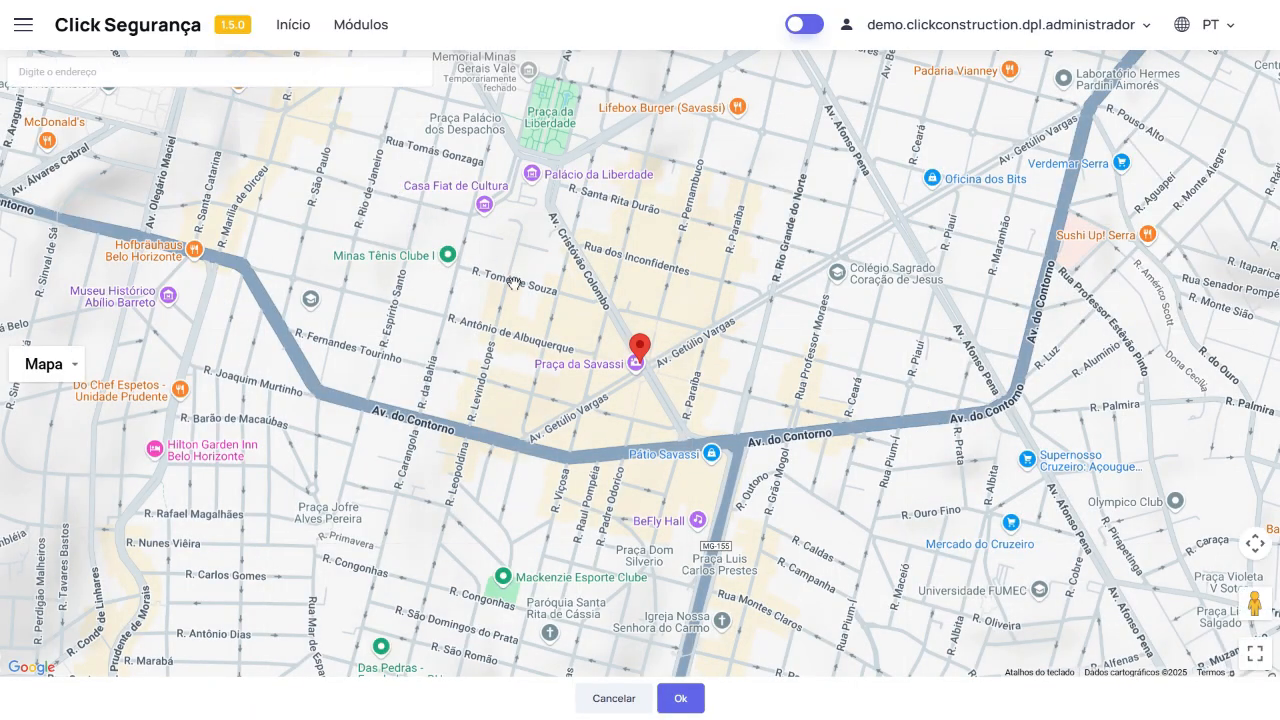
drag(641, 358, 621, 359)
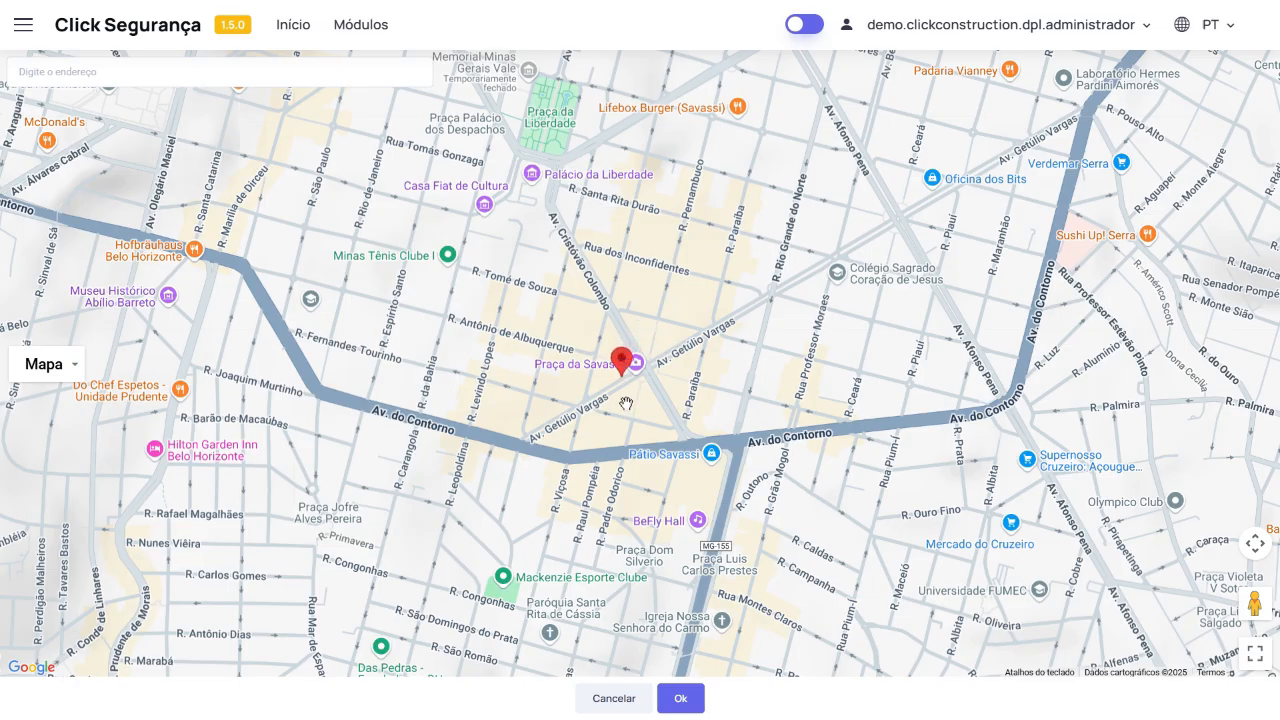
click(681, 695)
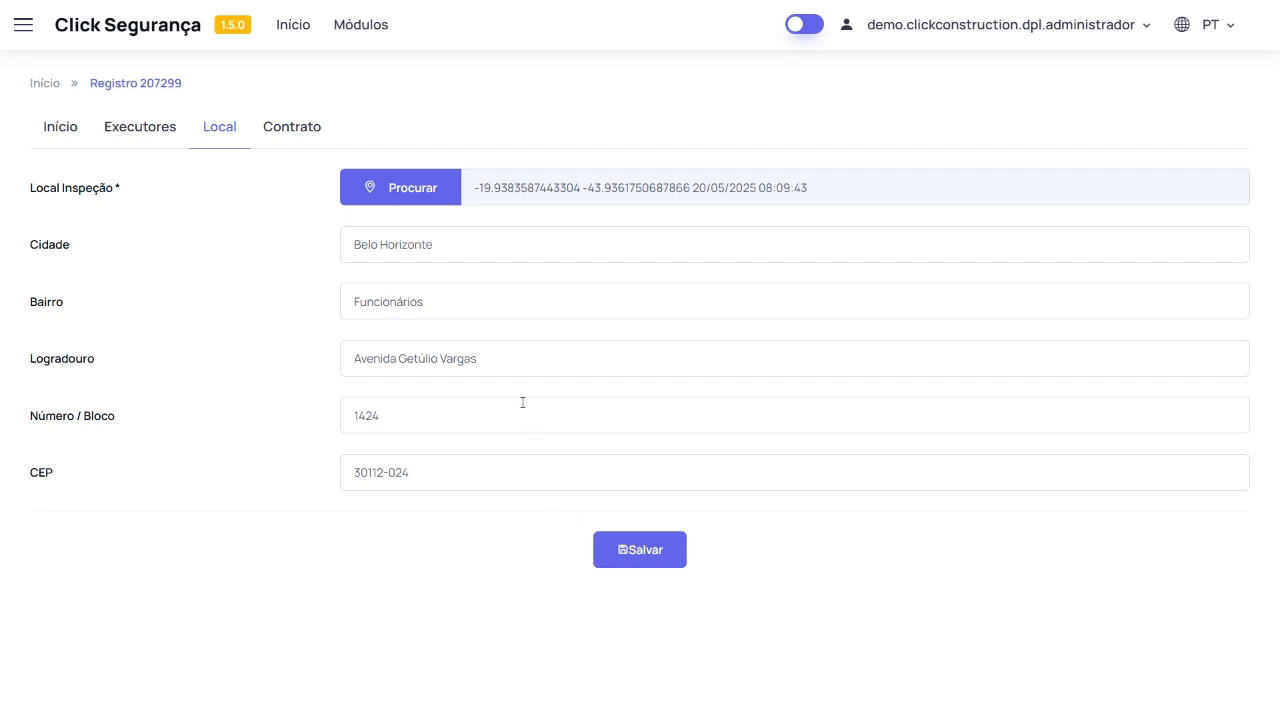
click(474, 260)
click(458, 313)
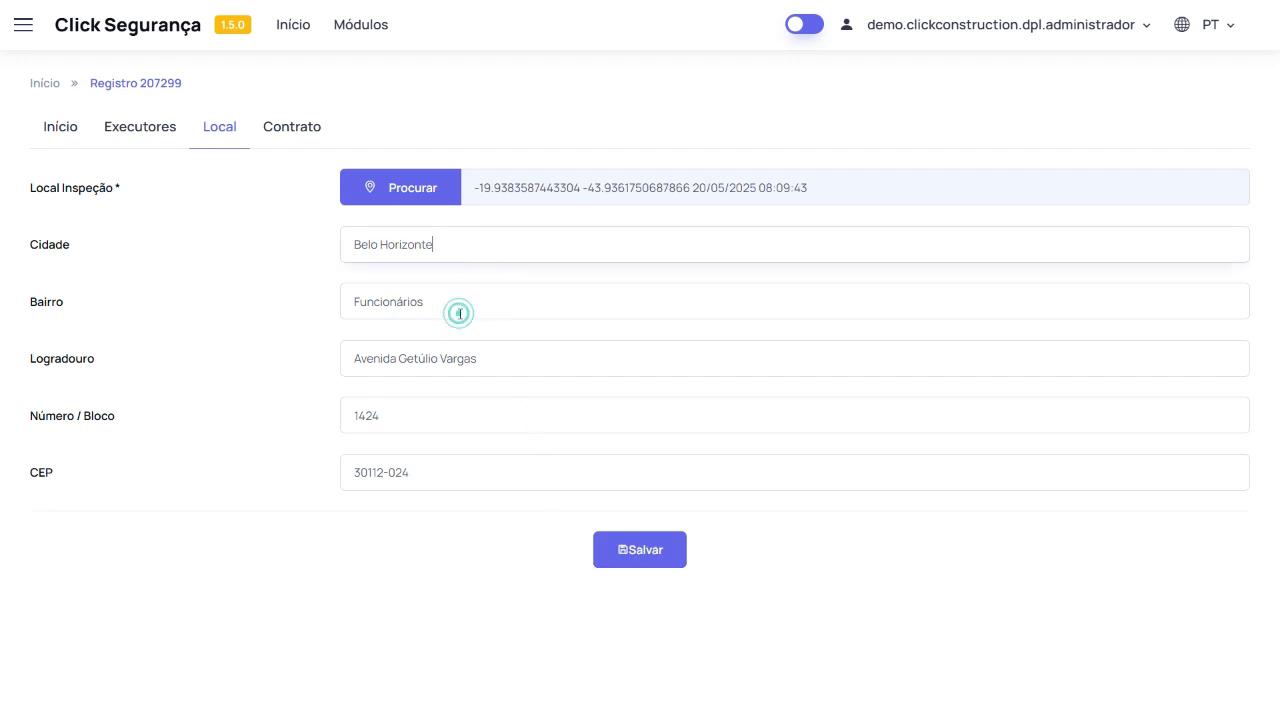
click(492, 350)
click(443, 414)
click(448, 460)
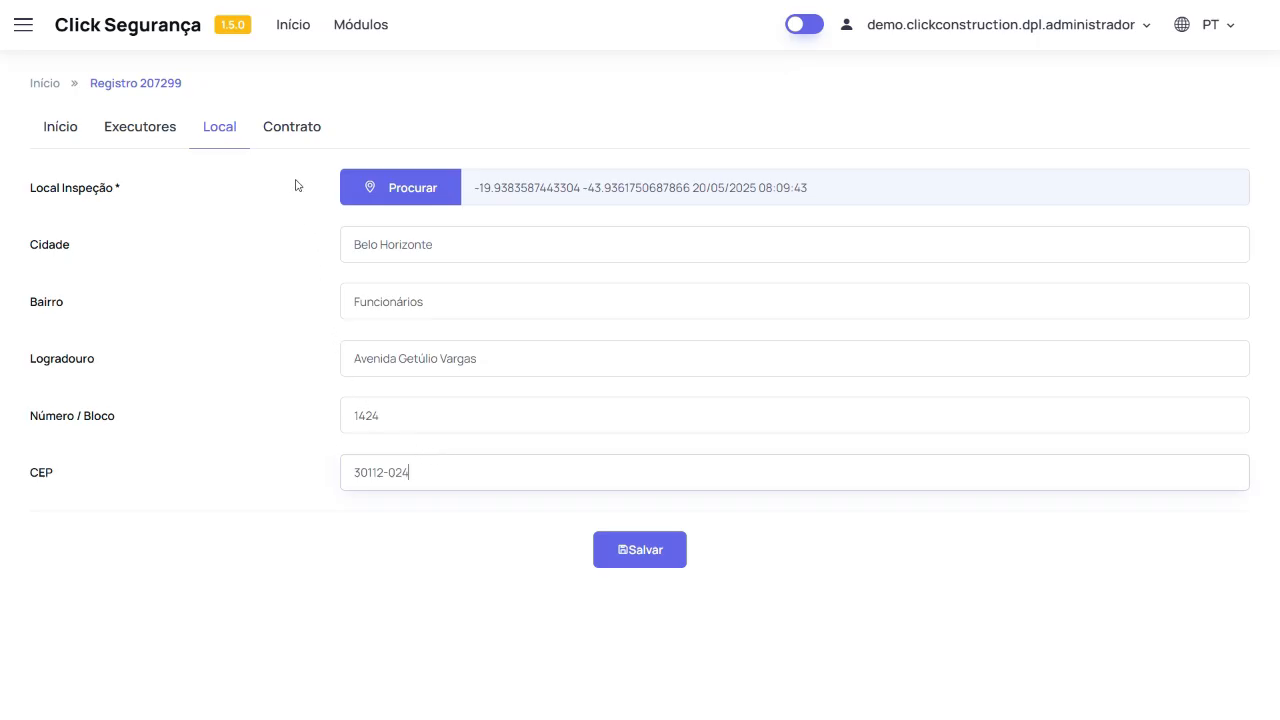
Set the inspection's contract/project to DPL - Piauí, the regional to BOM JESUS(SUL) and the city to BOM JESUS
click(295, 140)
click(380, 229)
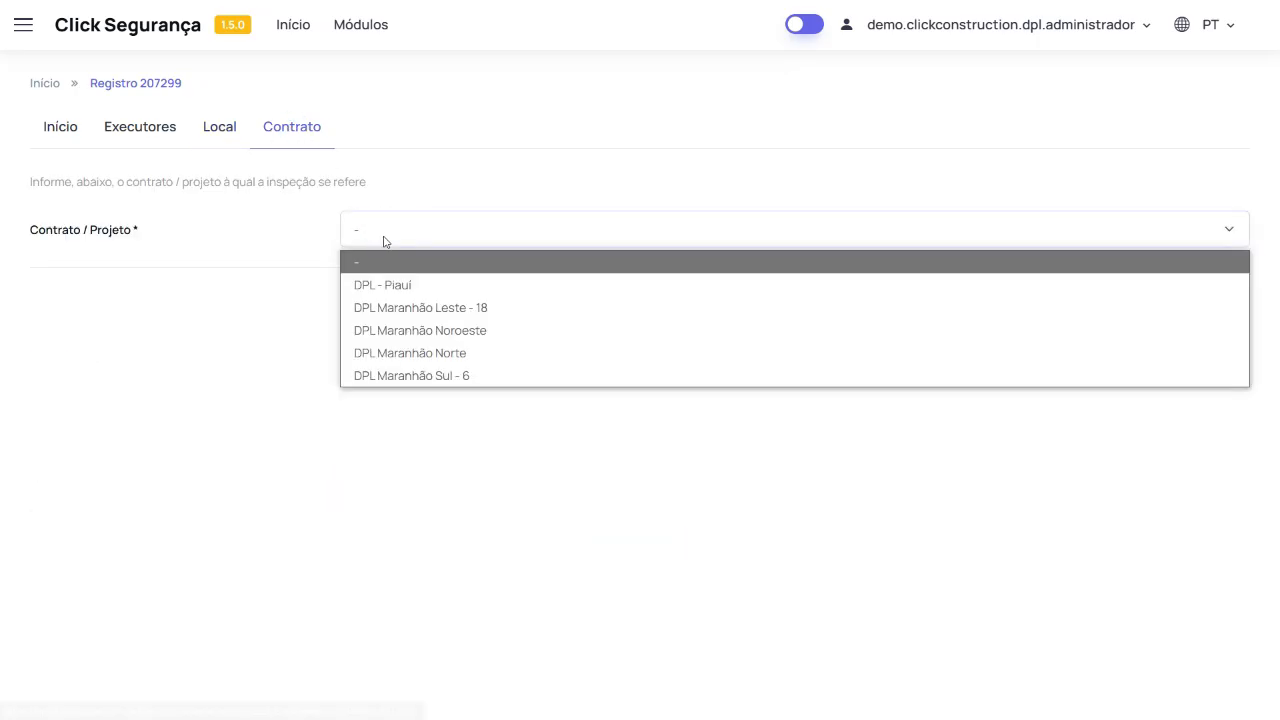
click(406, 288)
click(403, 290)
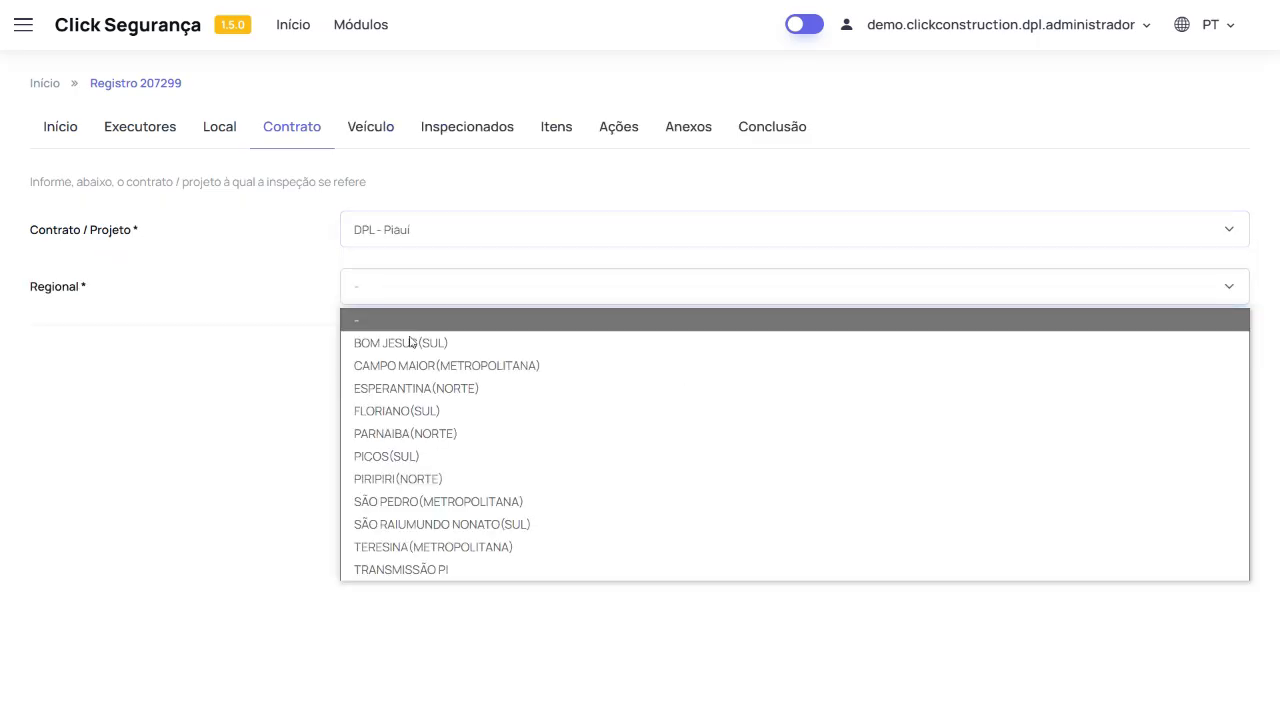
click(412, 344)
click(403, 344)
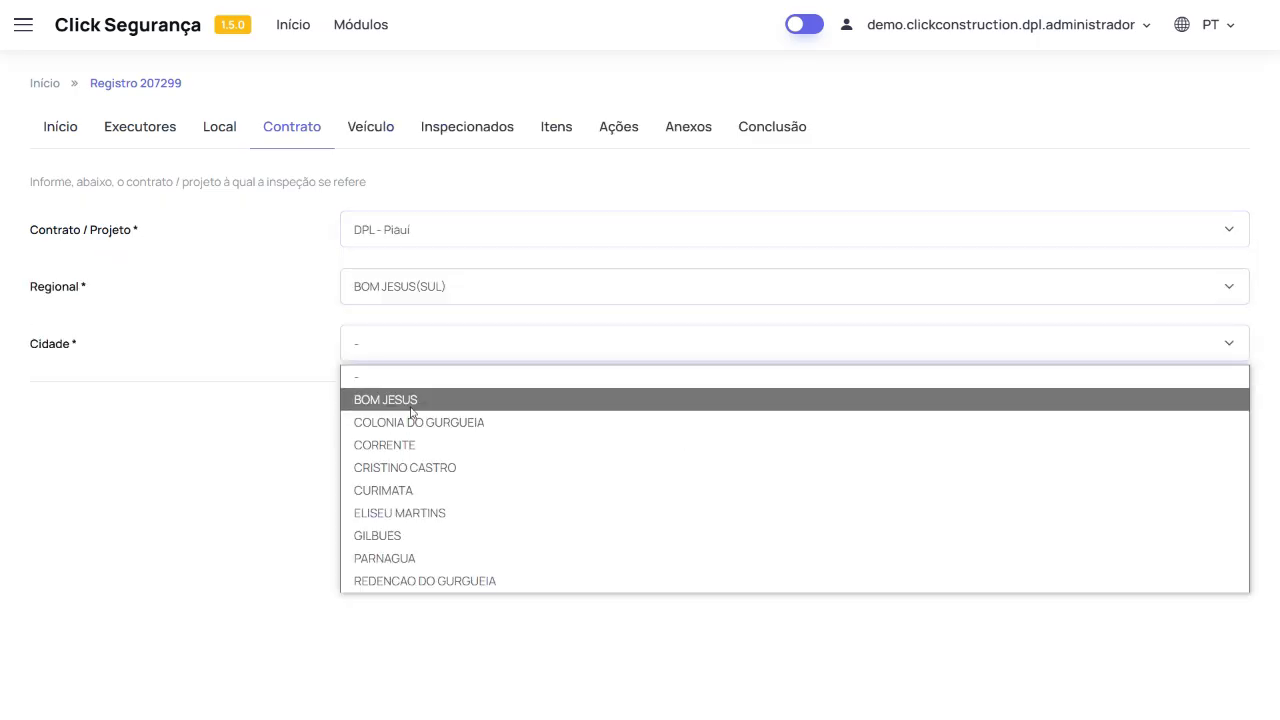
click(409, 402)
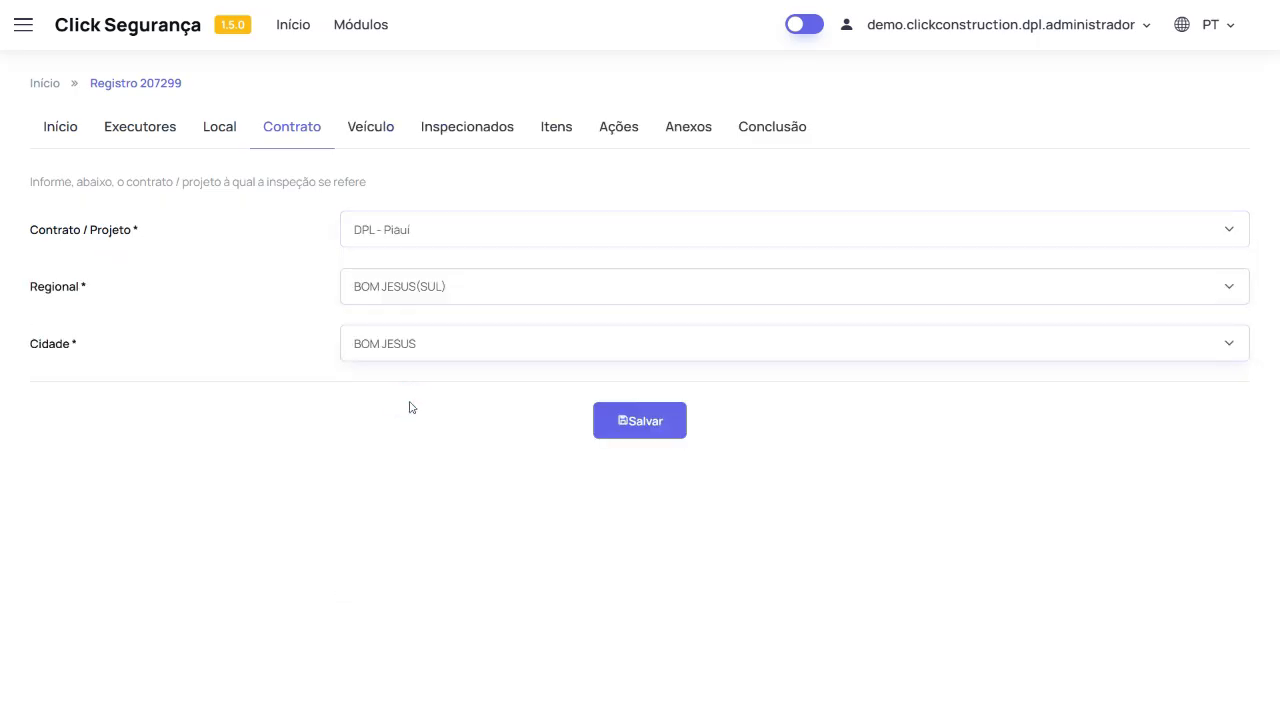
Answer the first three EPI - DPL Sul checklist items, safety helmet, Balaclava FR CL II and grey protective glasses, as Conforme Padrão
click(468, 134)
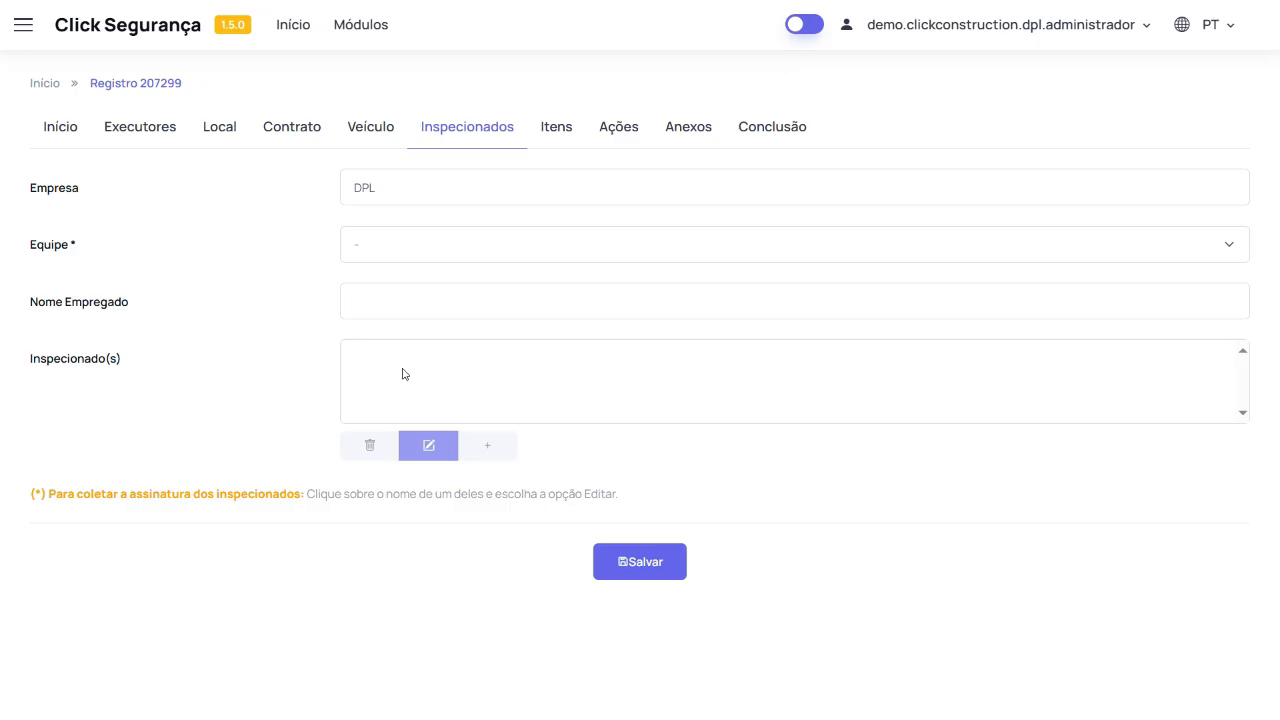
click(557, 133)
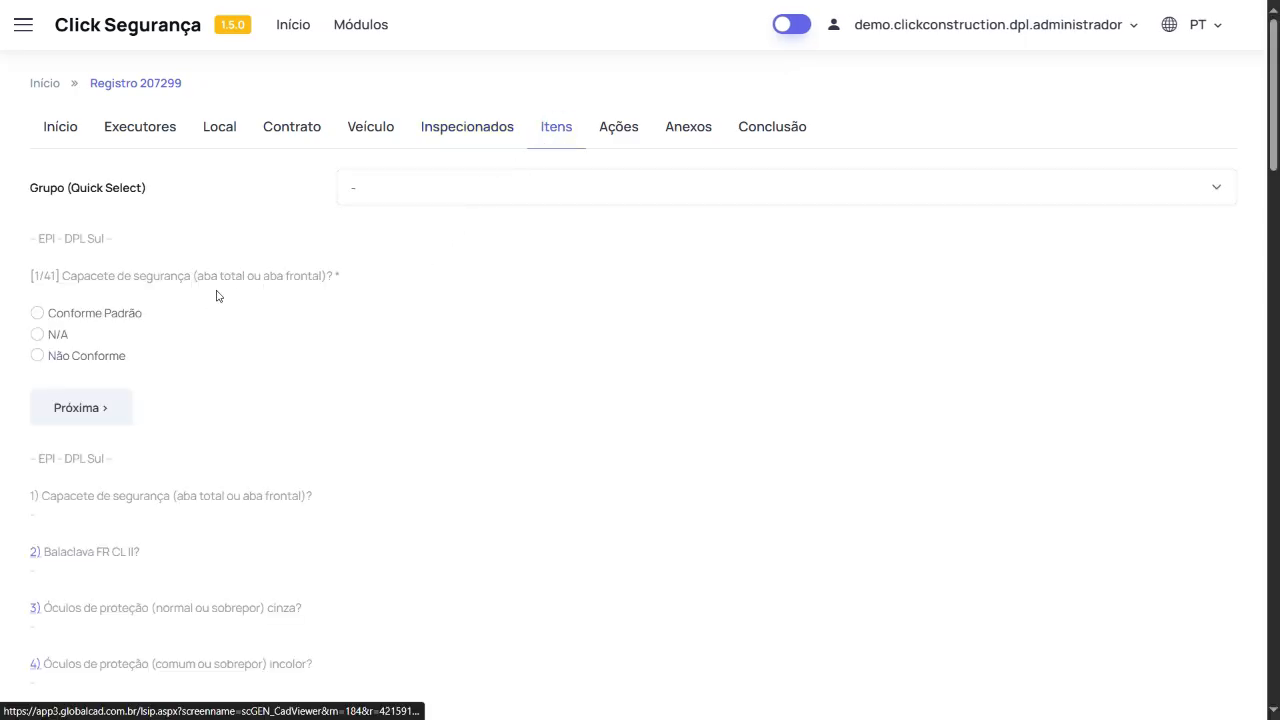
click(38, 314)
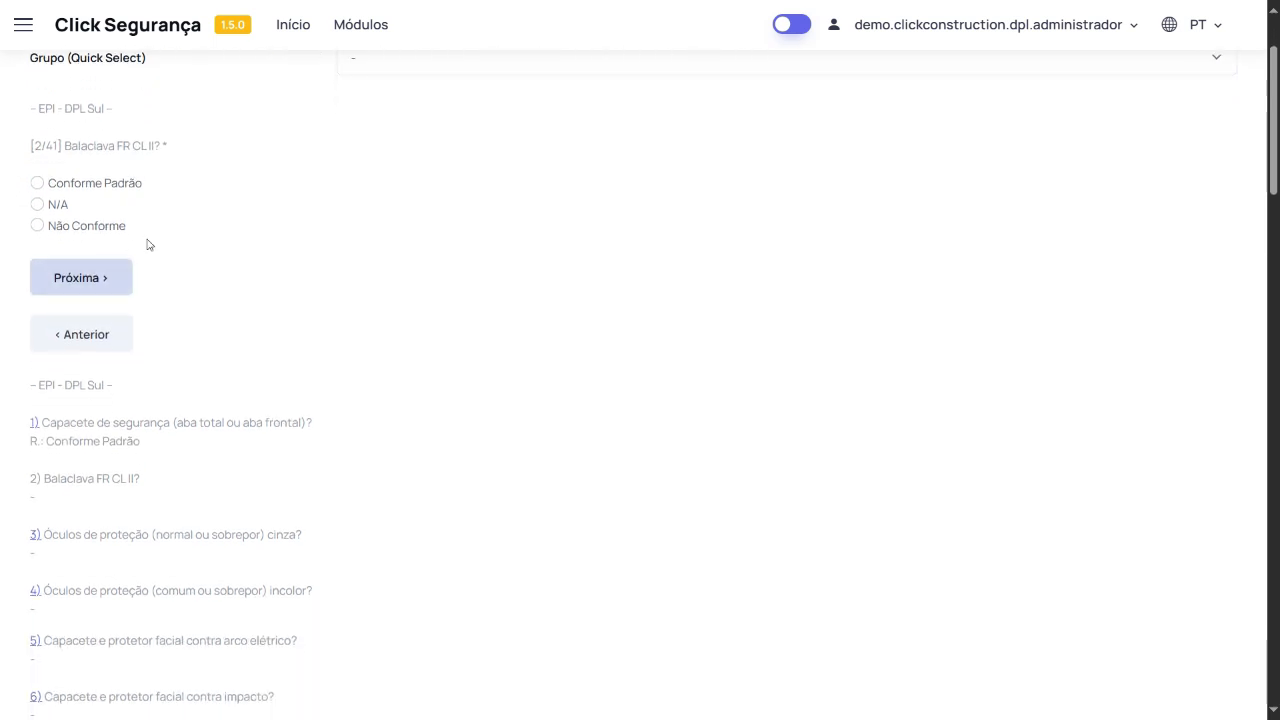
click(37, 150)
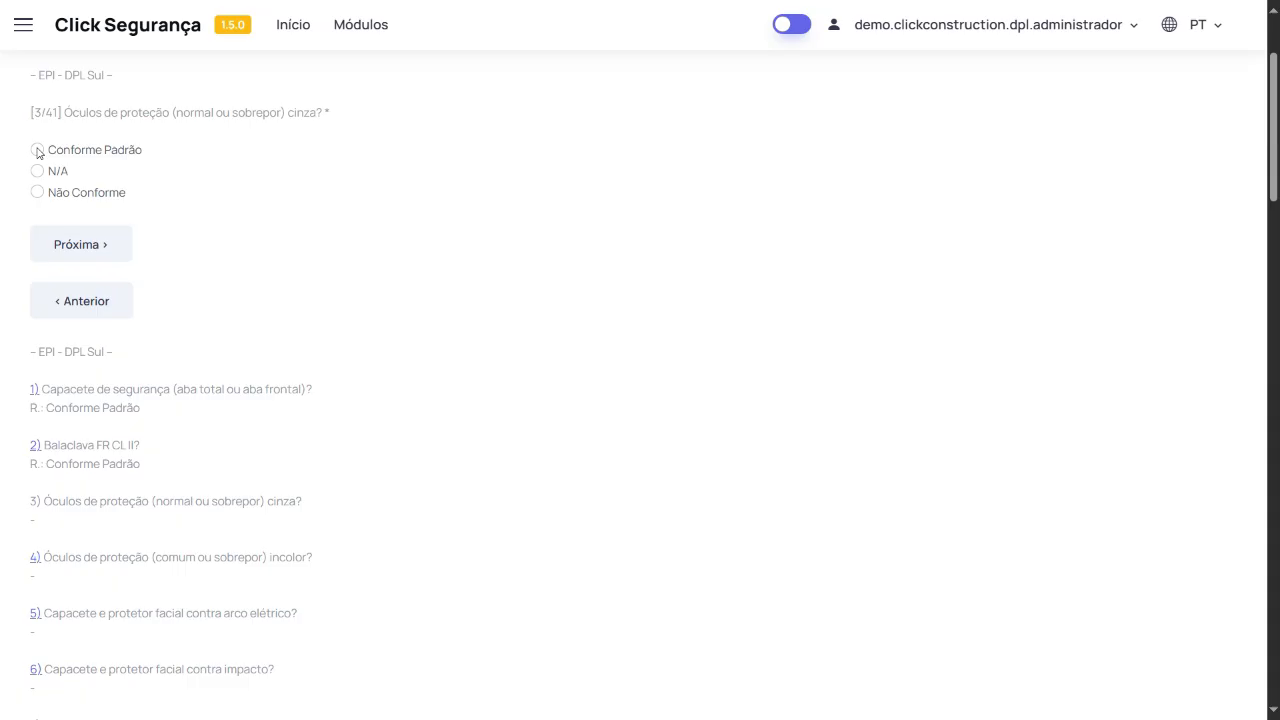
click(38, 150)
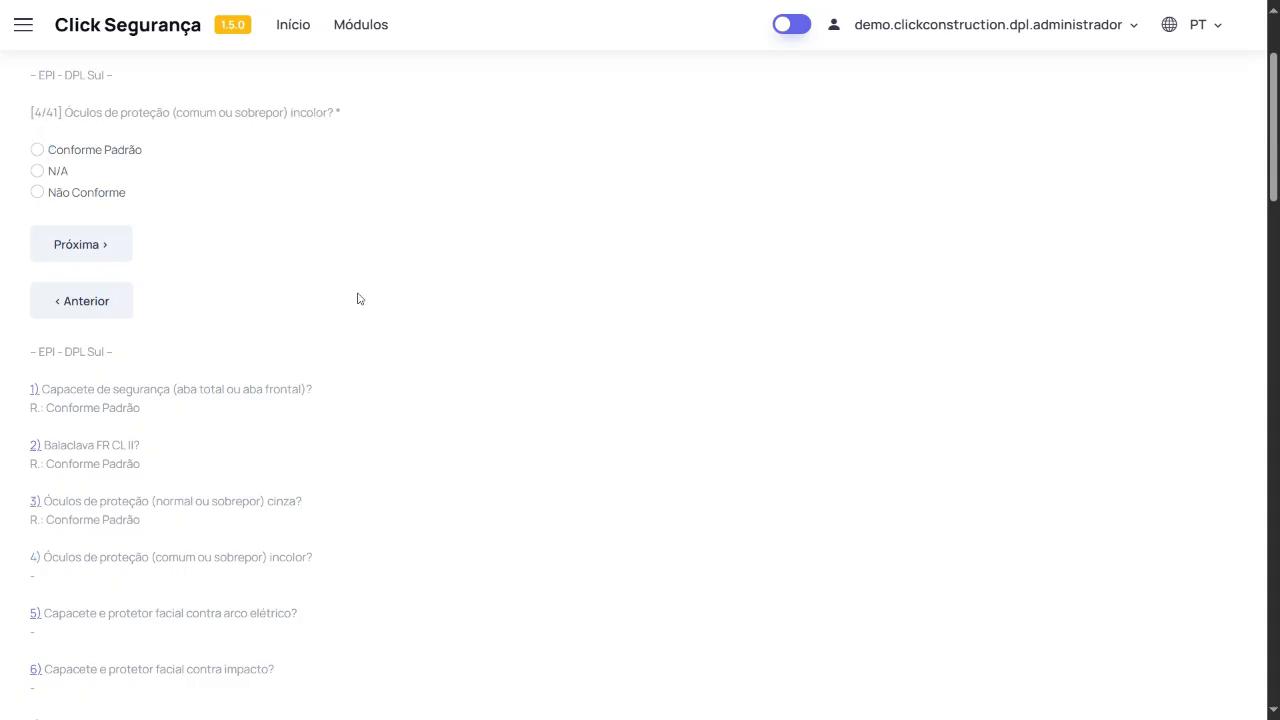
Preview the inspection's items and executors in the dark theme and switch back to the light theme
scroll(359, 299, up, 2)
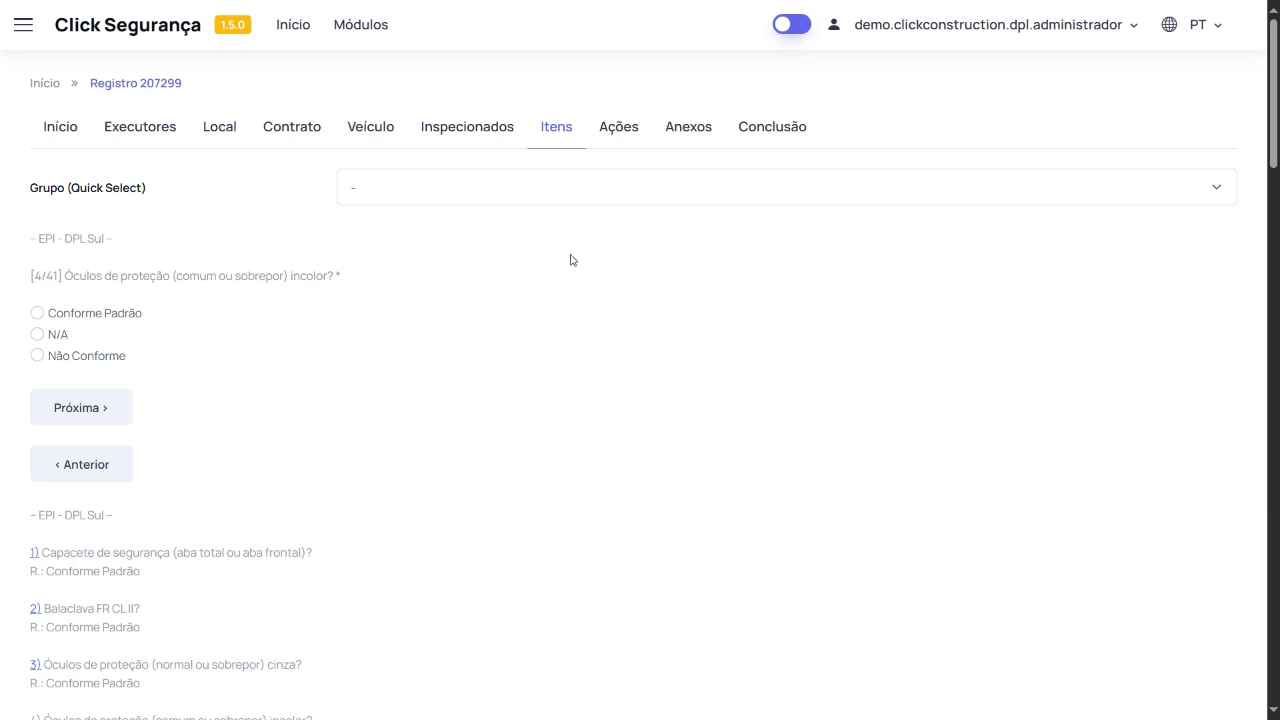
click(790, 31)
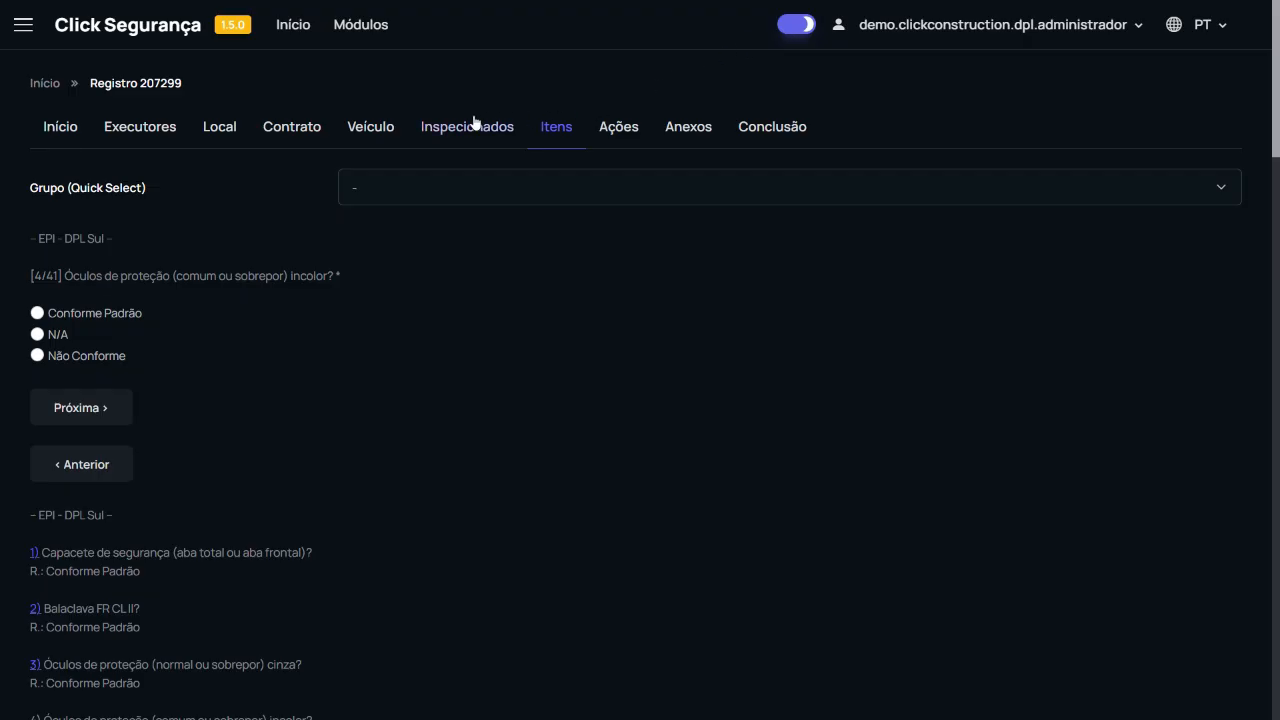
click(167, 127)
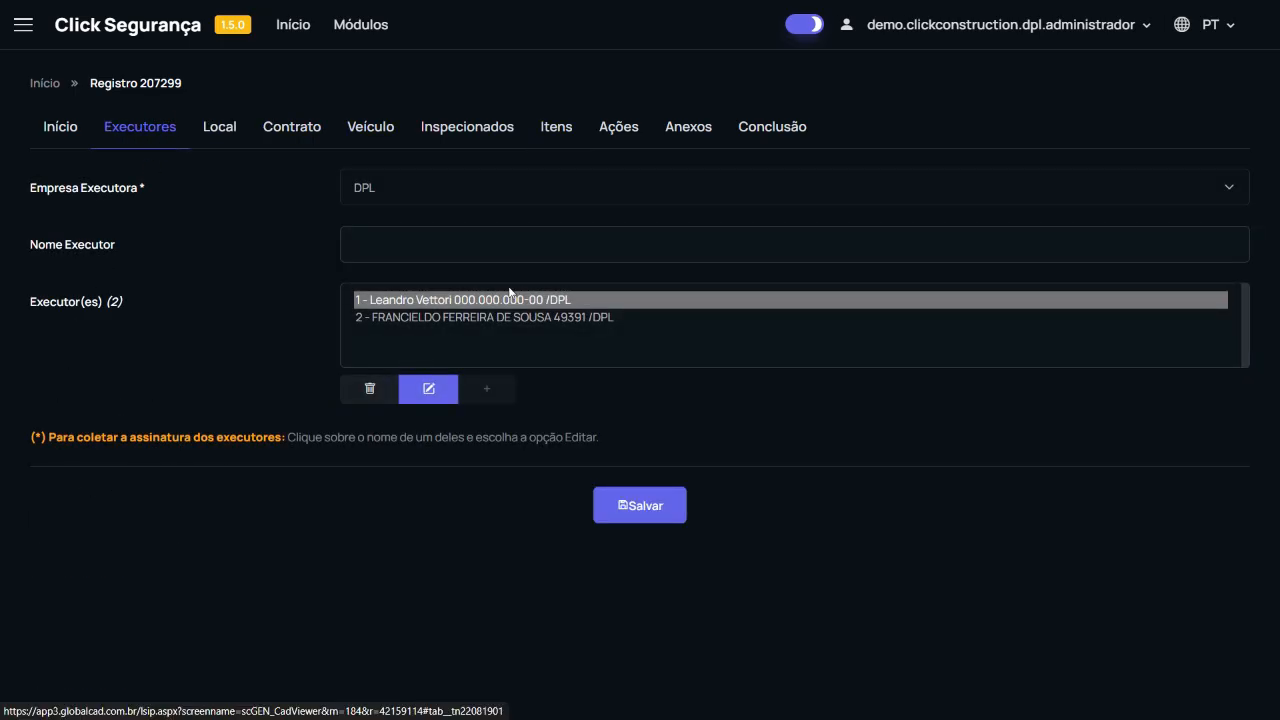
click(803, 28)
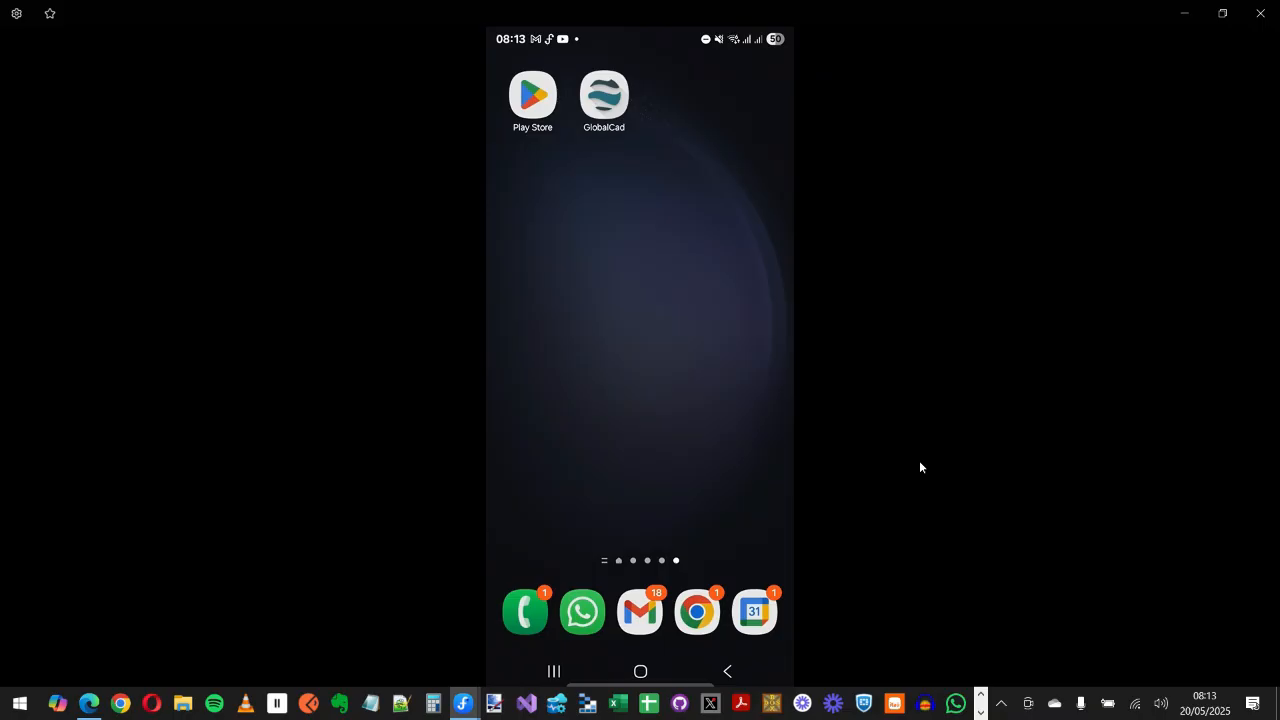
On the mirrored phone, check the GlobalCad listing in Play Store, return home, and log in to the GlobalCad app
click(531, 105)
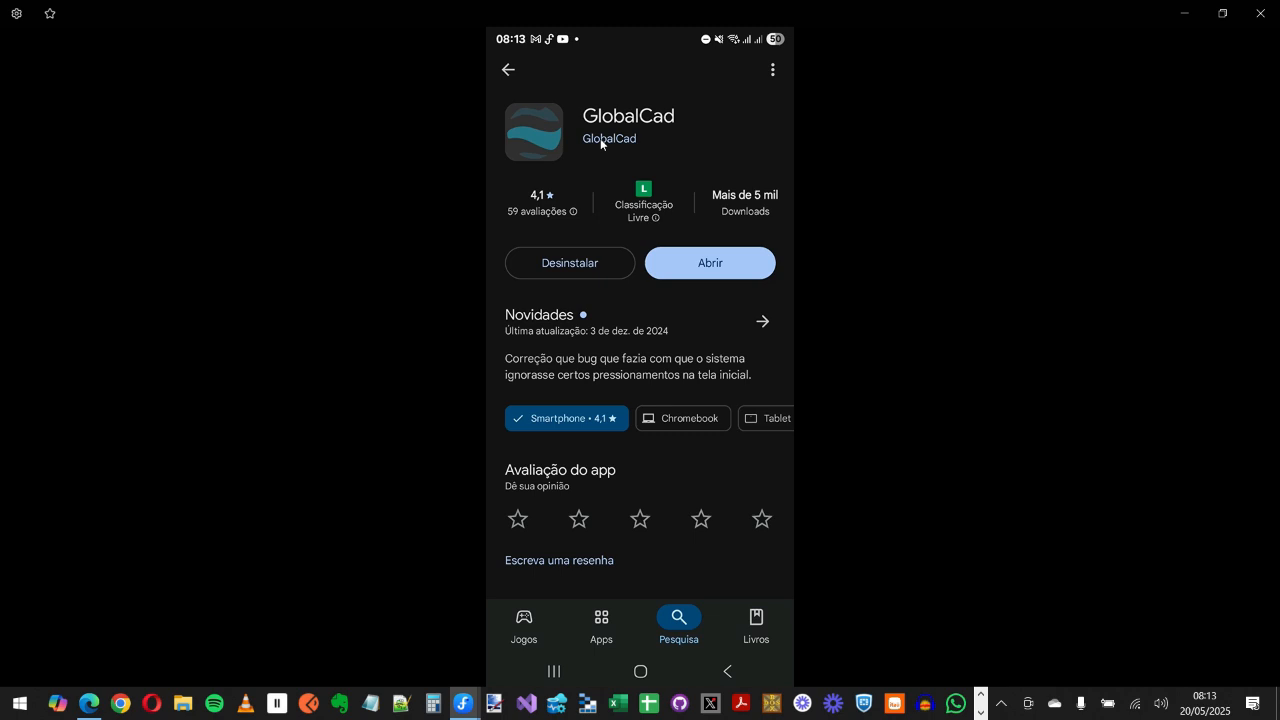
click(645, 674)
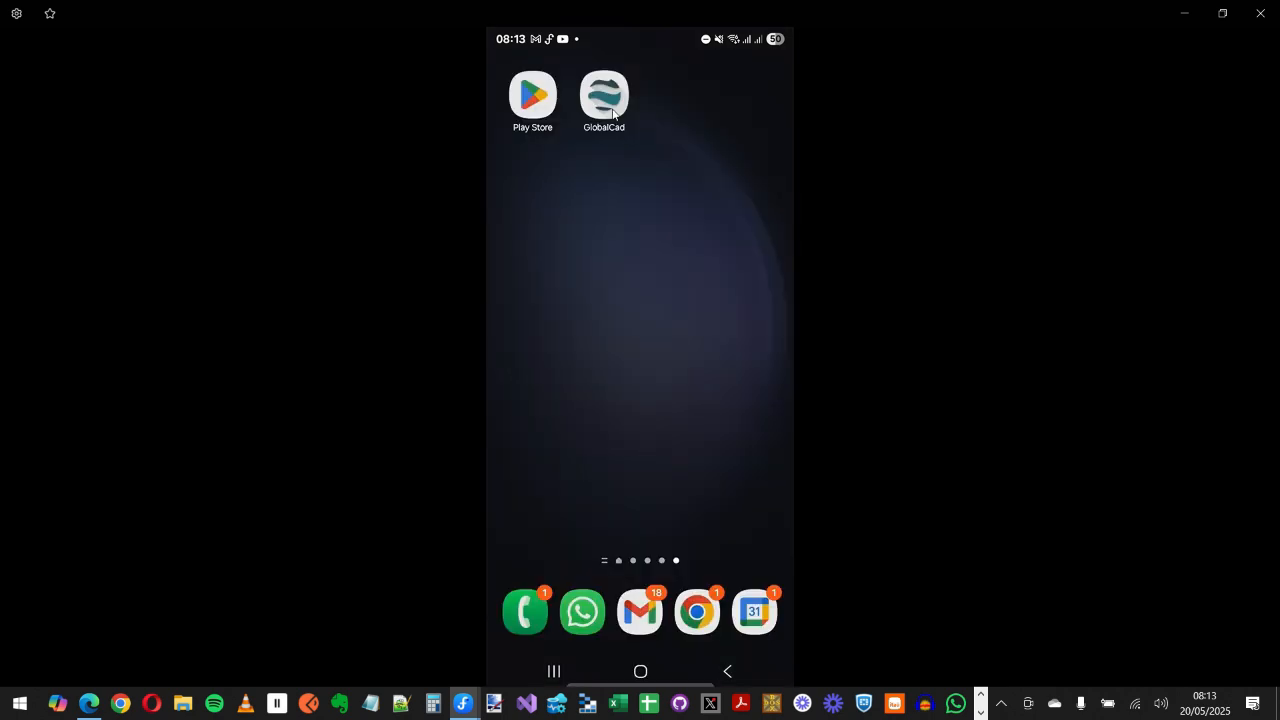
click(612, 112)
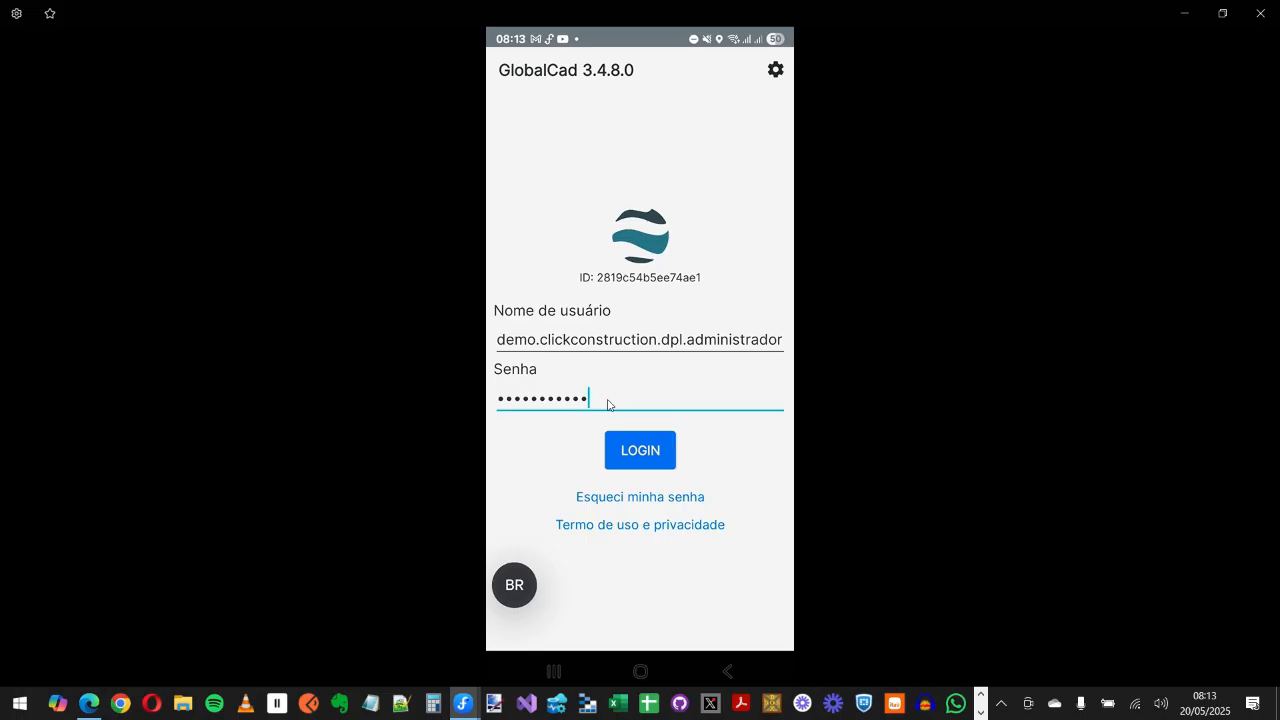
click(641, 450)
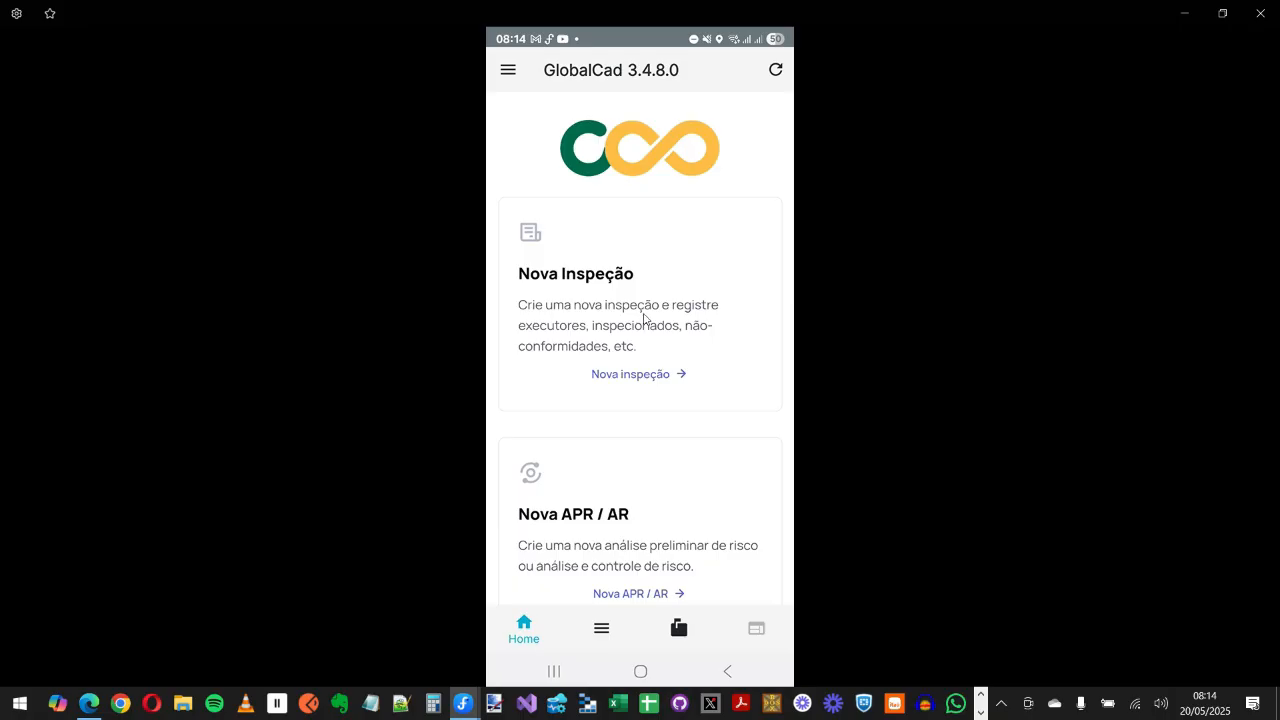
Look through the GlobalCad home screen's cards for creating and viewing inspections, risk analyses, checklists and pending actions
click(654, 175)
scroll(646, 341, down, 1)
scroll(646, 341, down, 1)
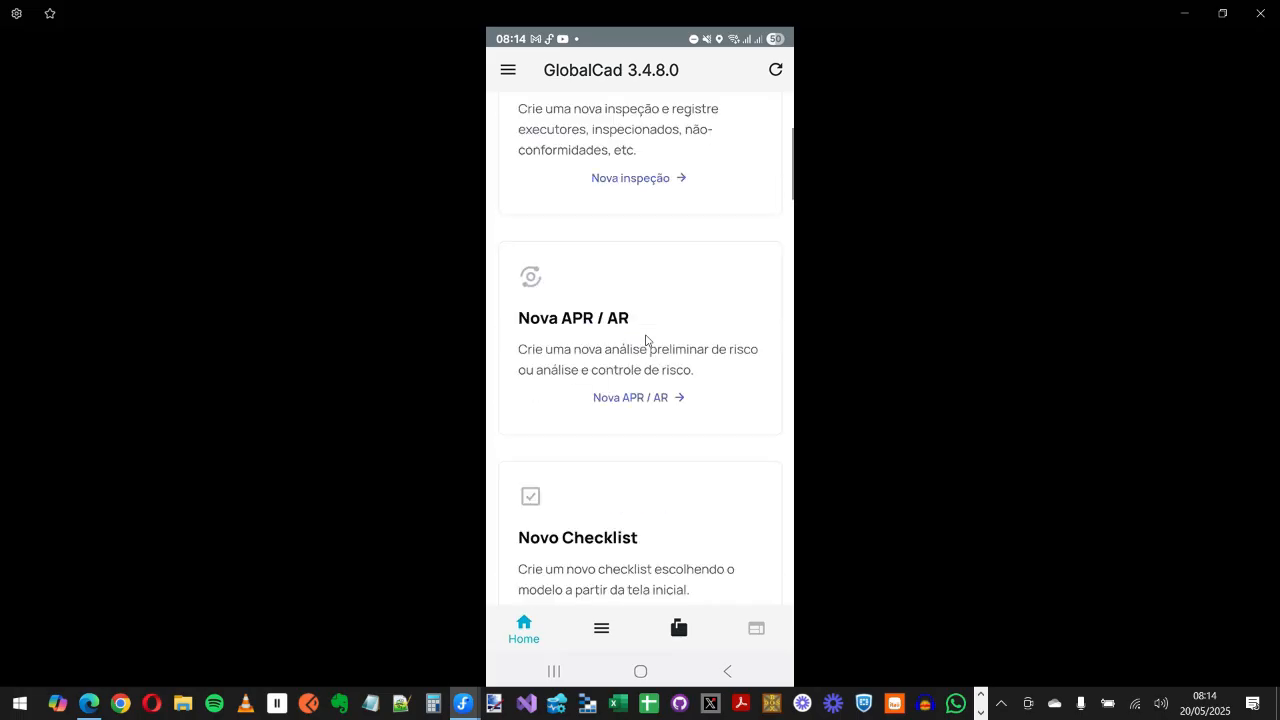
scroll(646, 341, down, 5)
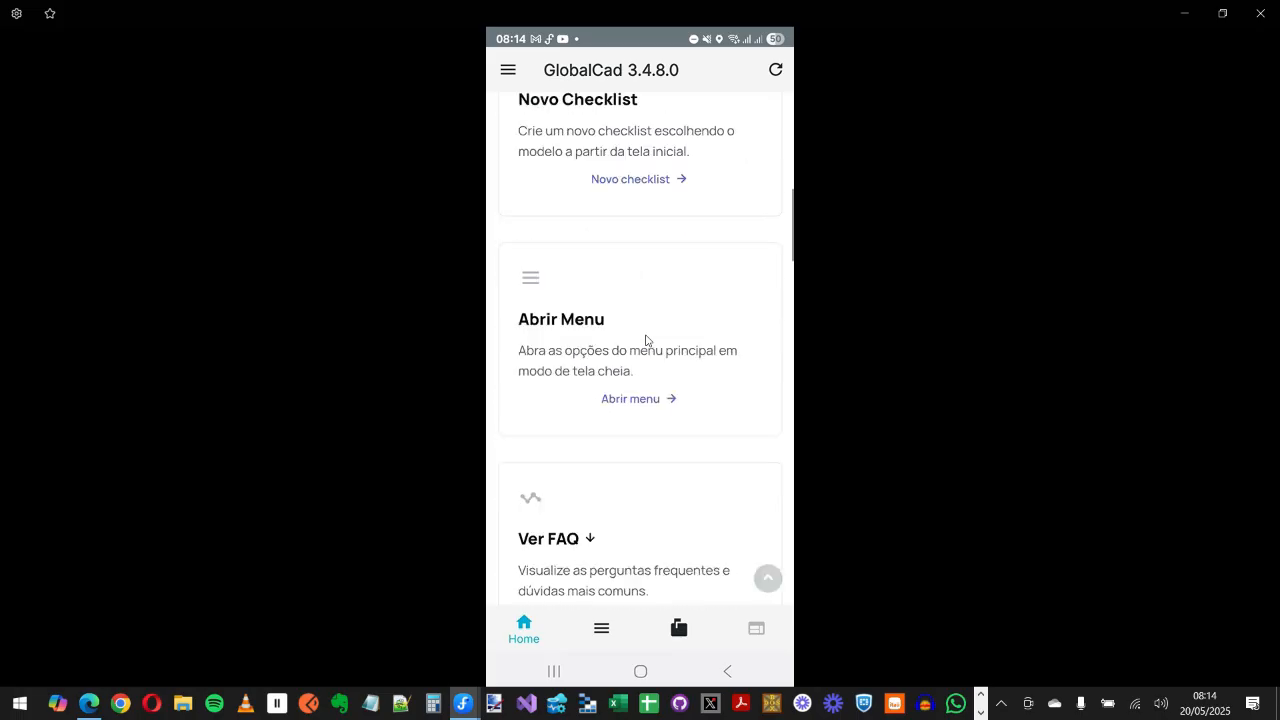
scroll(646, 341, down, 4)
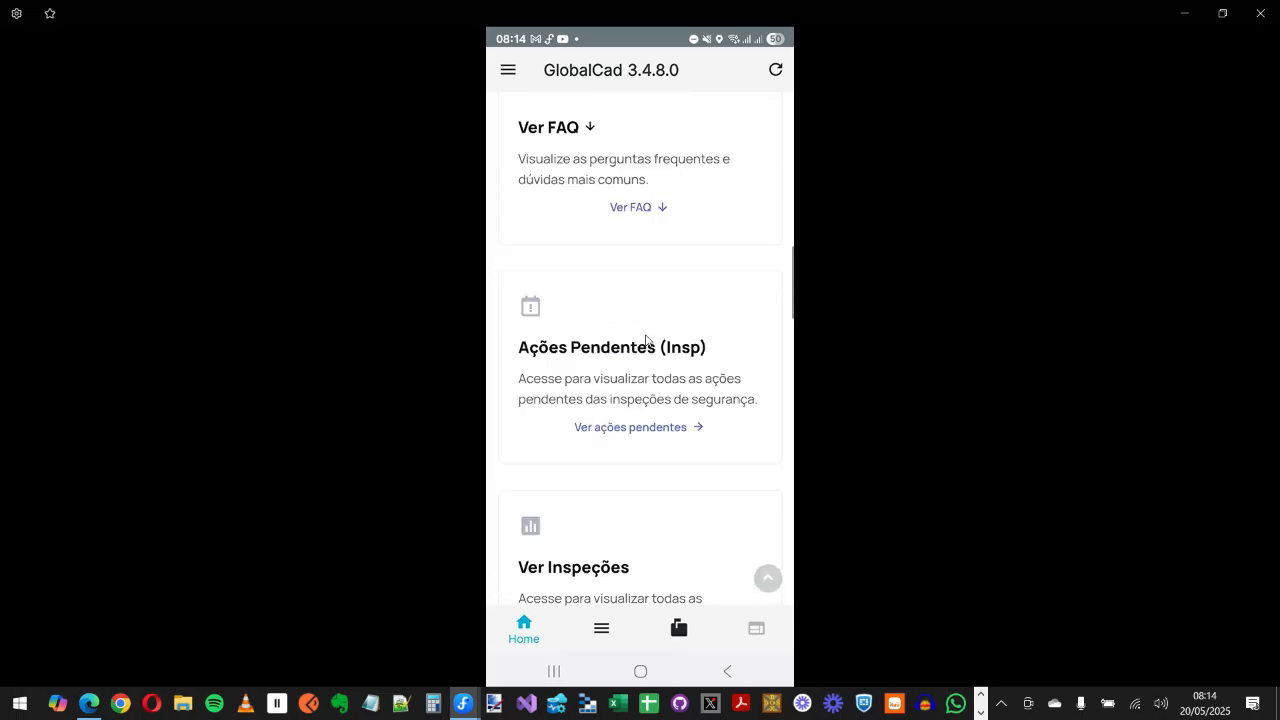
scroll(646, 341, down, 4)
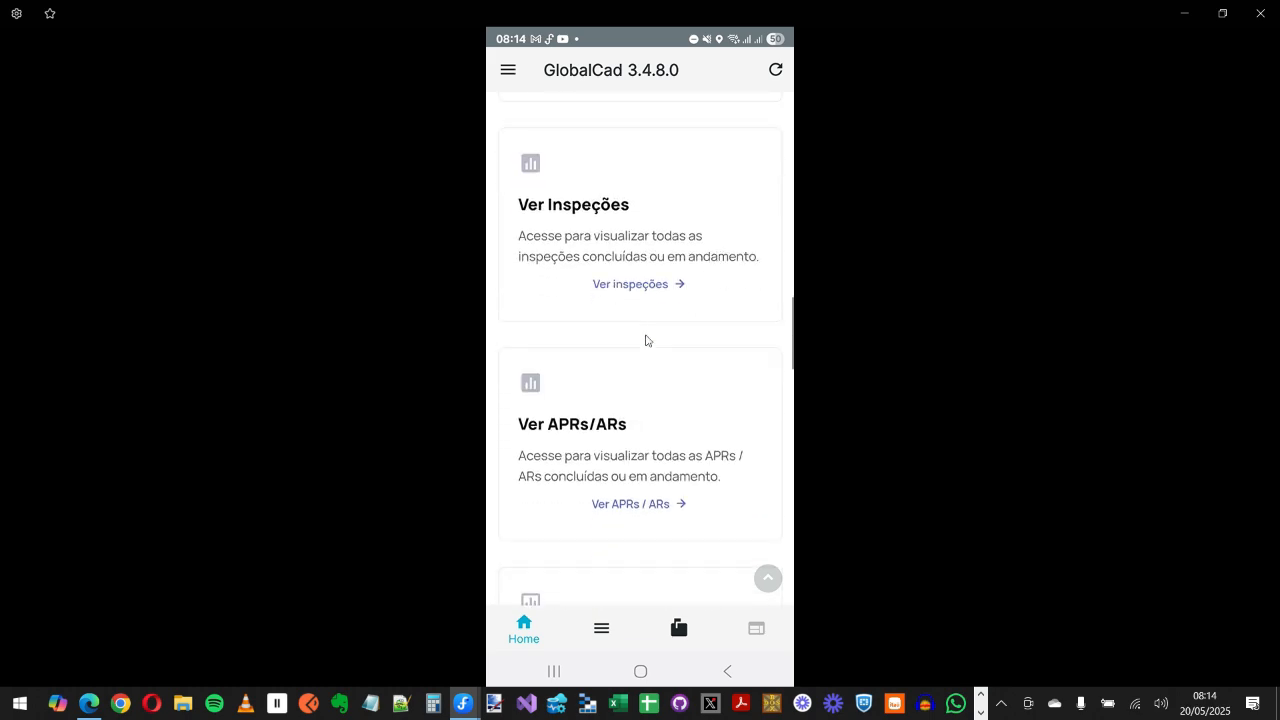
scroll(646, 341, up, 10)
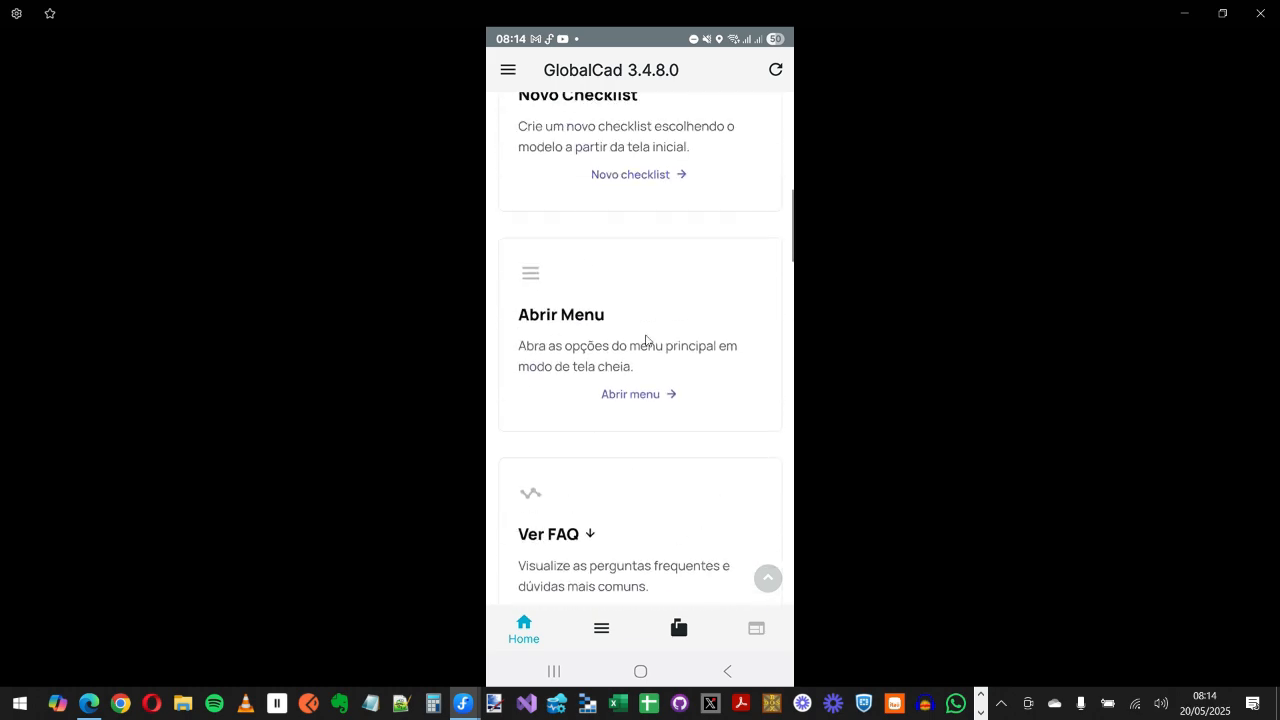
scroll(646, 341, up, 2)
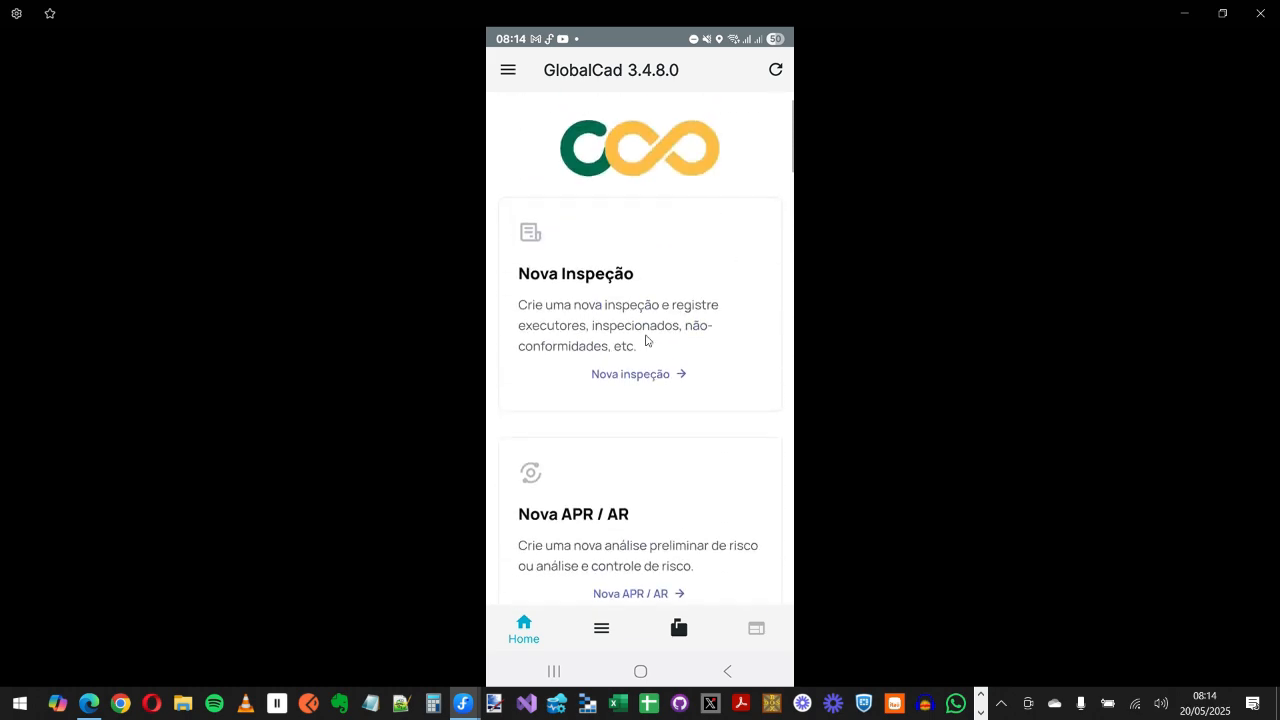
Start a new safety inspection in GlobalCad with type INSPEÇÃO DE EPI and guide/service EPI - GERAL
click(508, 71)
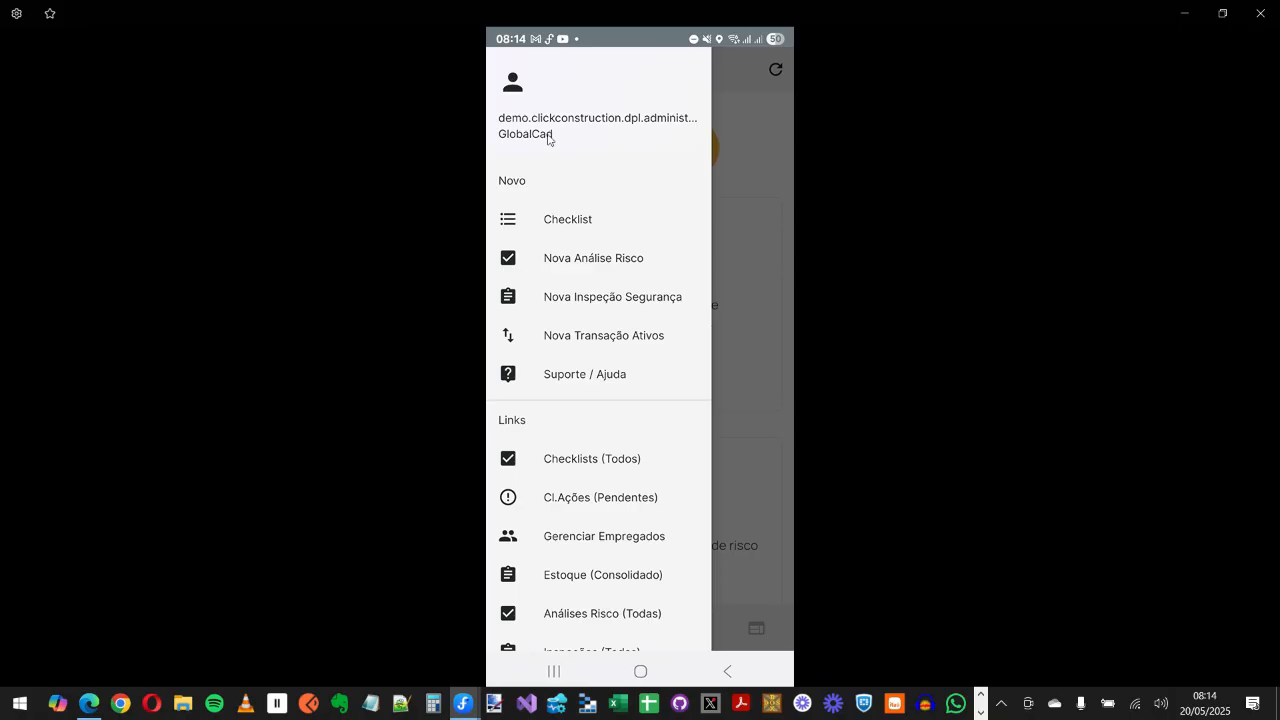
click(583, 298)
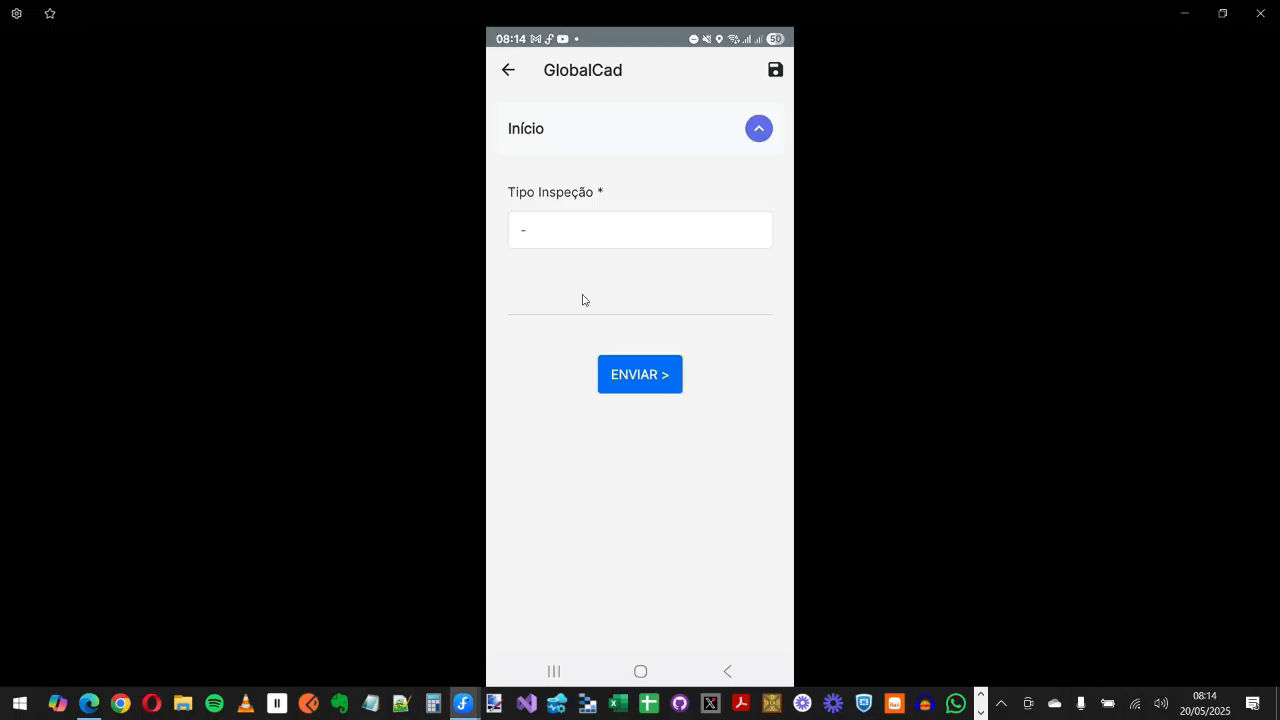
click(576, 240)
click(580, 497)
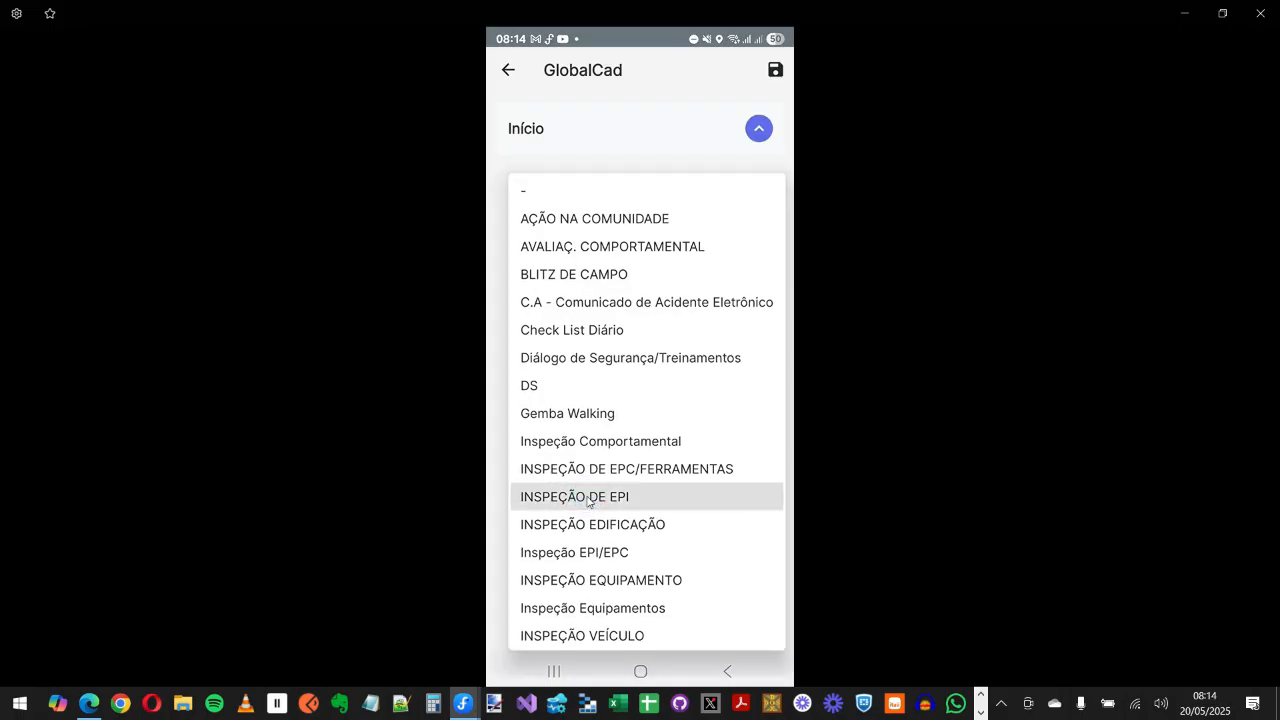
click(580, 318)
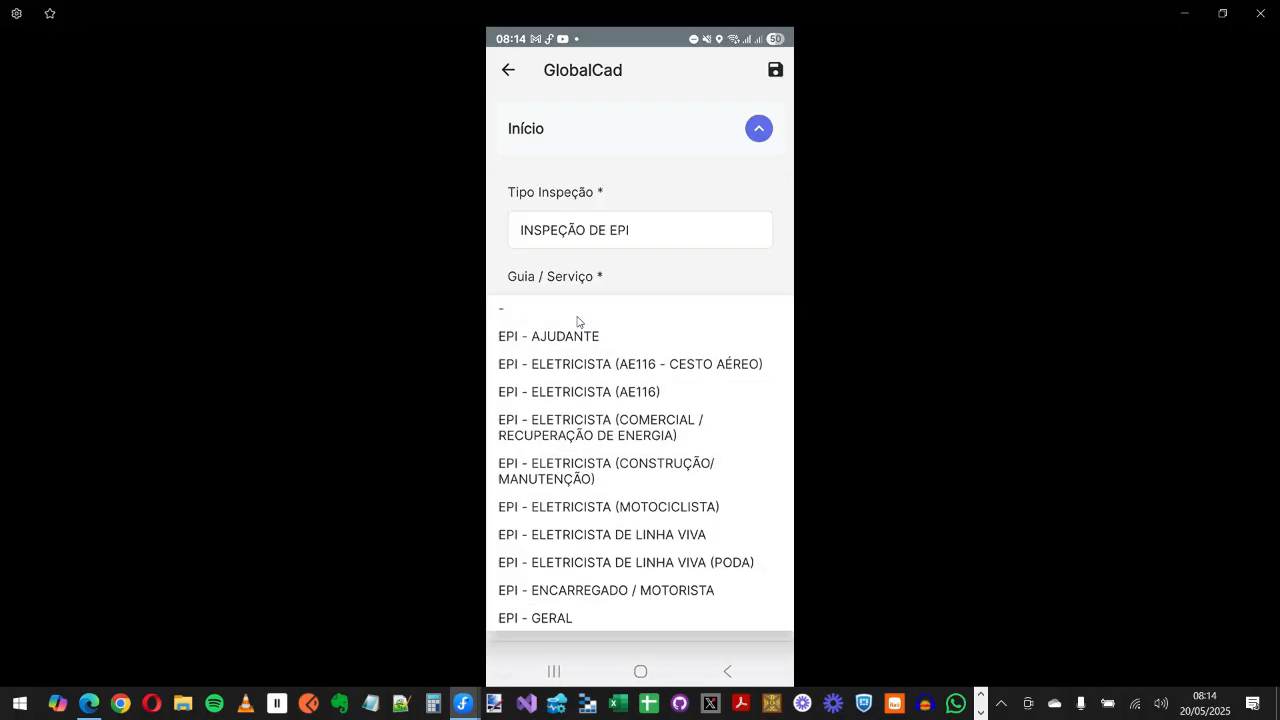
click(578, 624)
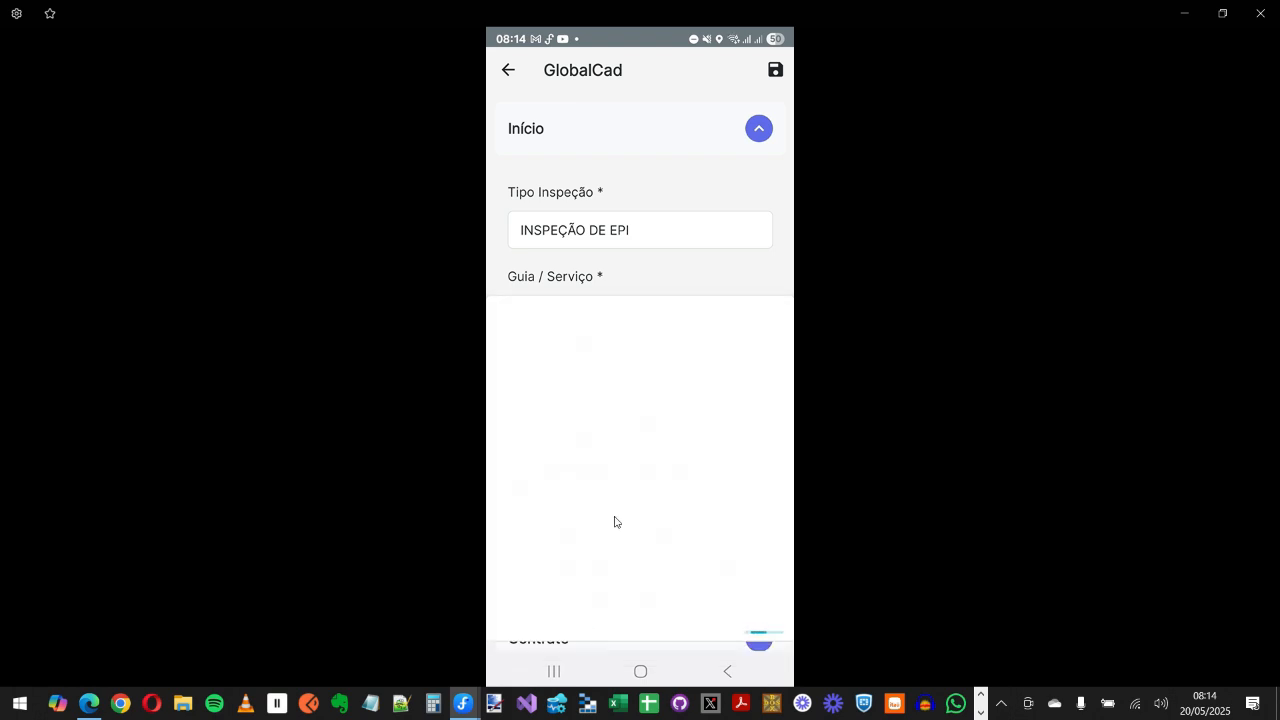
Add a second employee to the mobile inspection's executors, searching the executor names for "franci"
scroll(650, 400, down, 3)
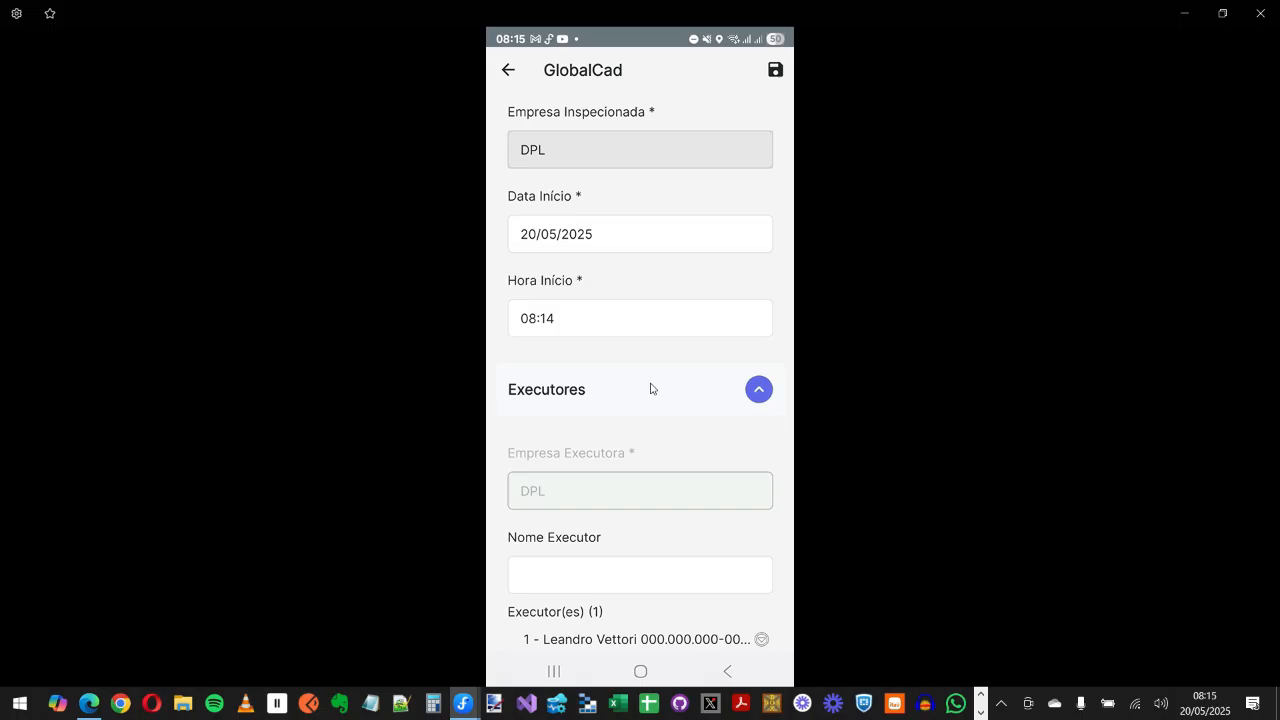
scroll(650, 389, down, 3)
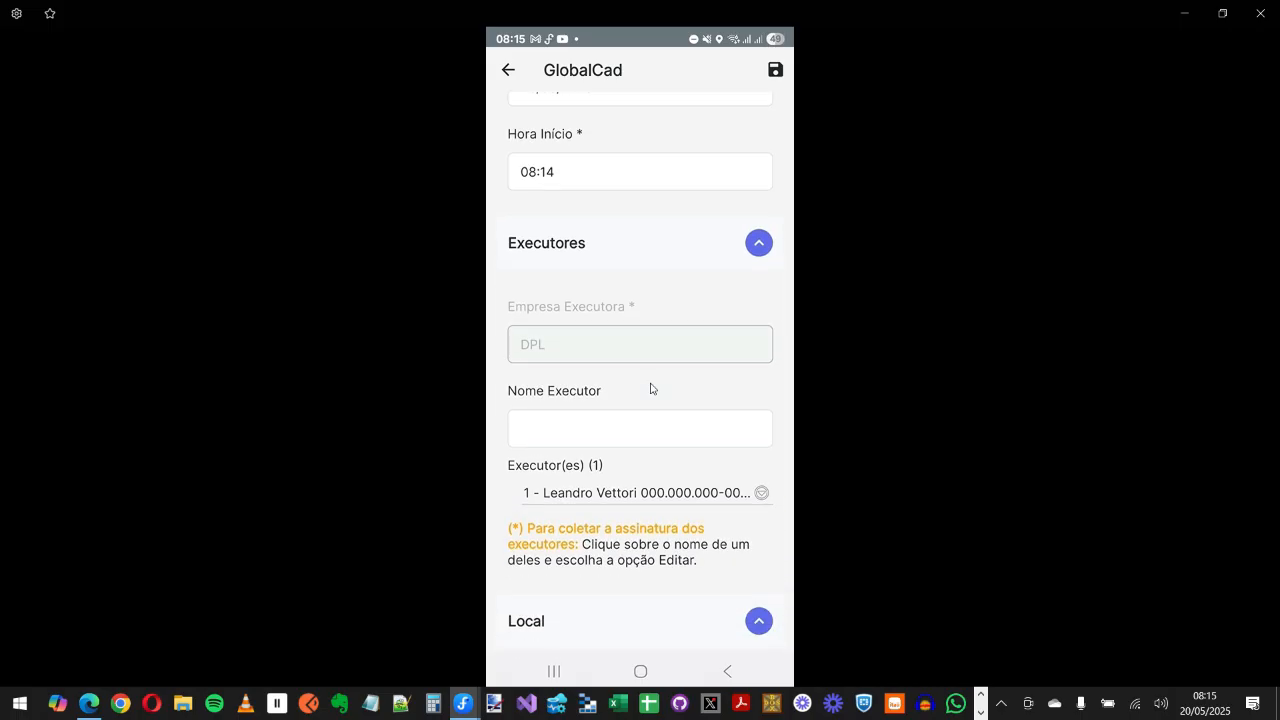
scroll(650, 389, down, 1)
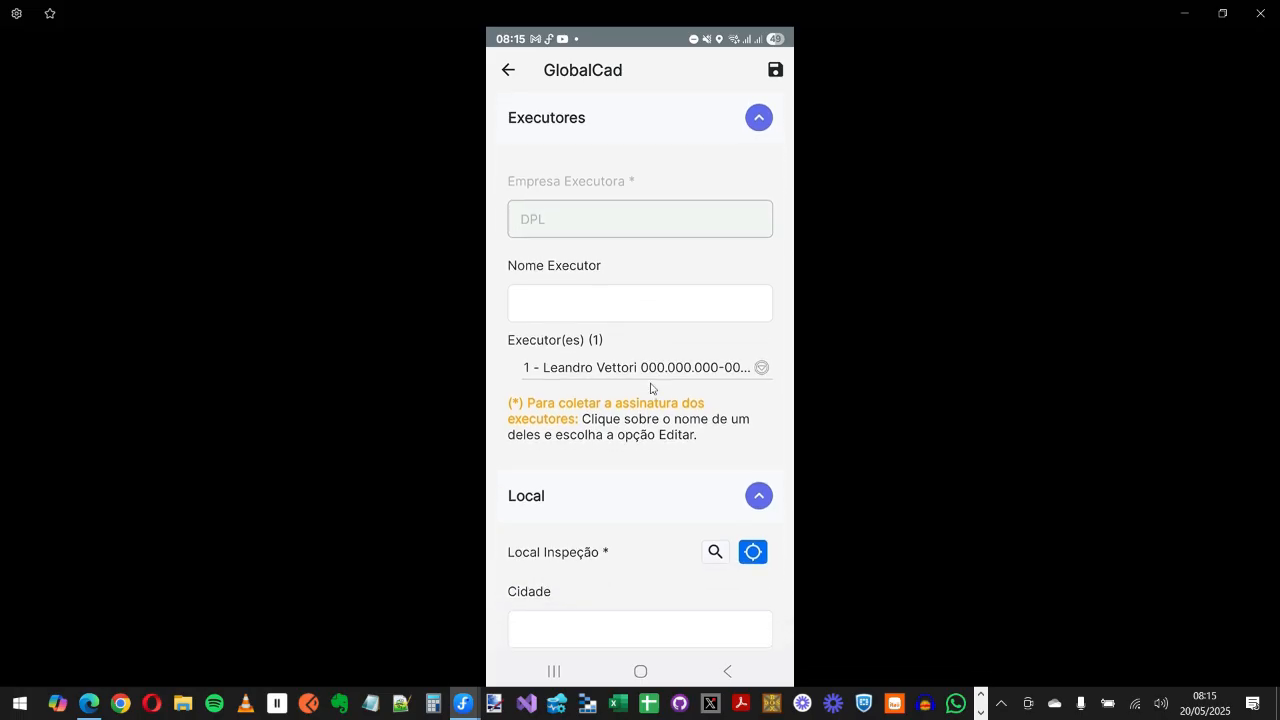
click(610, 307)
text(franci)
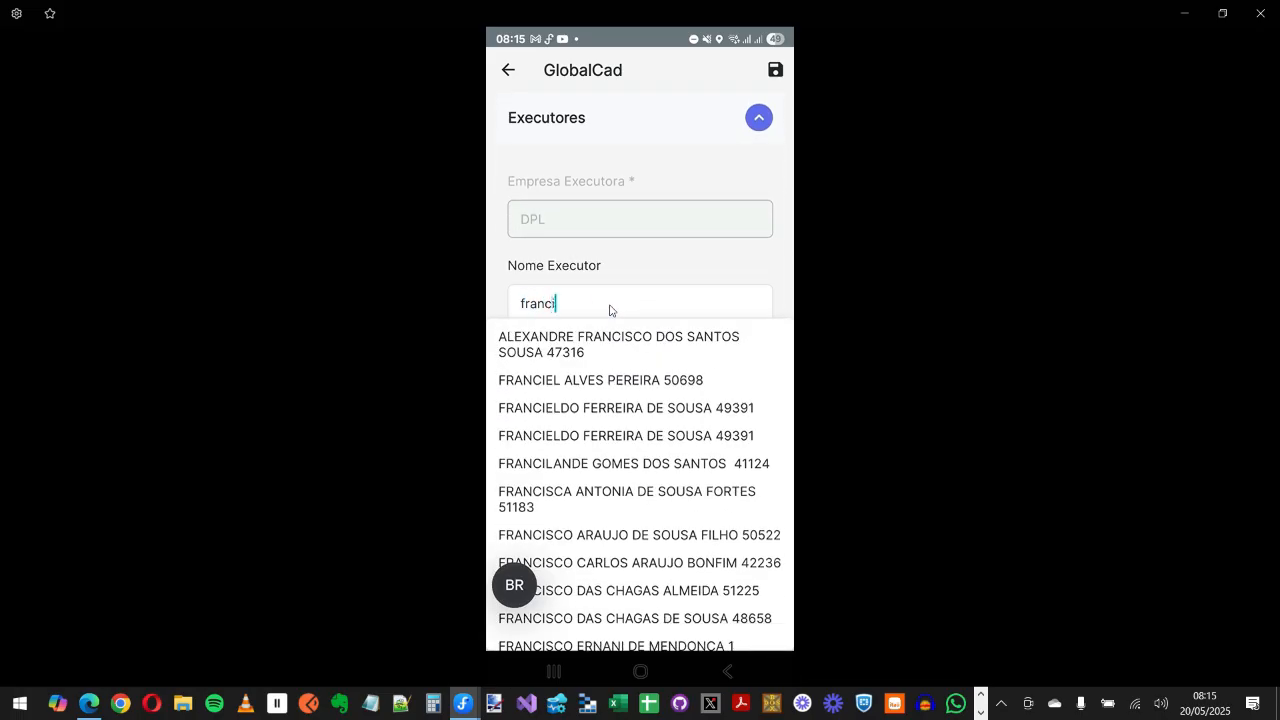
click(619, 566)
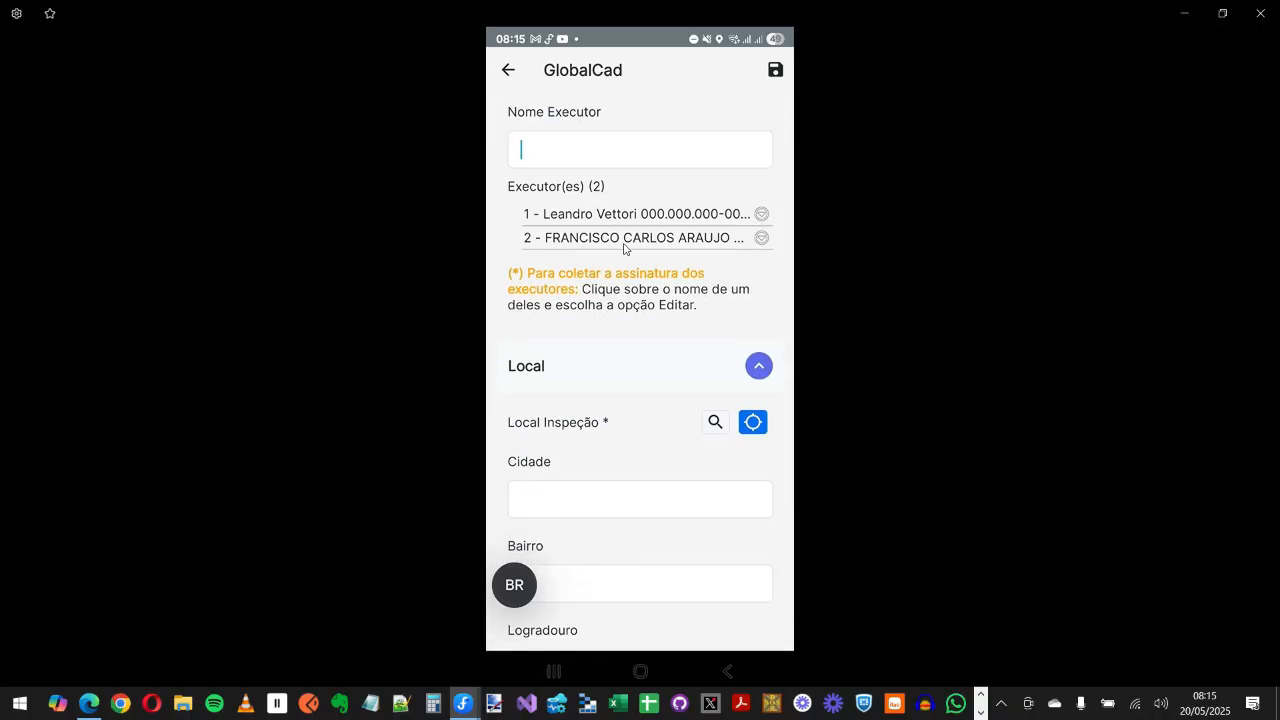
Collect the first executor's signature in the mobile inspection and return to the inspection form
click(611, 216)
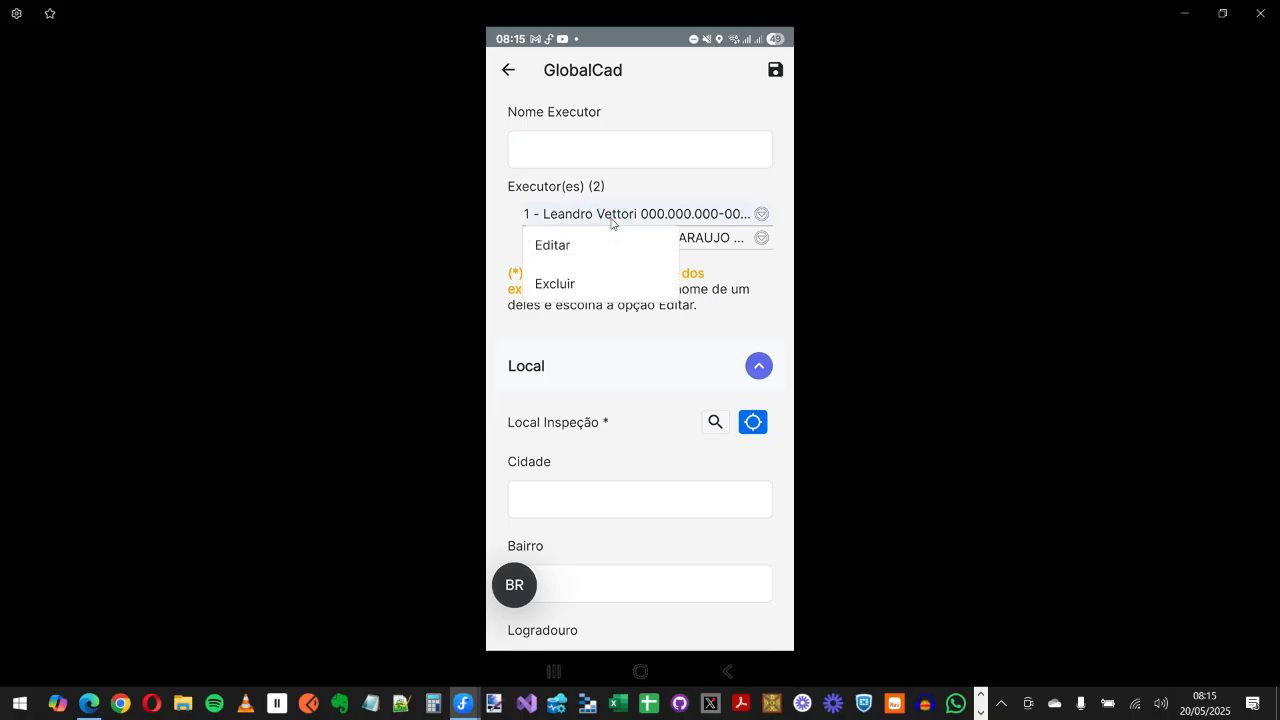
click(582, 248)
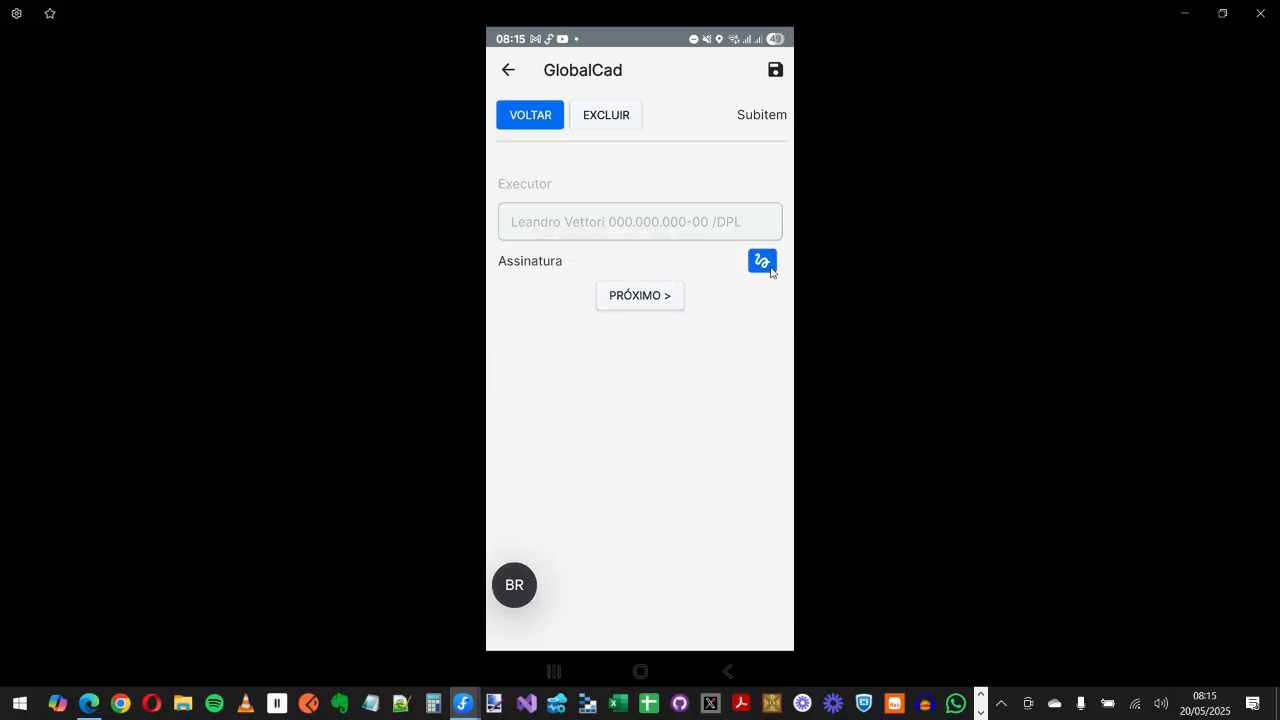
click(770, 268)
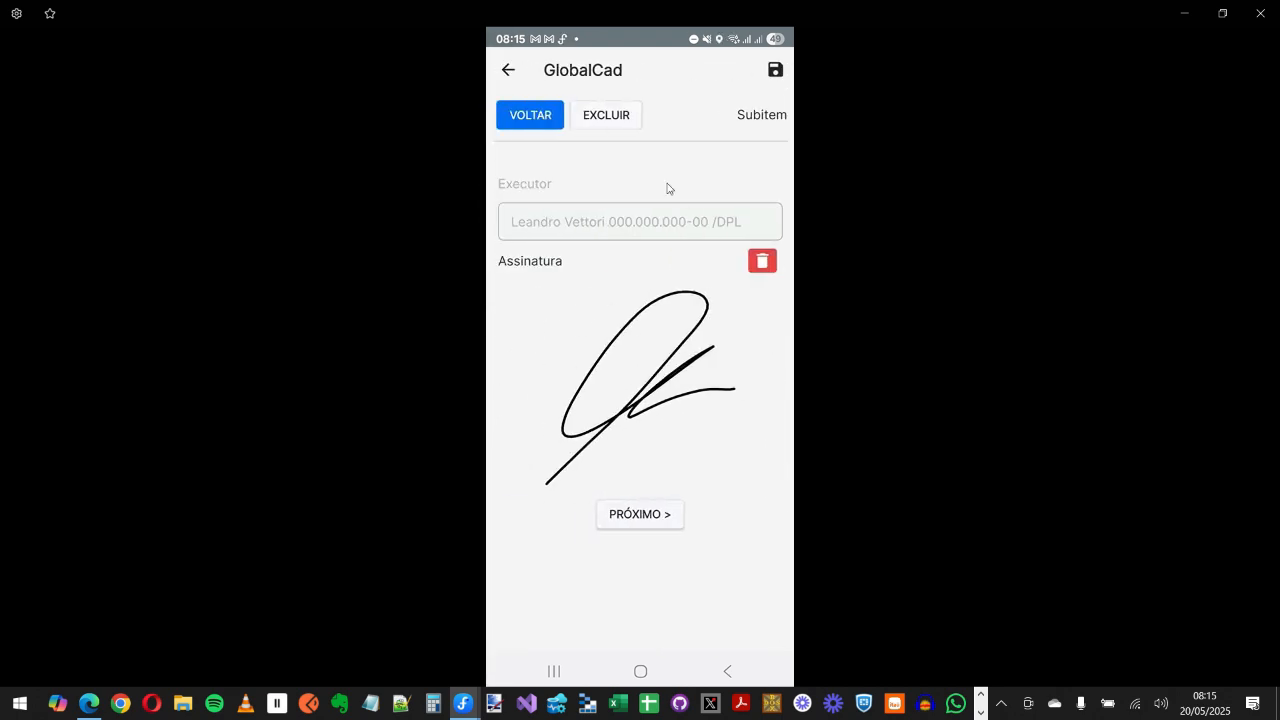
click(547, 120)
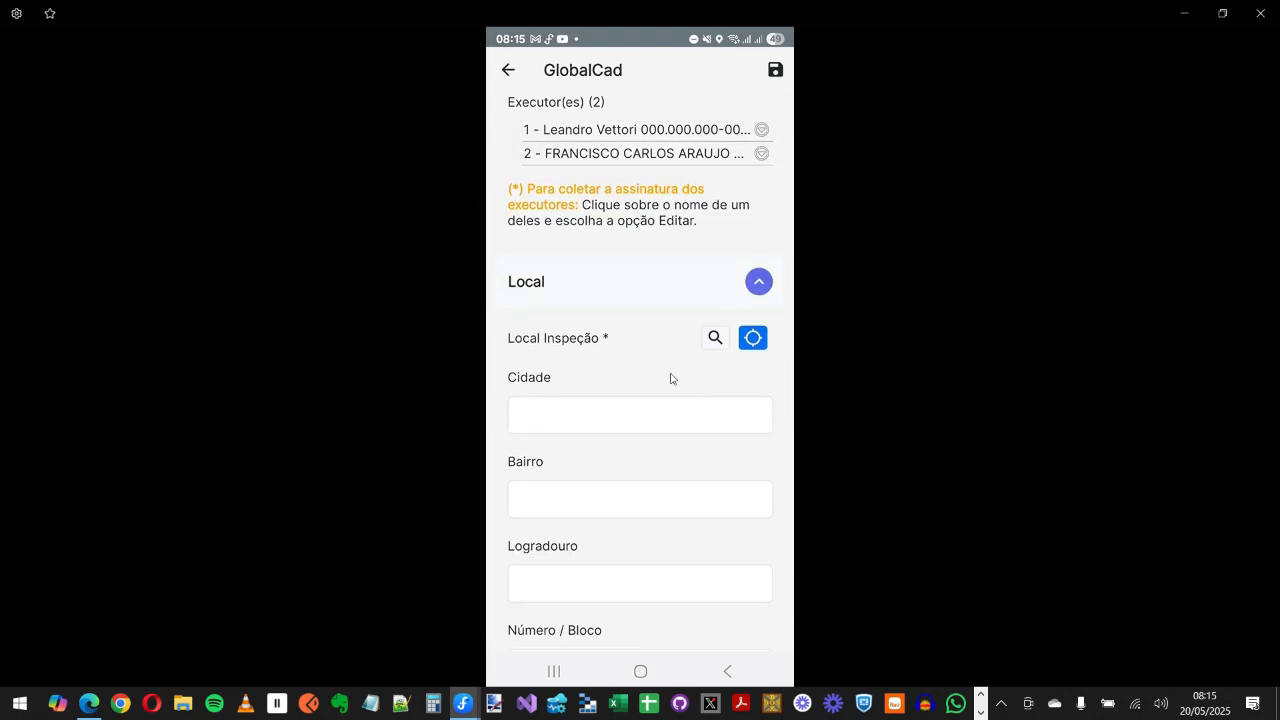
Set the inspection location by confirming the pinned position near Praça da Savassi on the map
click(679, 372)
drag(679, 372, 682, 210)
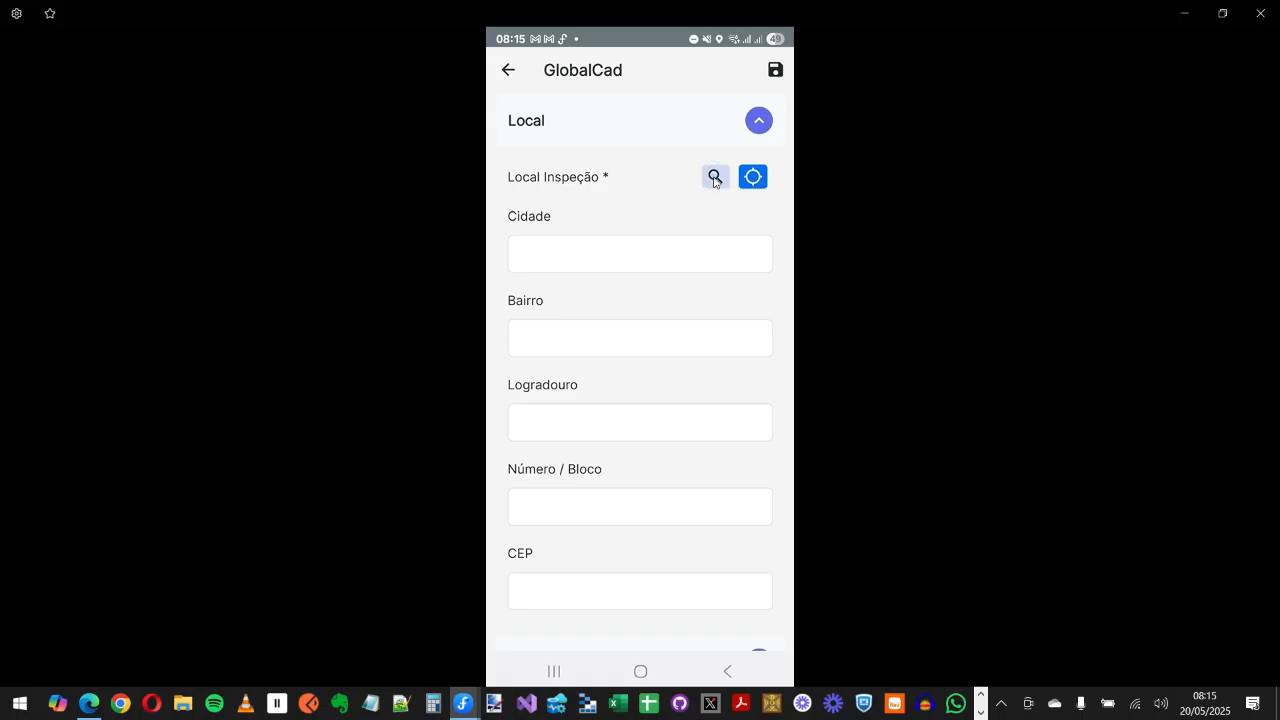
click(715, 178)
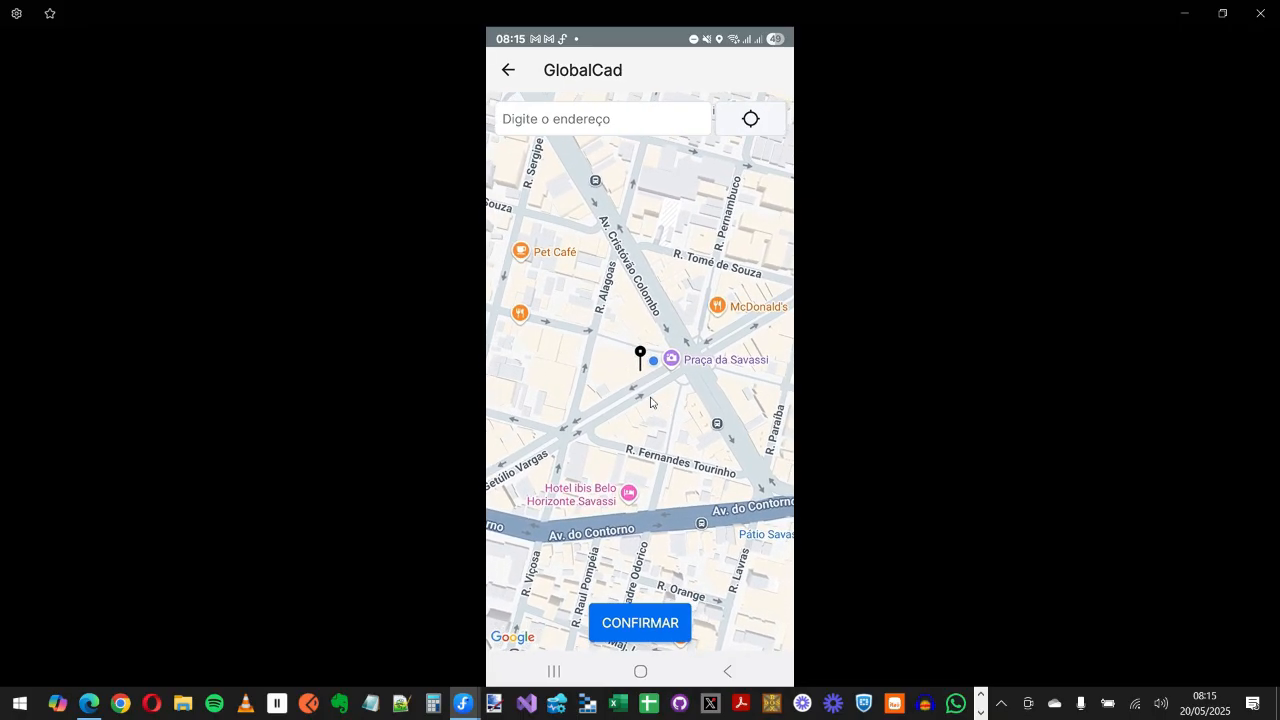
click(652, 622)
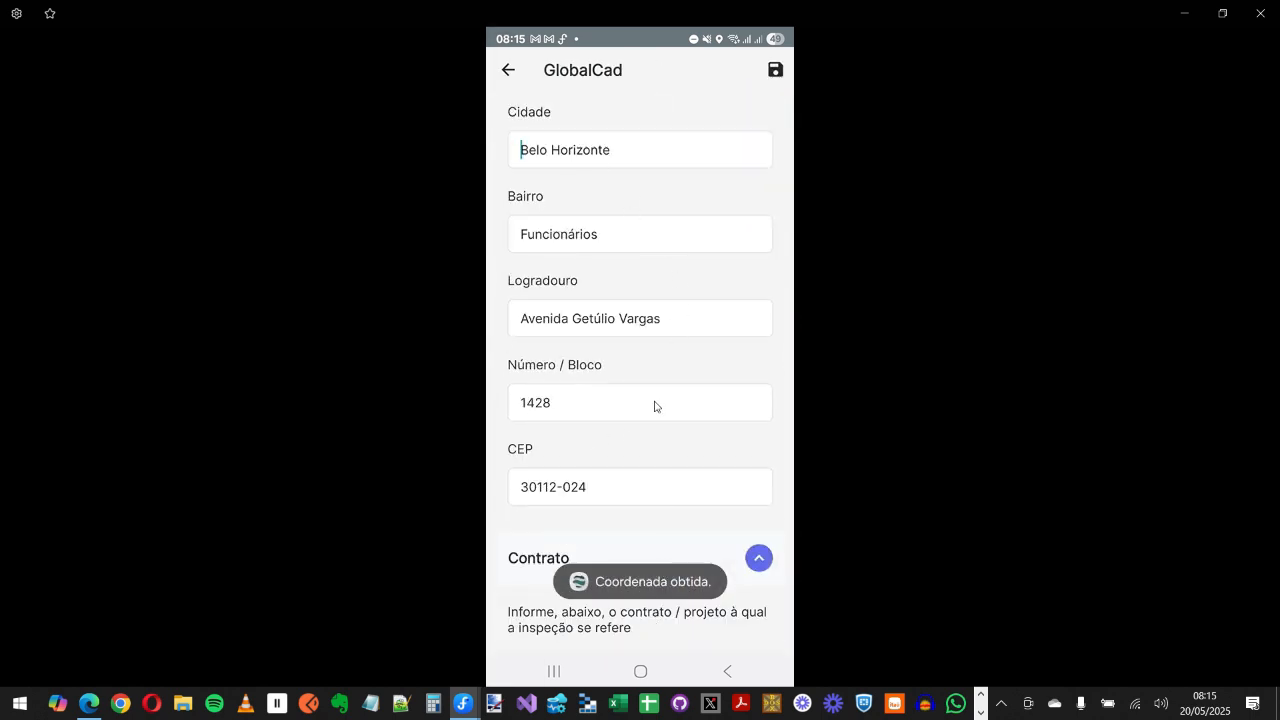
Assign the inspection to contract DPL - Piauí, with BOM JESUS(SUL) as the regional unit and one of its cities
scroll(655, 406, down, 3)
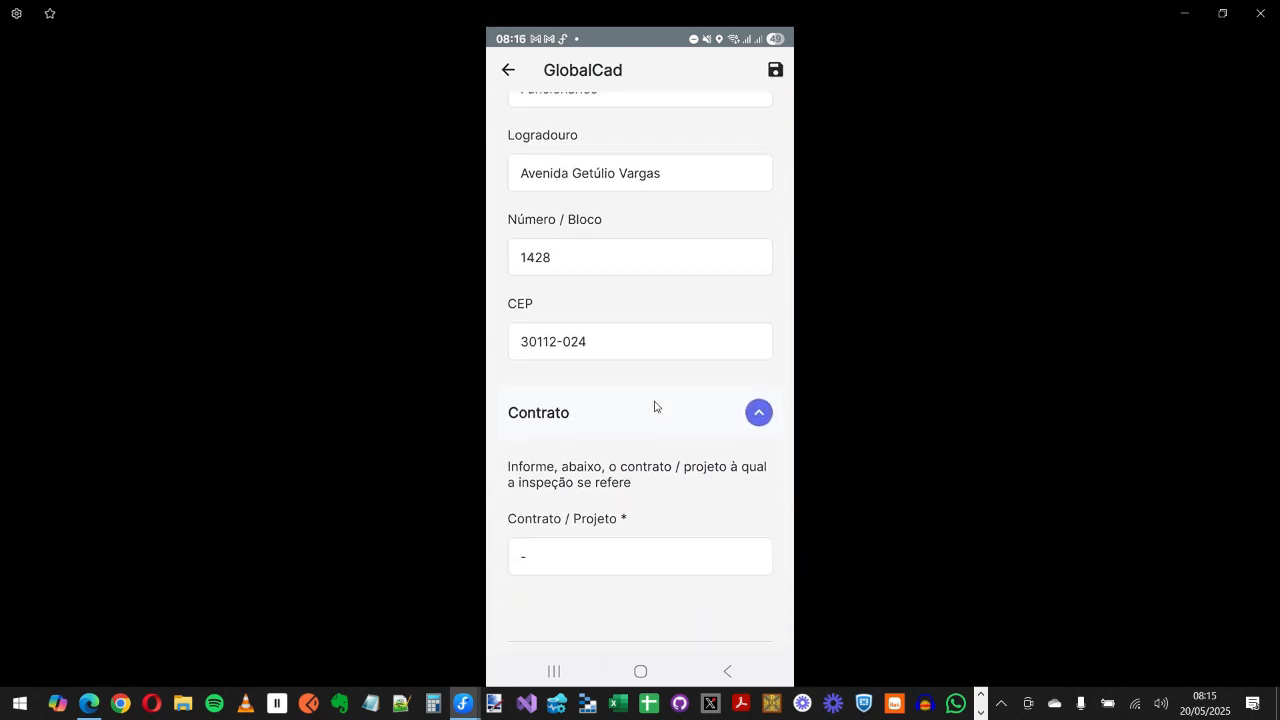
scroll(655, 406, down, 2)
click(604, 451)
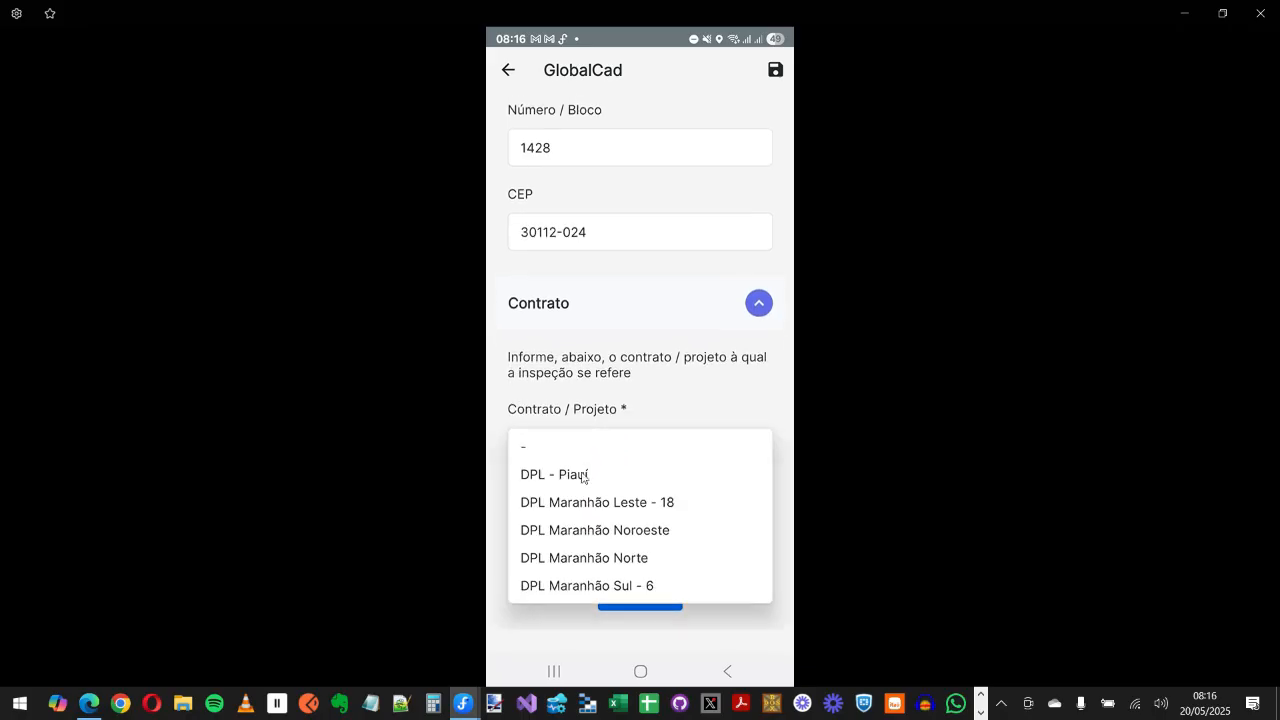
click(583, 476)
click(575, 531)
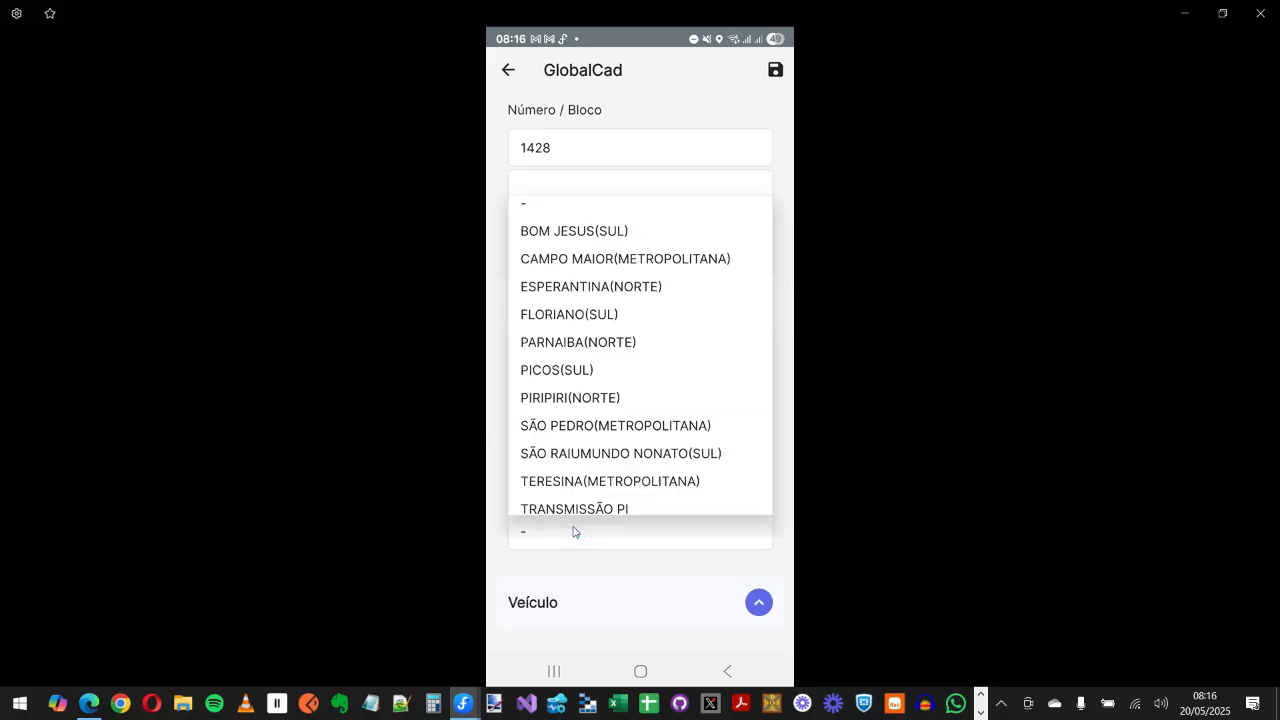
click(573, 216)
click(600, 611)
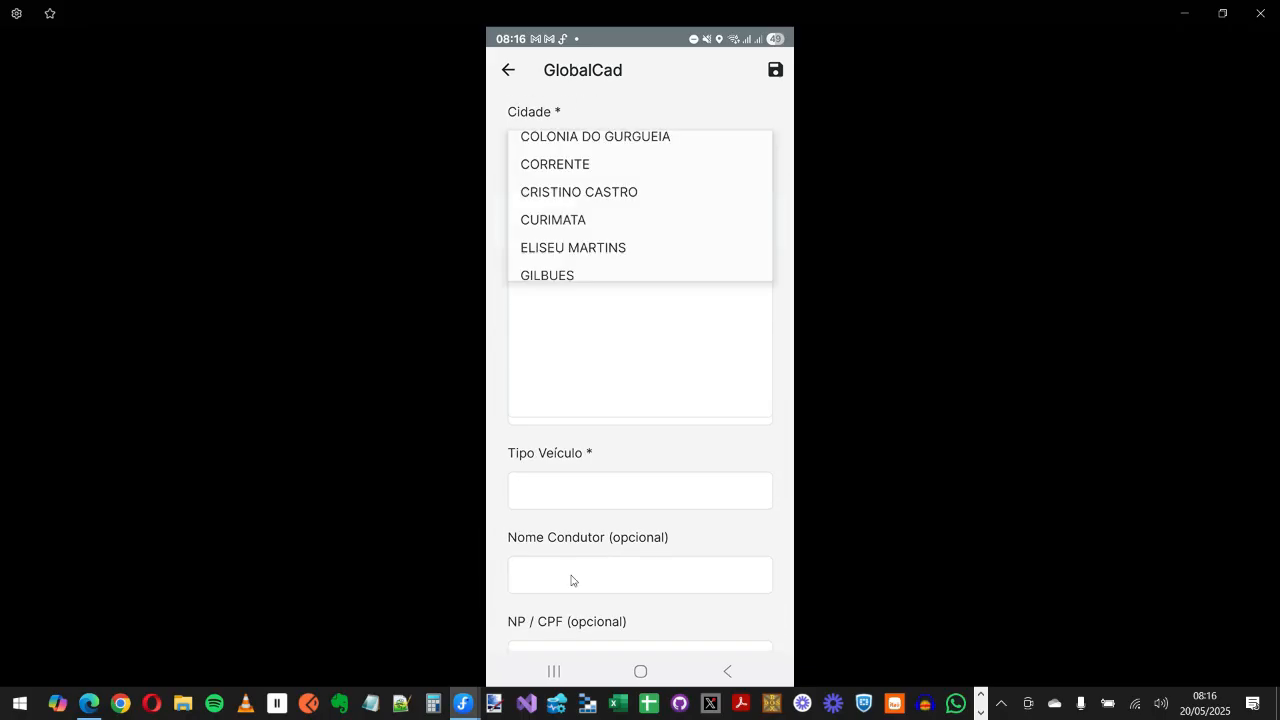
click(551, 178)
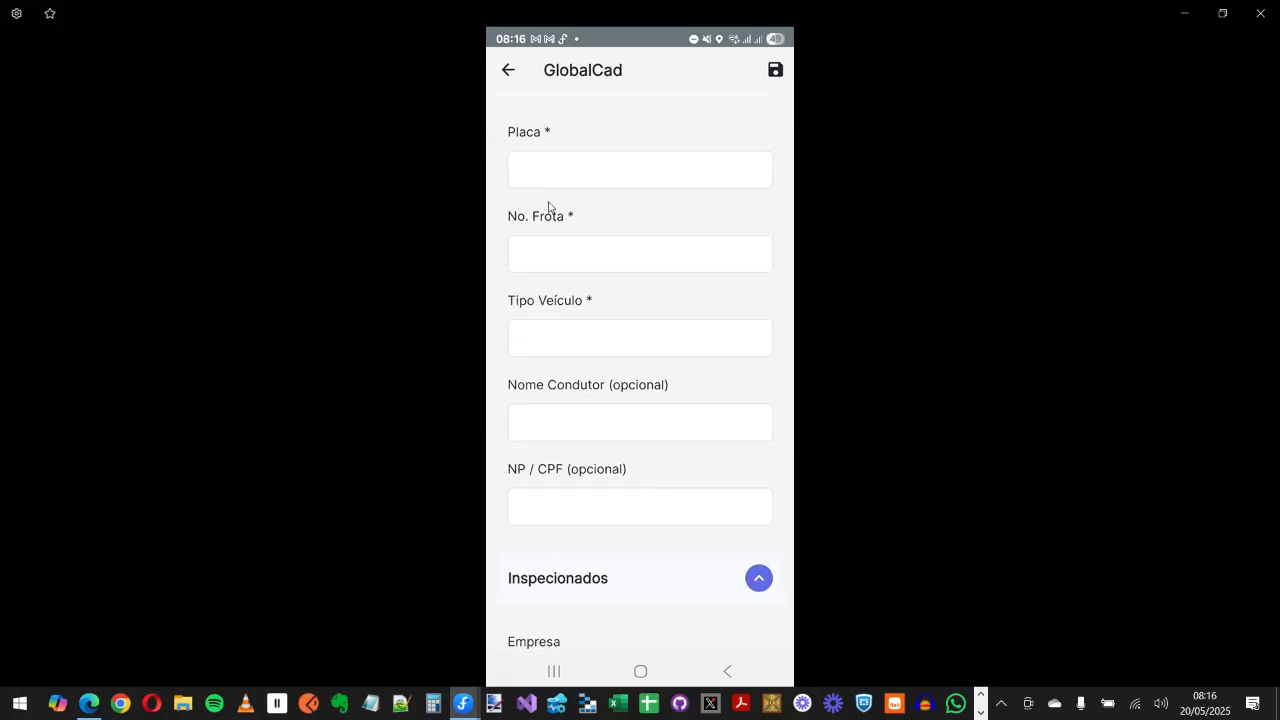
Answer the first two EPI - DPL Sul items, safety helmet and Balaclava FR CL II, as Conforme Padrão
scroll(663, 451, down, 5)
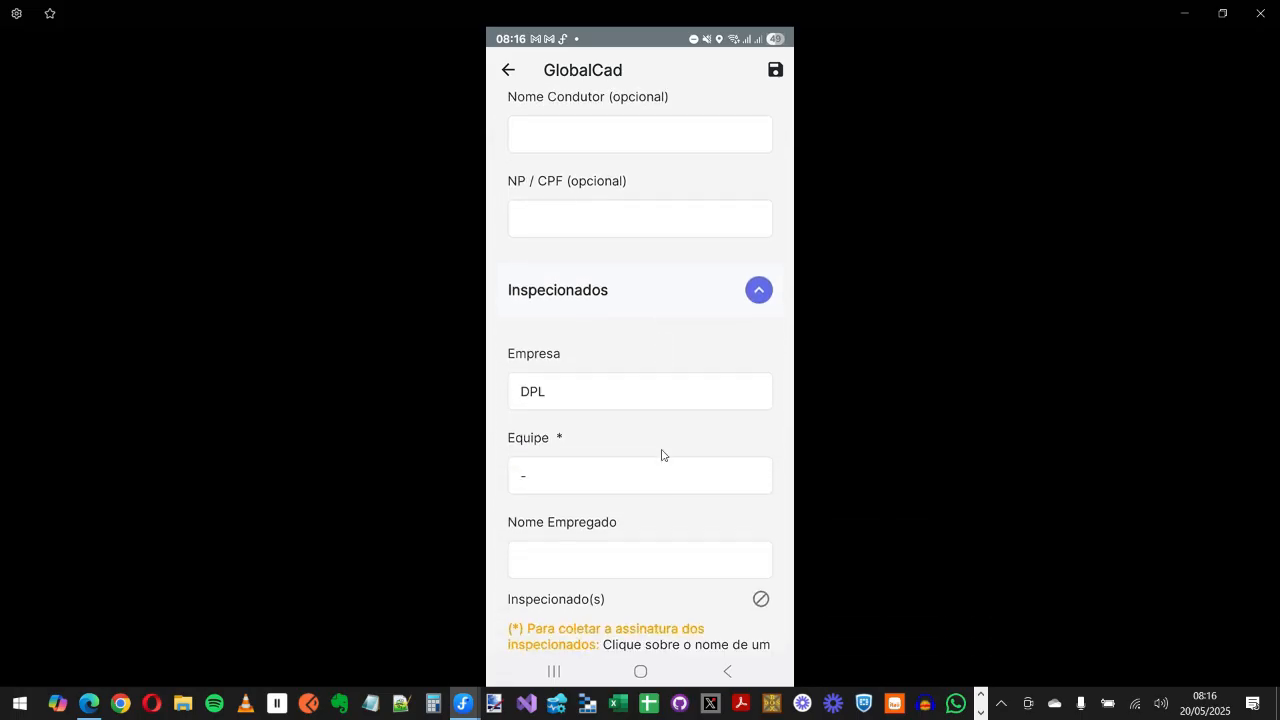
scroll(661, 455, down, 8)
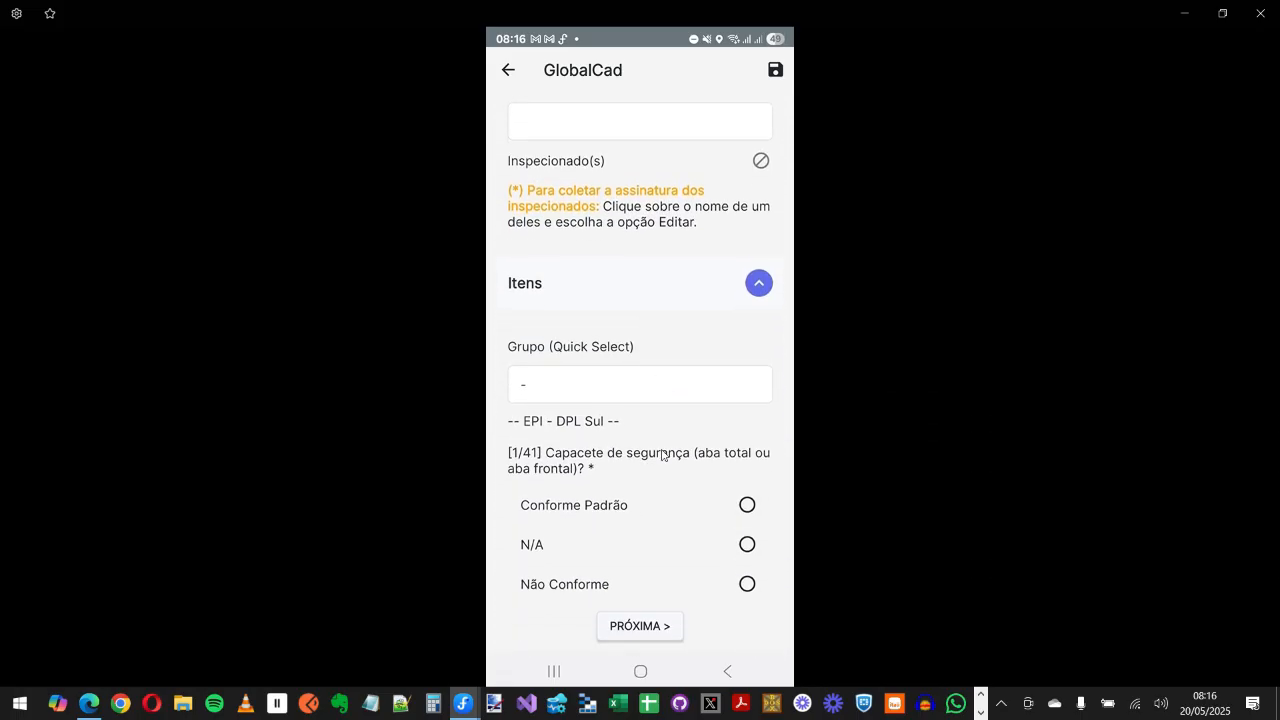
scroll(662, 453, down, 4)
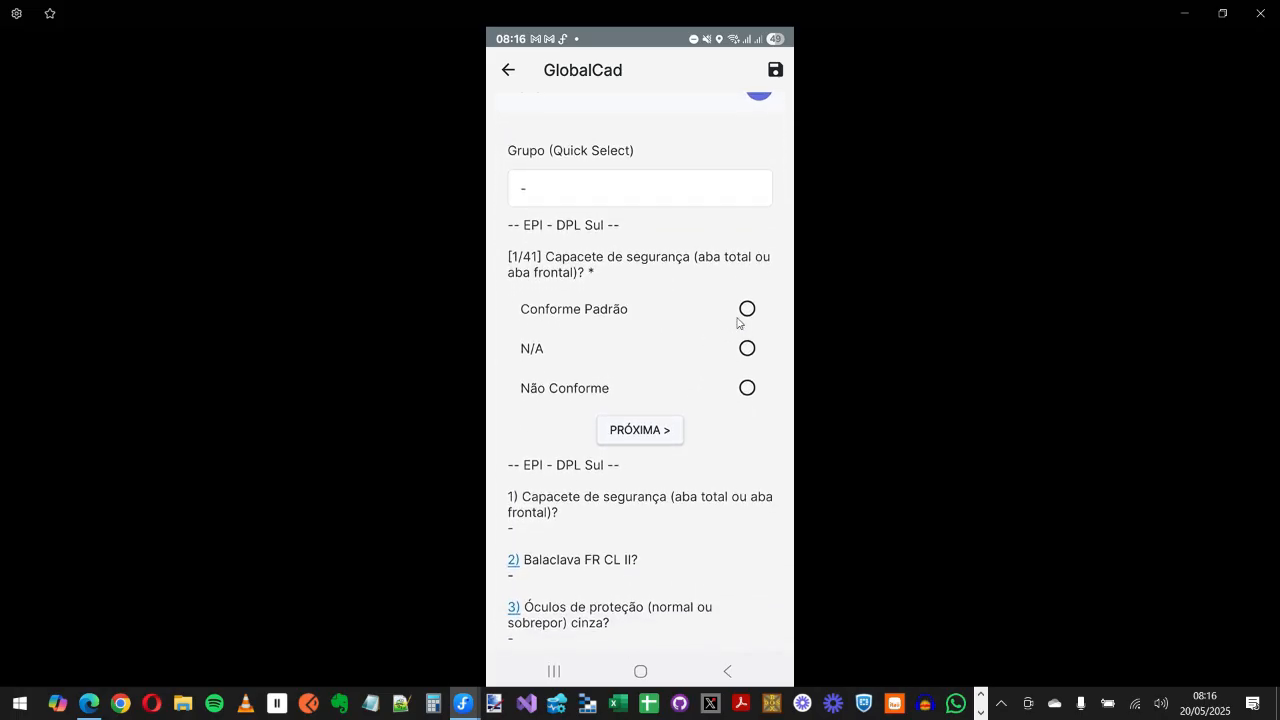
click(746, 318)
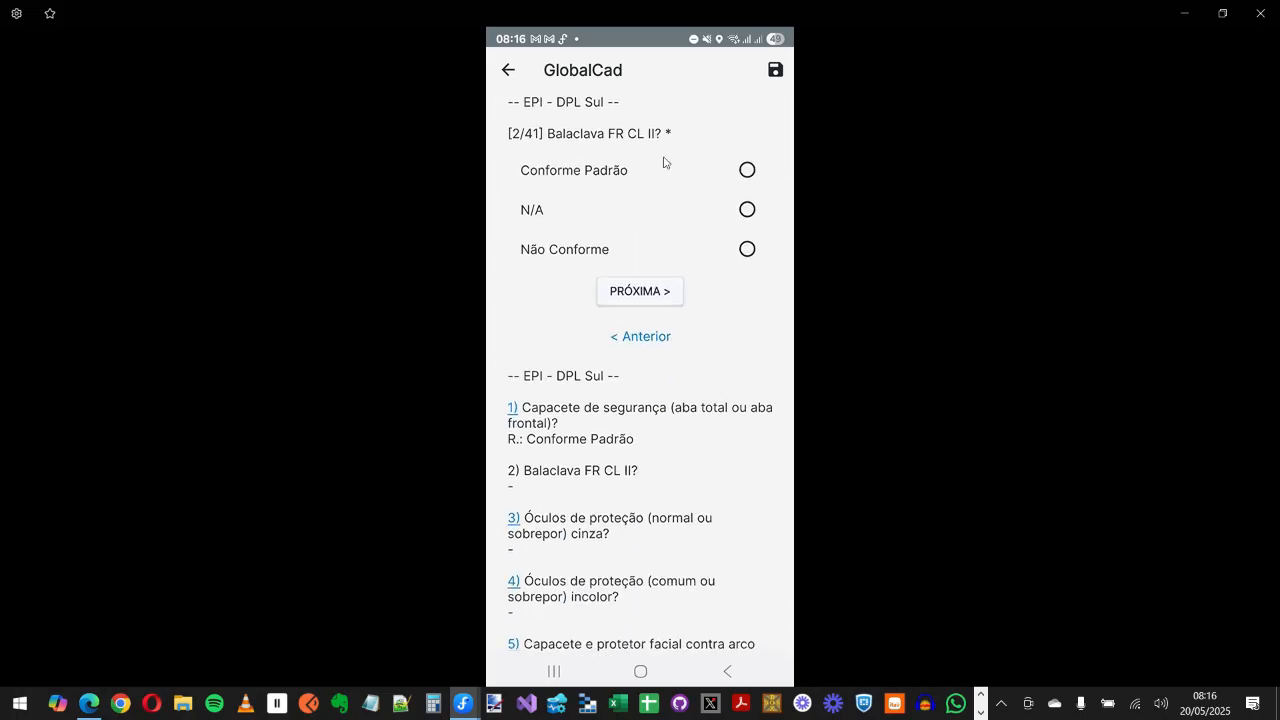
click(748, 171)
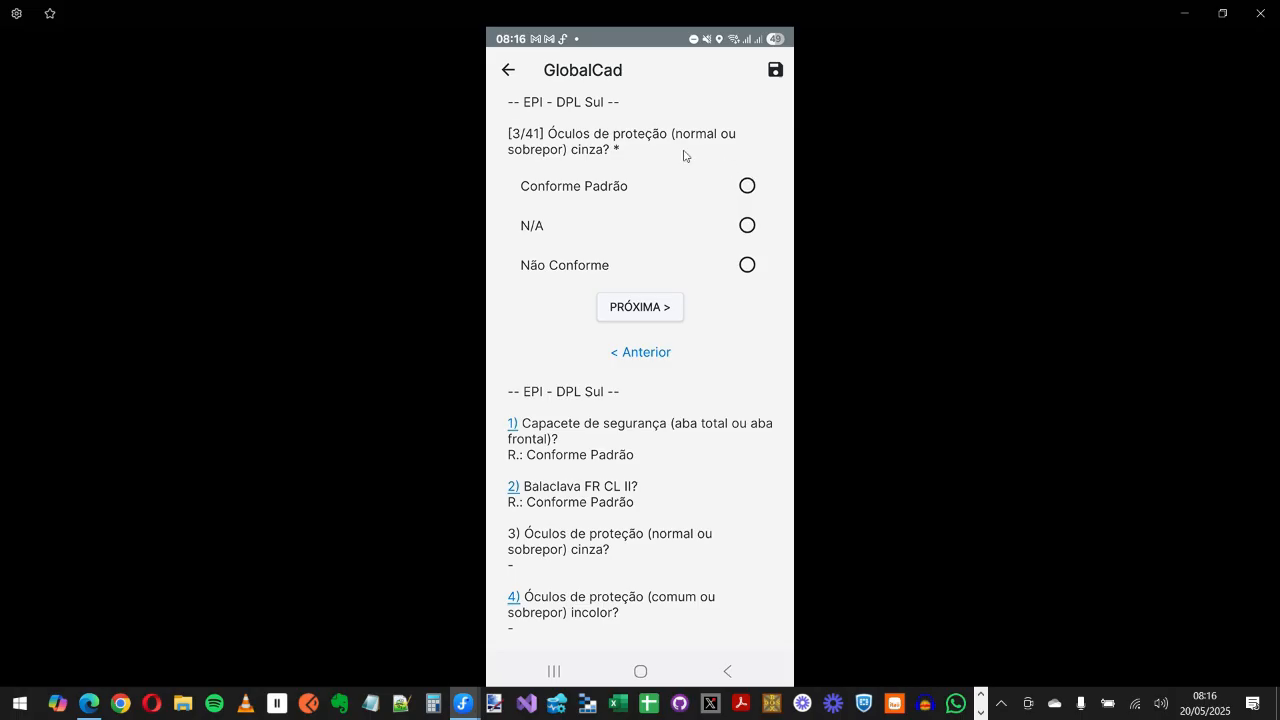
Mark item 3, the grey protective glasses, as Não Conforme and apply the non-conformity to all inspected employees
click(748, 265)
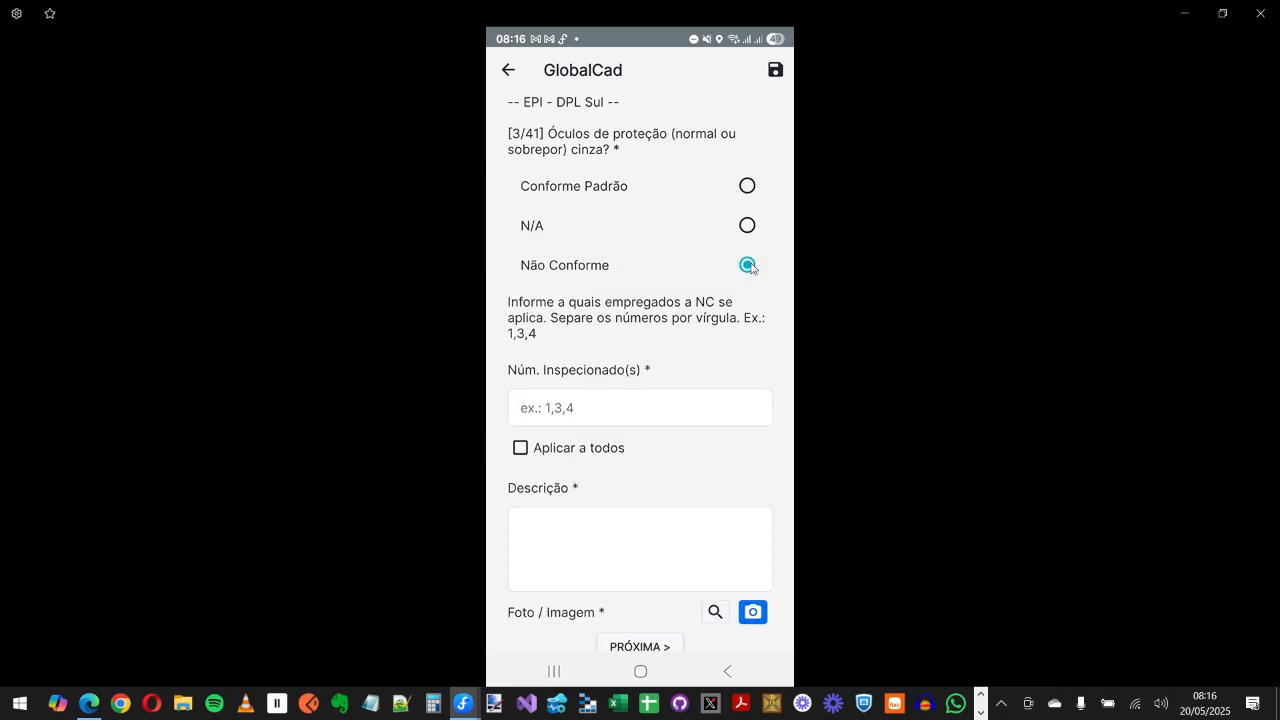
click(520, 448)
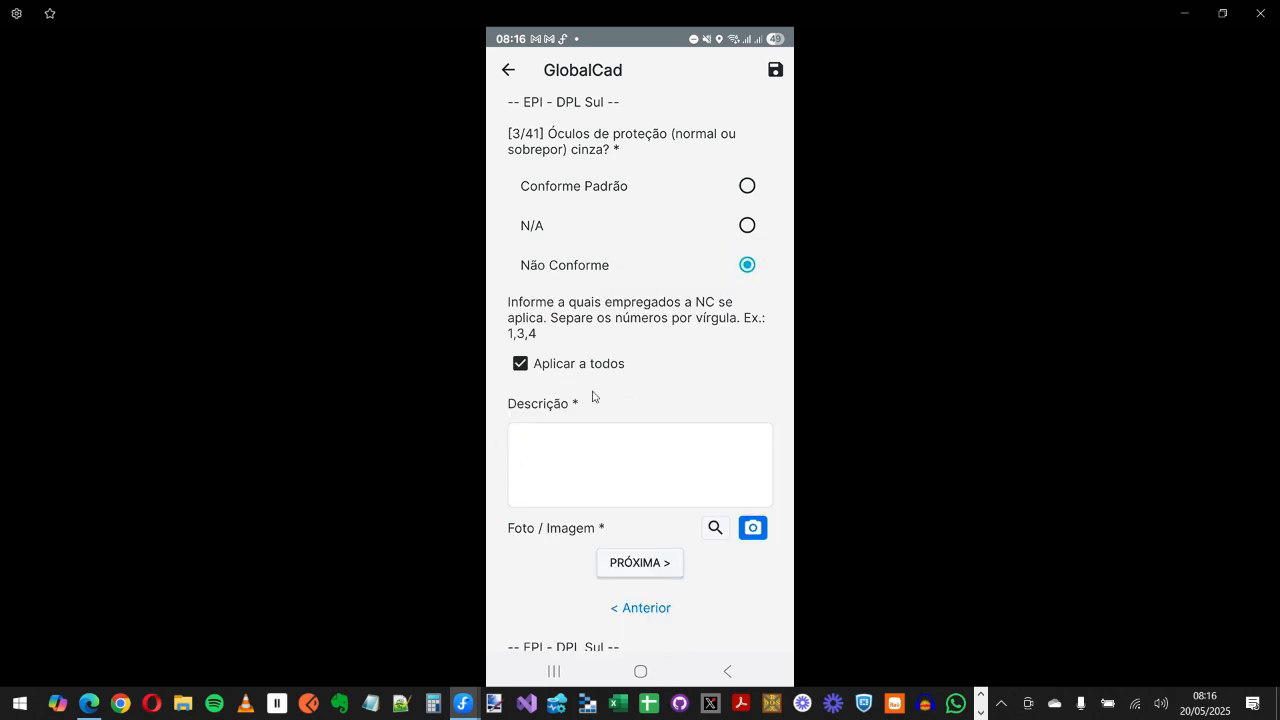
click(577, 450)
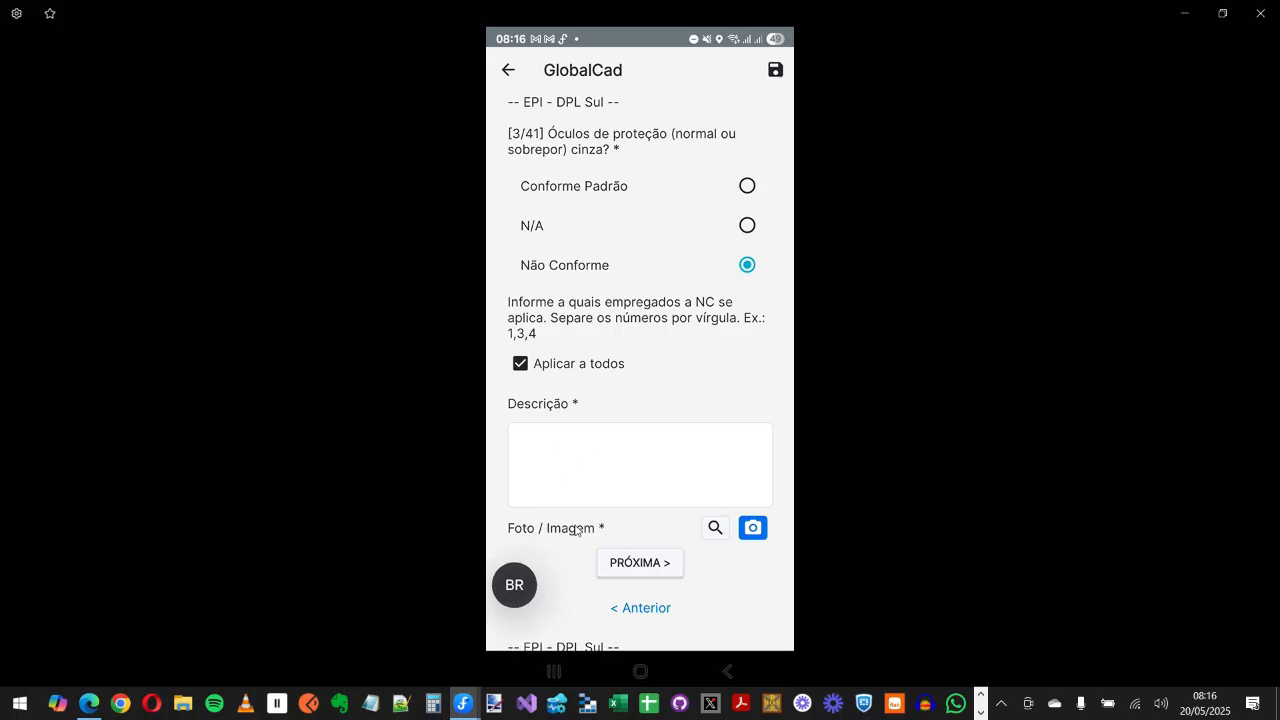
Take a photo with the phone's camera and attach it to the grey protective glasses non-conformity
click(752, 533)
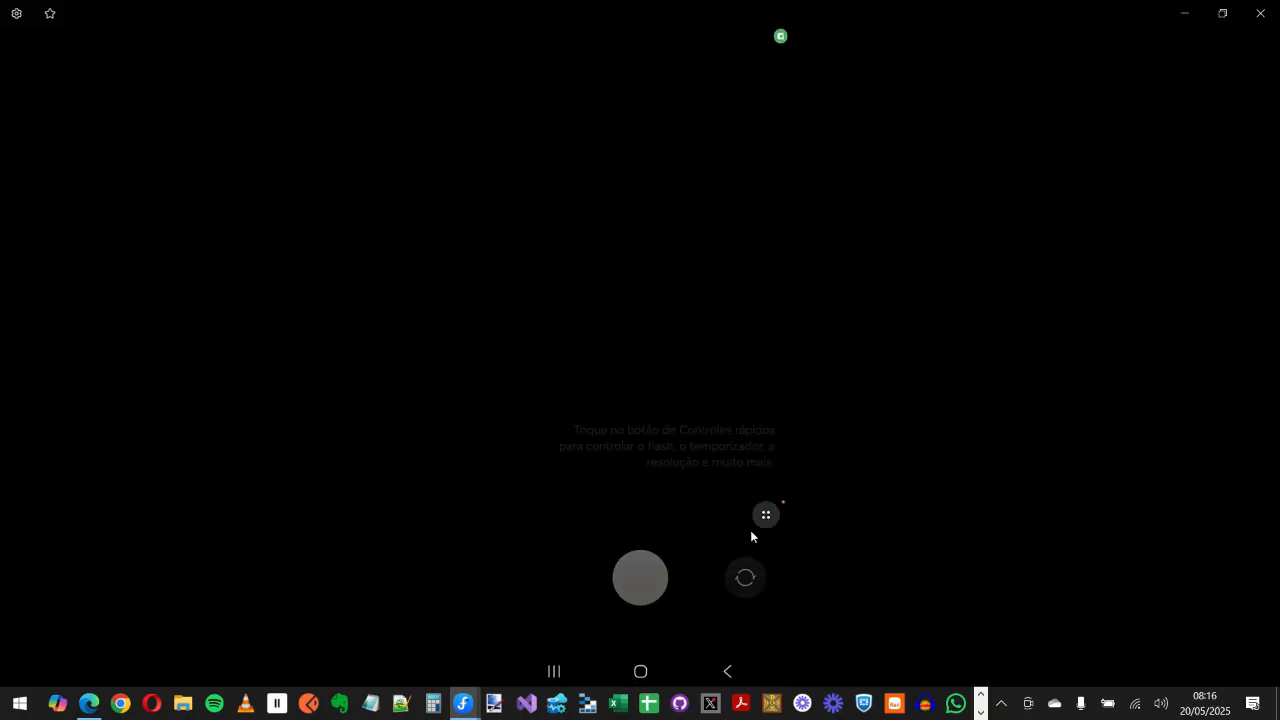
click(764, 516)
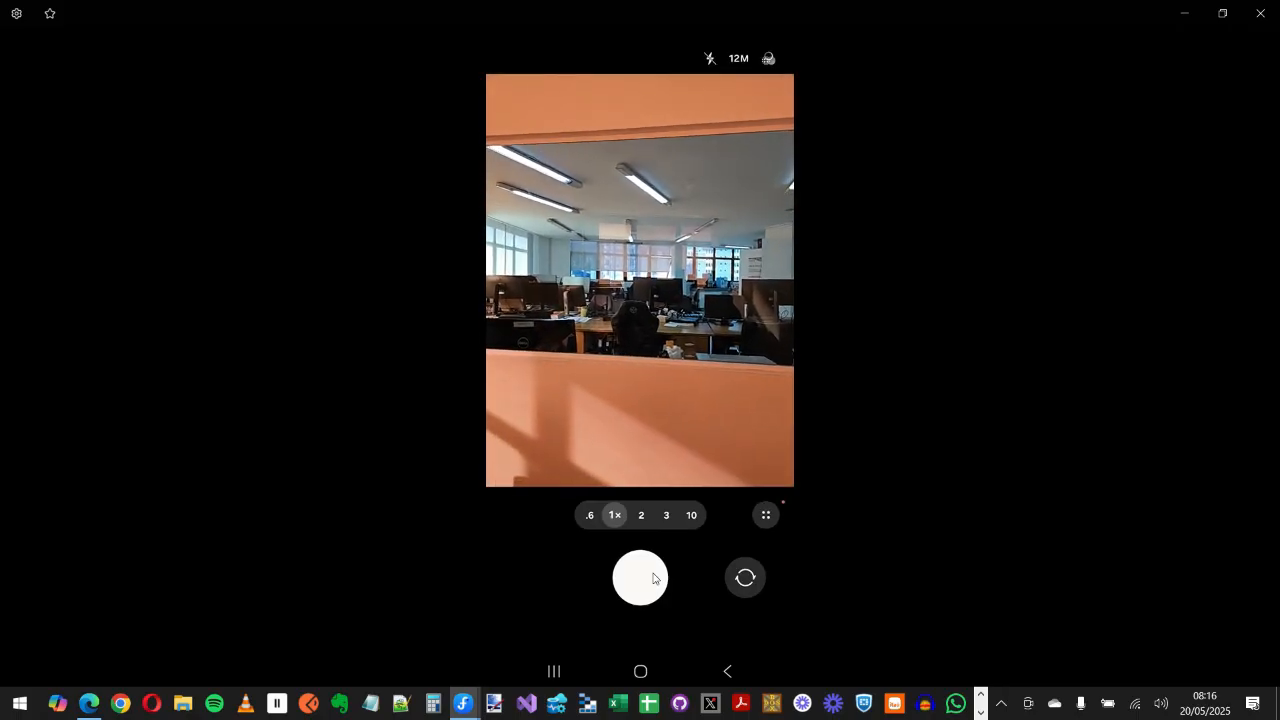
click(653, 578)
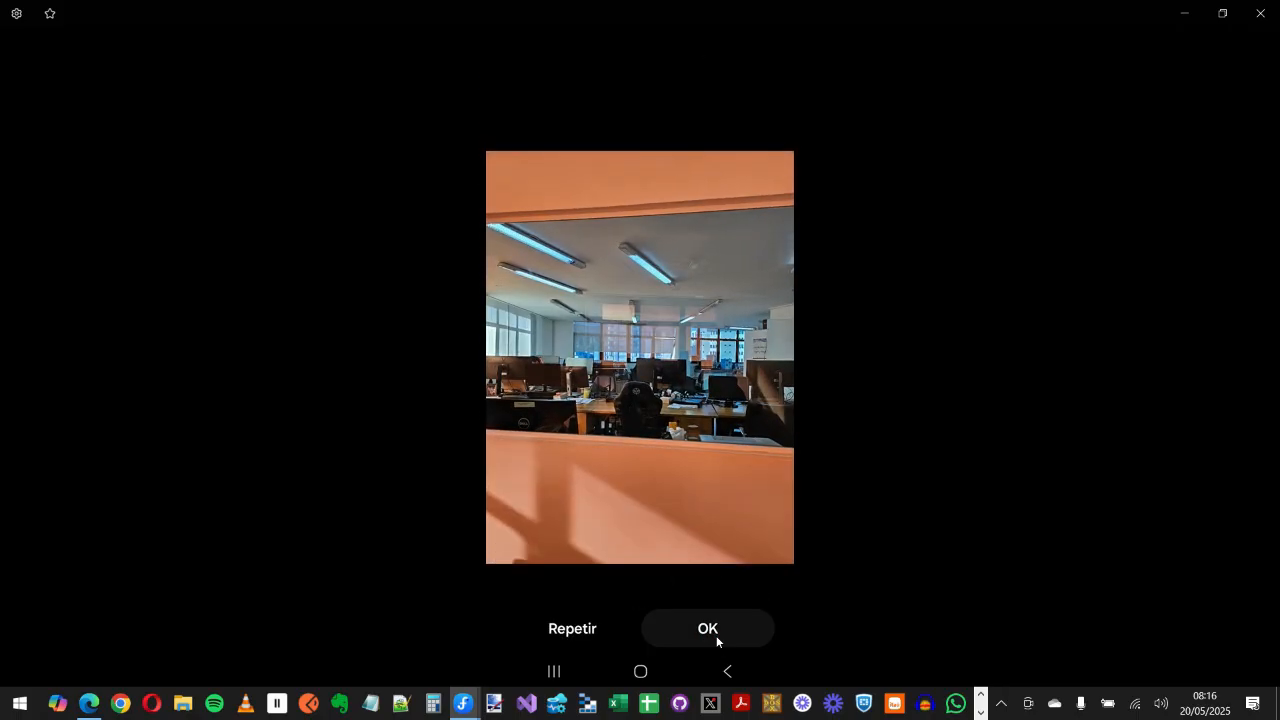
click(716, 635)
drag(737, 591, 720, 354)
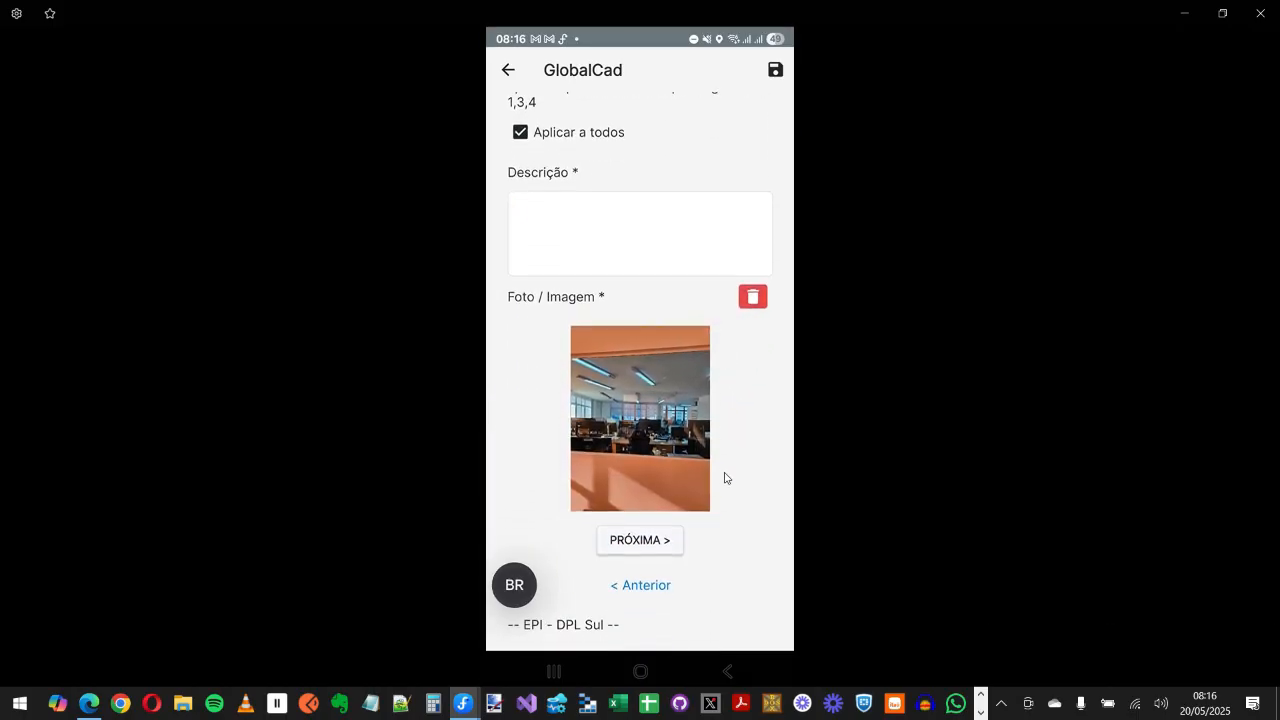
drag(726, 477, 732, 399)
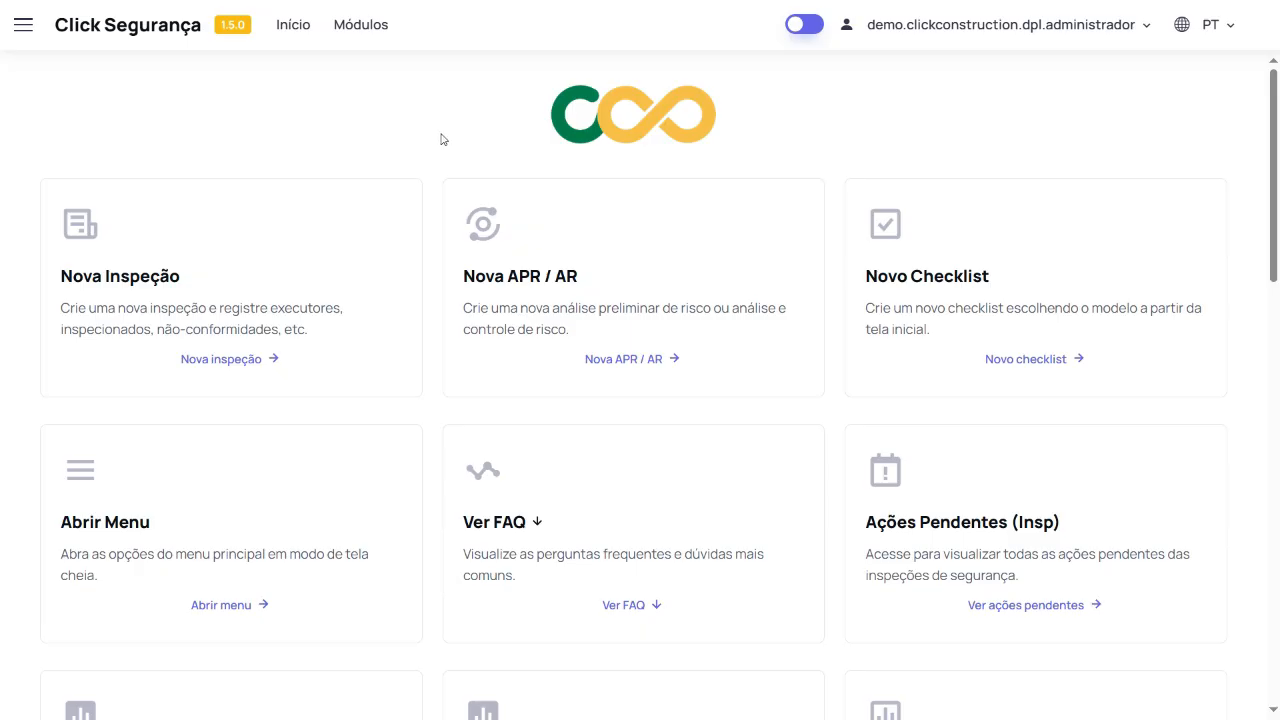
In the Click Segurança web application, open the list of all safety inspections, Inspeções (Todas)
click(26, 28)
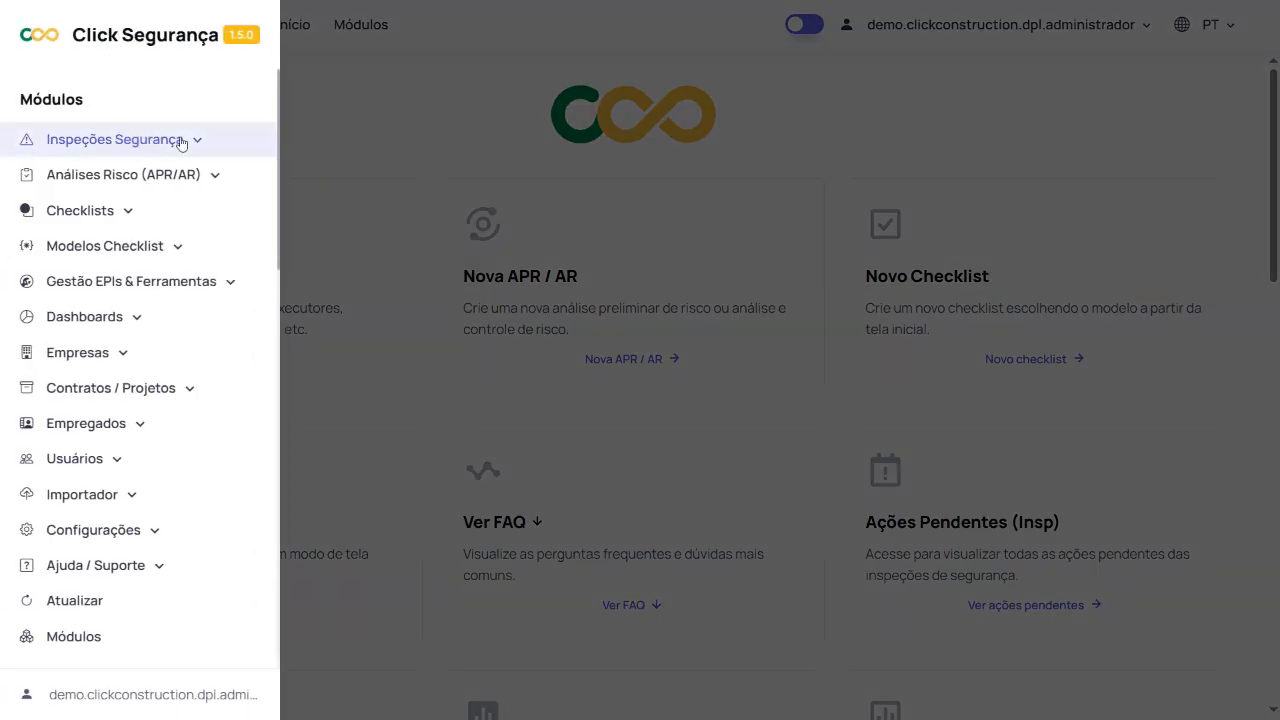
click(186, 141)
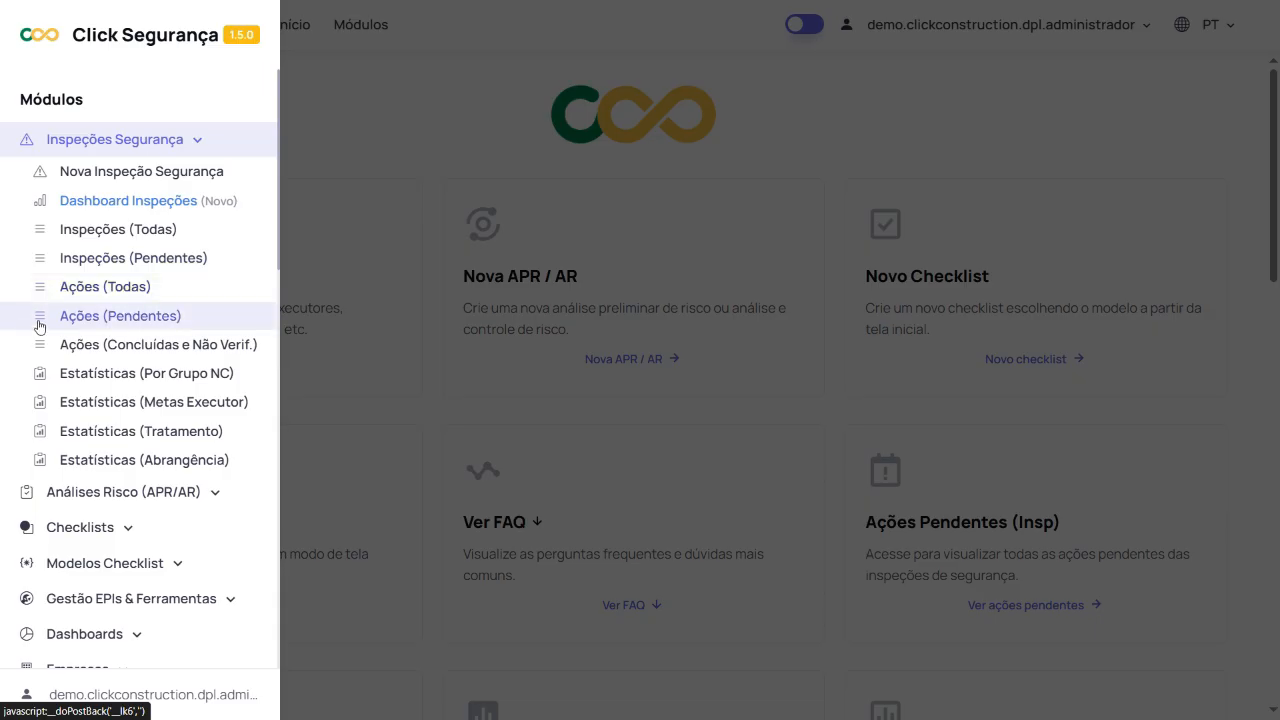
click(91, 230)
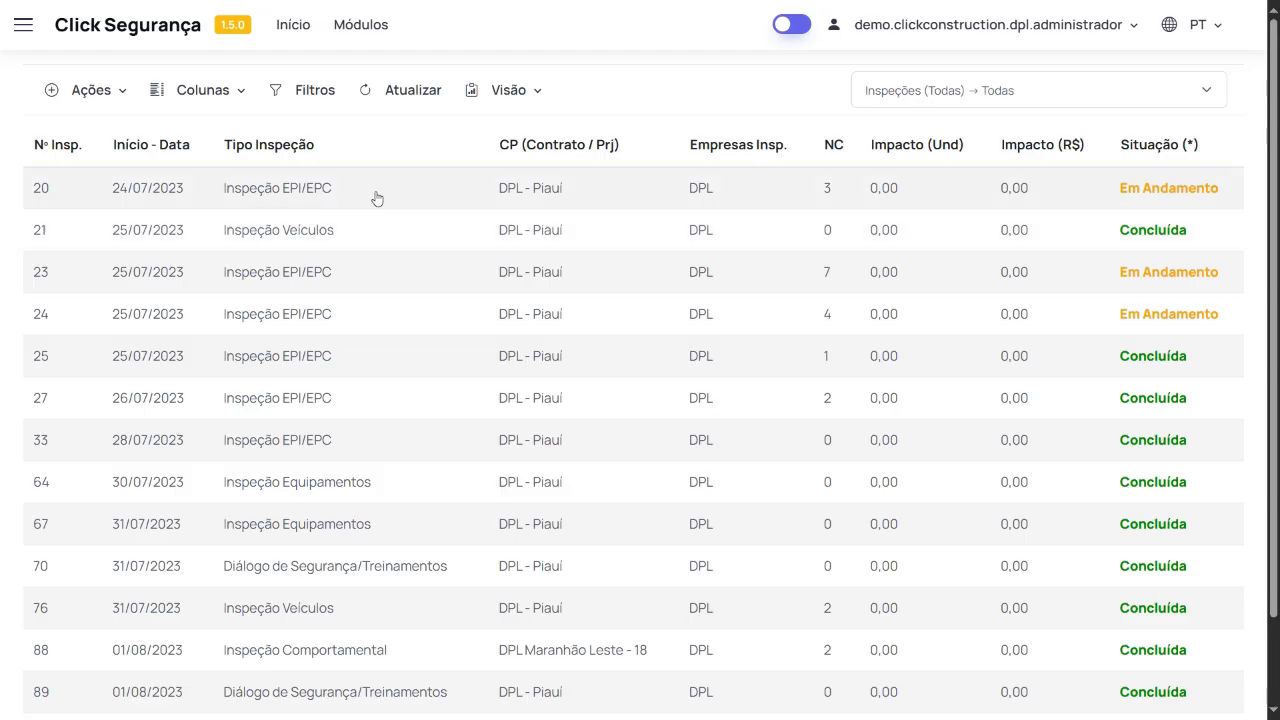
Examine the details of inspection 20 and the Impacto (Und) and Impacto (R$) columns in the inspections list
drag(106, 188, 194, 196)
drag(257, 195, 1231, 201)
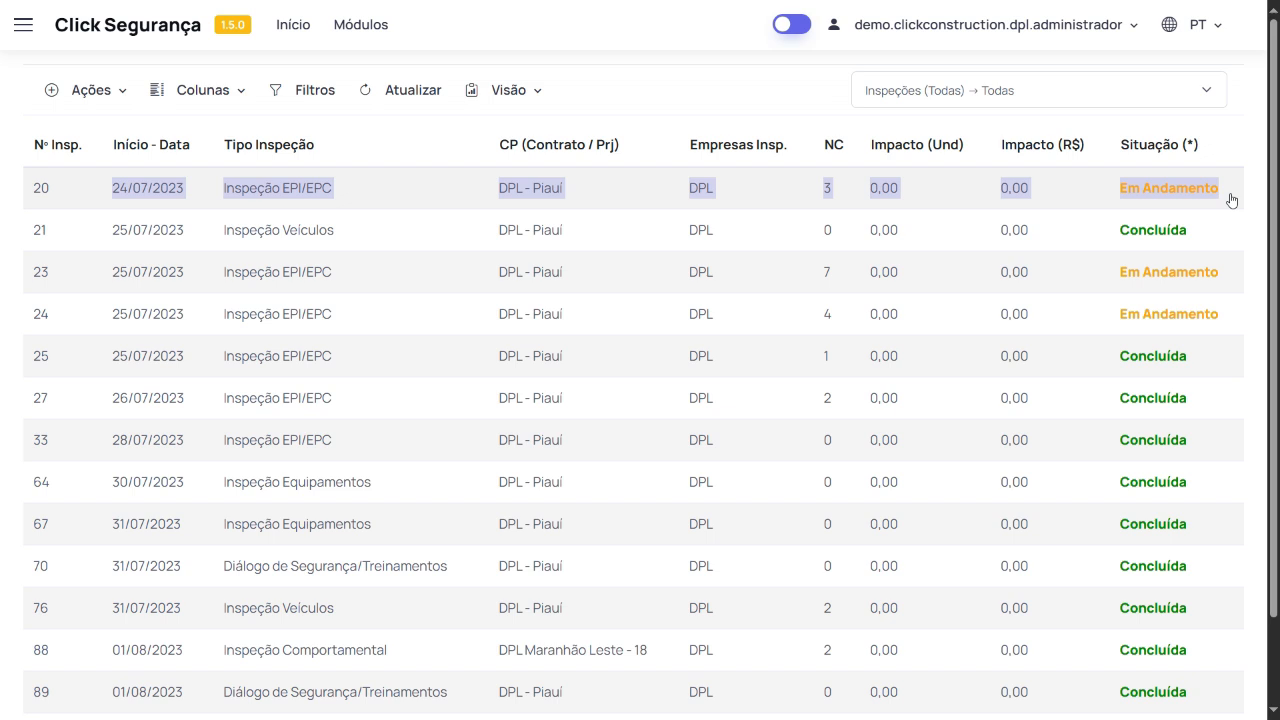
click(637, 187)
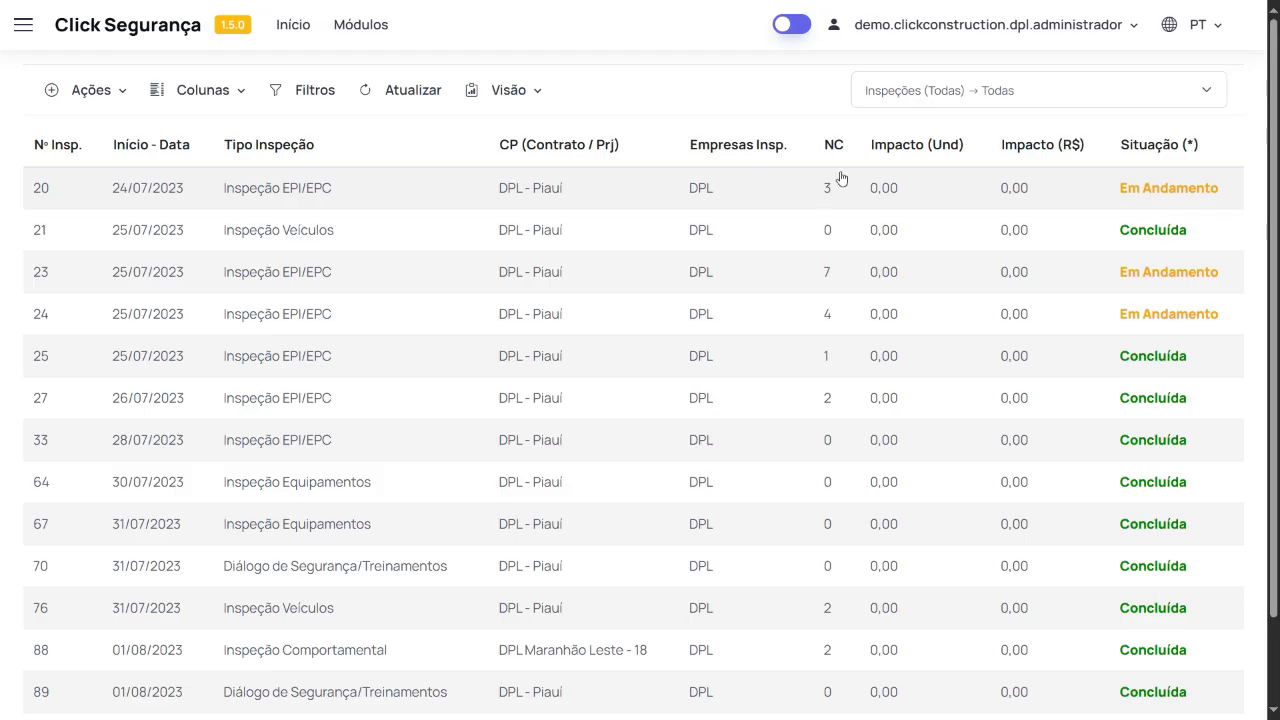
drag(863, 150, 1092, 152)
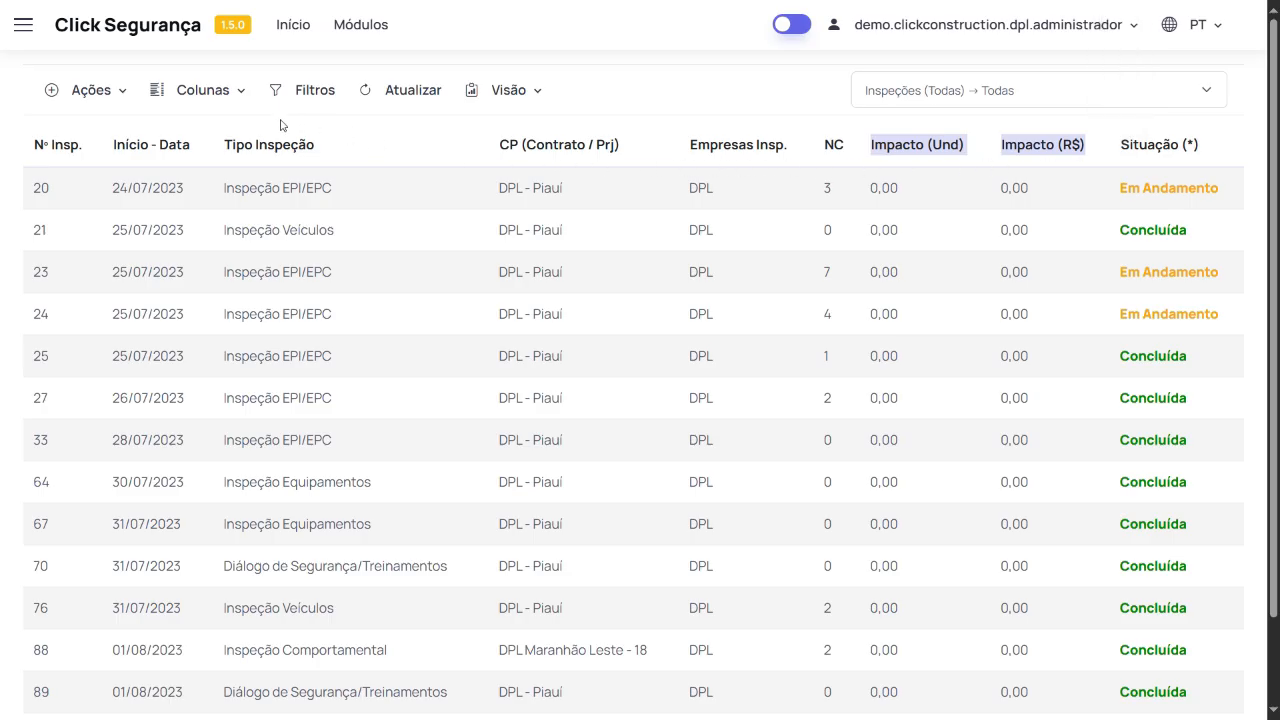
Hide the Impacto (R$) metric column from the inspections list
click(210, 92)
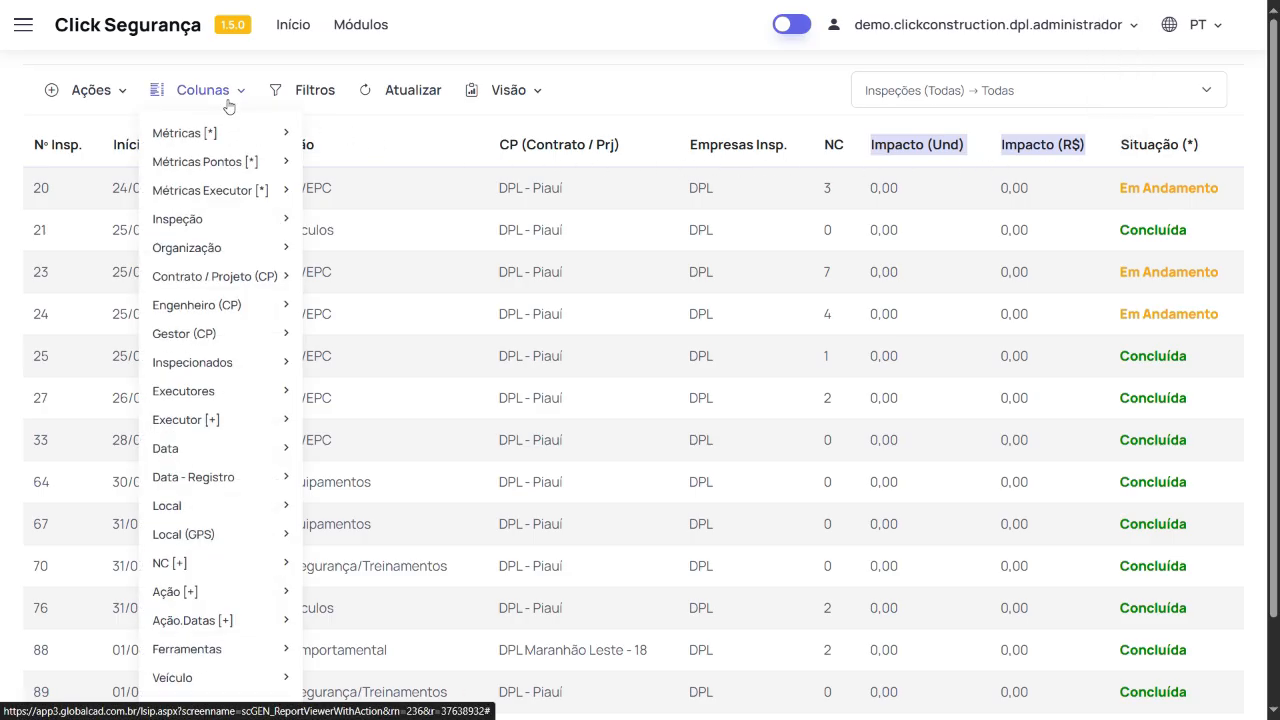
mouse_move(230, 133)
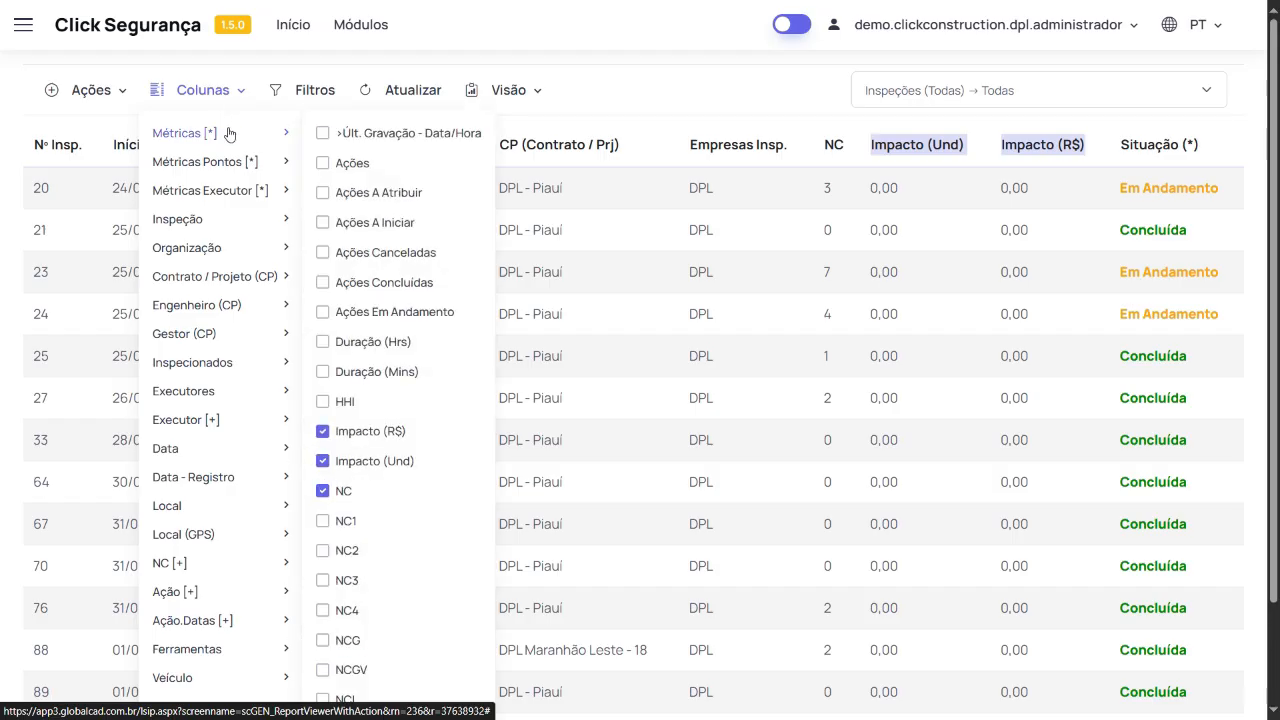
mouse_move(249, 162)
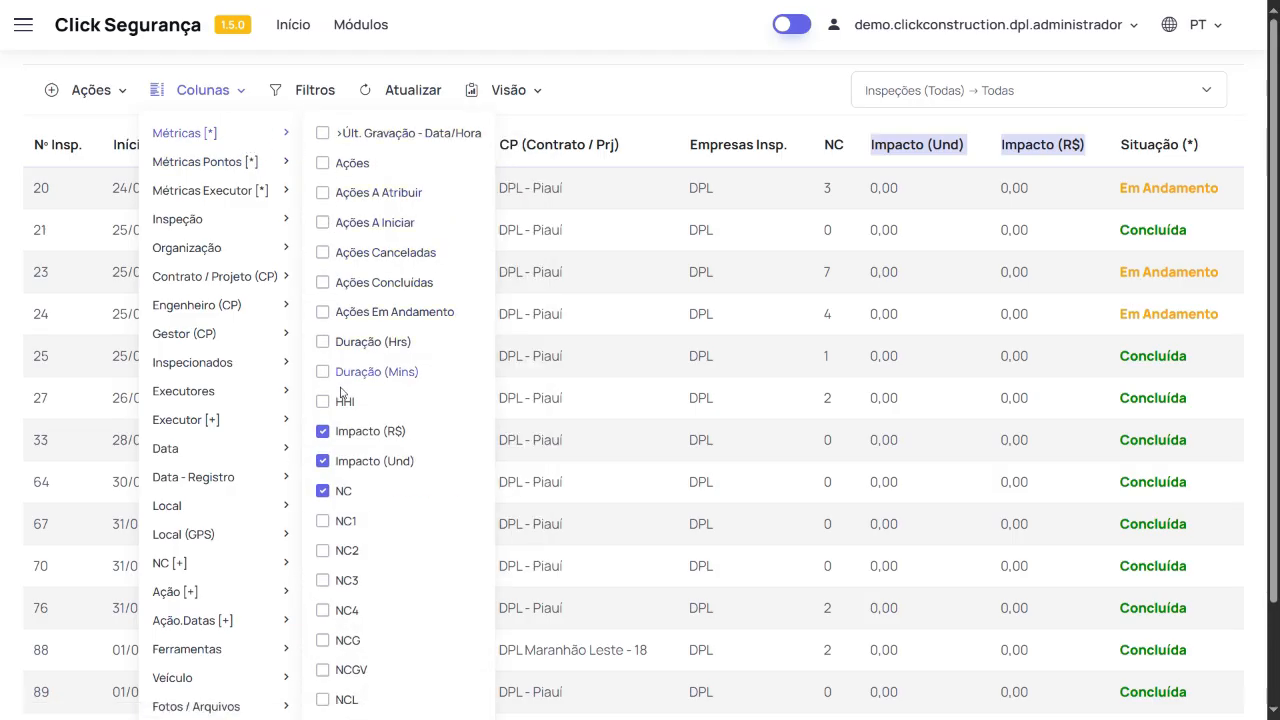
click(323, 432)
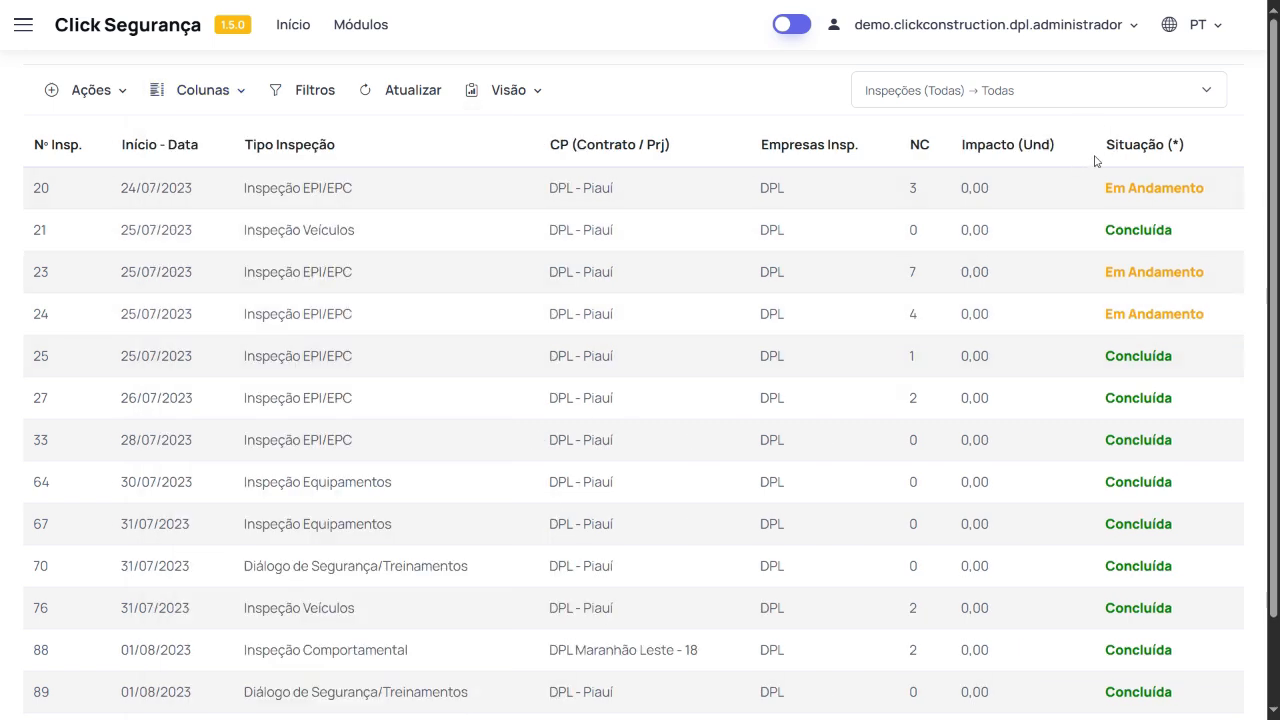
Hide the Impacto (Und) metric column from the inspections list and add the Cidade column from the Local group
click(205, 90)
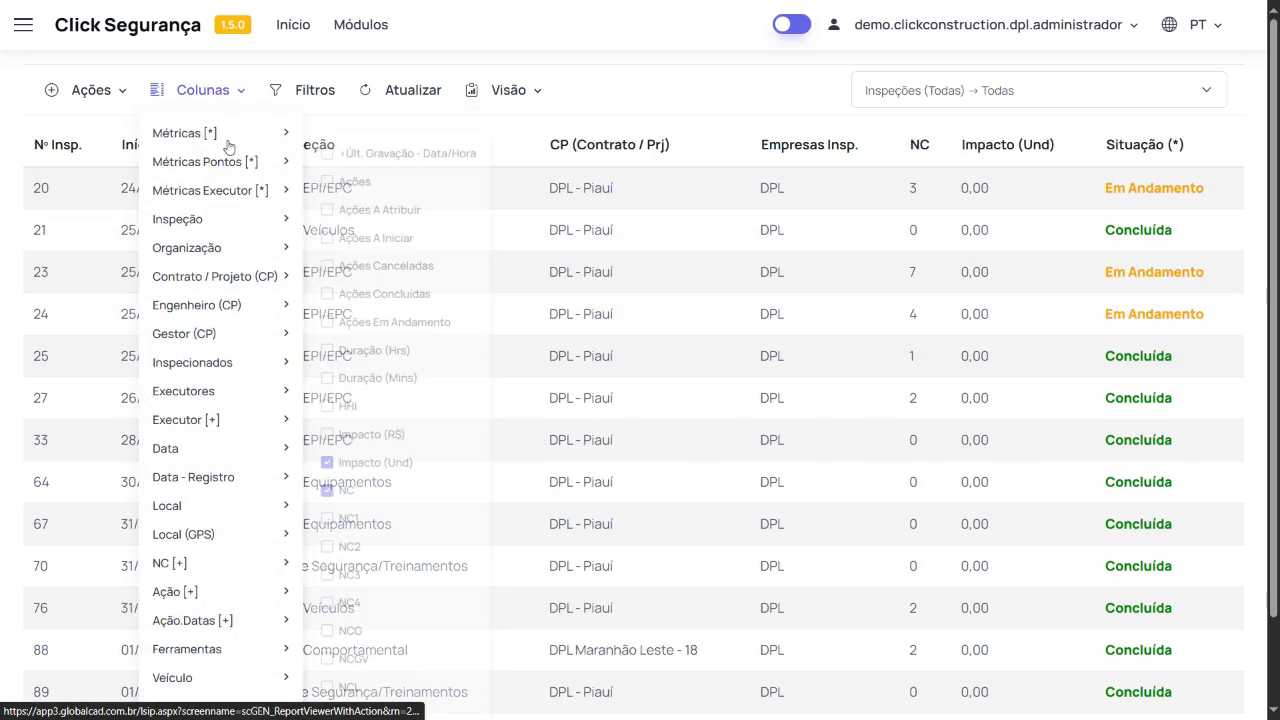
mouse_move(243, 134)
click(368, 461)
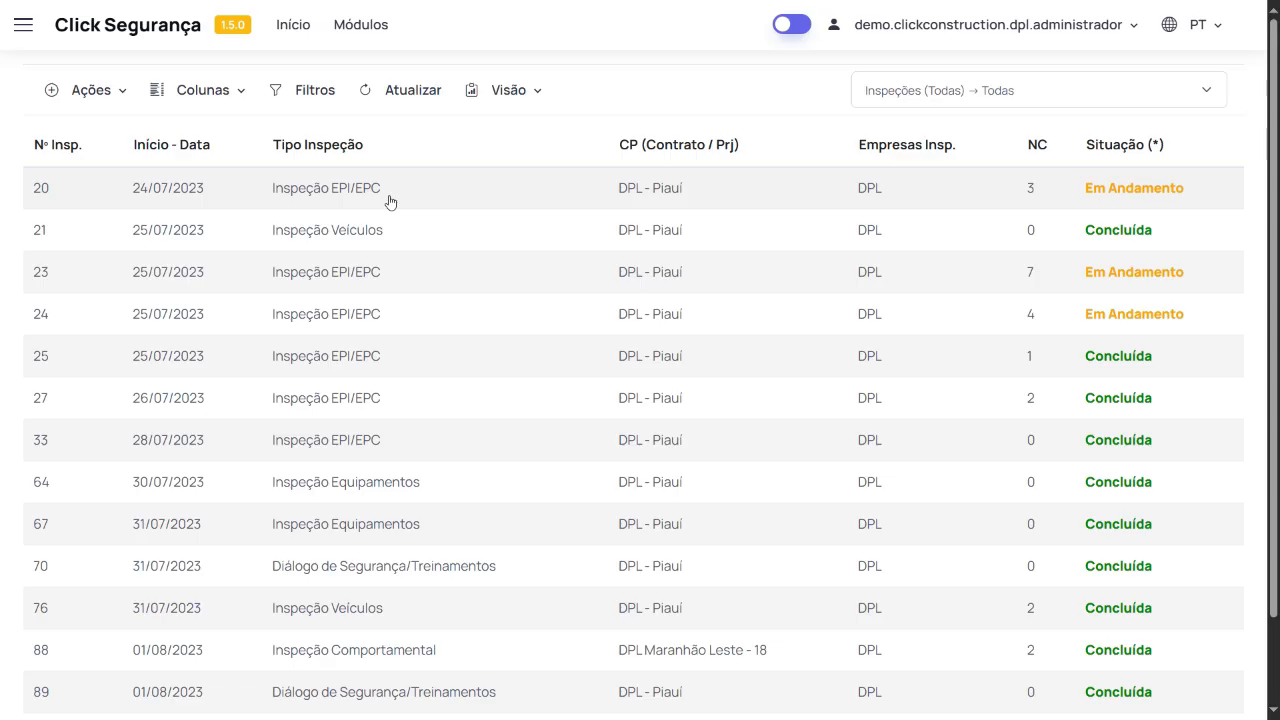
click(220, 100)
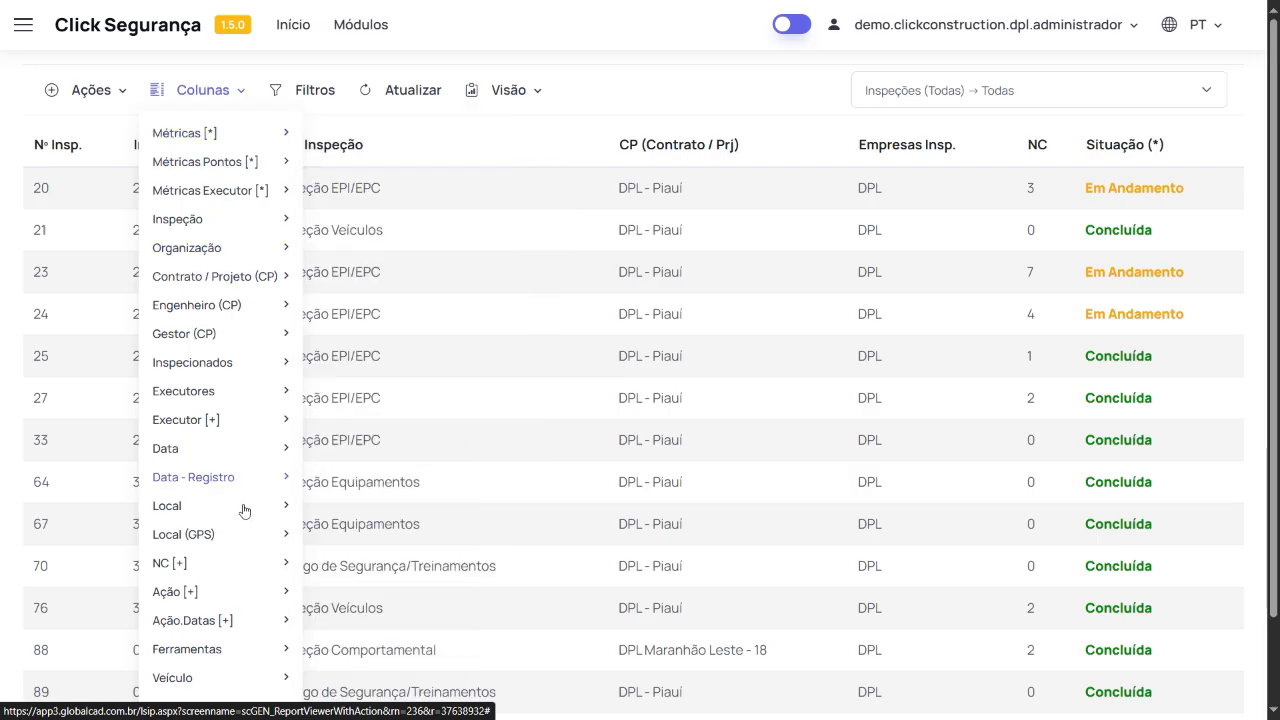
mouse_move(257, 511)
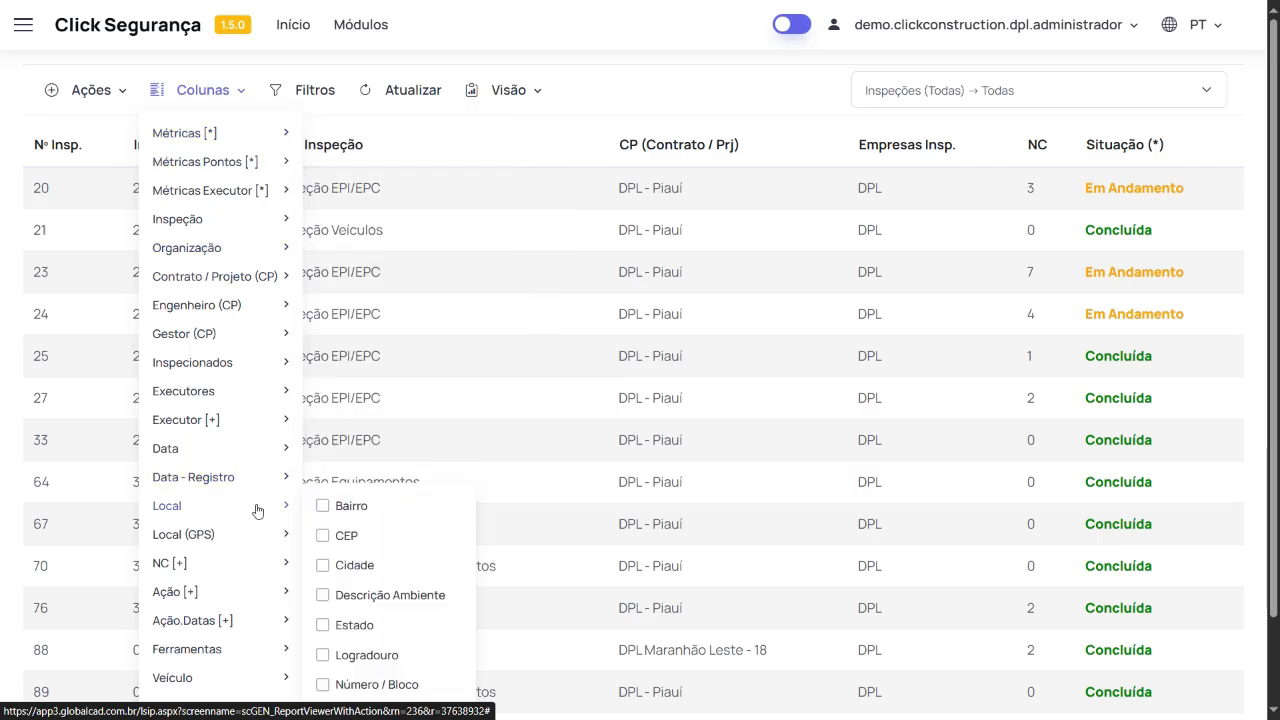
click(323, 567)
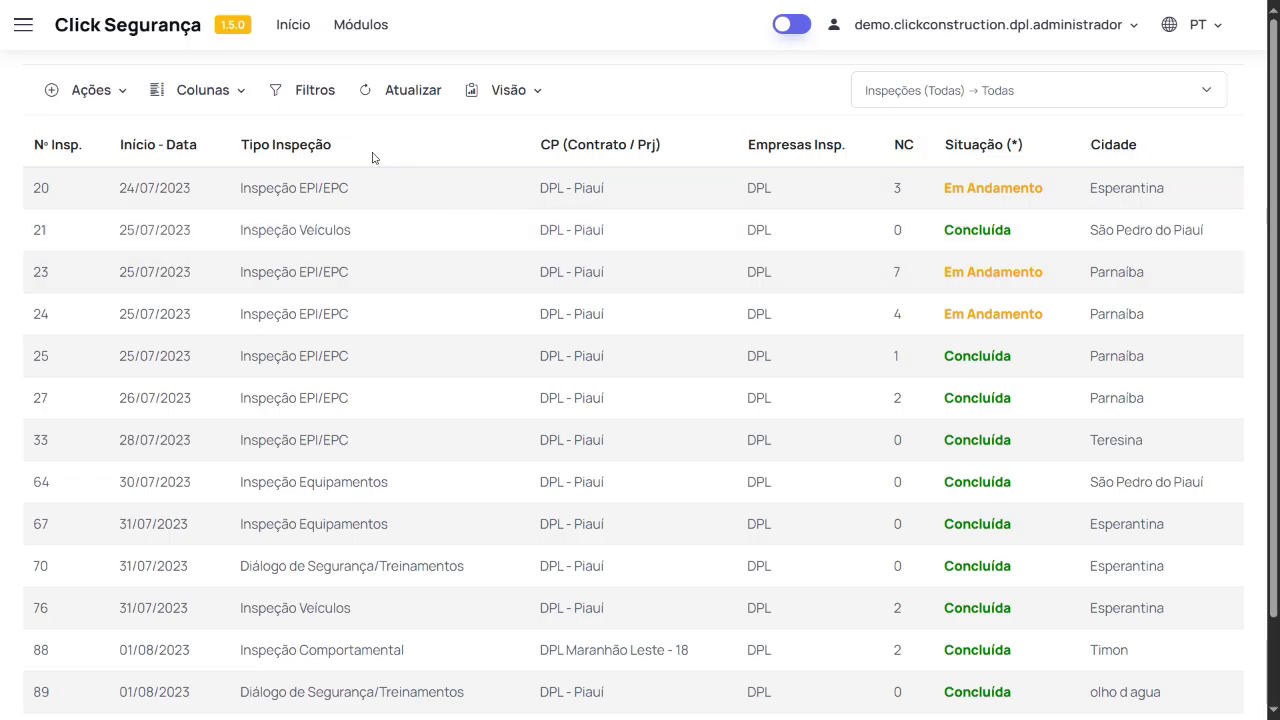
Filter the inspections list to Situação Concluída with a start date (Início - Data/Hora ≥) from 01/01/2025
click(305, 92)
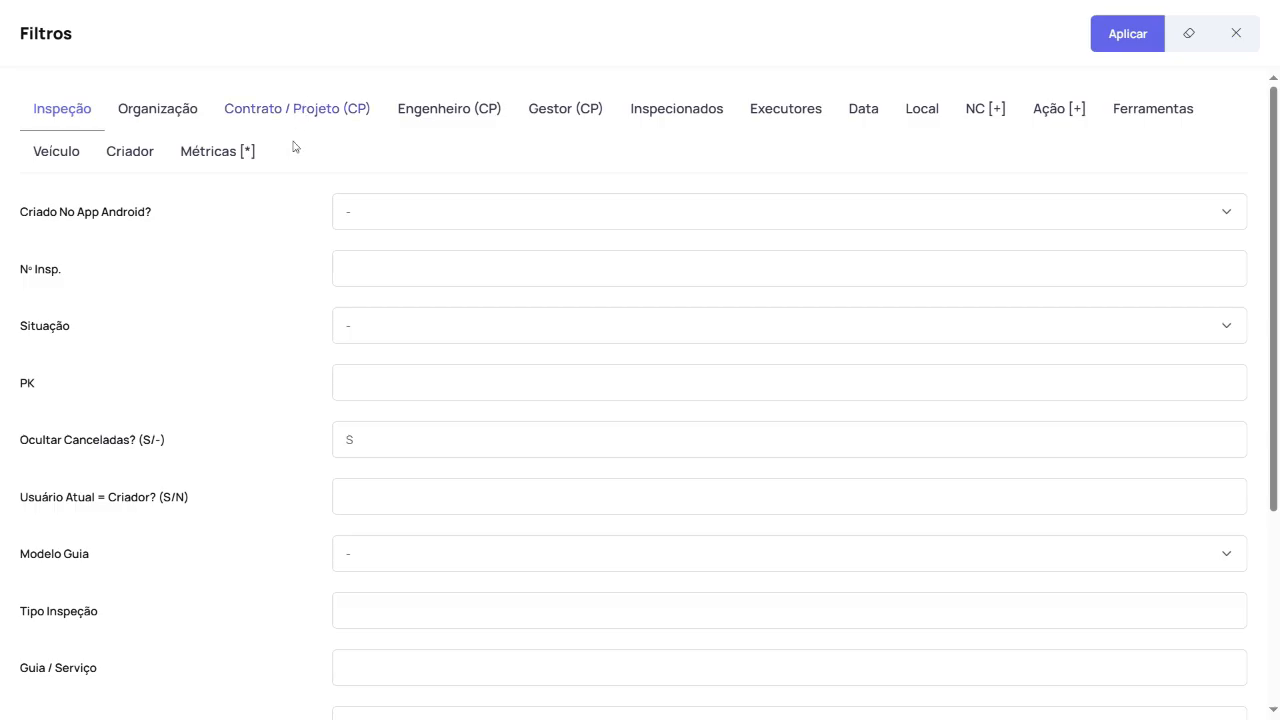
click(366, 339)
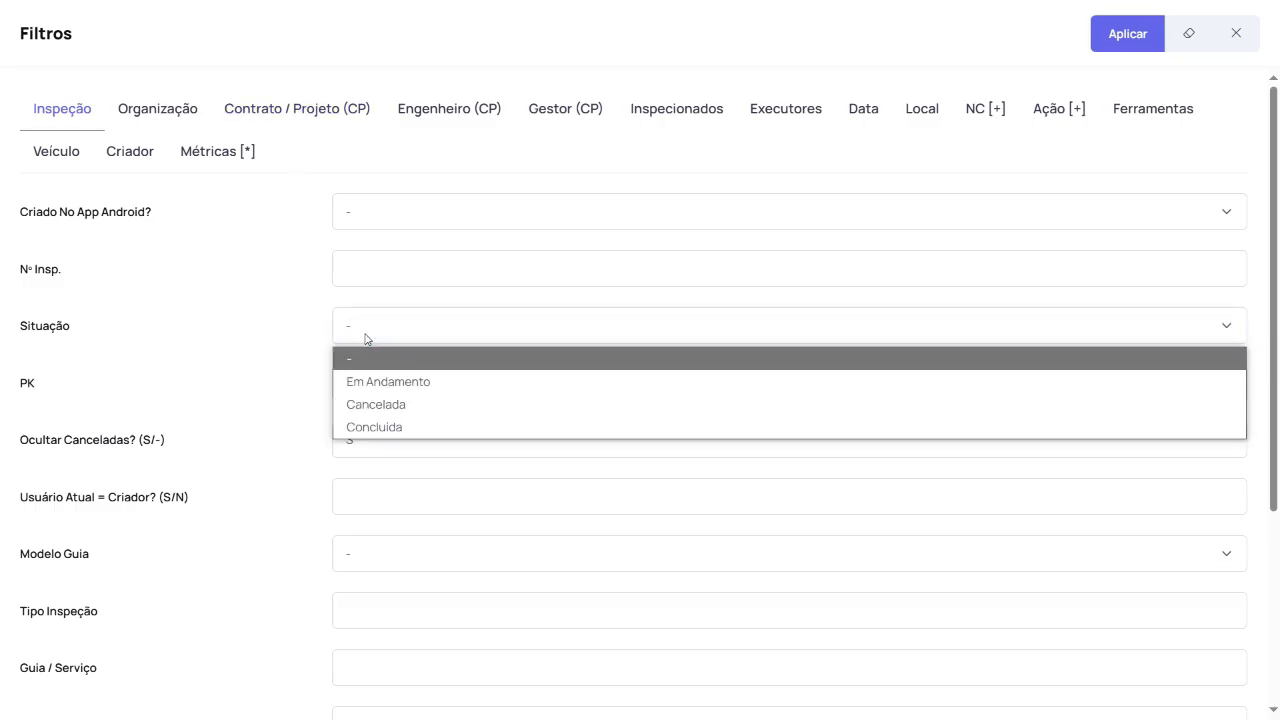
click(374, 427)
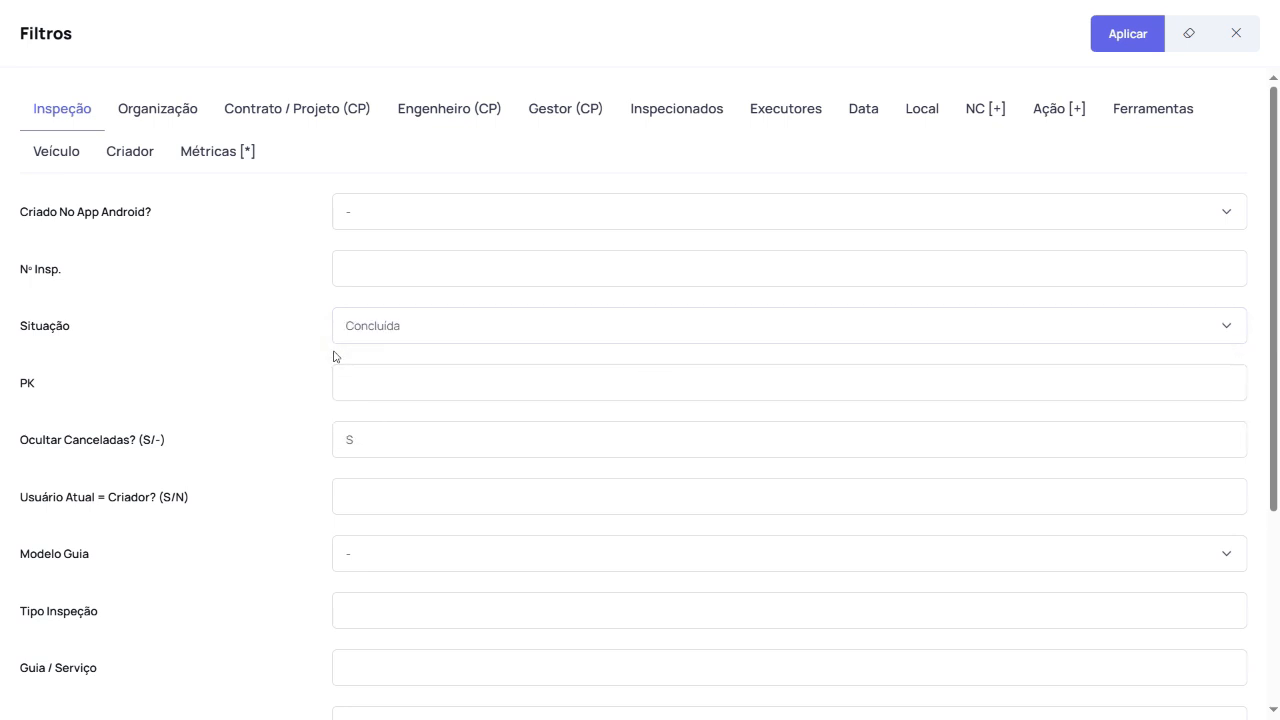
click(862, 112)
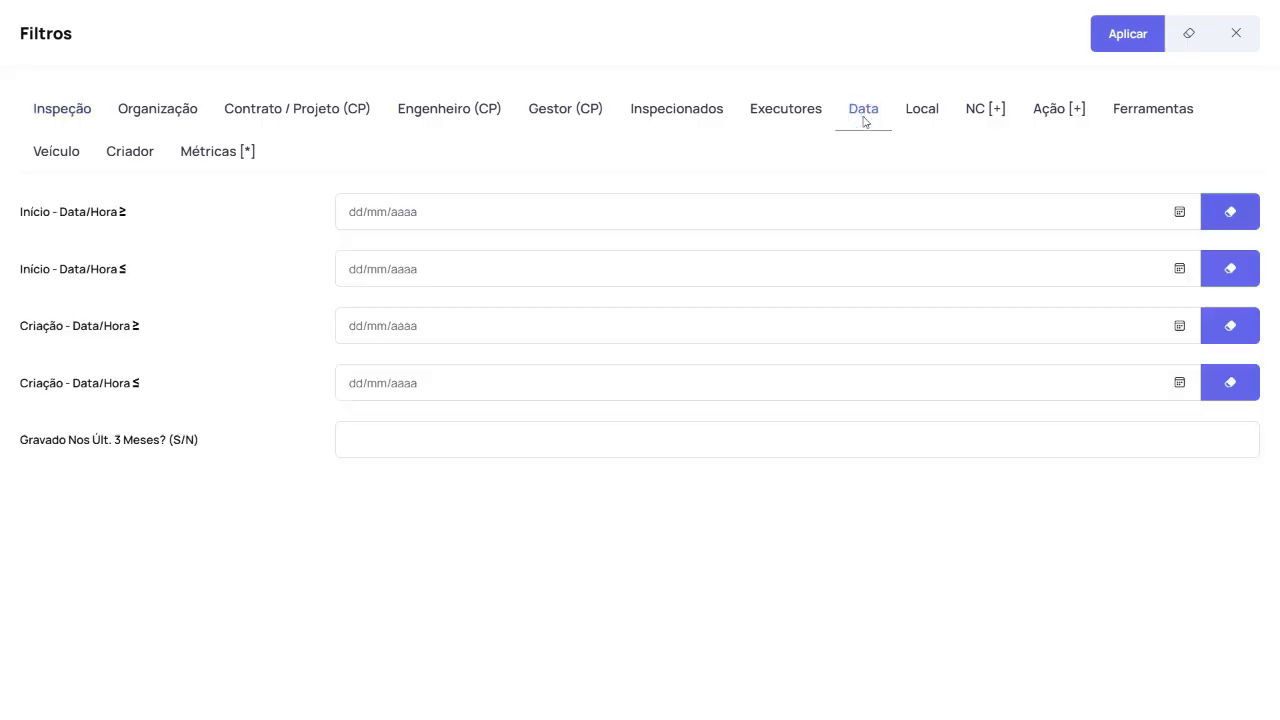
click(354, 215)
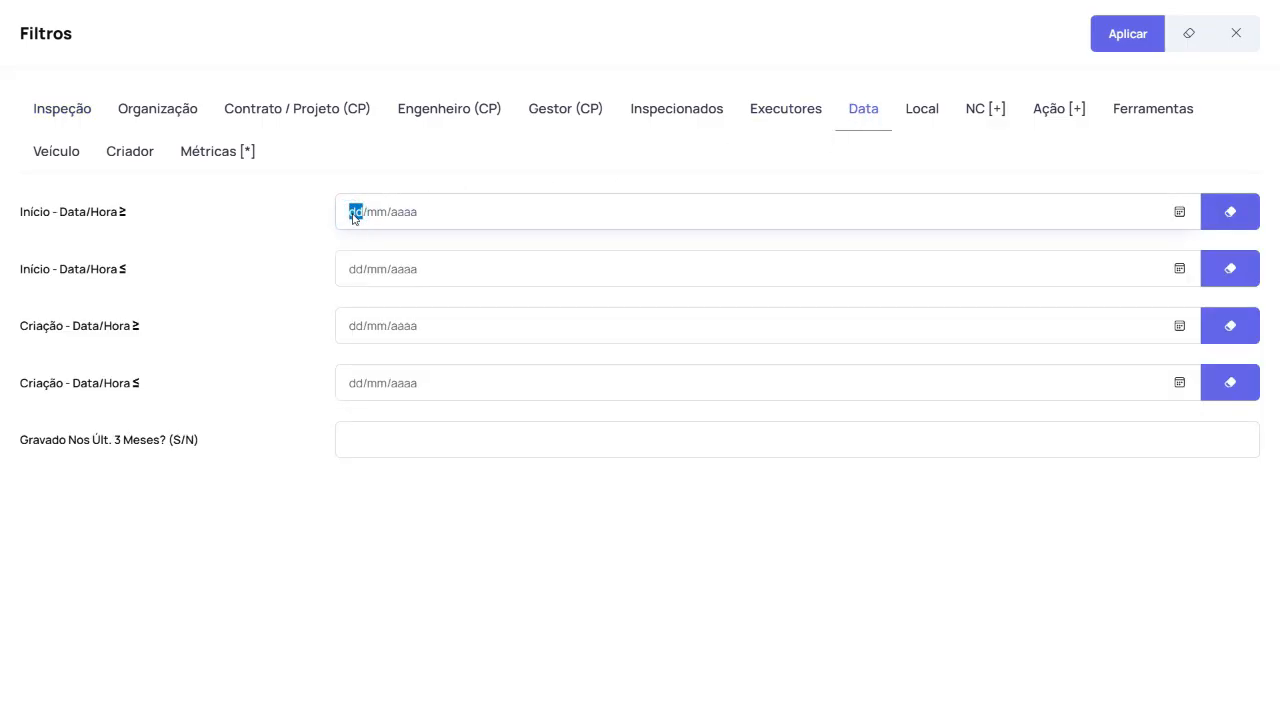
text(01012025)
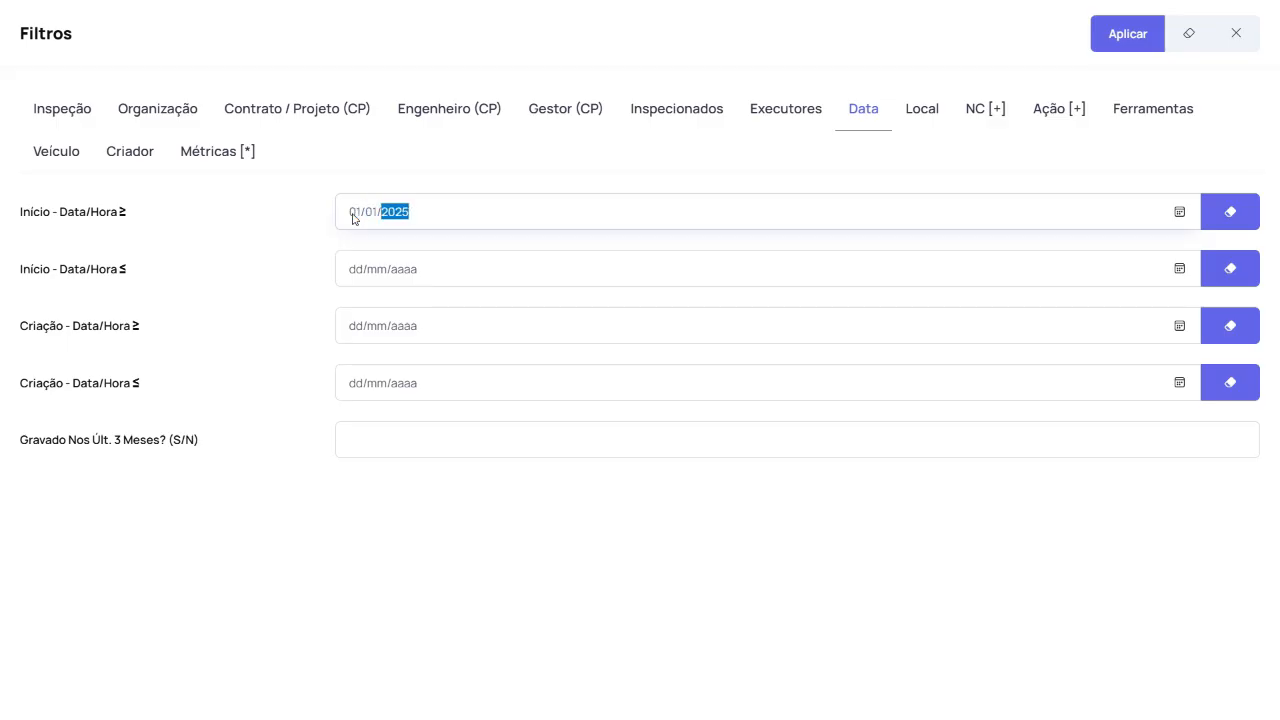
click(1112, 38)
mouse_move(1114, 43)
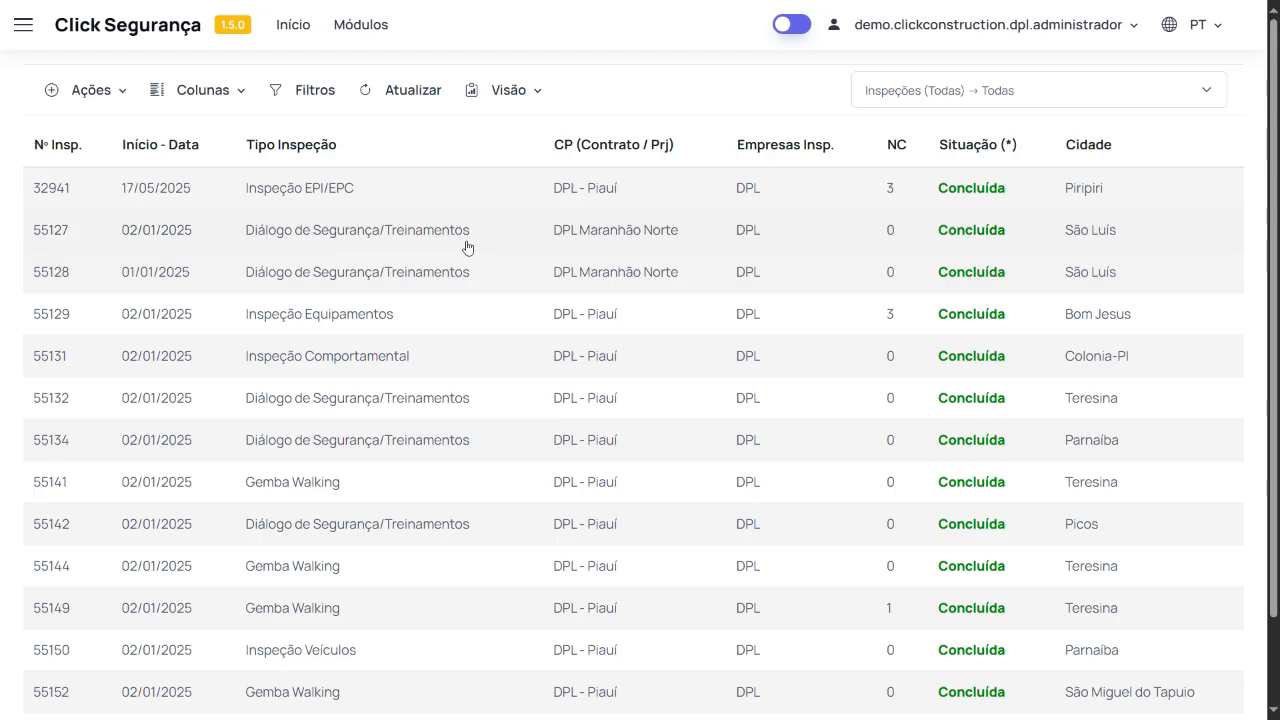
mouse_move(115, 109)
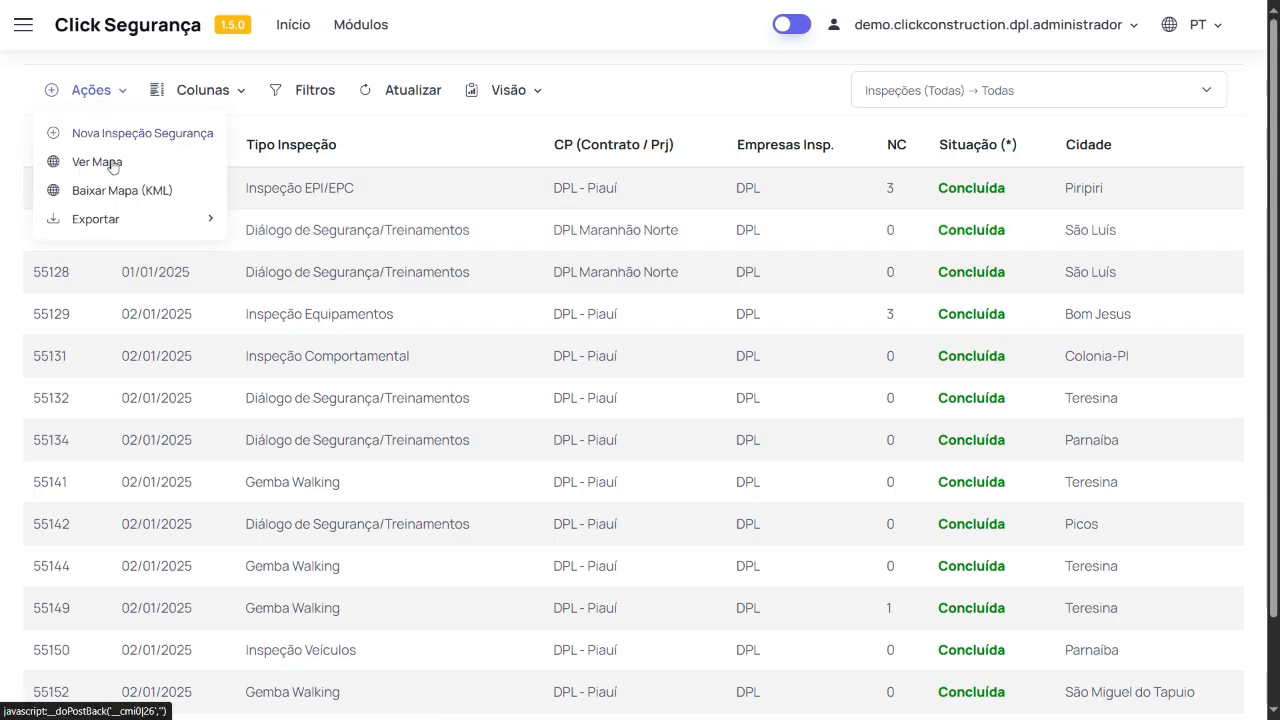
mouse_move(130, 218)
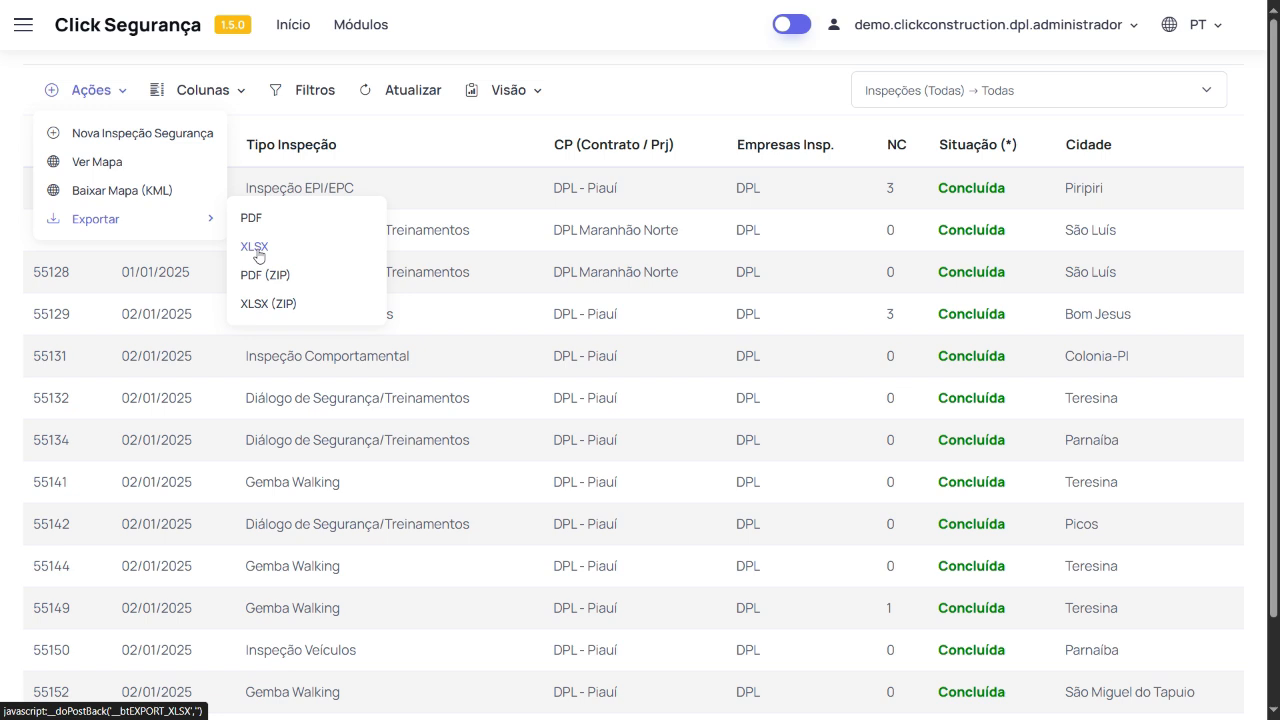
Save the customized list as a new report view named ">Demonstração Plataforma GlobalCad"
mouse_move(525, 97)
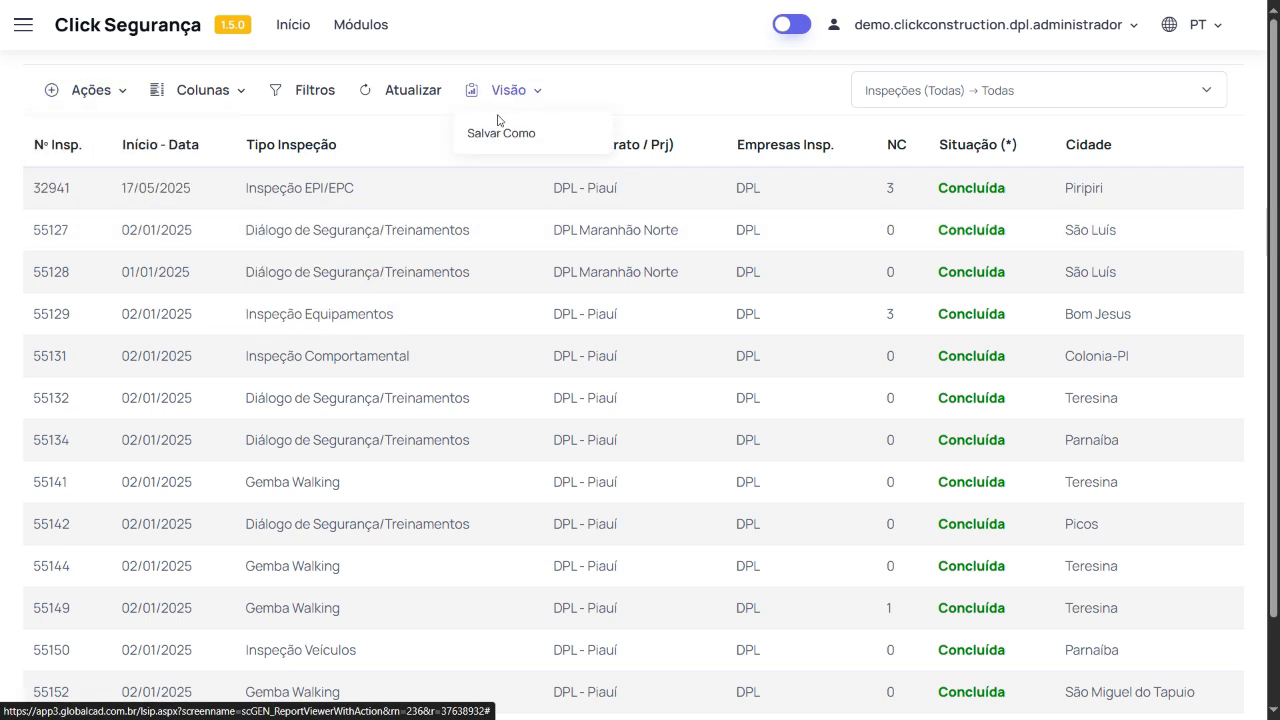
click(504, 136)
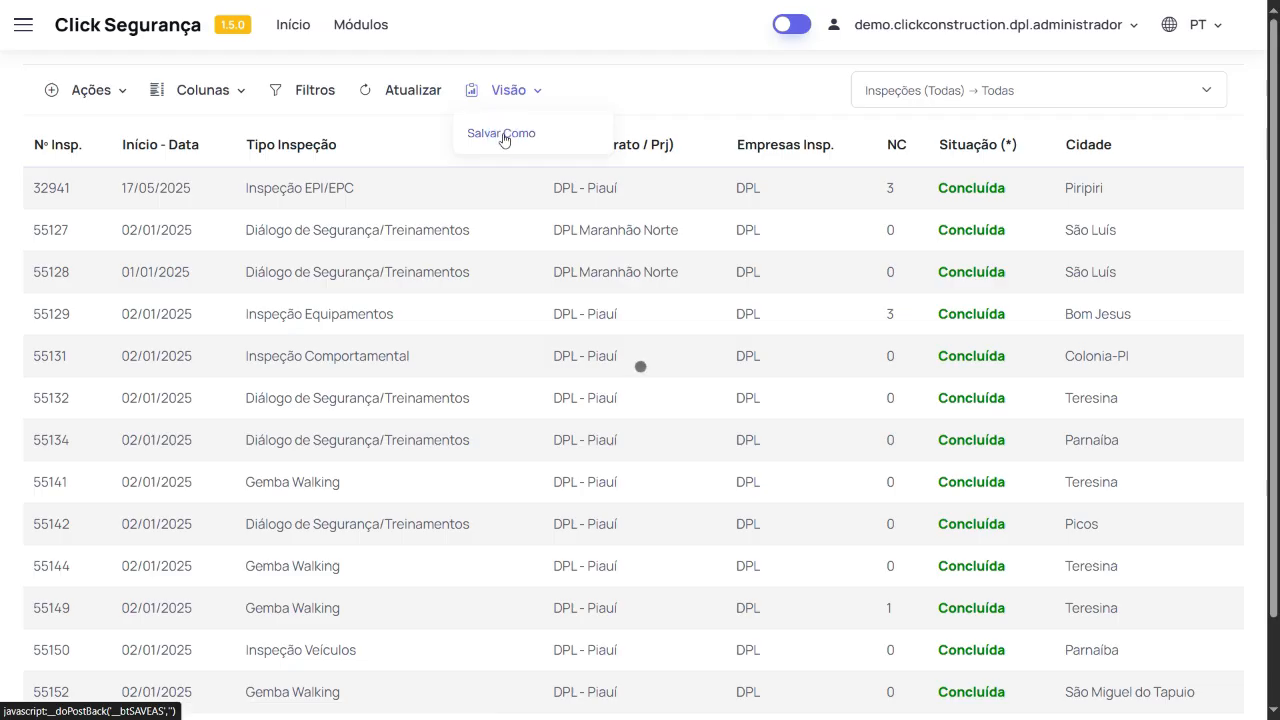
key(Escape)
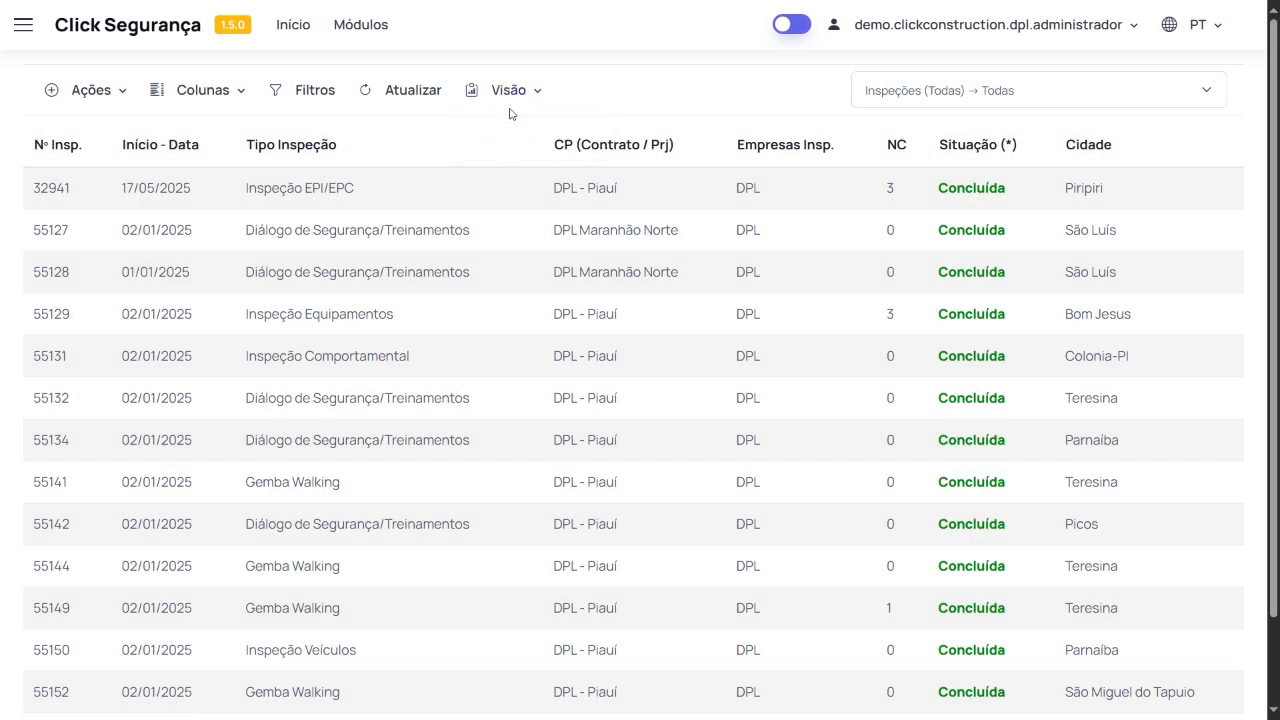
click(510, 143)
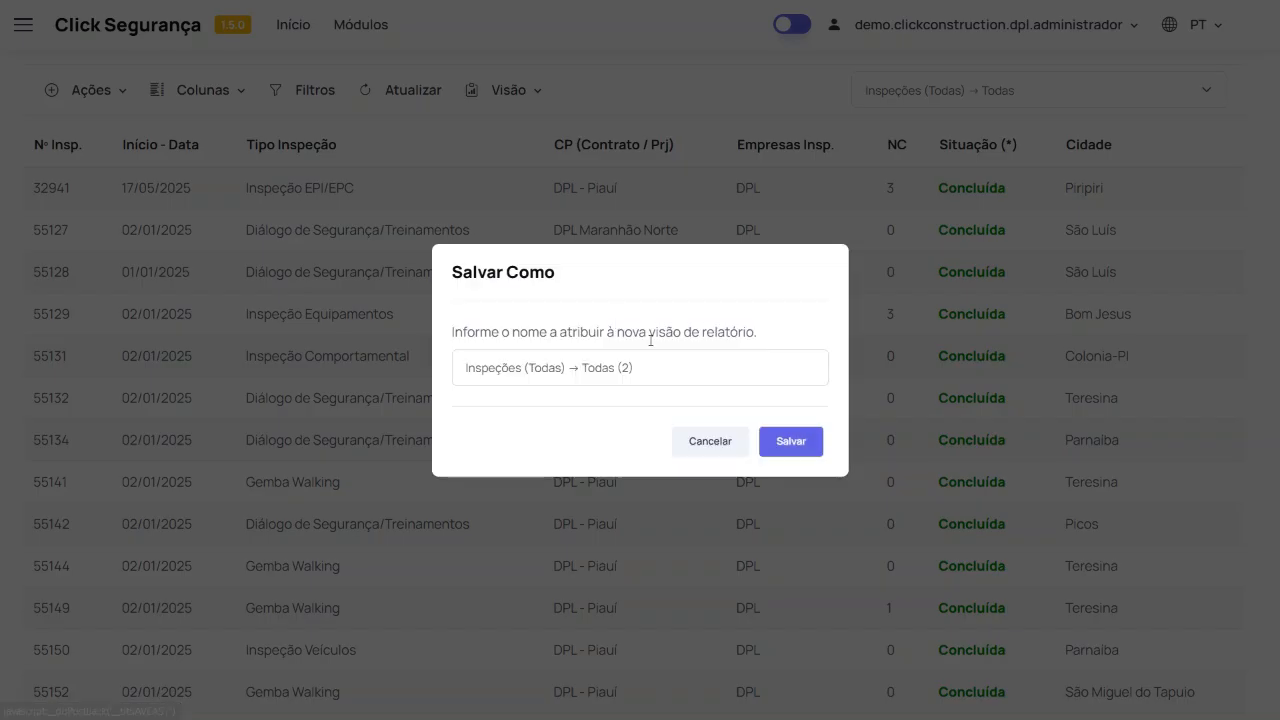
triple_click(674, 364)
text(>Demonstraç)
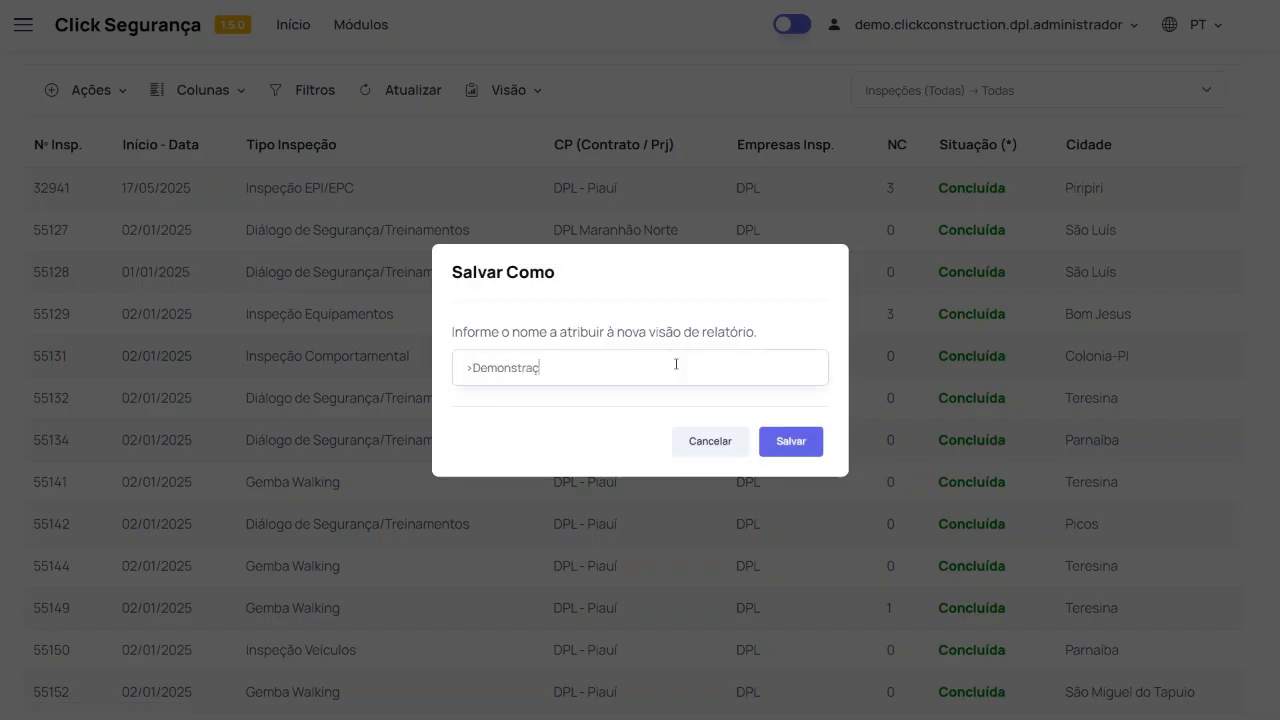
text(ão Plataforma GlobalCad)
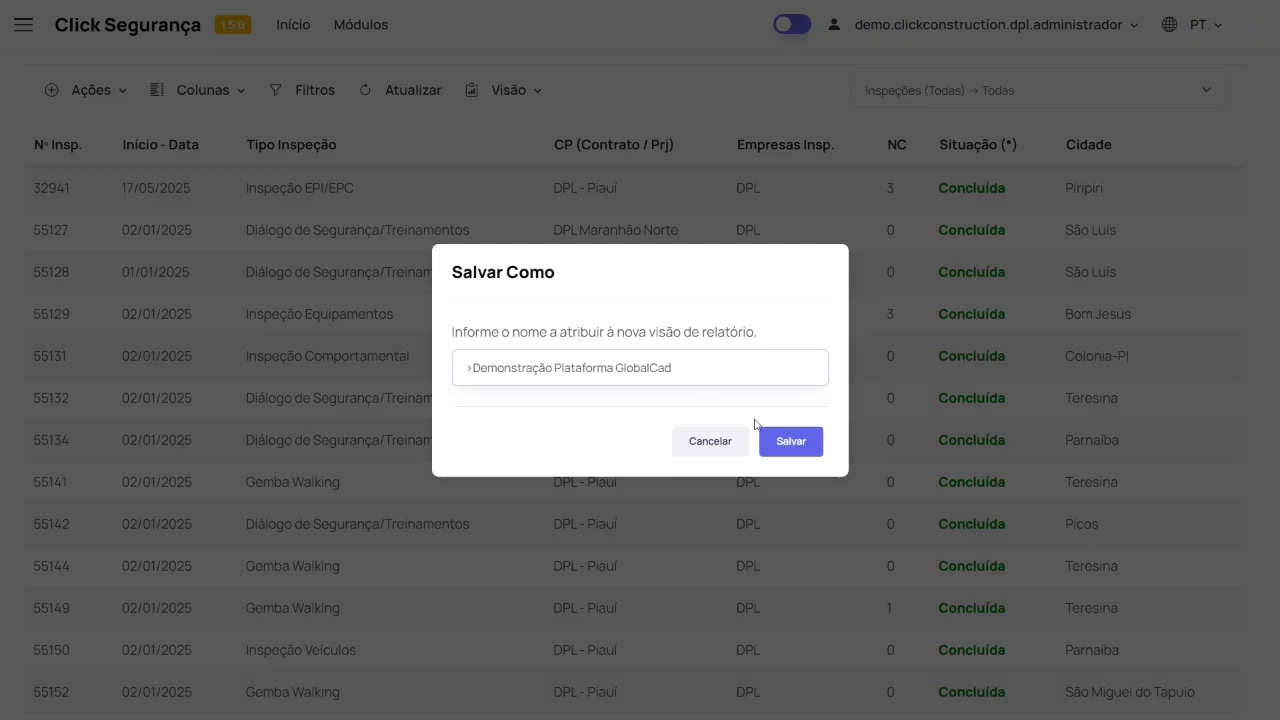
click(791, 446)
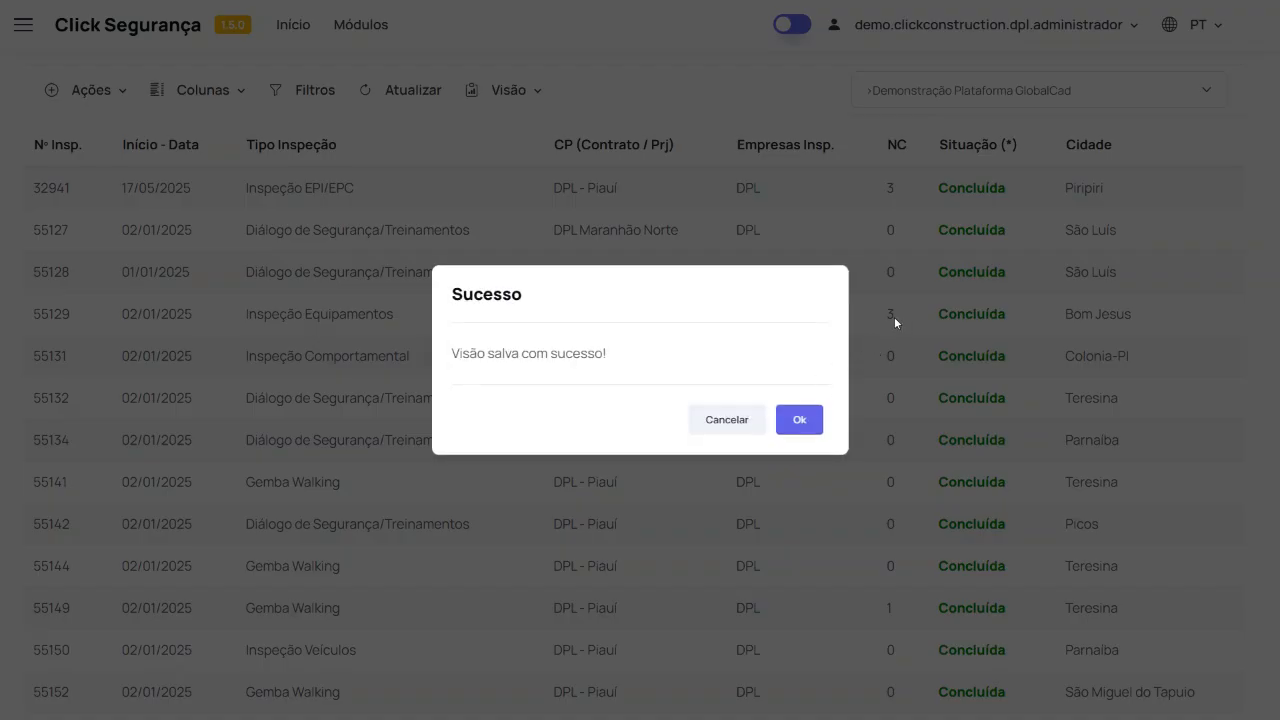
click(894, 316)
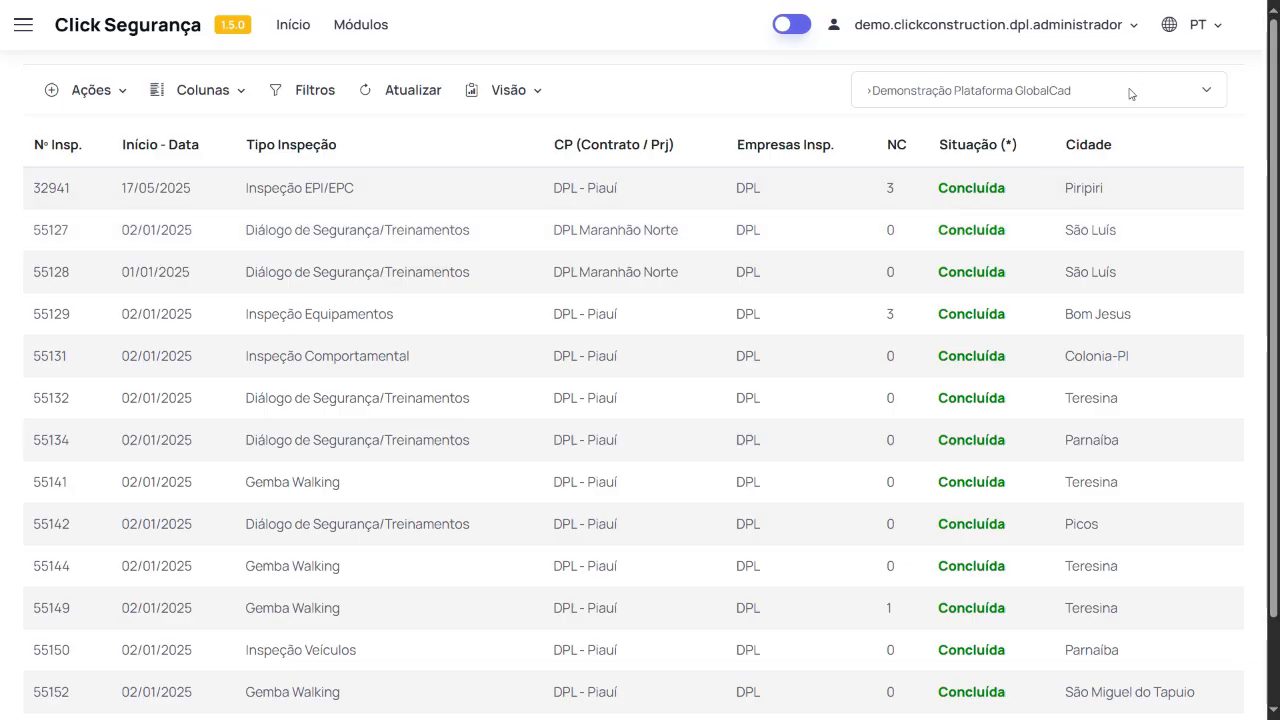
Switch the list to the standard view Inspeções (Todas) → Todas
click(1176, 96)
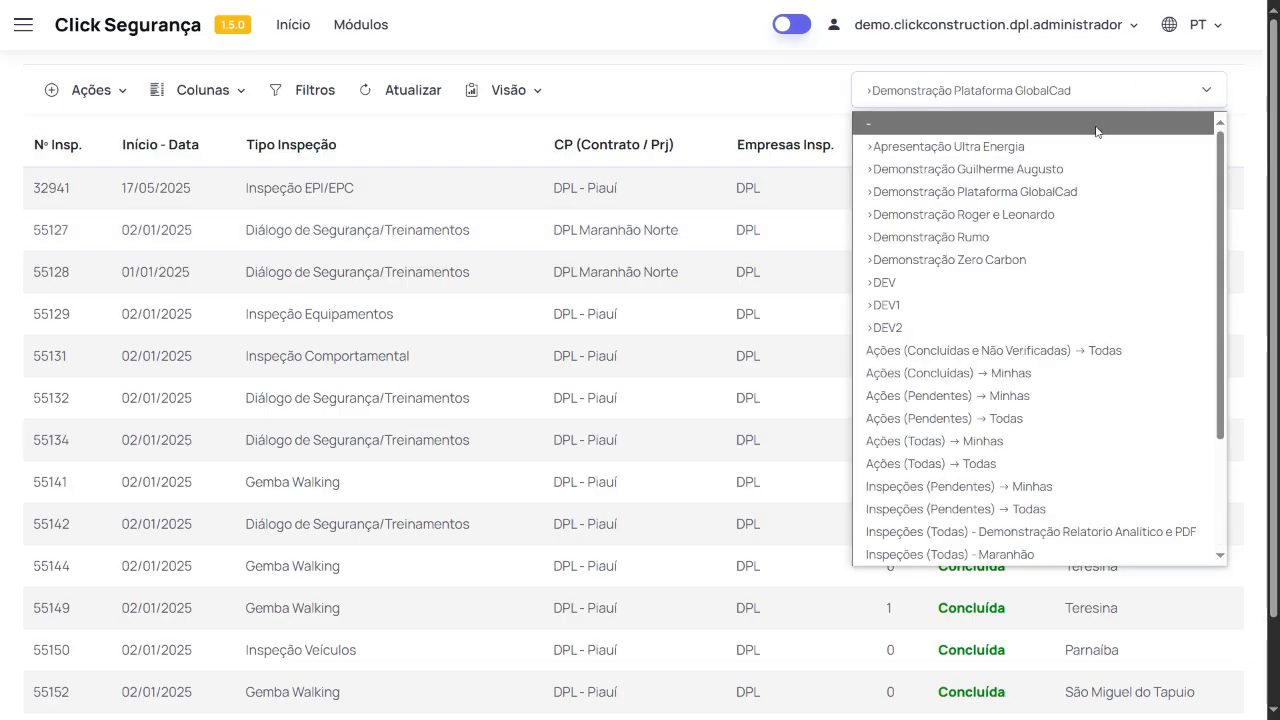
scroll(1063, 251, down, 1)
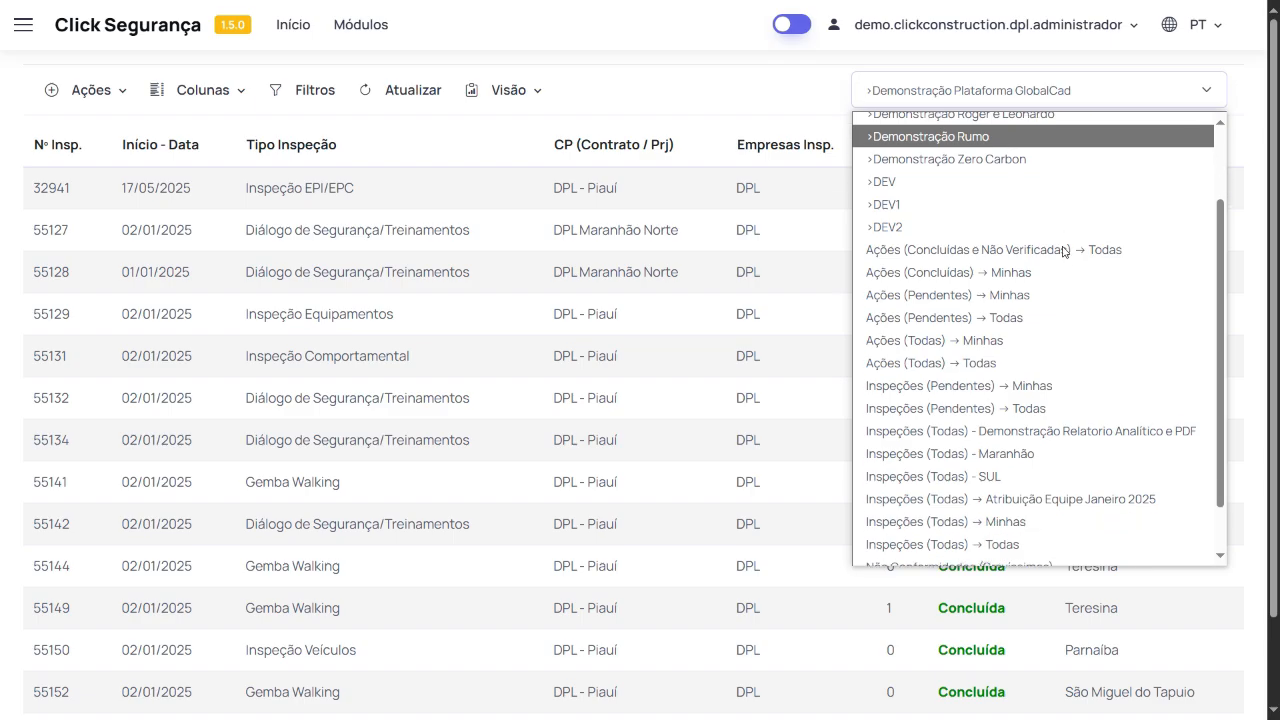
scroll(1063, 251, down, 1)
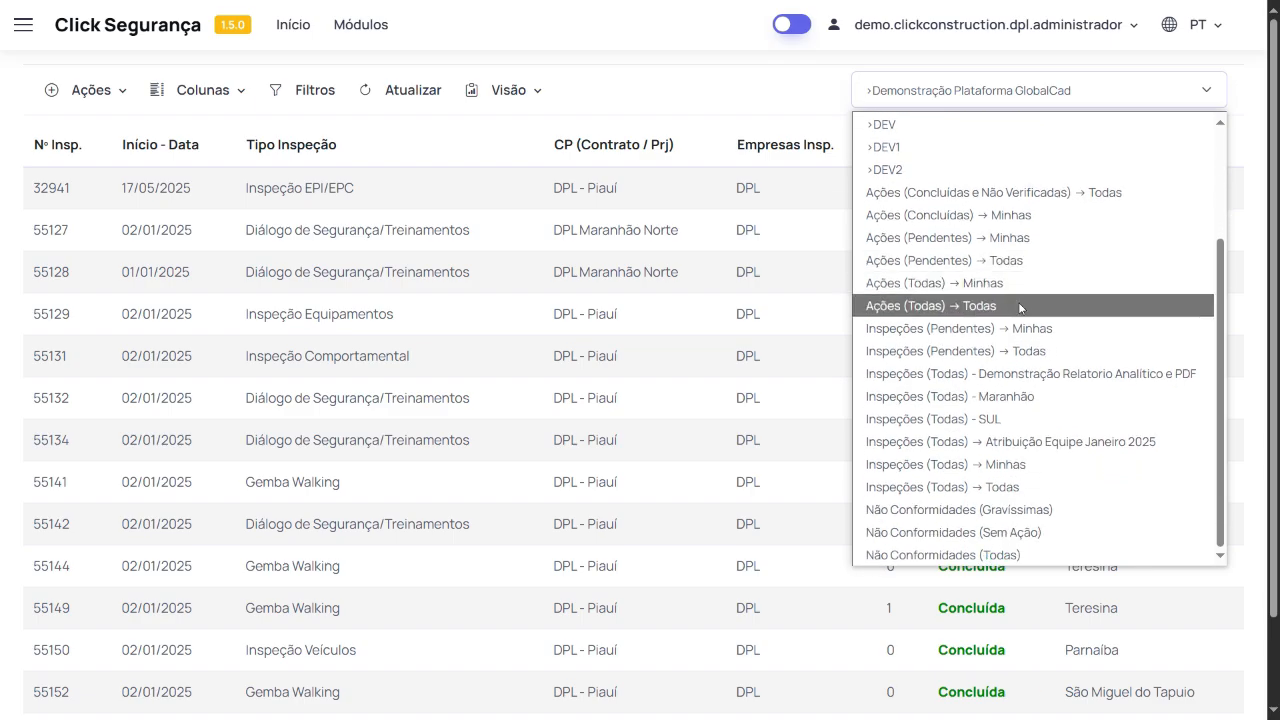
click(952, 488)
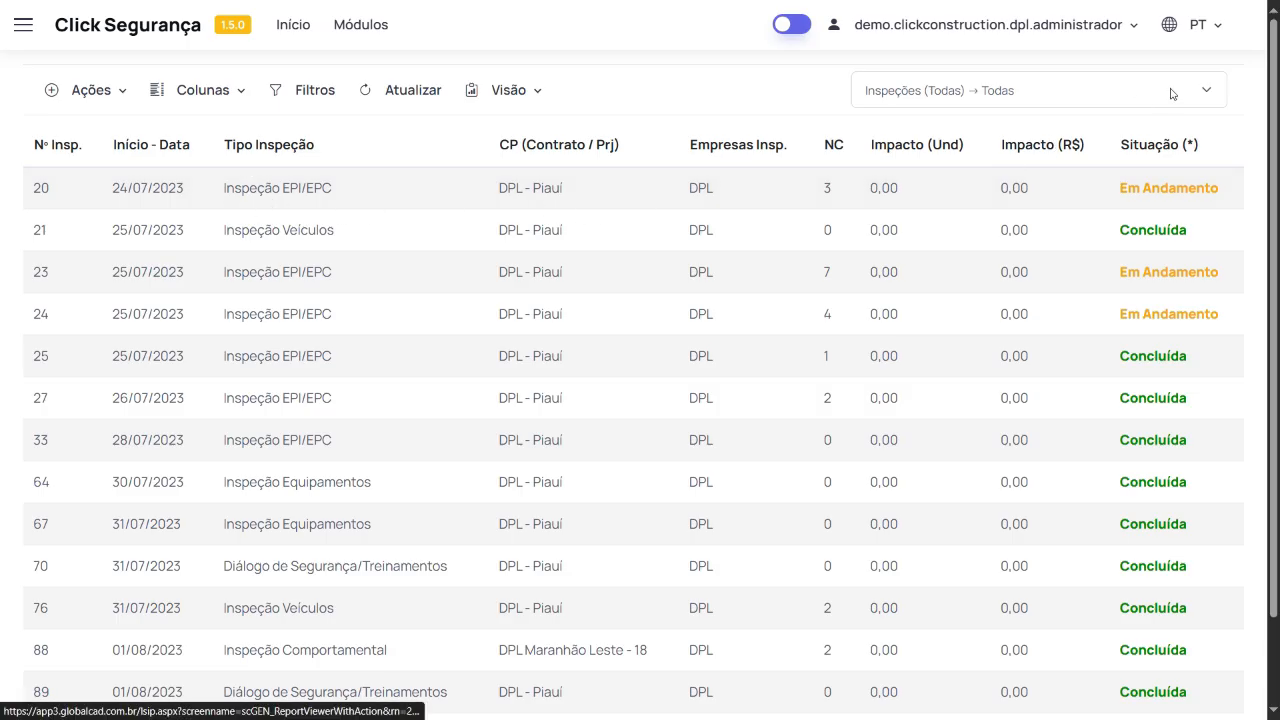
Load the saved view ">Demonstração Plataforma GlobalCad" in the inspections list
click(1207, 88)
scroll(1000, 237, up, 3)
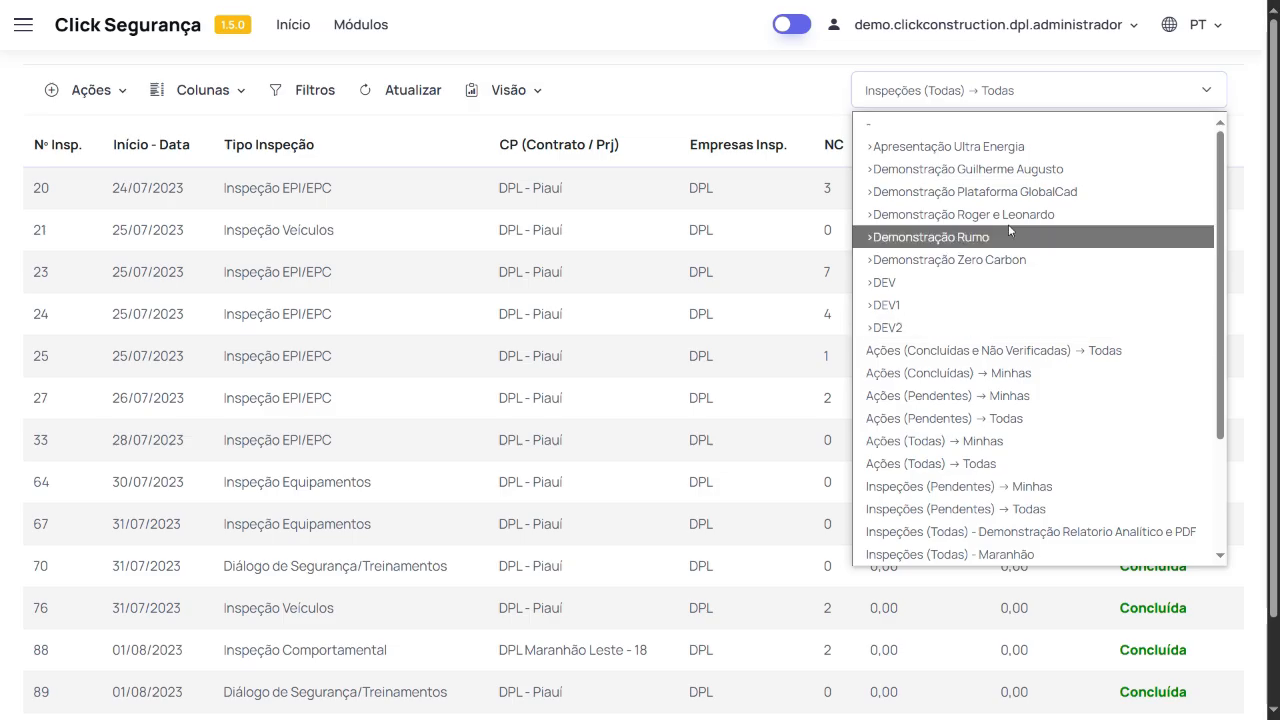
click(983, 195)
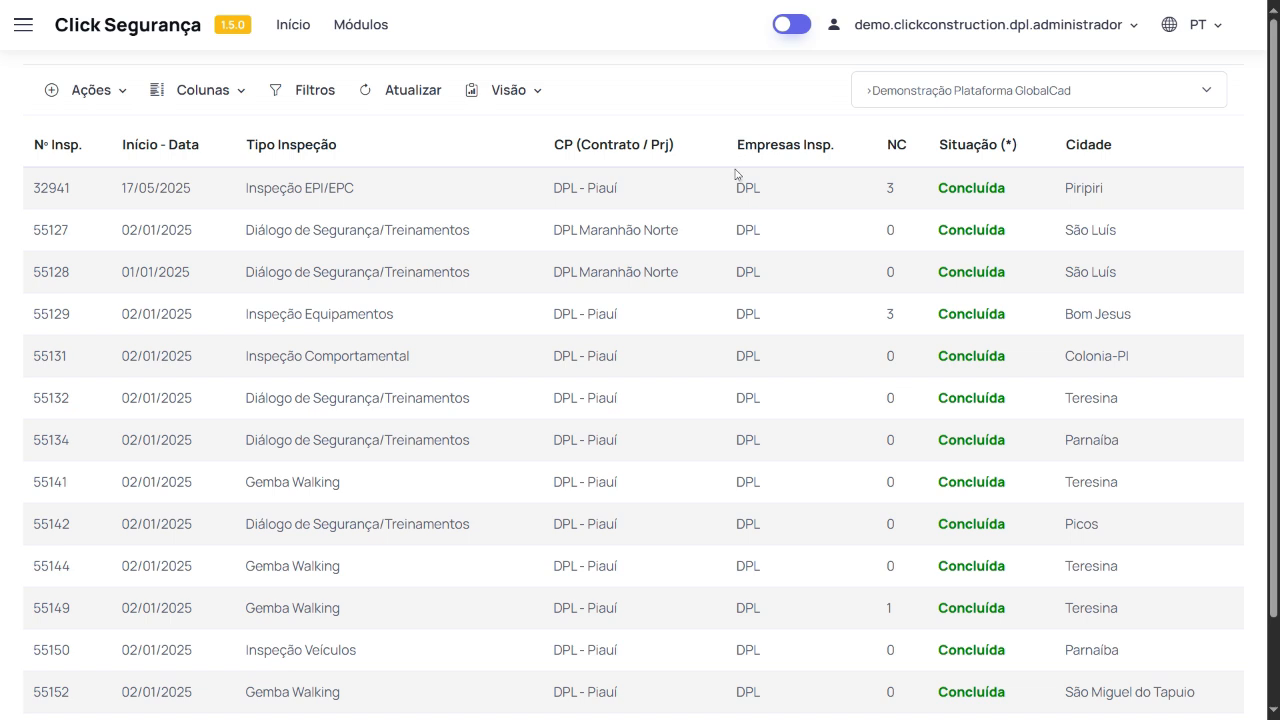
Export inspection 32941 as a PDF and open the downloaded file INSP_32941_3.pdf
right_click(487, 190)
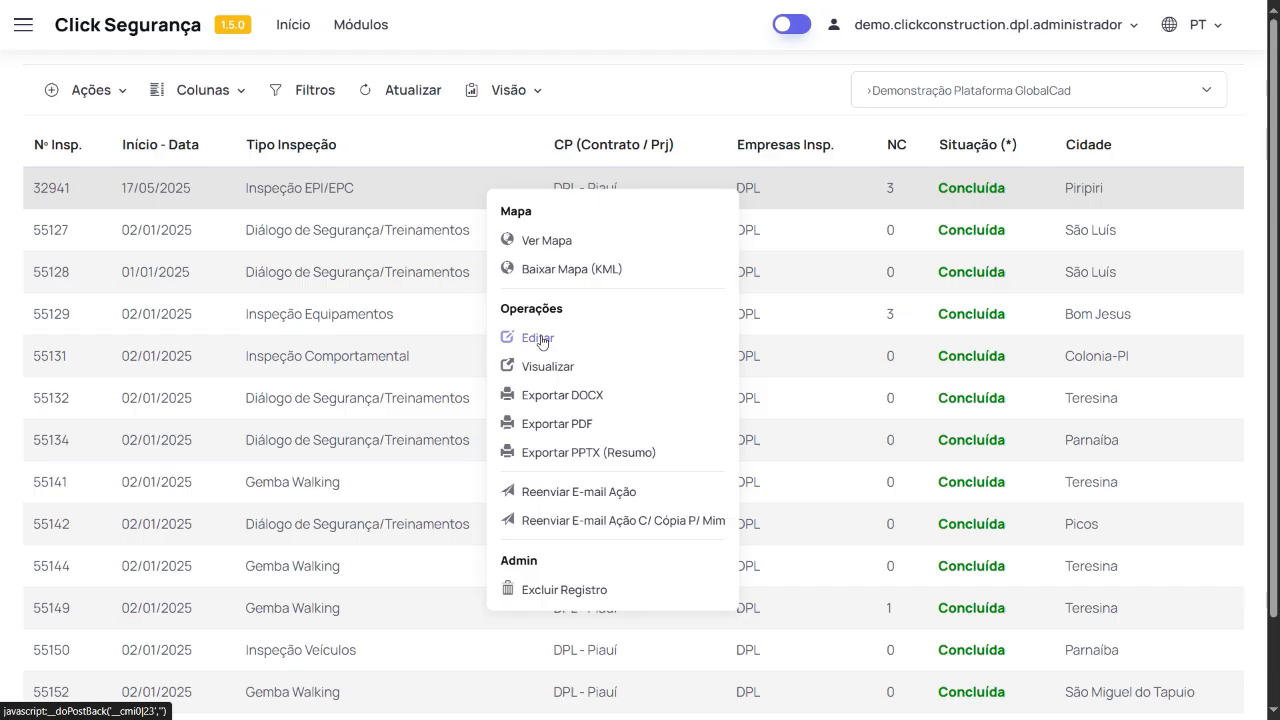
click(548, 432)
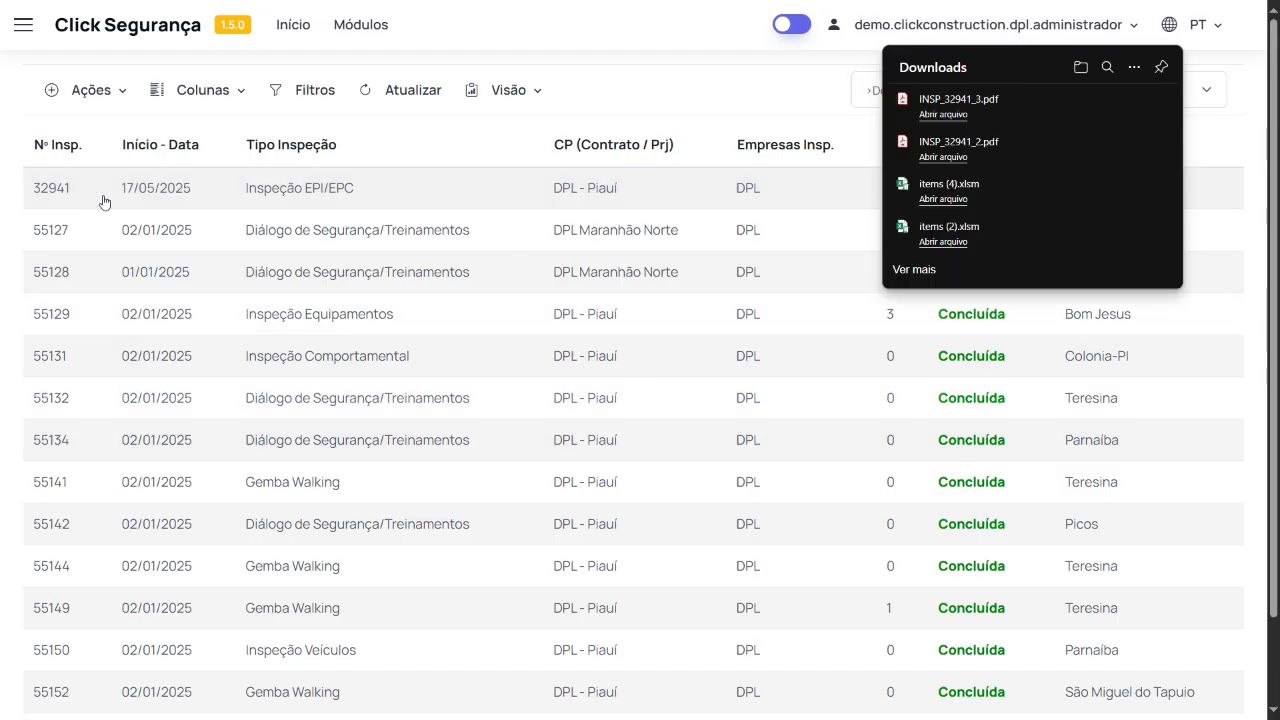
click(946, 109)
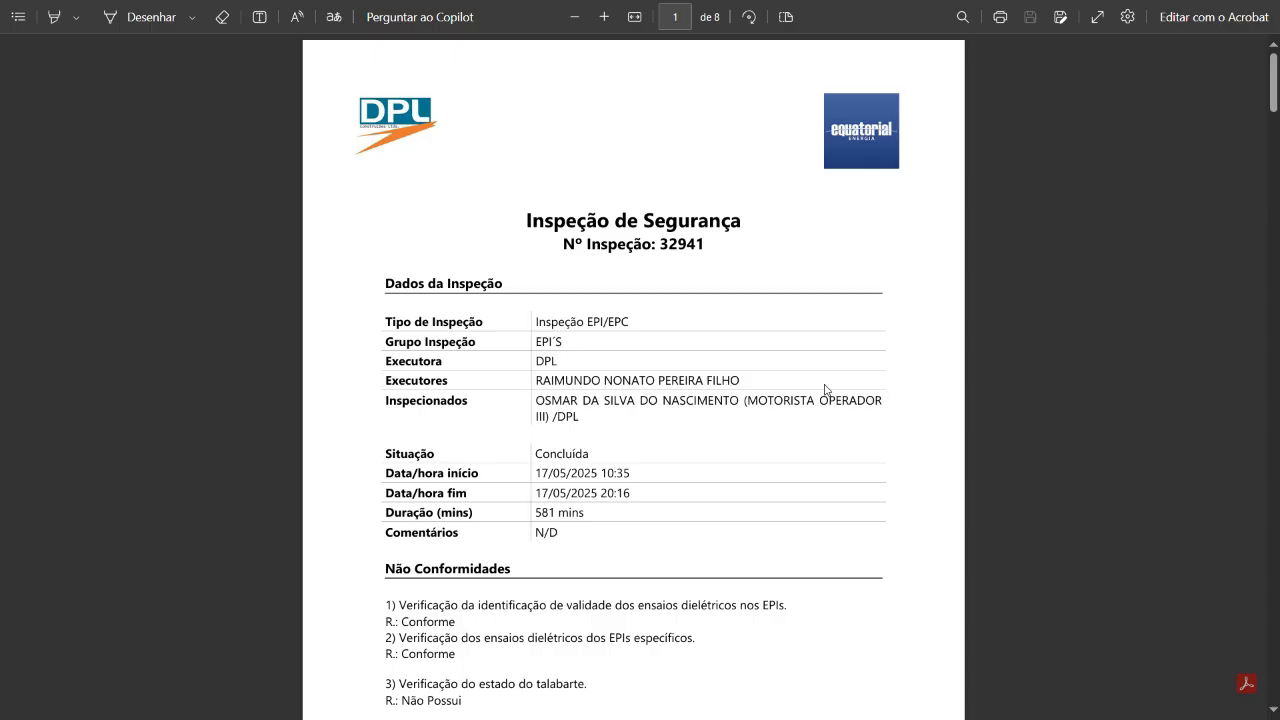
Review inspection report 32941 from the inspection data through the checklist answers, photos and actions to the location map and coordinates
scroll(907, 488, down, 4)
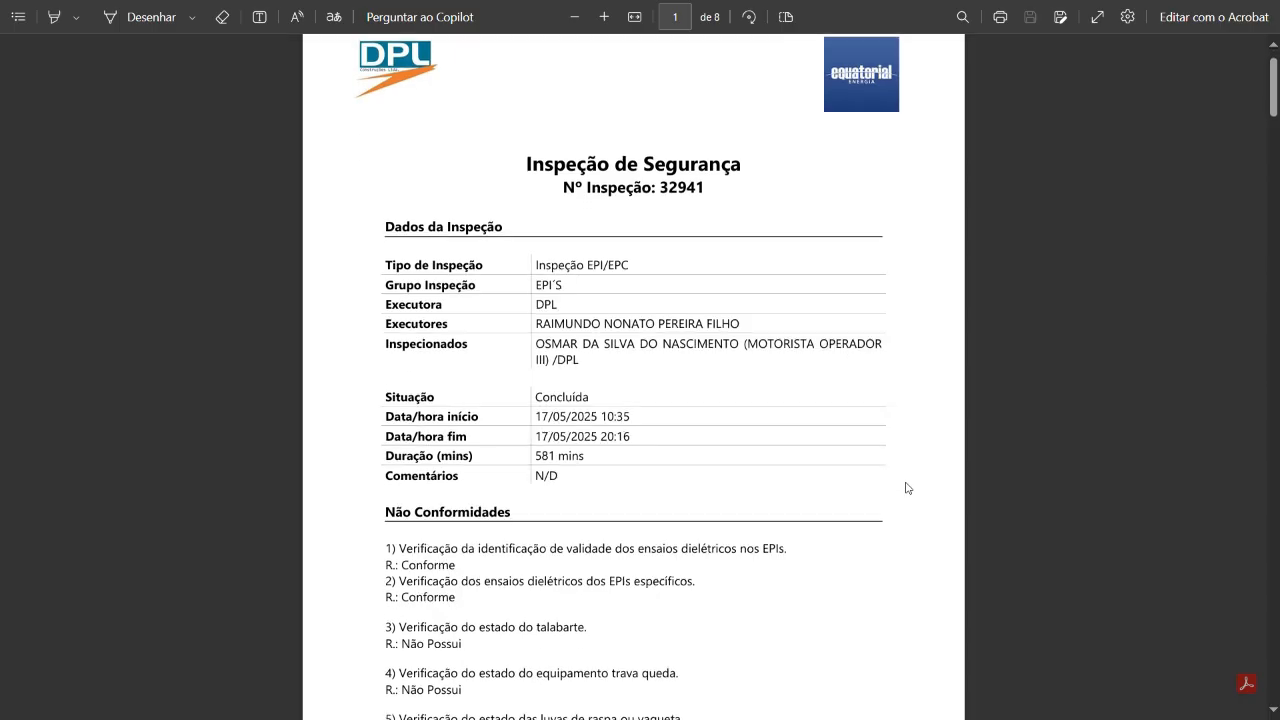
scroll(907, 488, down, 7)
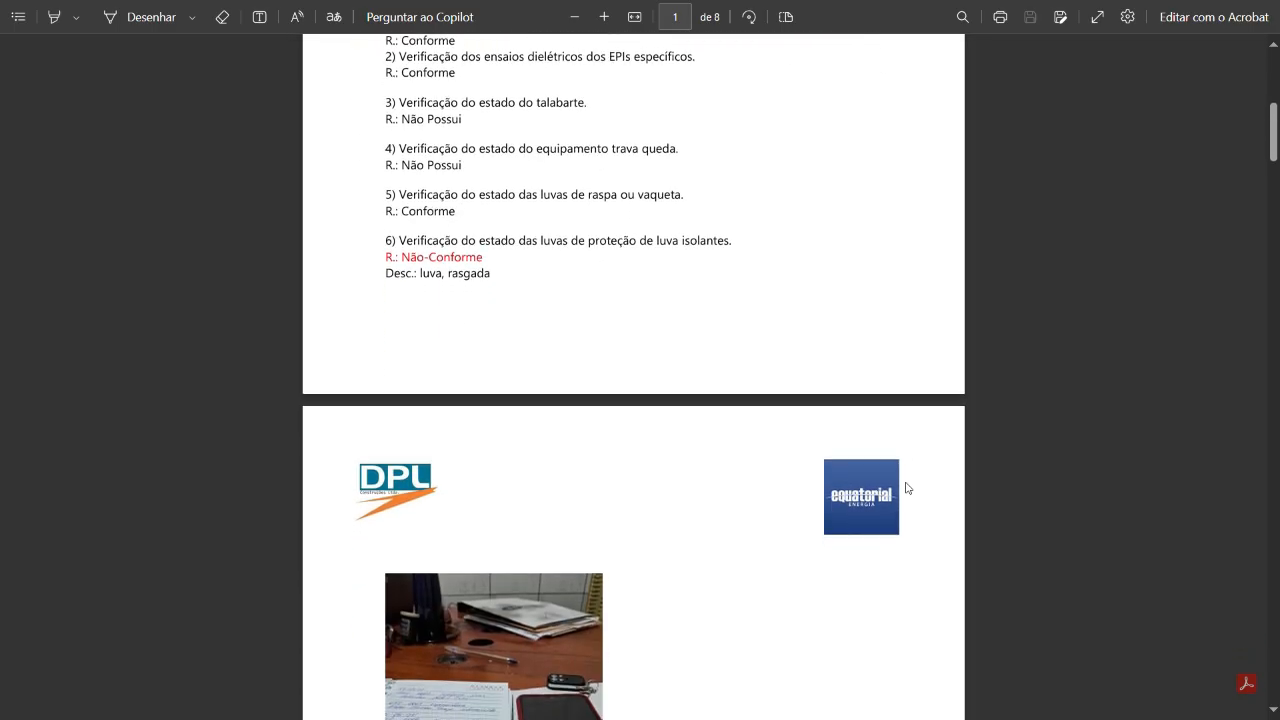
scroll(907, 488, down, 12)
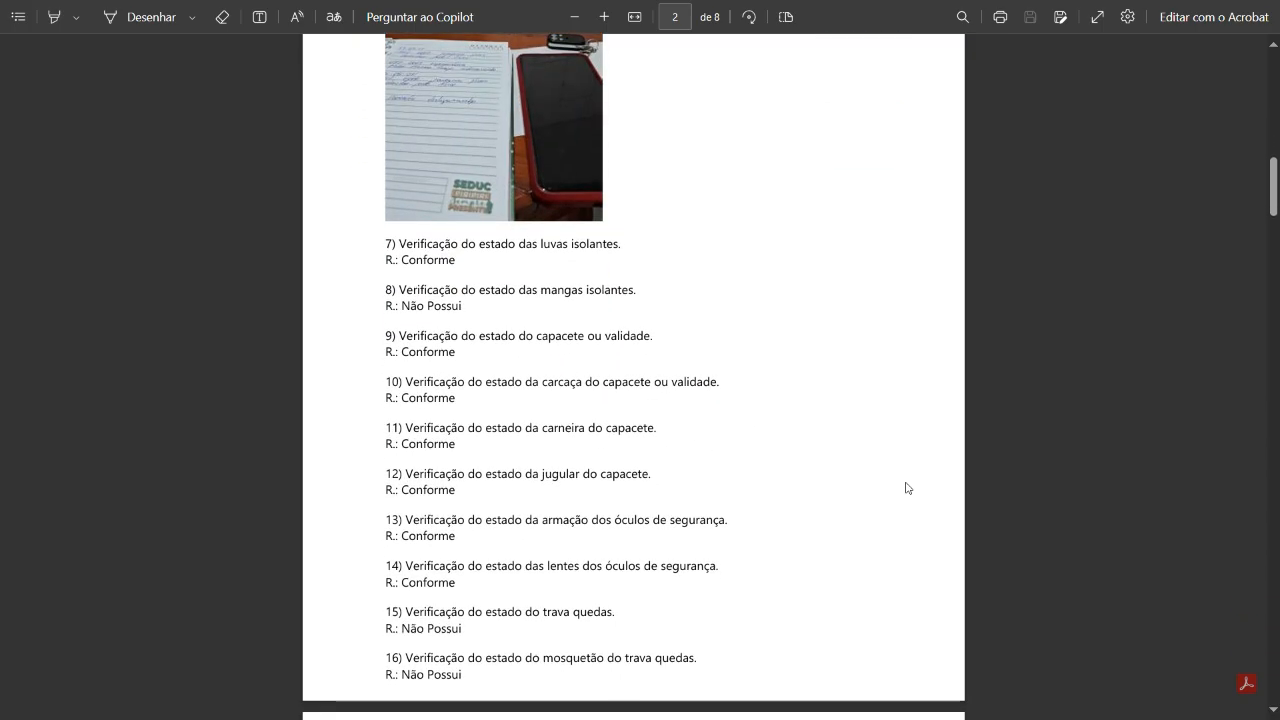
scroll(907, 488, down, 10)
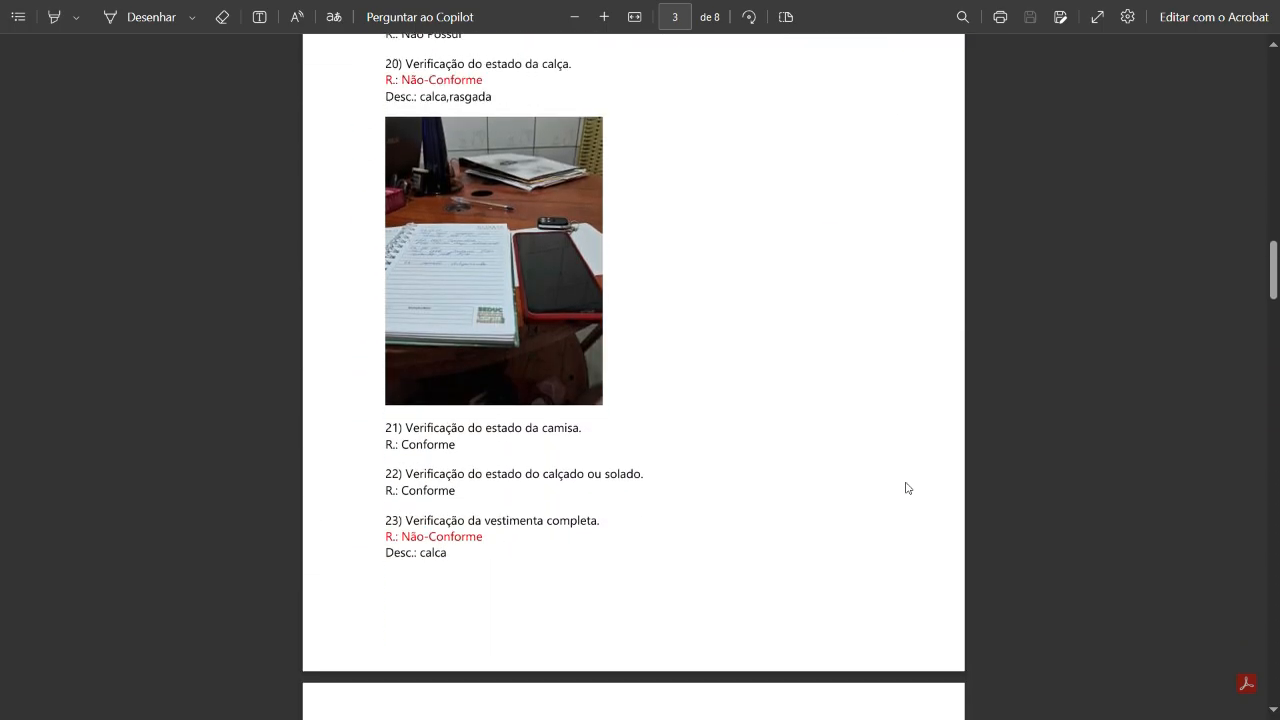
scroll(907, 488, down, 11)
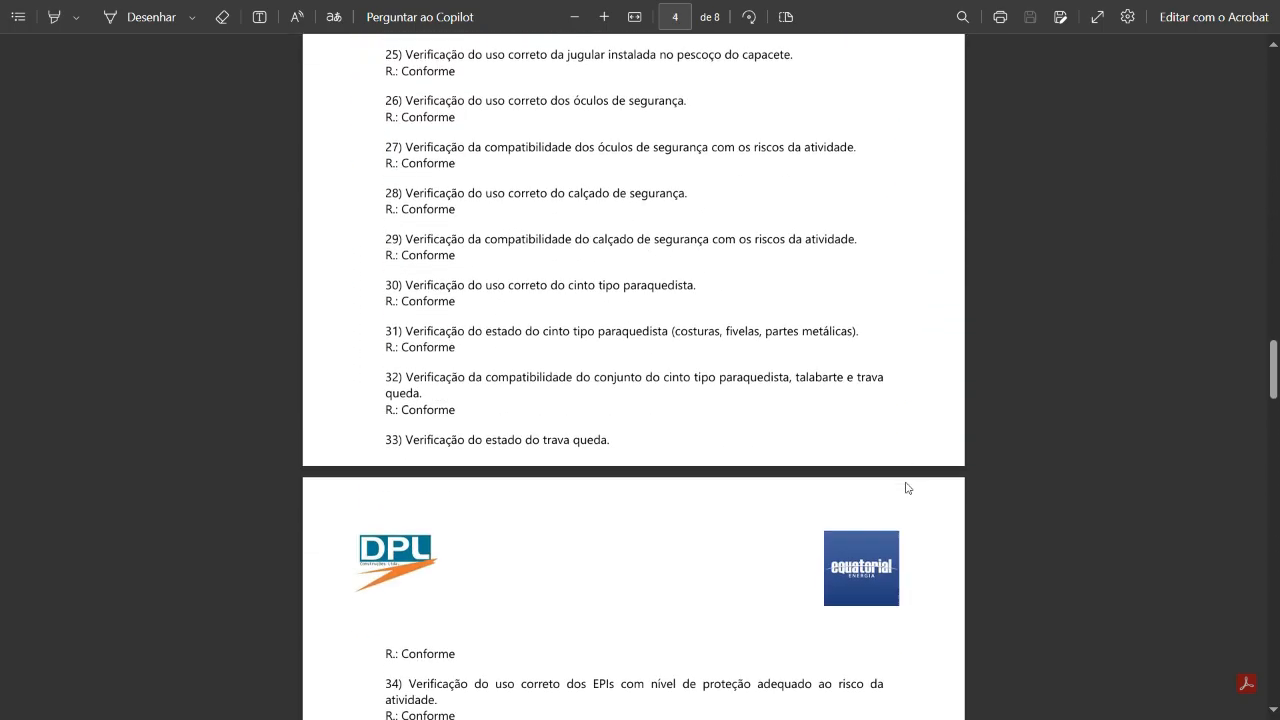
scroll(907, 488, down, 1)
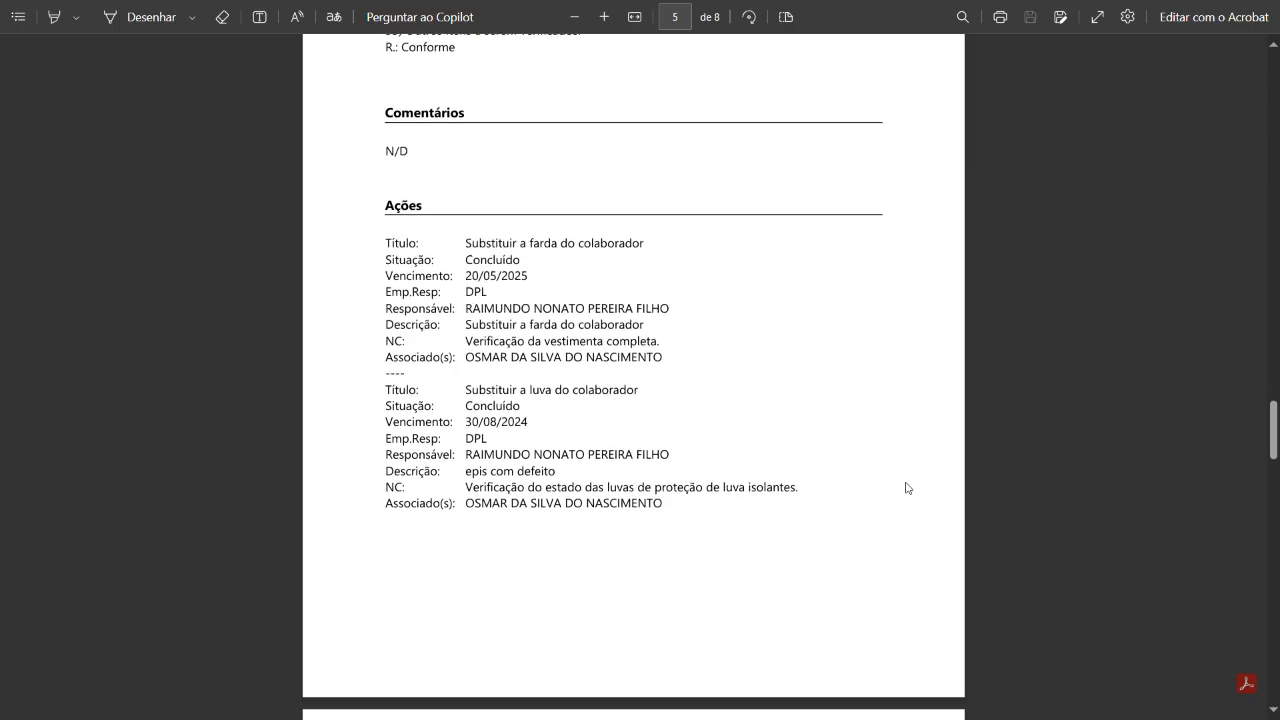
scroll(907, 488, down, 11)
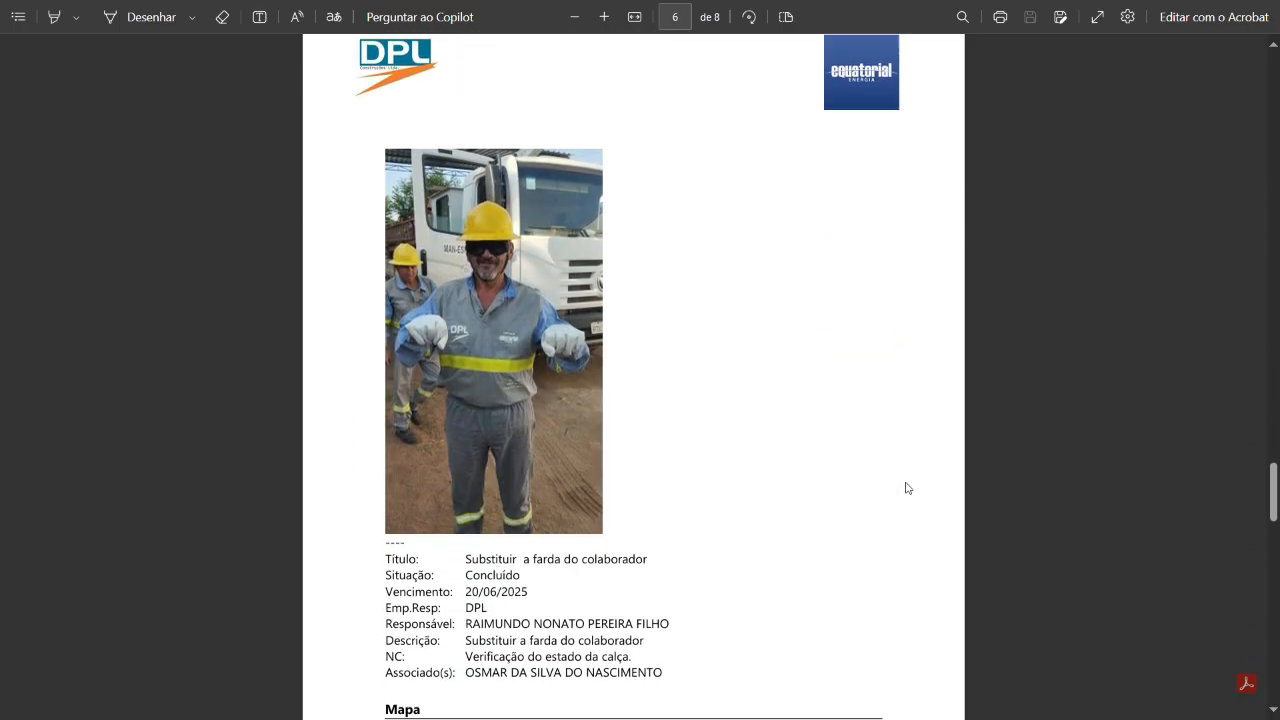
scroll(907, 488, down, 5)
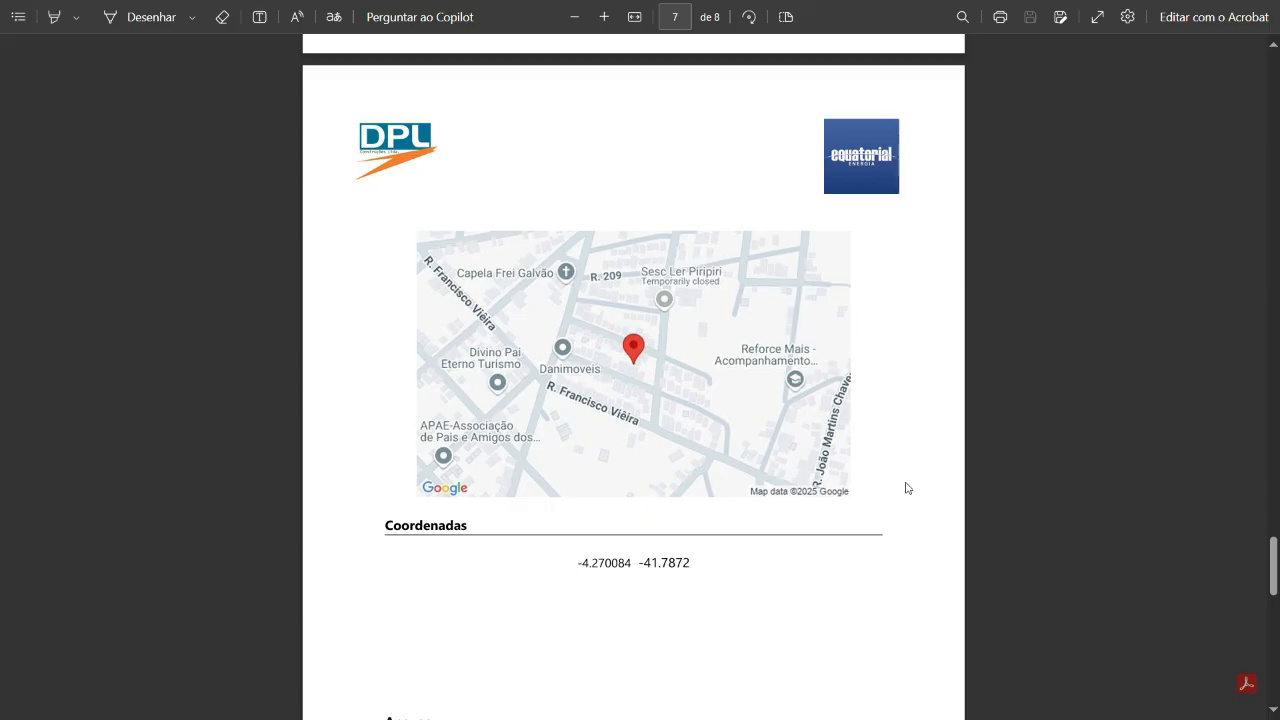
Close the inspection PDF and return to the full-screen inspections list
key(F11)
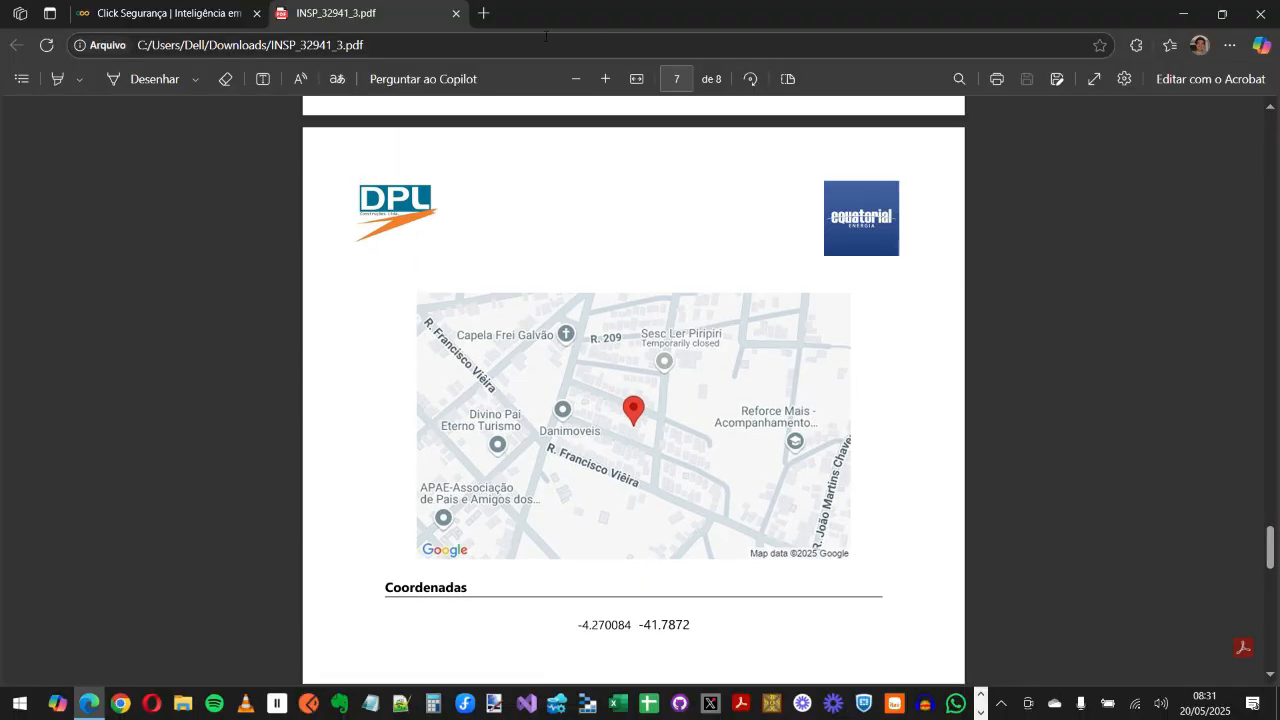
click(456, 14)
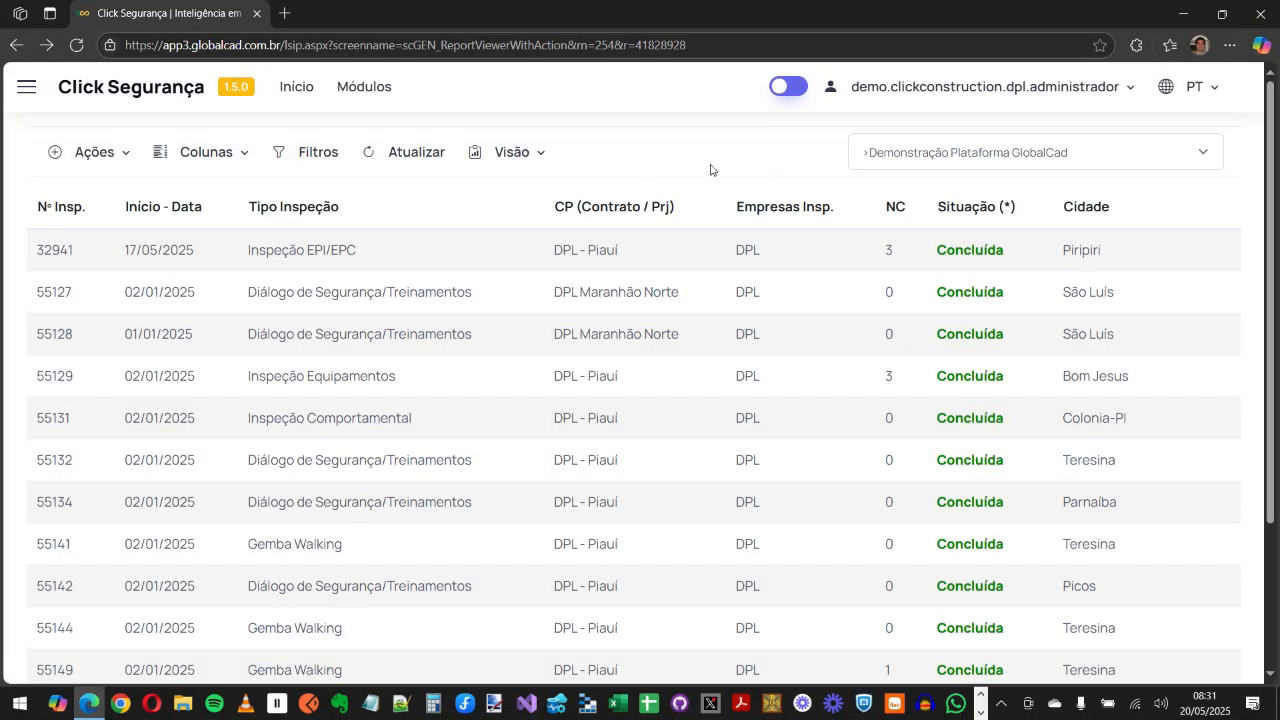
key(F11)
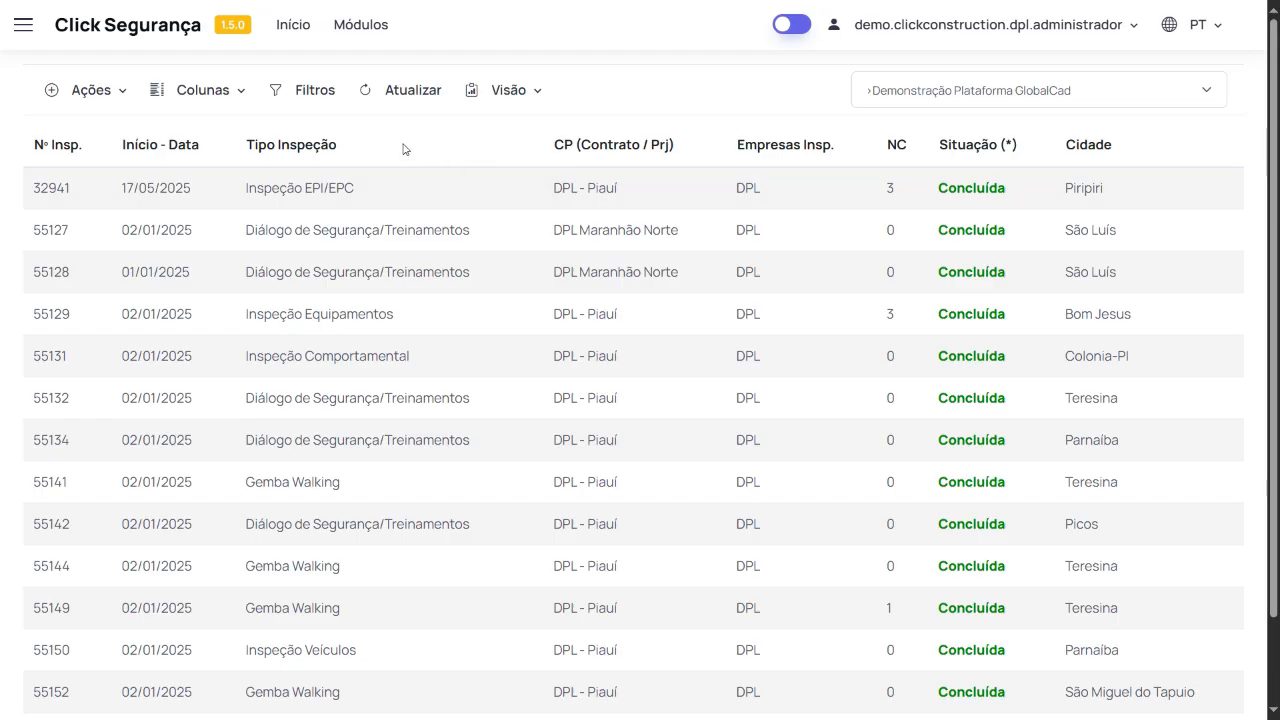
Filter the inspections list by location with Estado set to Maranhão
click(322, 94)
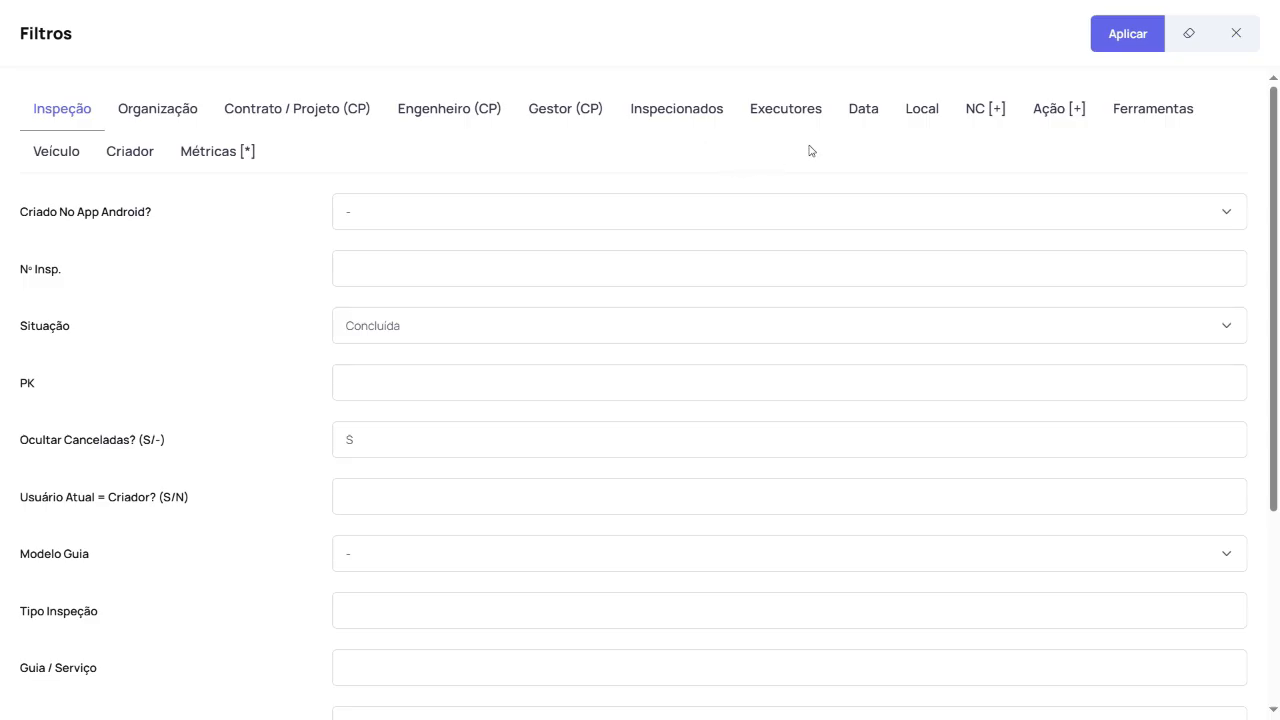
click(866, 116)
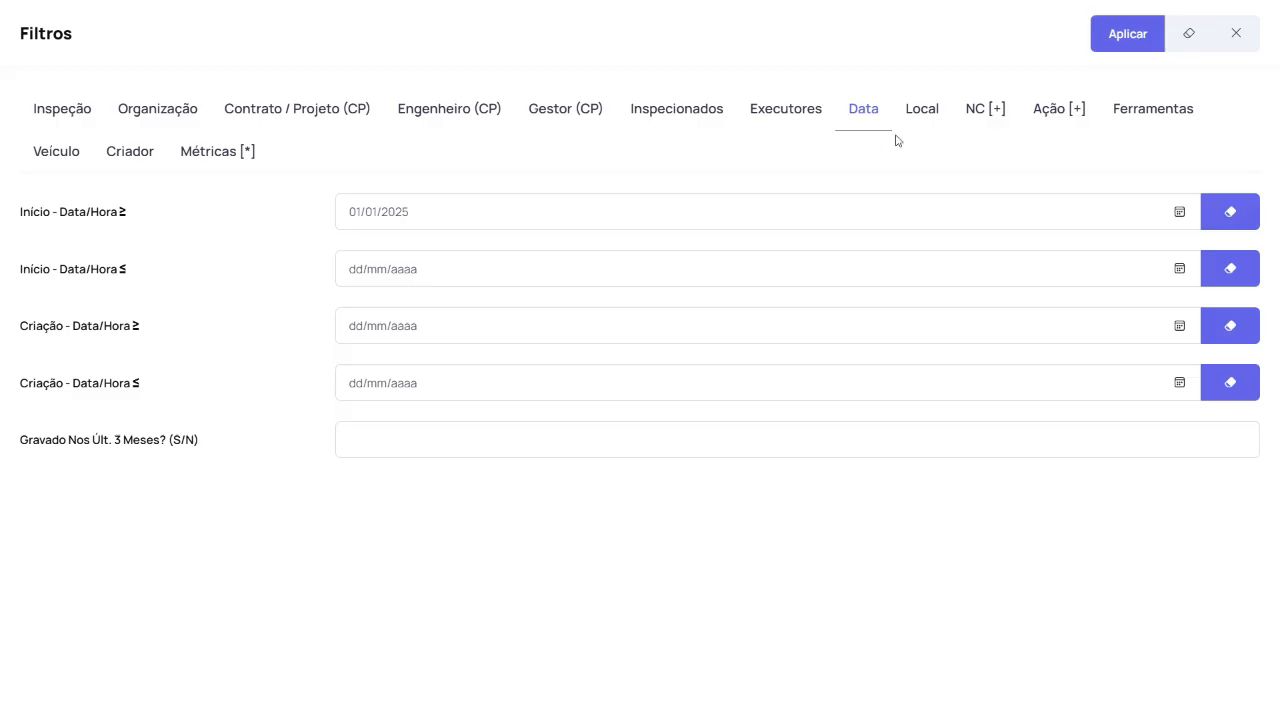
click(922, 112)
click(525, 211)
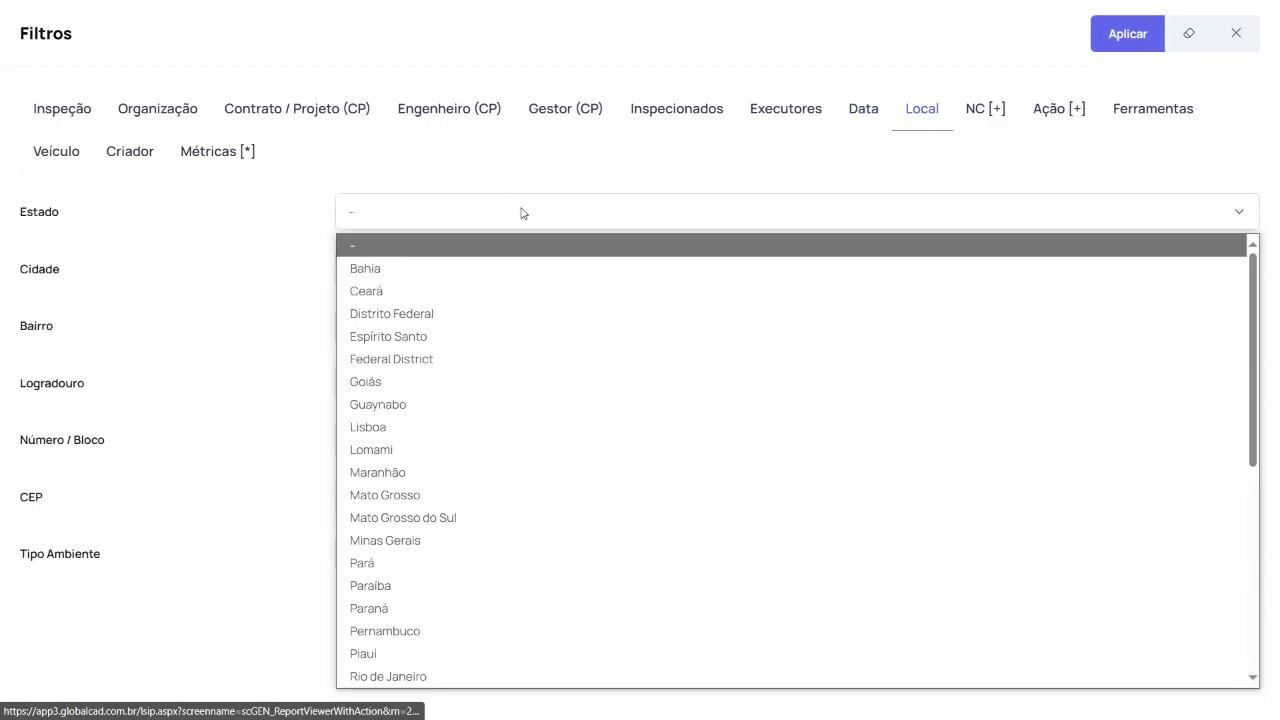
click(445, 471)
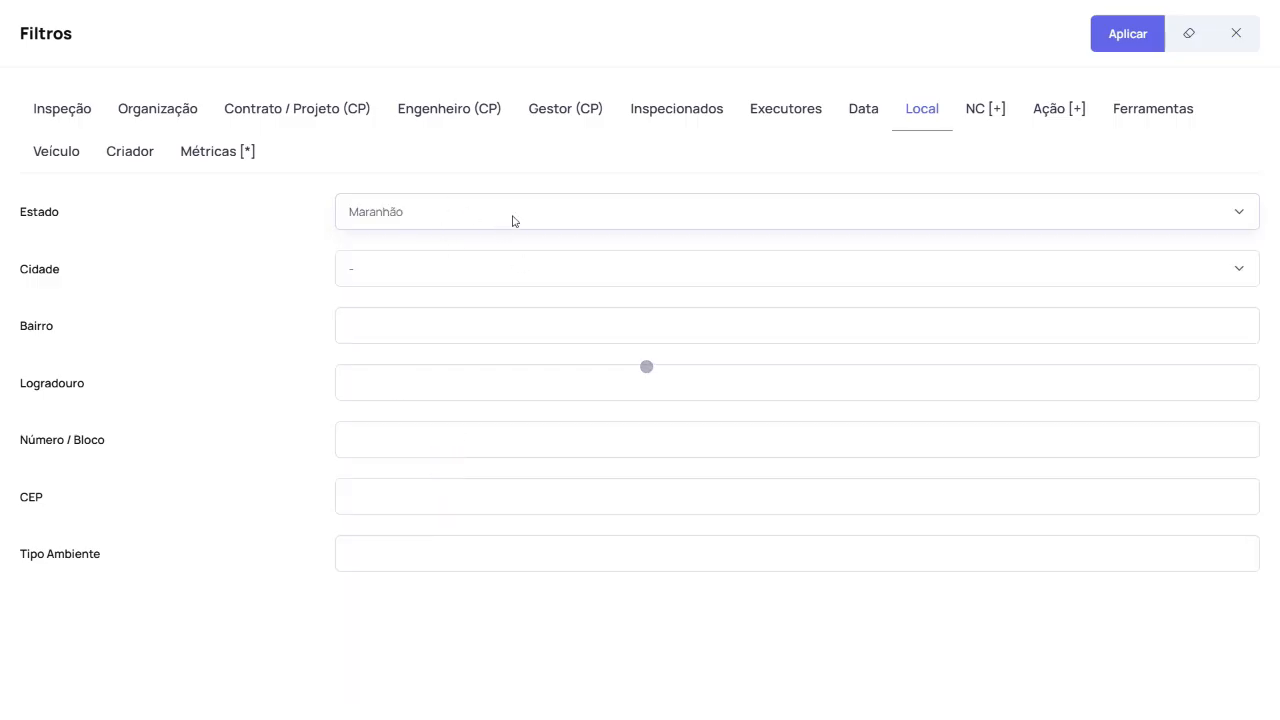
click(1106, 46)
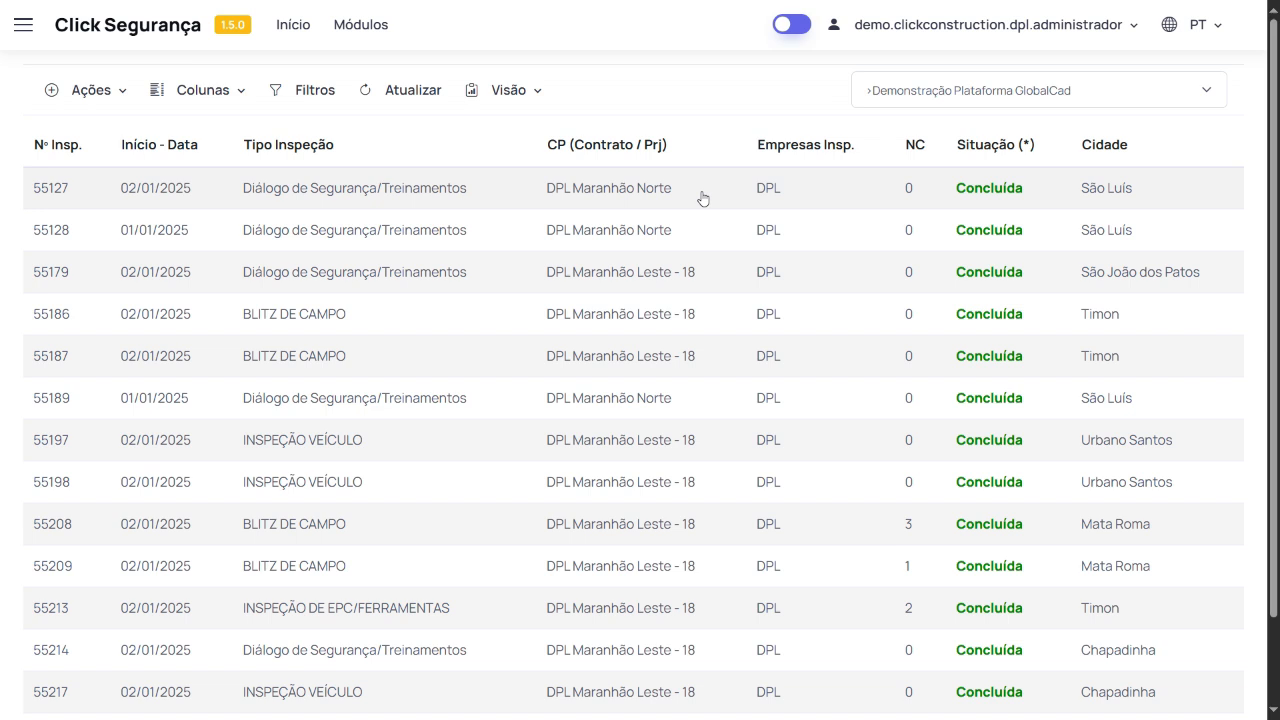
Show the filtered inspections on the map and view the details of the orange marker near Barra do Corda
click(101, 97)
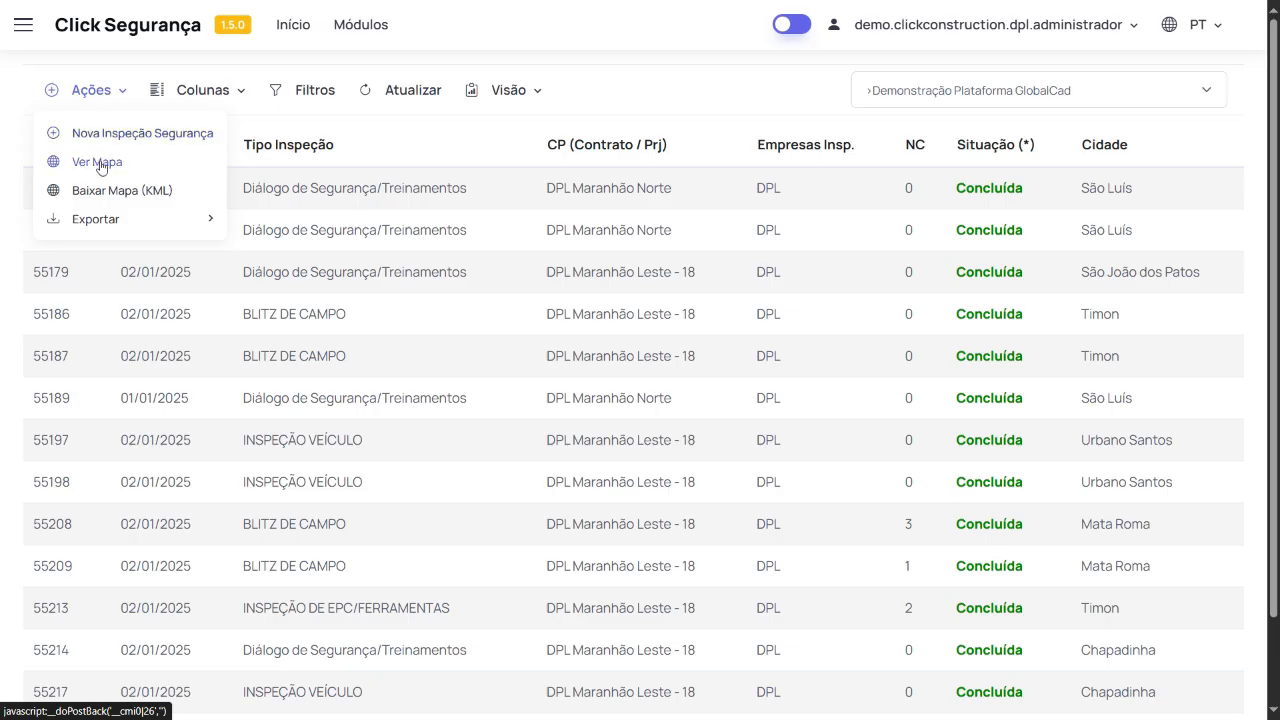
click(100, 164)
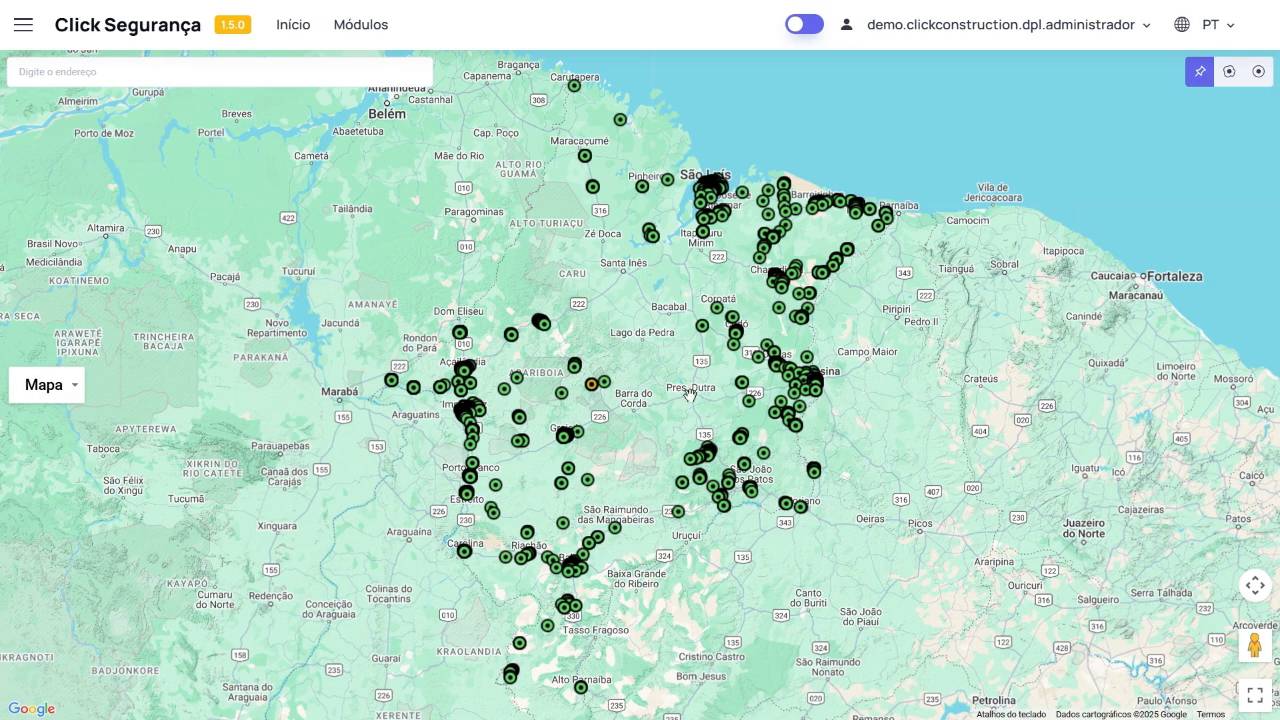
click(592, 390)
drag(980, 338, 1004, 460)
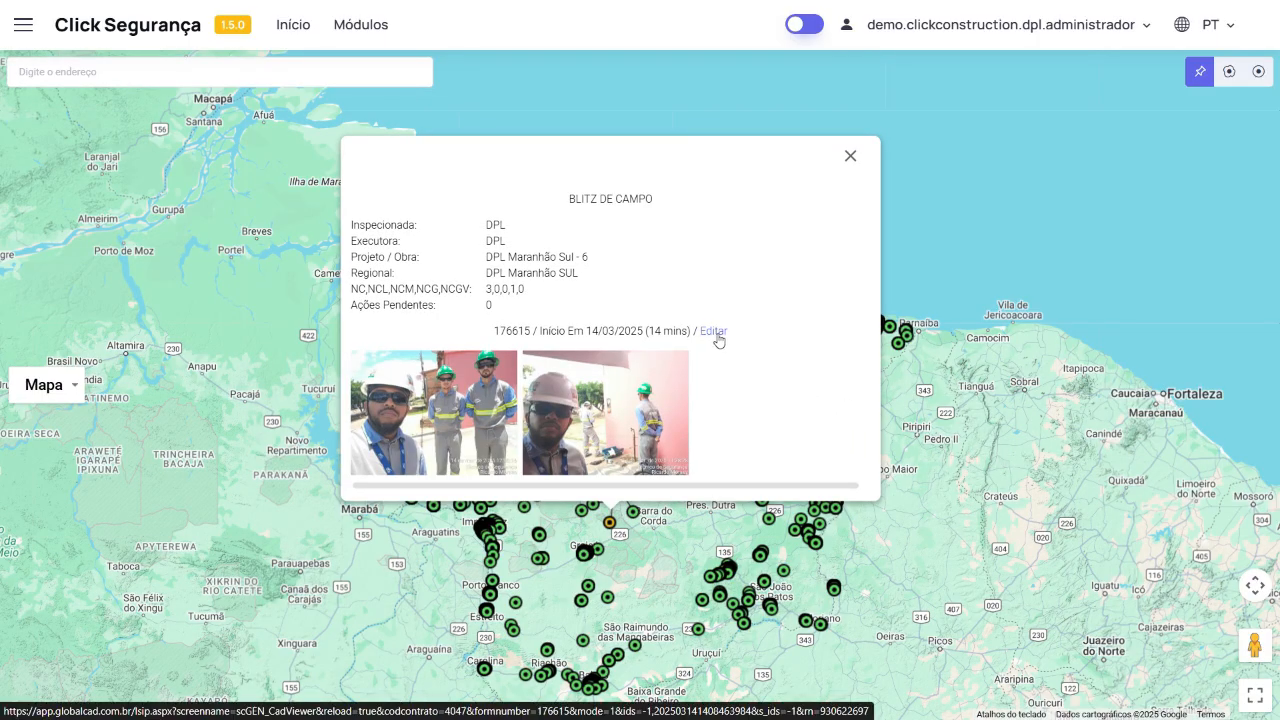
click(851, 158)
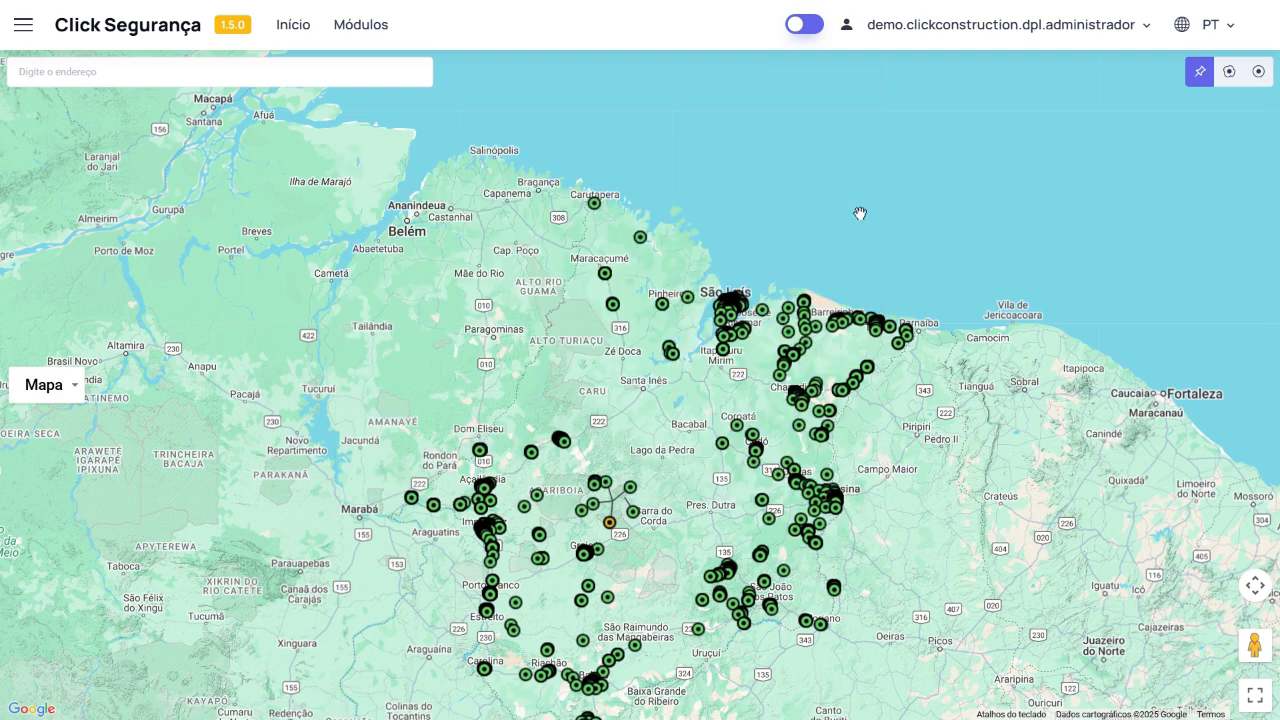
drag(936, 529, 894, 420)
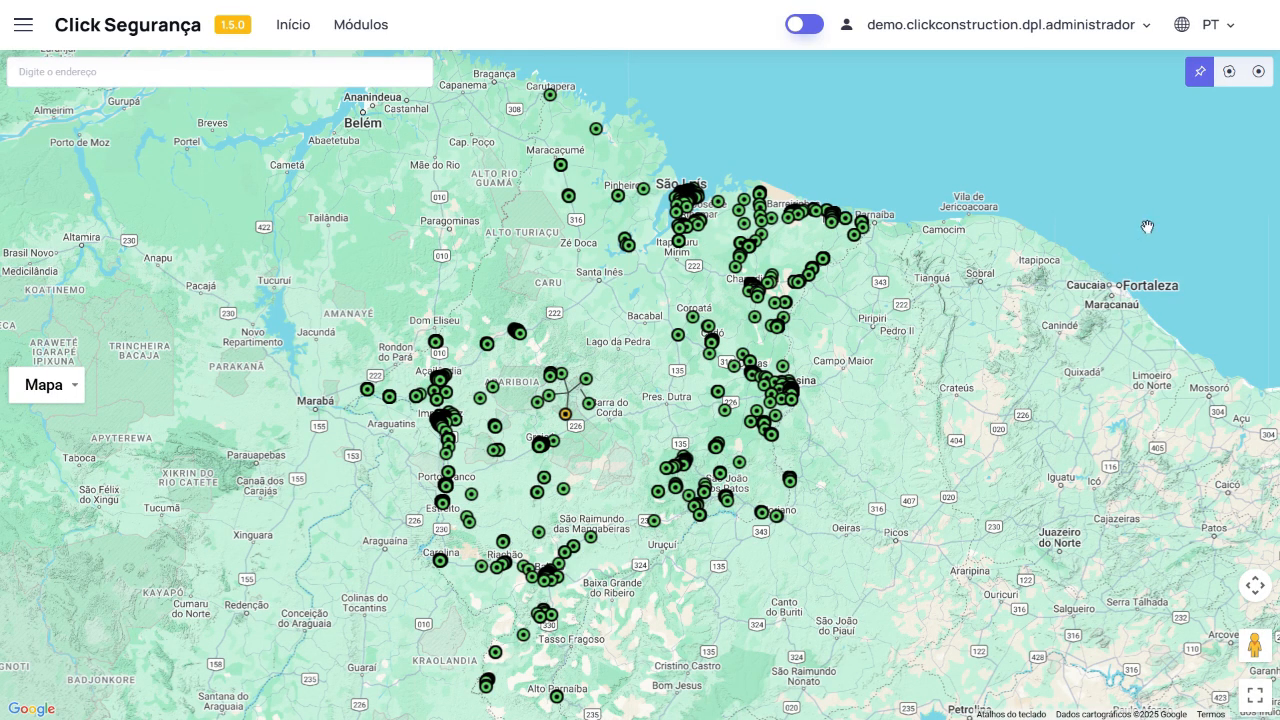
Display the mapped inspections as a heat map and switch them to numbered clusters
click(1229, 78)
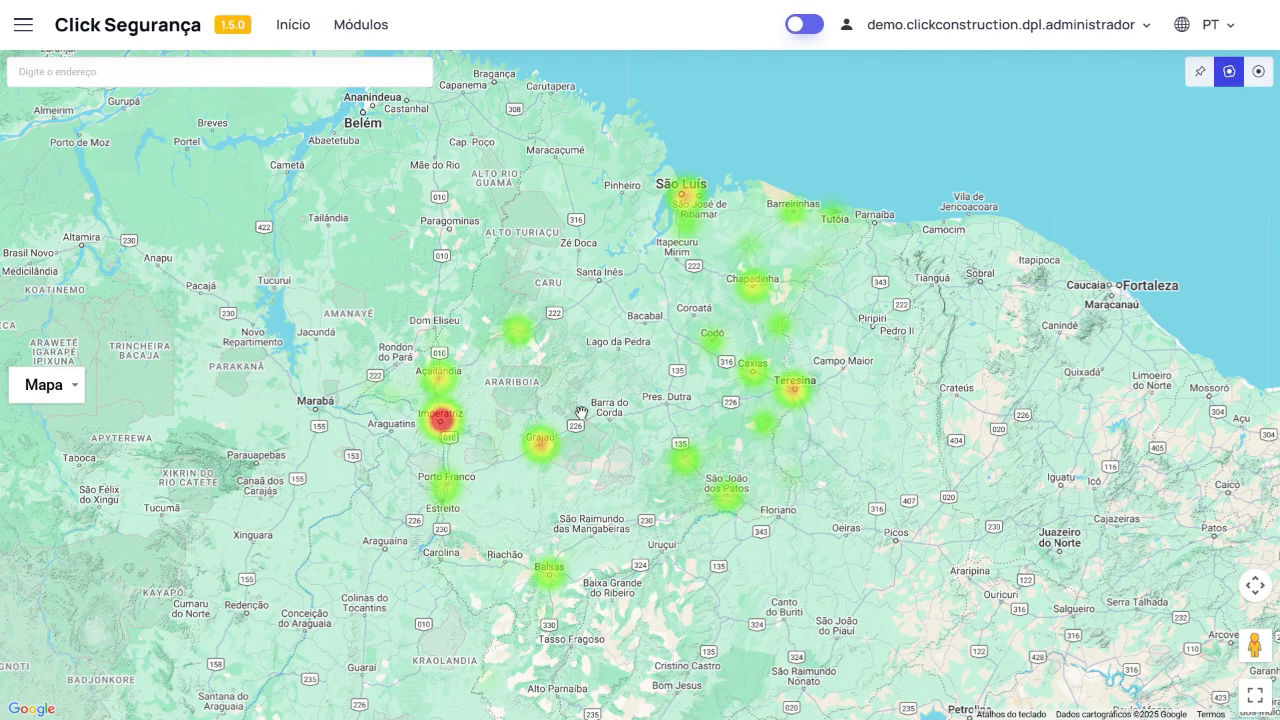
click(1261, 78)
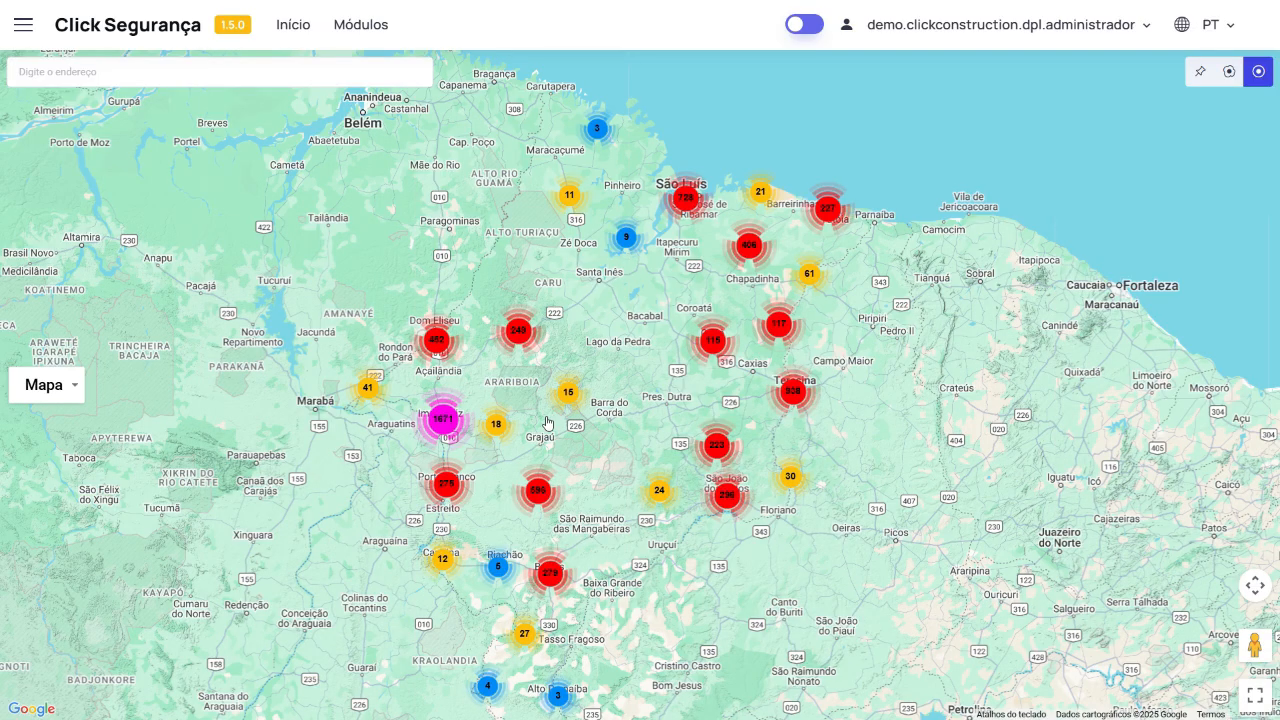
Drill into the largest inspection cluster around Imperatriz down to street level
click(446, 422)
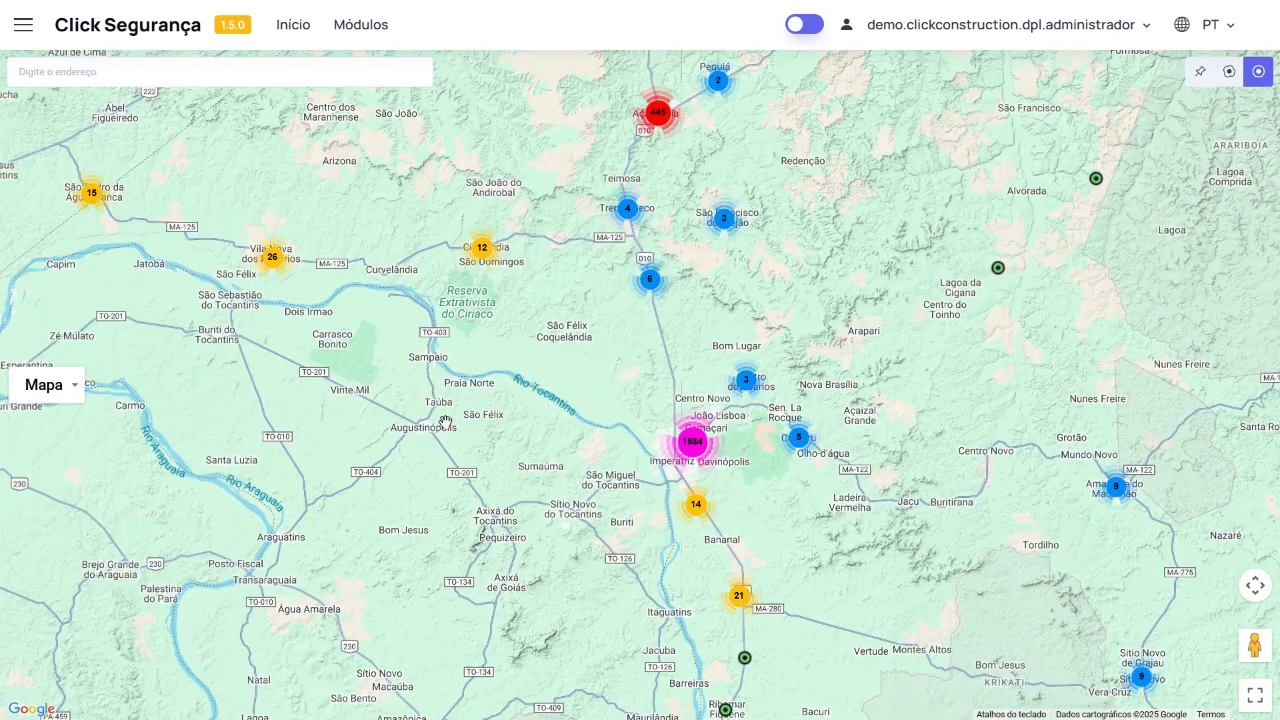
click(697, 450)
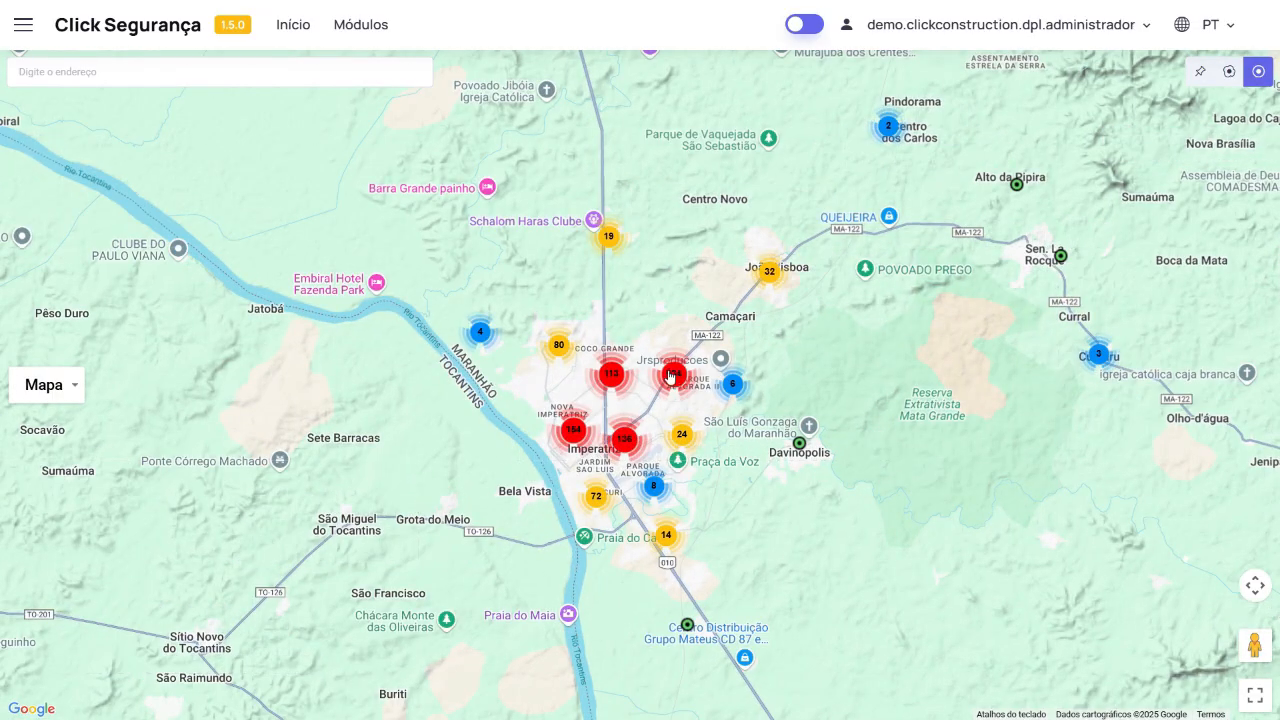
scroll(675, 370, up, 2)
scroll(675, 370, up, 2)
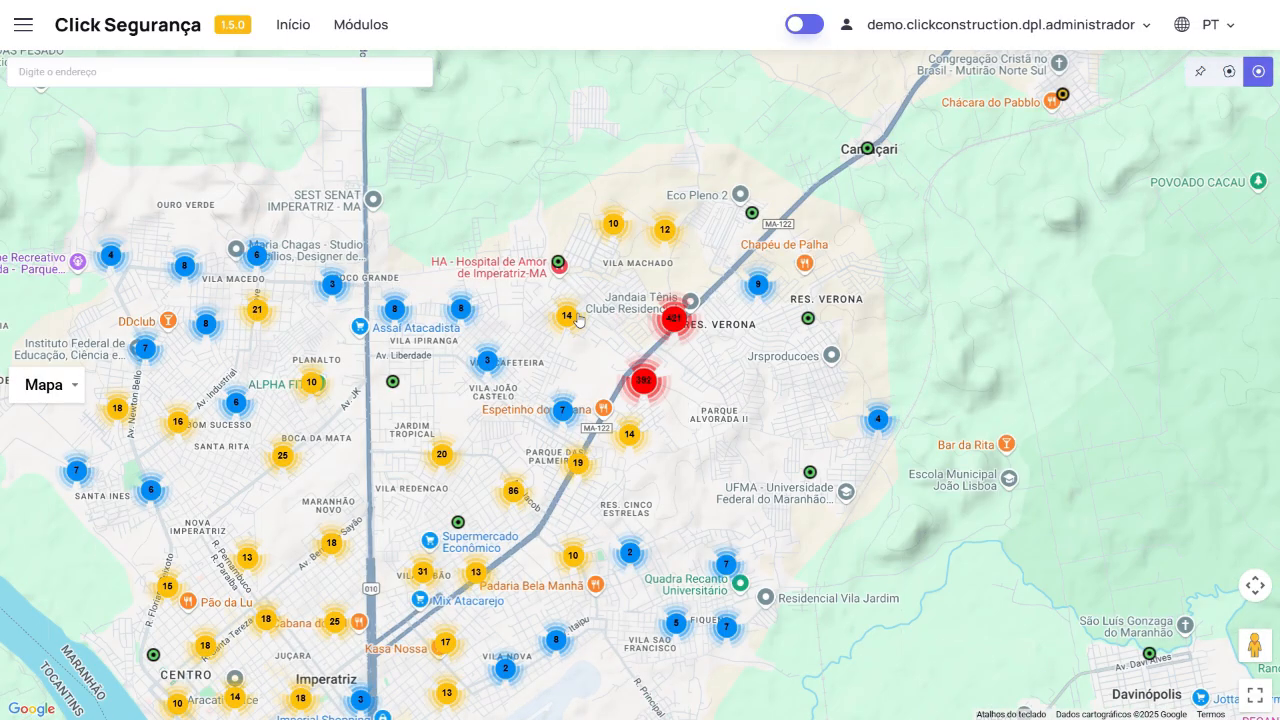
scroll(565, 322, up, 3)
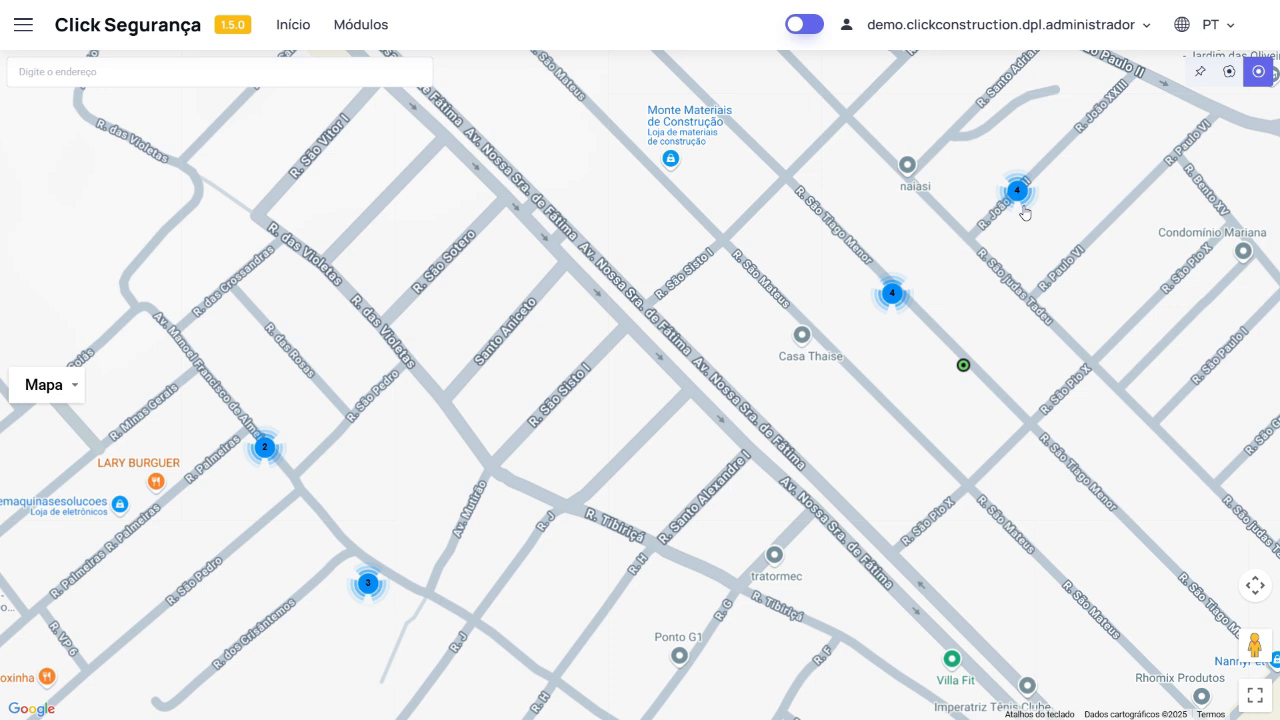
Display individual inspection markers again, look around Street View on R. Paulo VI, and return to the map
click(1200, 71)
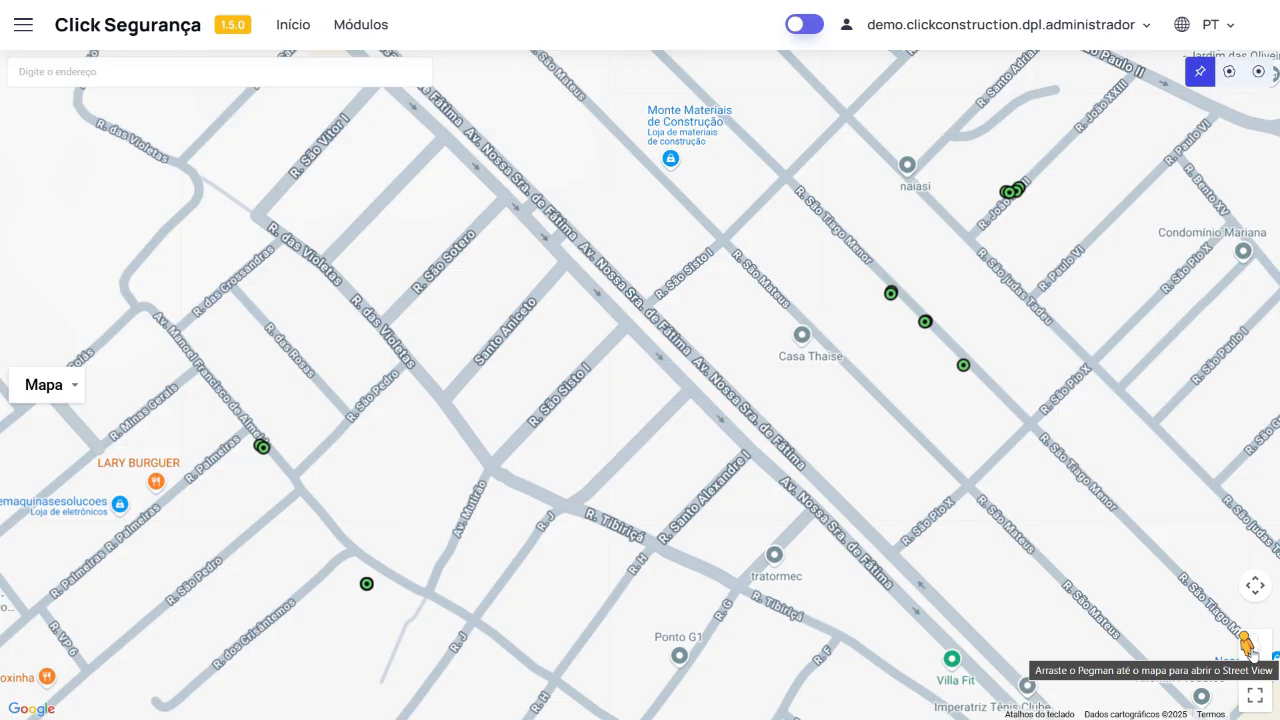
drag(1248, 648, 1037, 380)
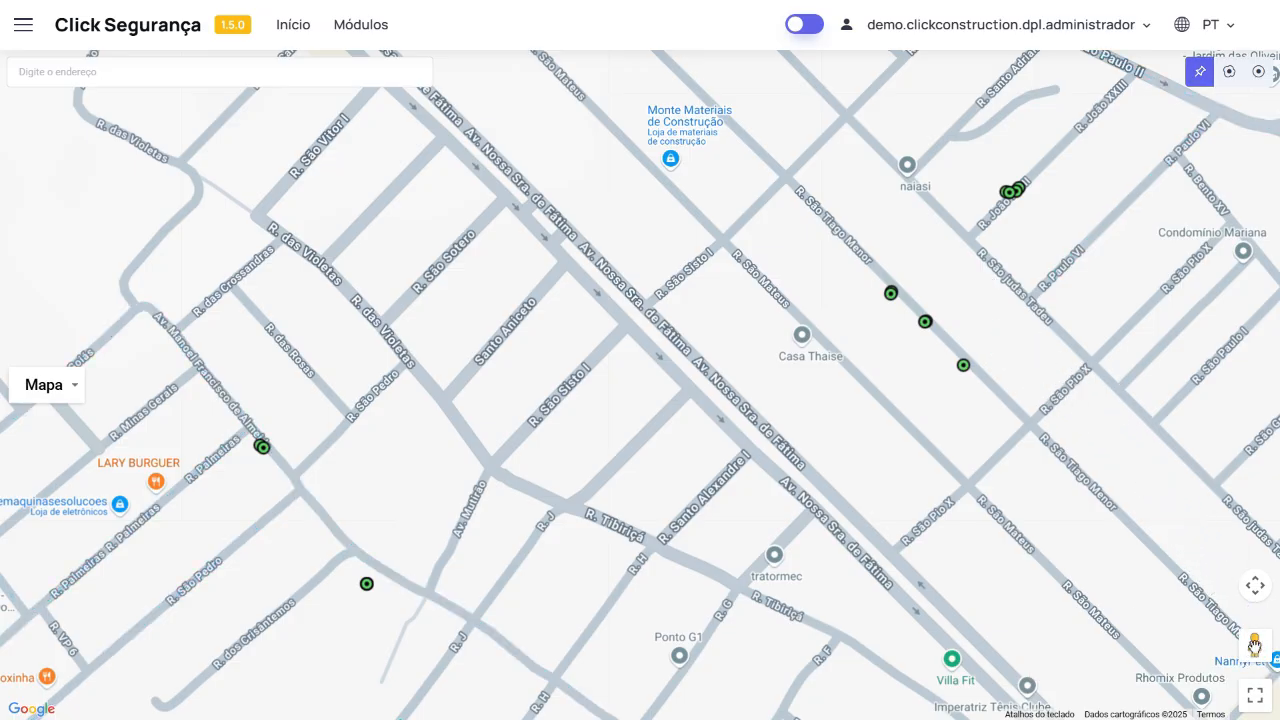
drag(1254, 645, 967, 349)
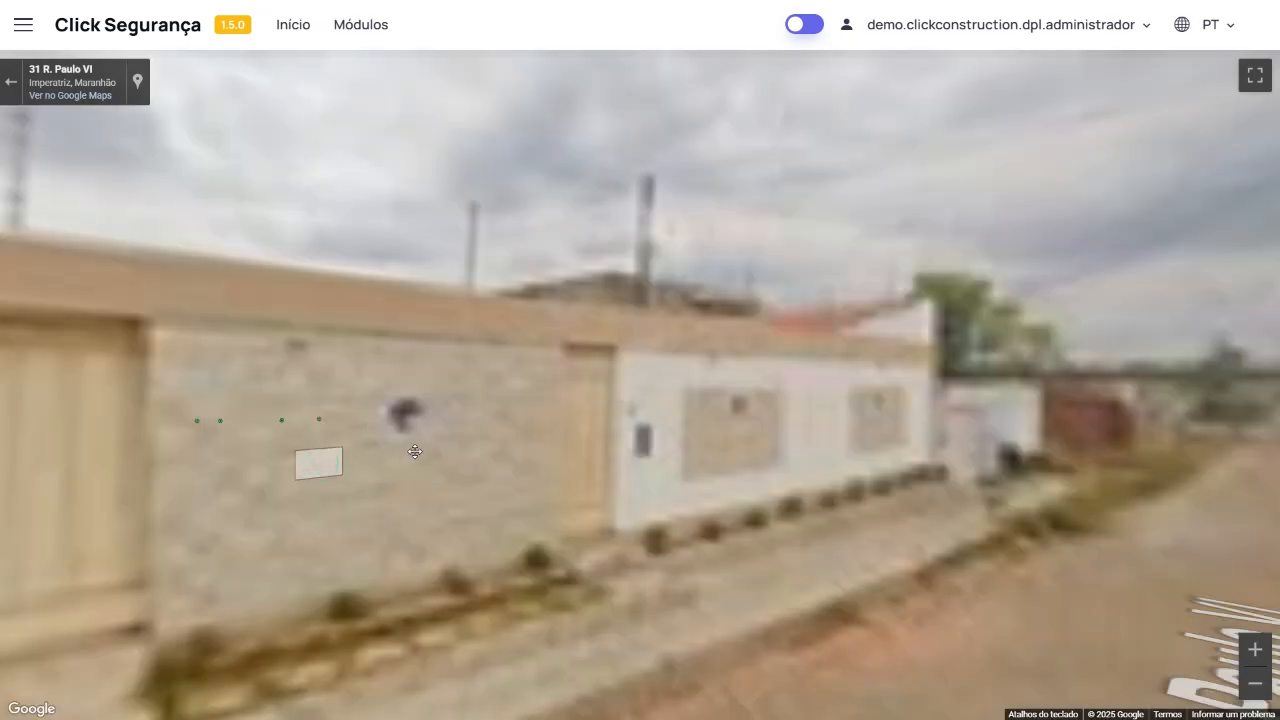
drag(347, 465, 615, 419)
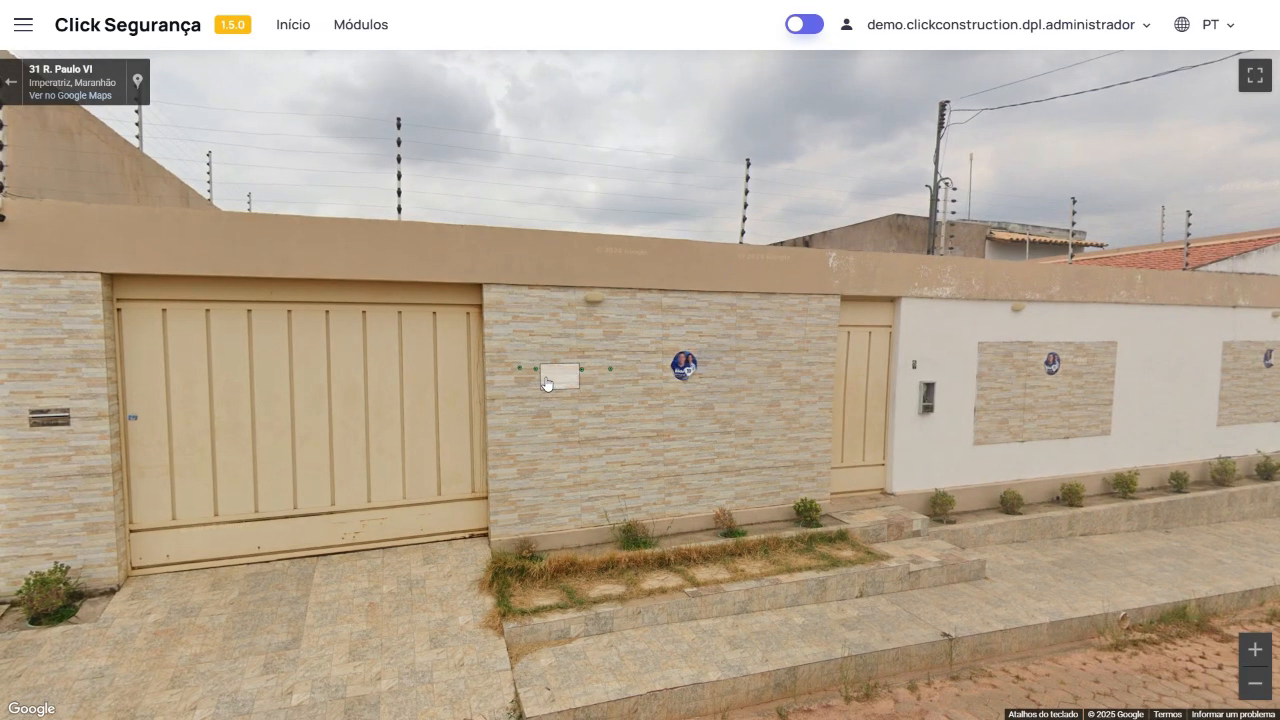
click(720, 398)
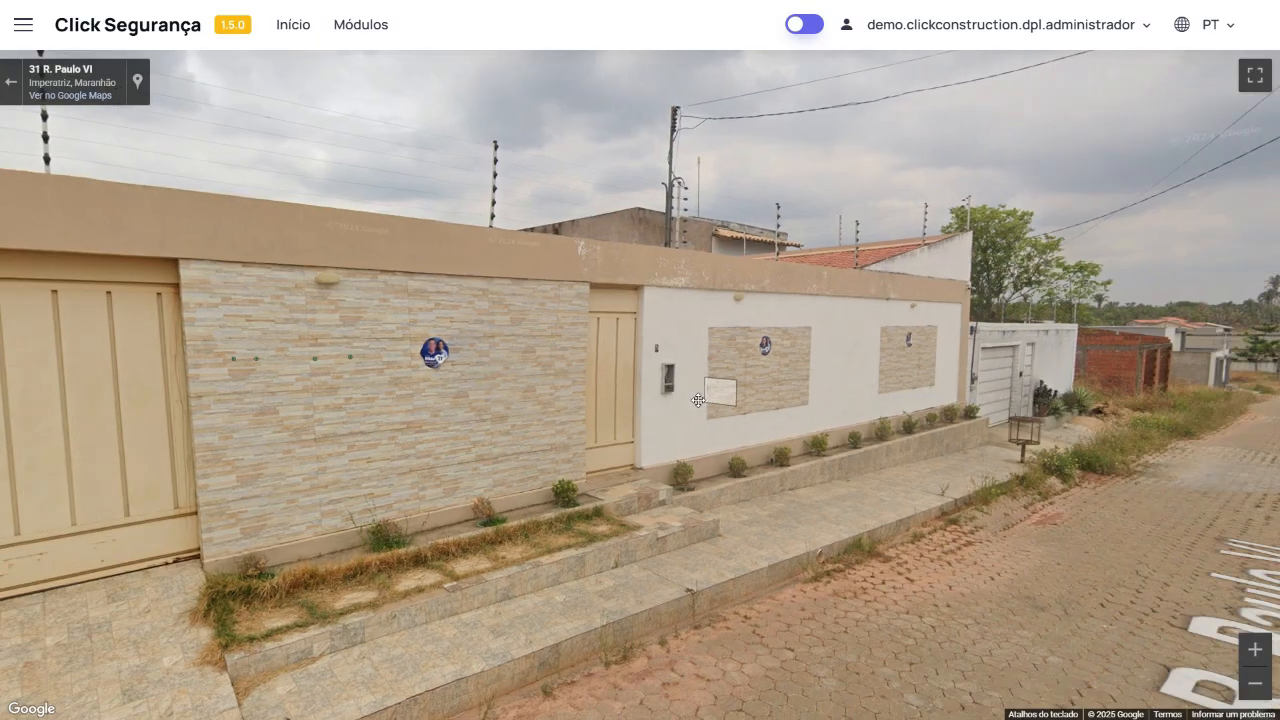
click(10, 82)
Open Street View at the inspection markers on Av. Manoel Francisco de Almeida and move along the road
mouse_move(1254, 645)
mouse_down()
mouse_move(1095, 407)
mouse_move(935, 268)
mouse_move(1080, 194)
mouse_move(505, 337)
mouse_move(269, 377)
mouse_move(251, 397)
mouse_up()
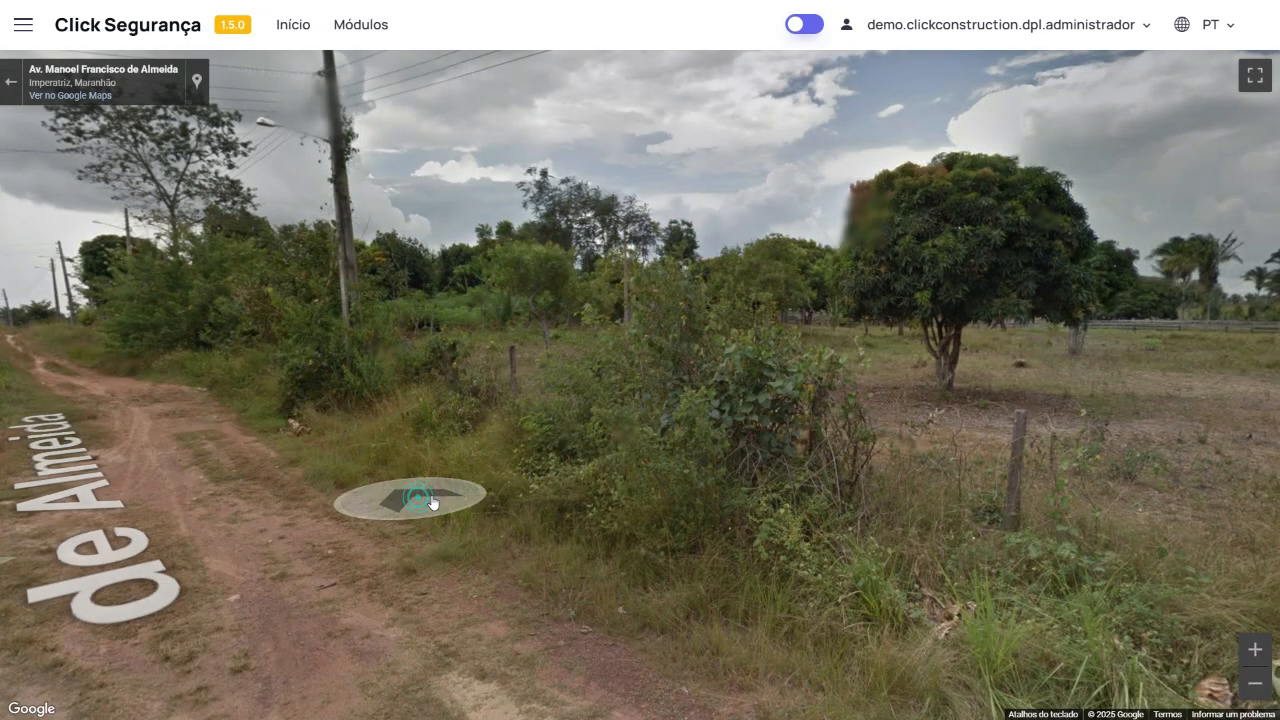
click(415, 495)
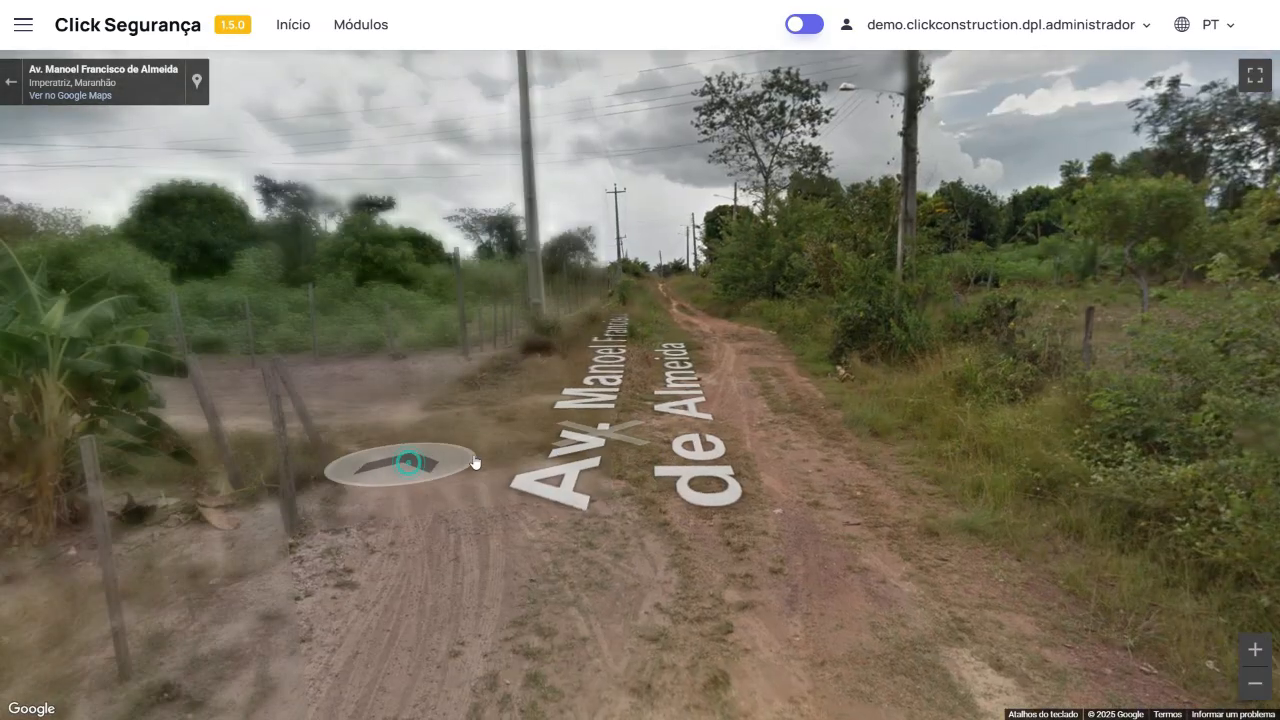
click(474, 462)
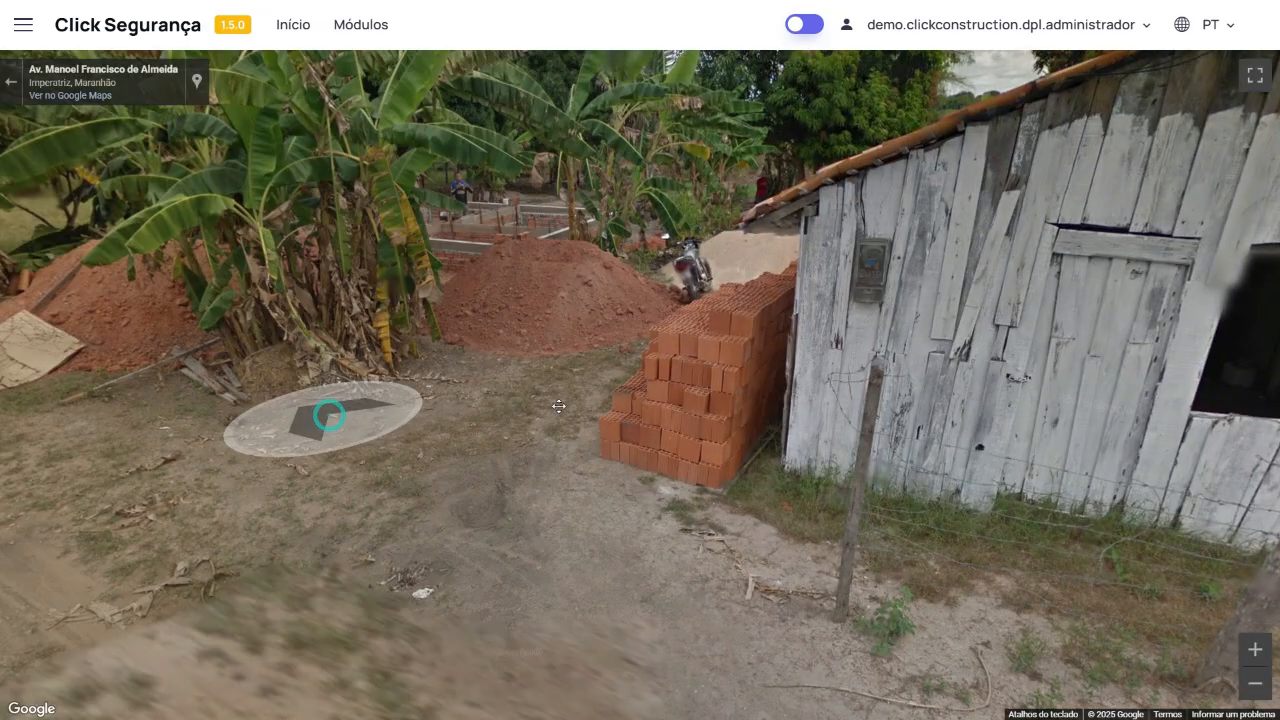
Look around the brick pile, wooden house and road on Av. Manoel Francisco de Almeida in Street View
click(550, 428)
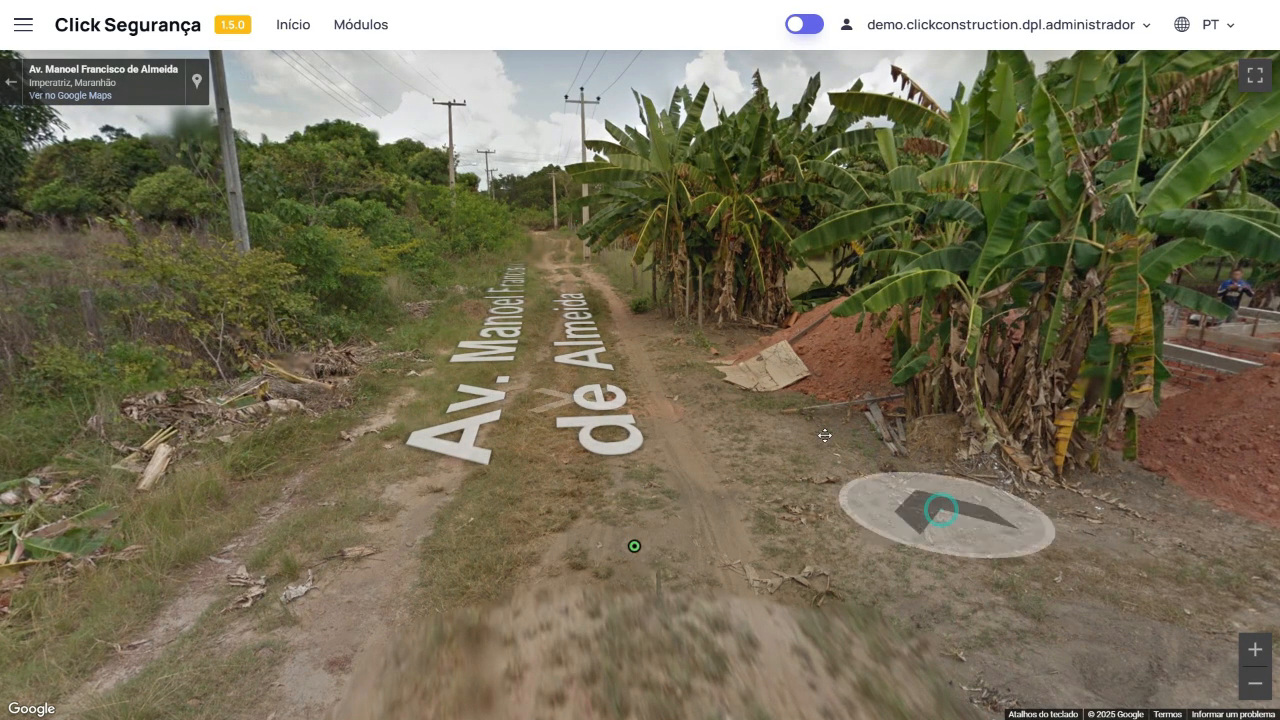
click(932, 508)
click(905, 498)
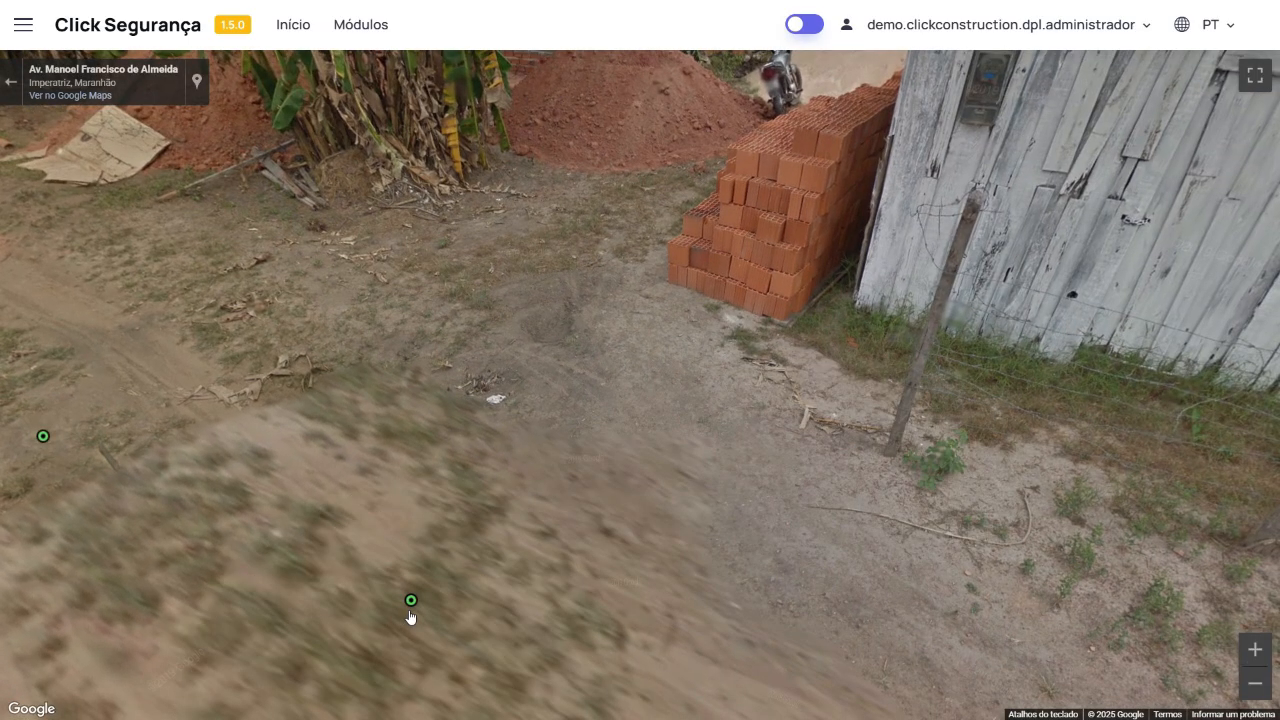
click(317, 391)
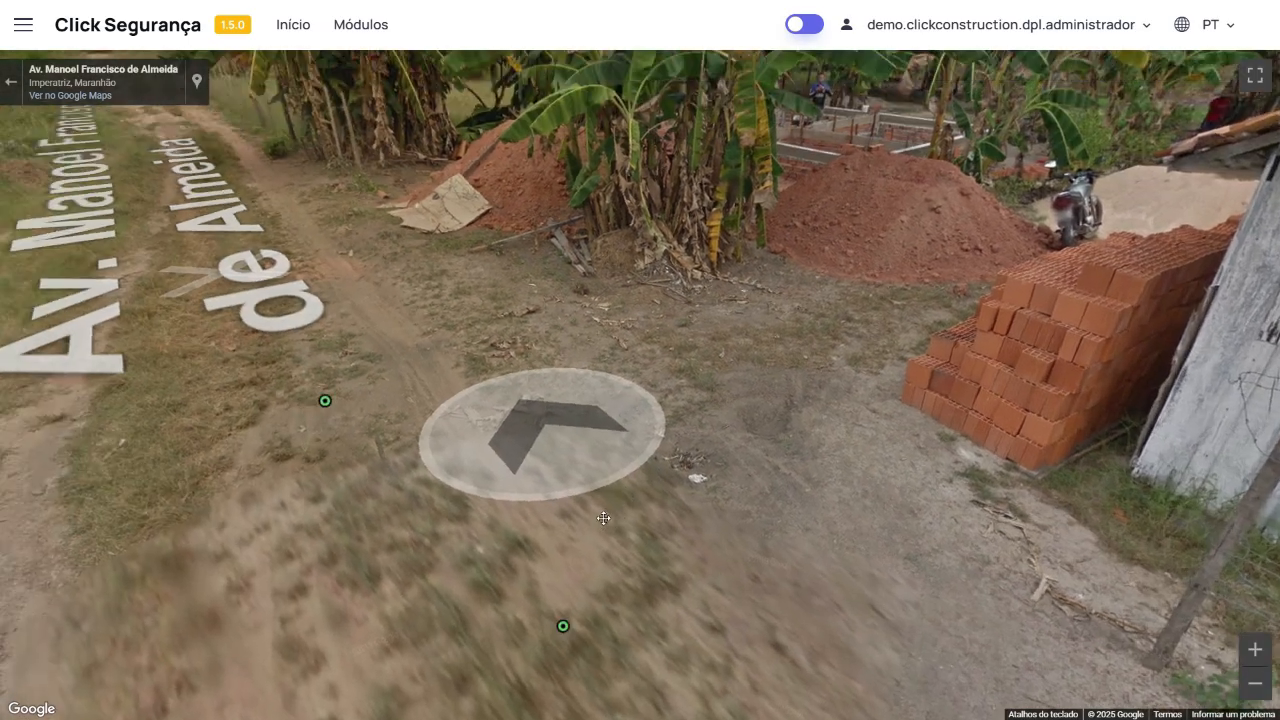
key(Left)
key(Left)
key(Left)
key(Left)
key(Left)
key(Left)
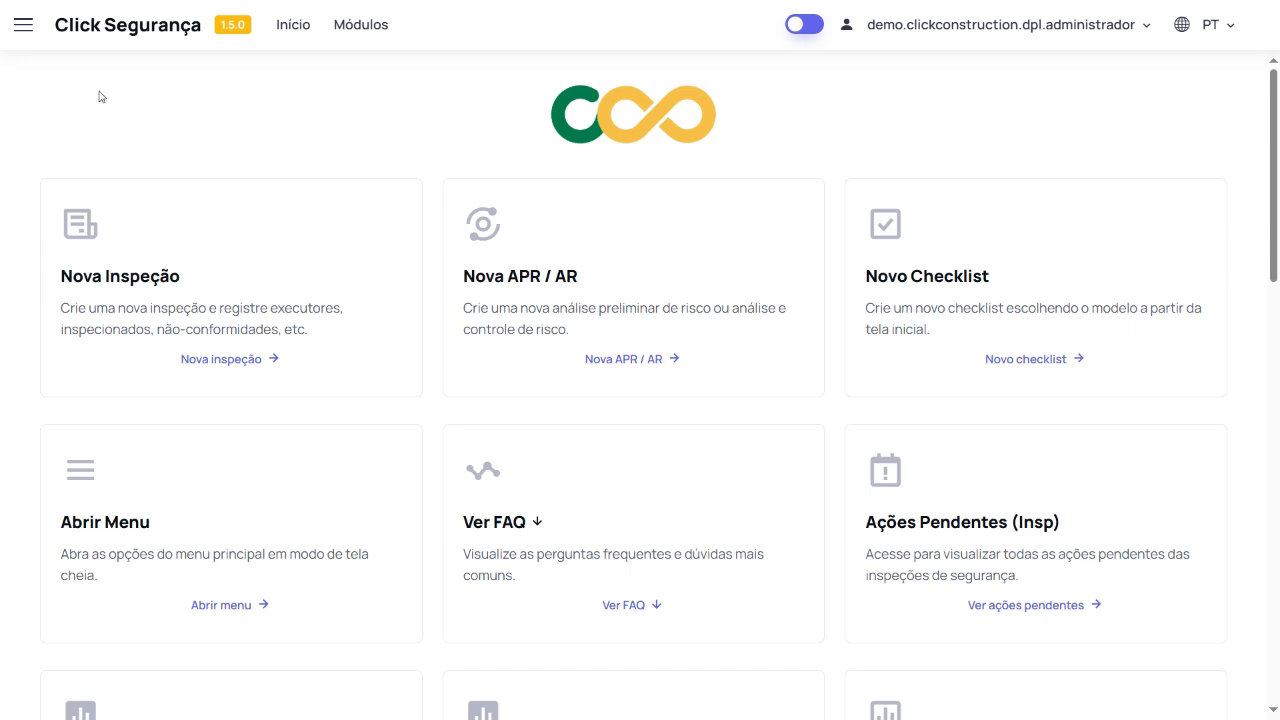
Open the general statistics report, Estatísticas (*), of the safety inspections module
click(23, 37)
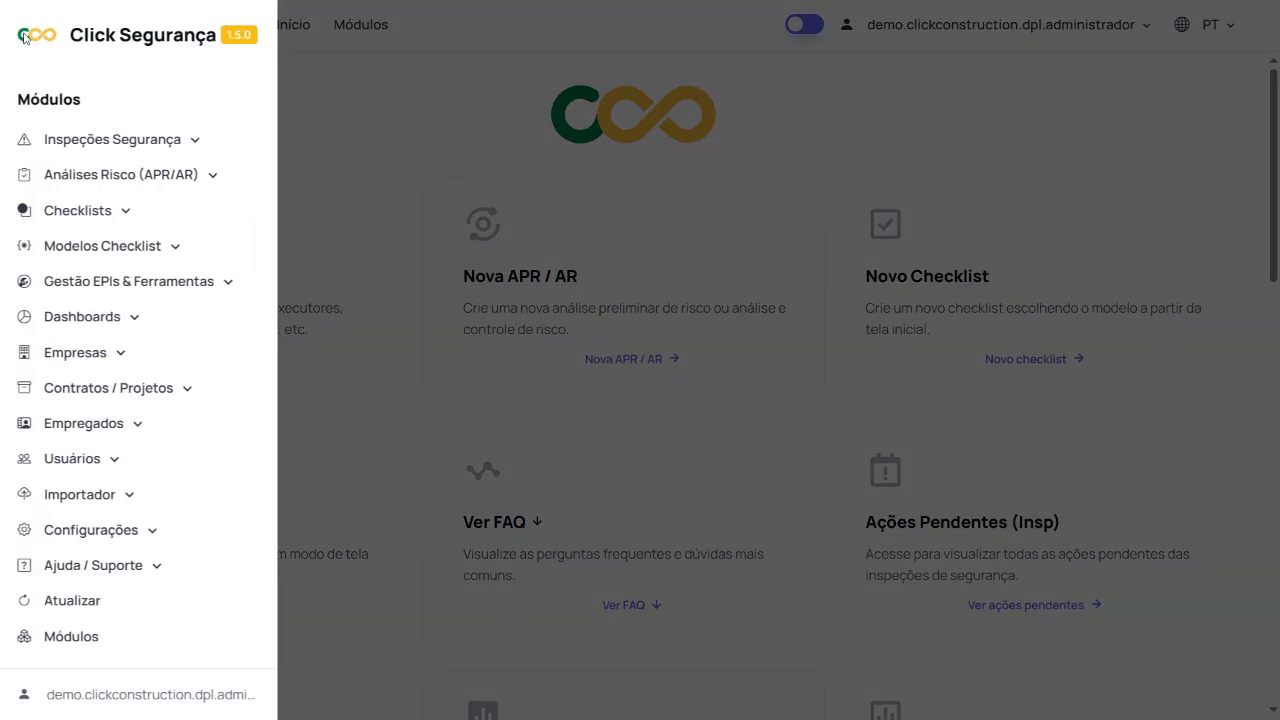
click(135, 143)
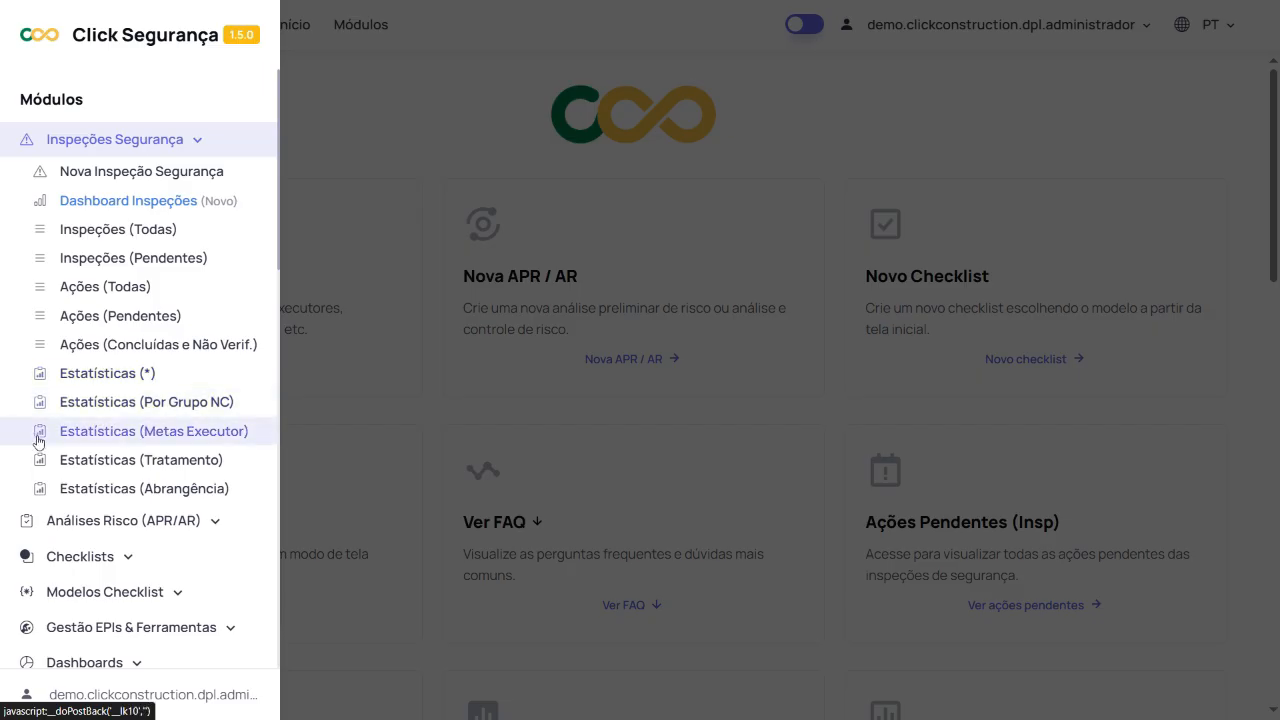
click(88, 377)
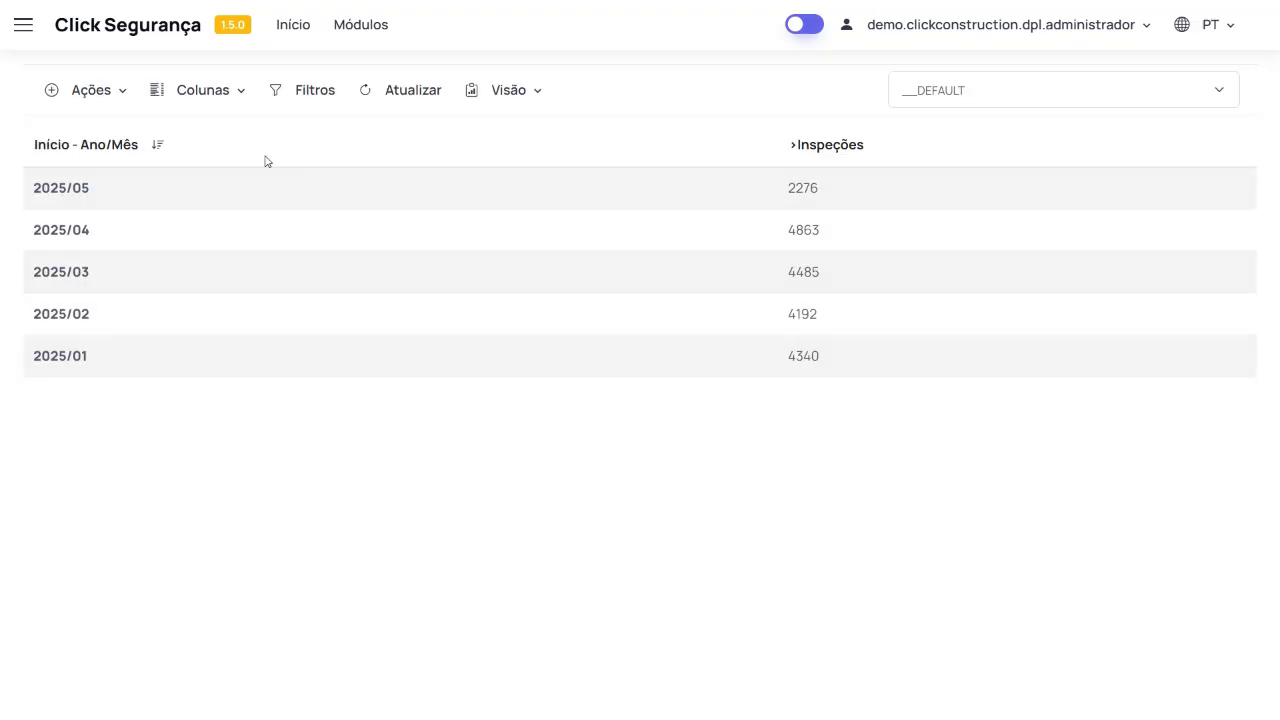
Review the statistics report's available column groups, export formats and view-saving options
click(213, 92)
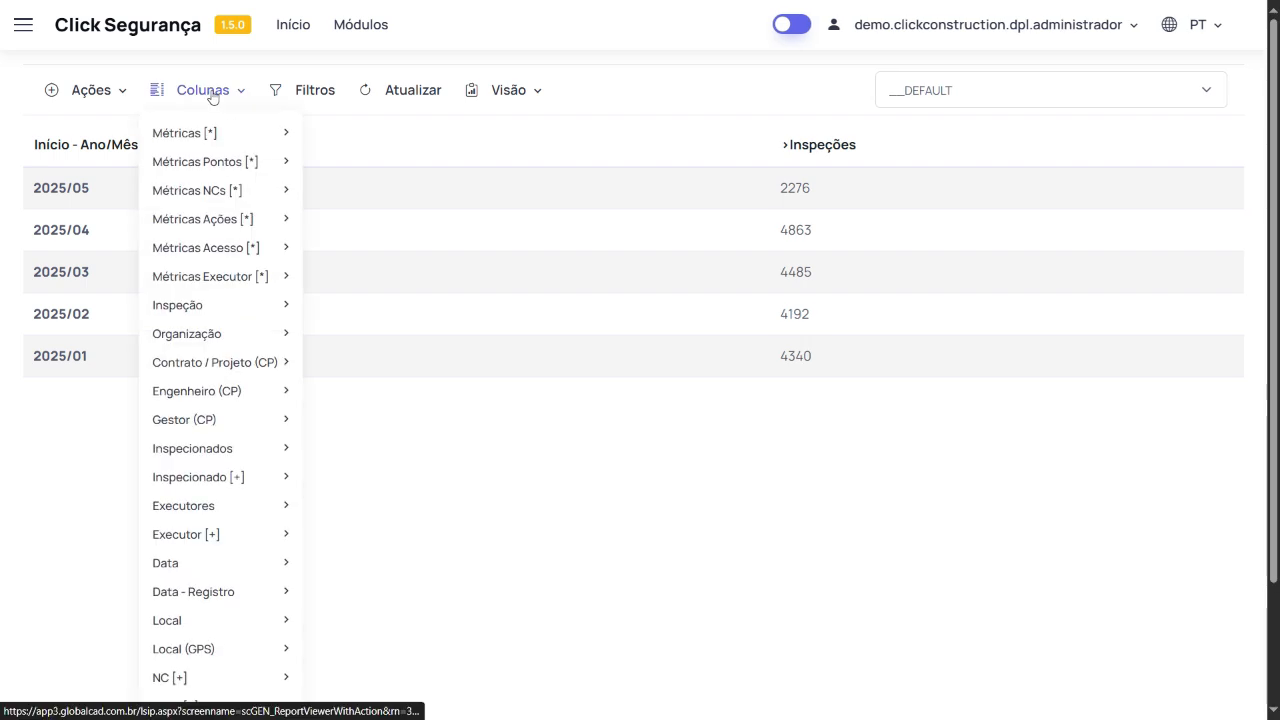
click(250, 105)
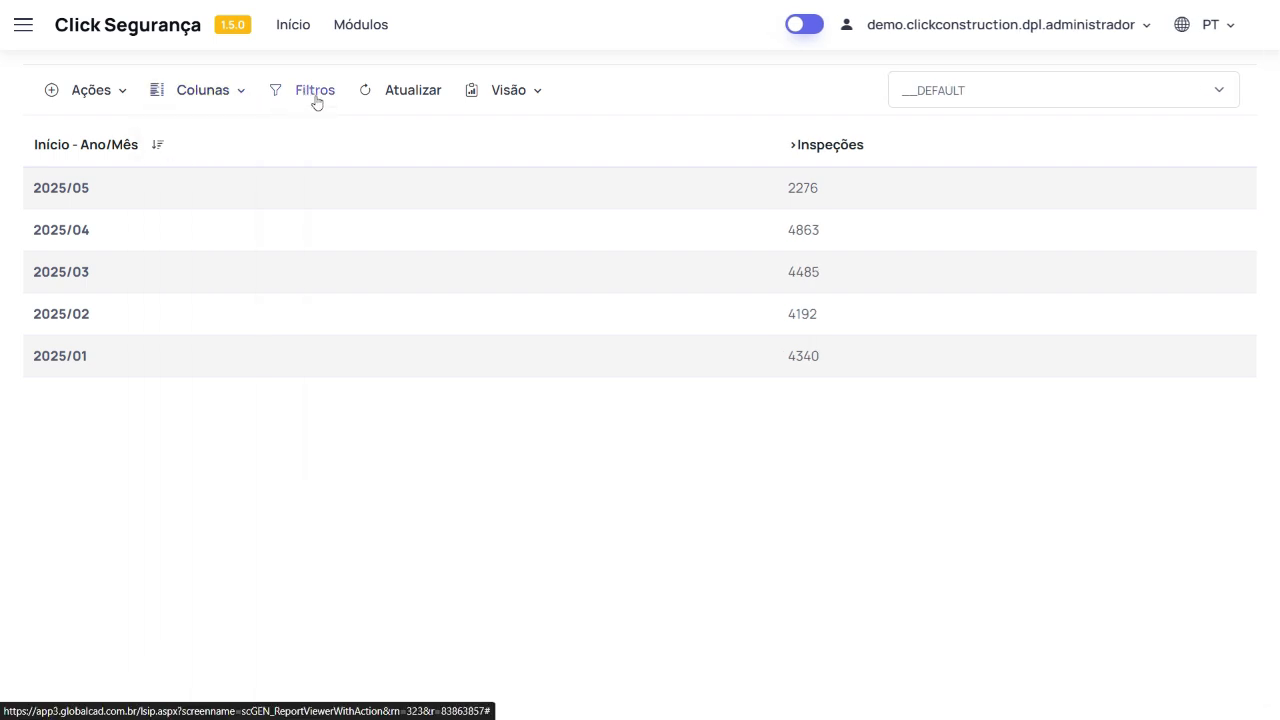
click(90, 90)
mouse_move(114, 134)
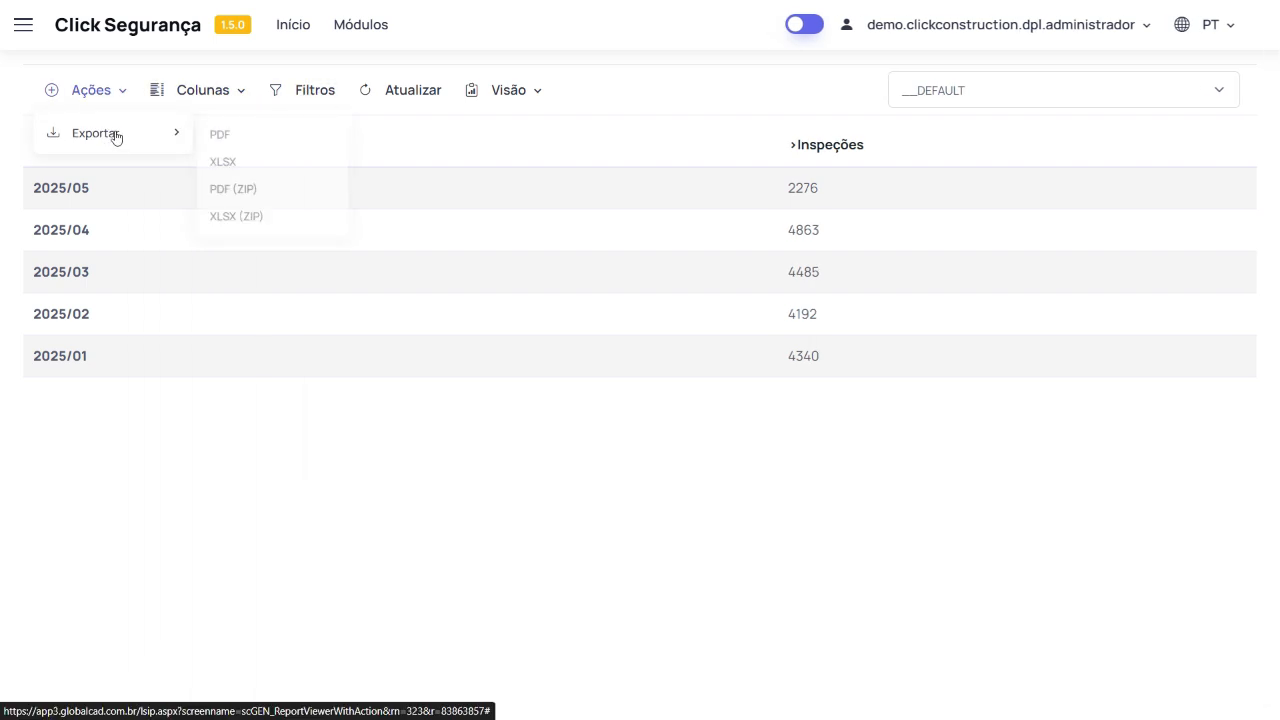
click(520, 101)
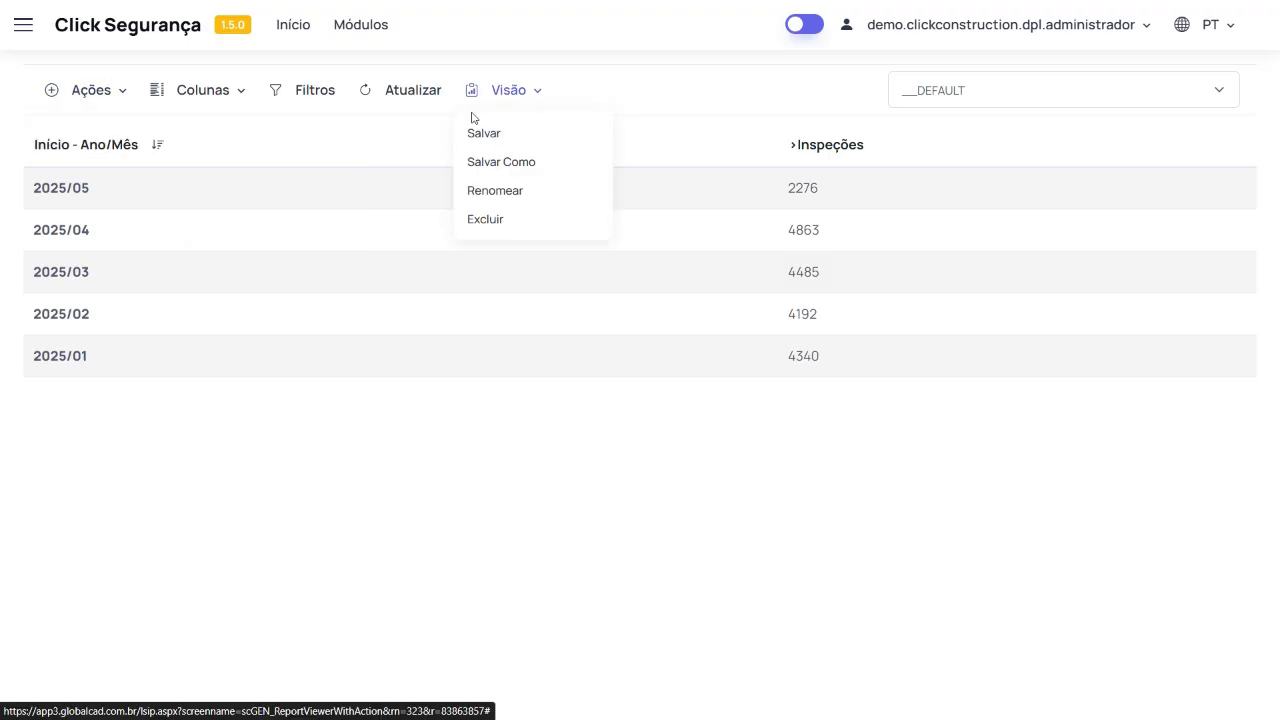
click(412, 147)
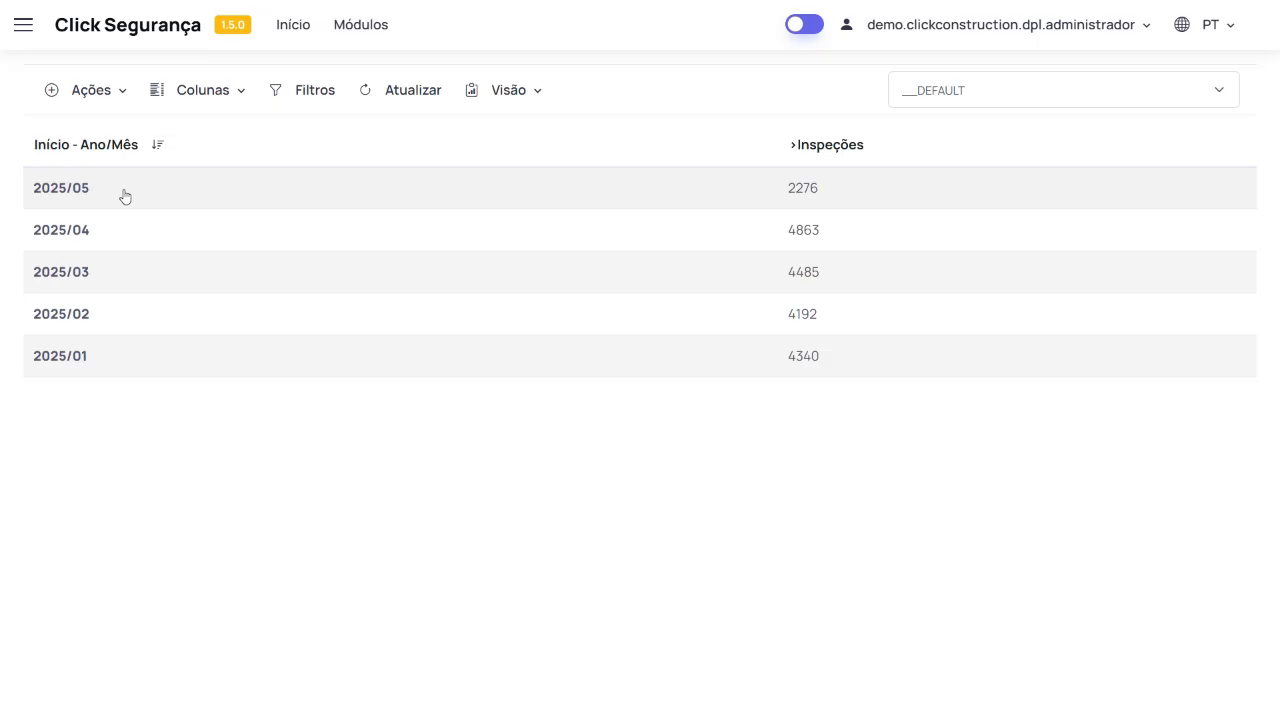
Remove the Início - Ano/Mês column from the inspection statistics report
click(214, 96)
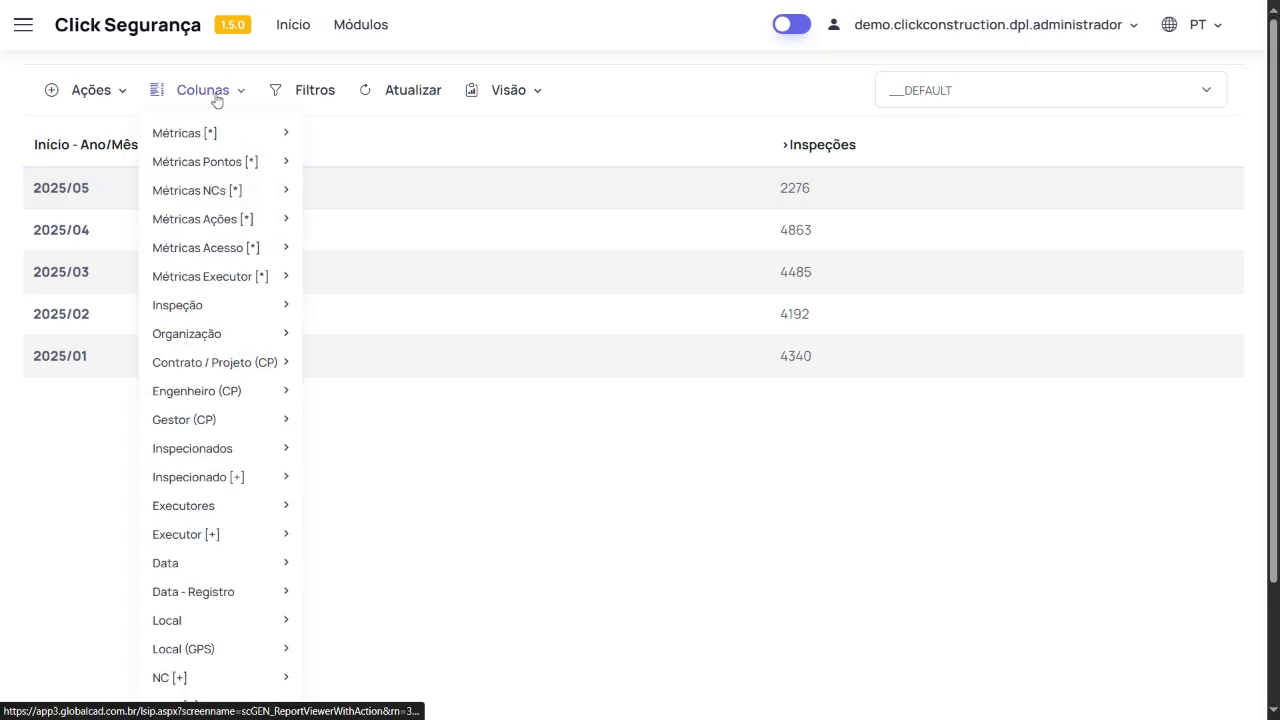
mouse_move(232, 256)
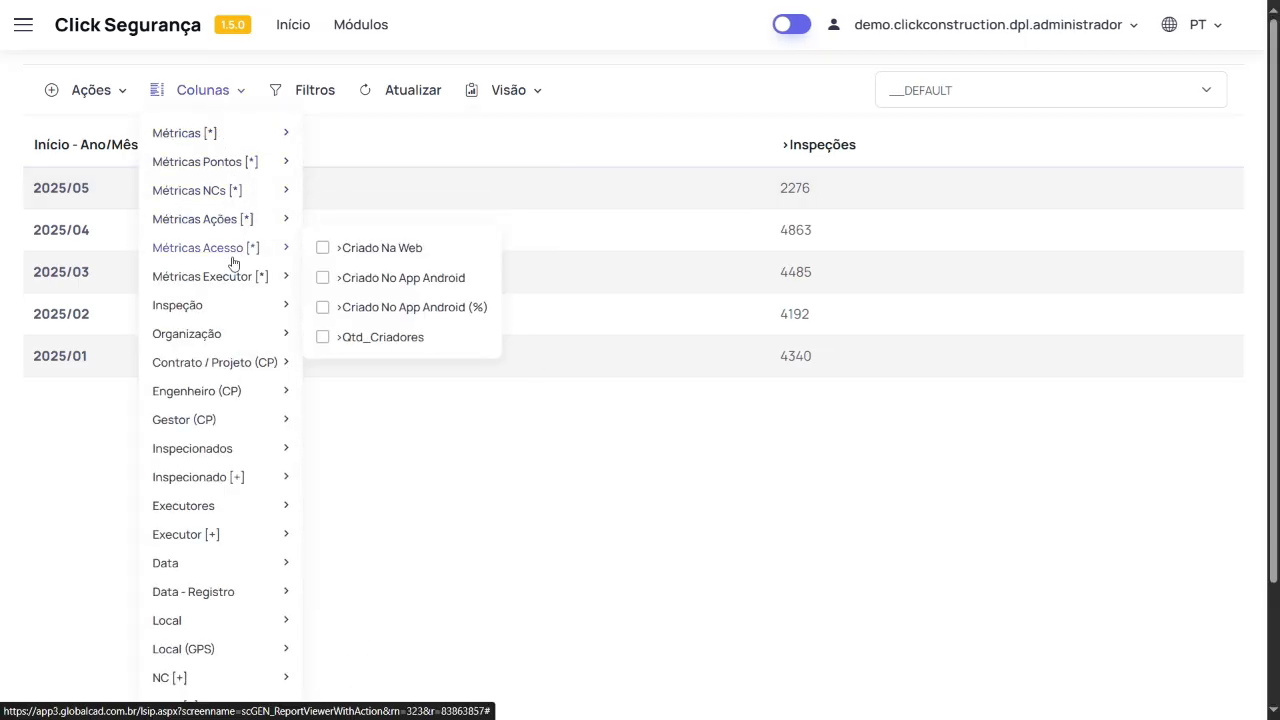
mouse_move(228, 567)
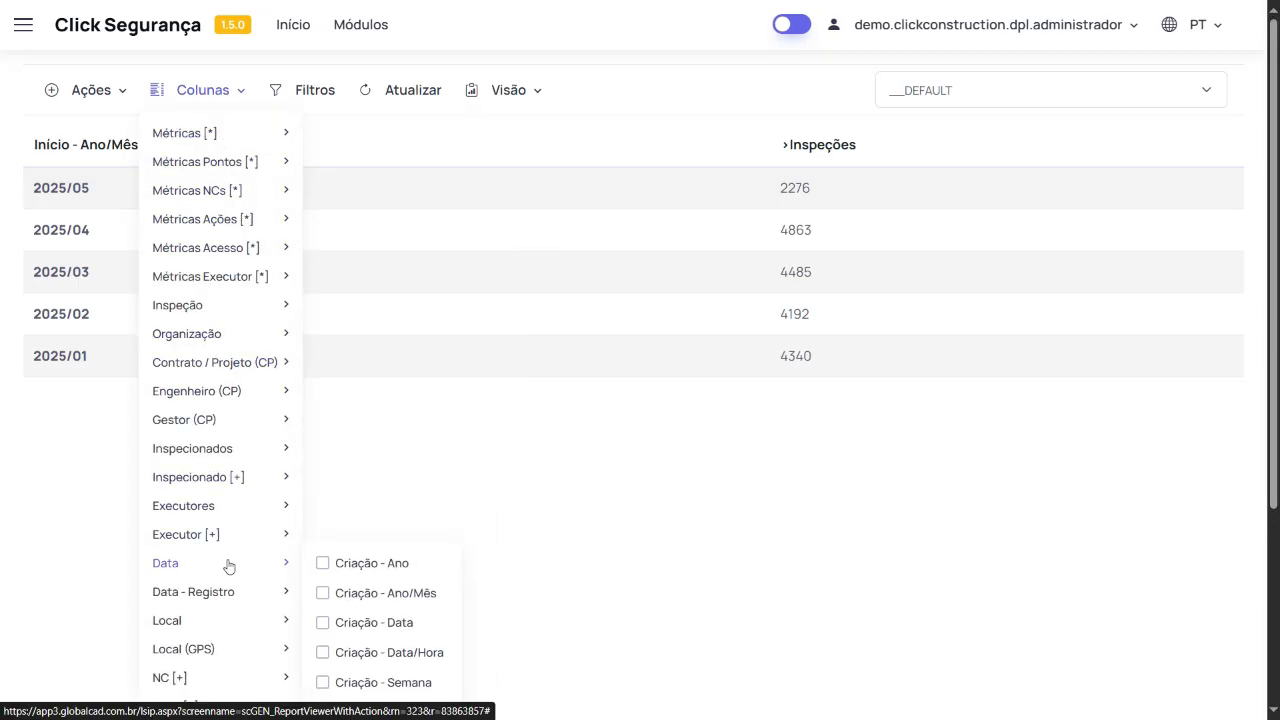
scroll(352, 600, down, 1)
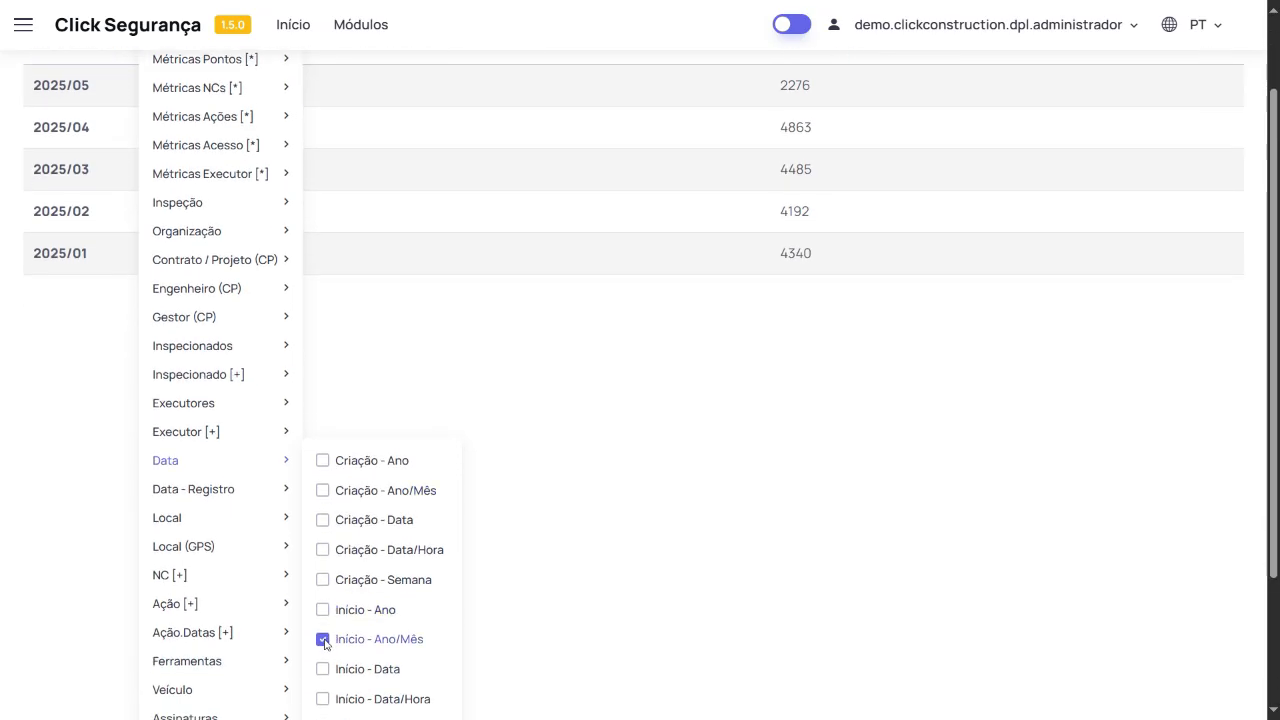
click(643, 367)
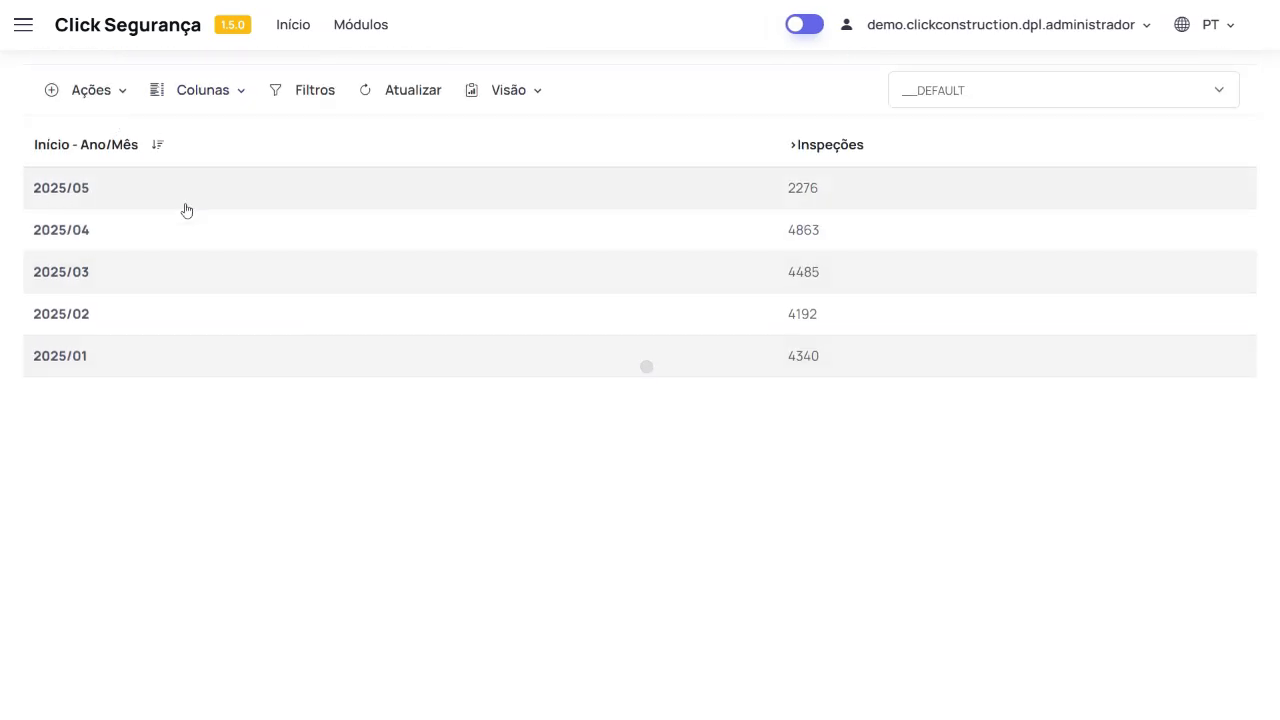
Add the Início - Data column to the statistics and sort the dates from newest to oldest
click(205, 92)
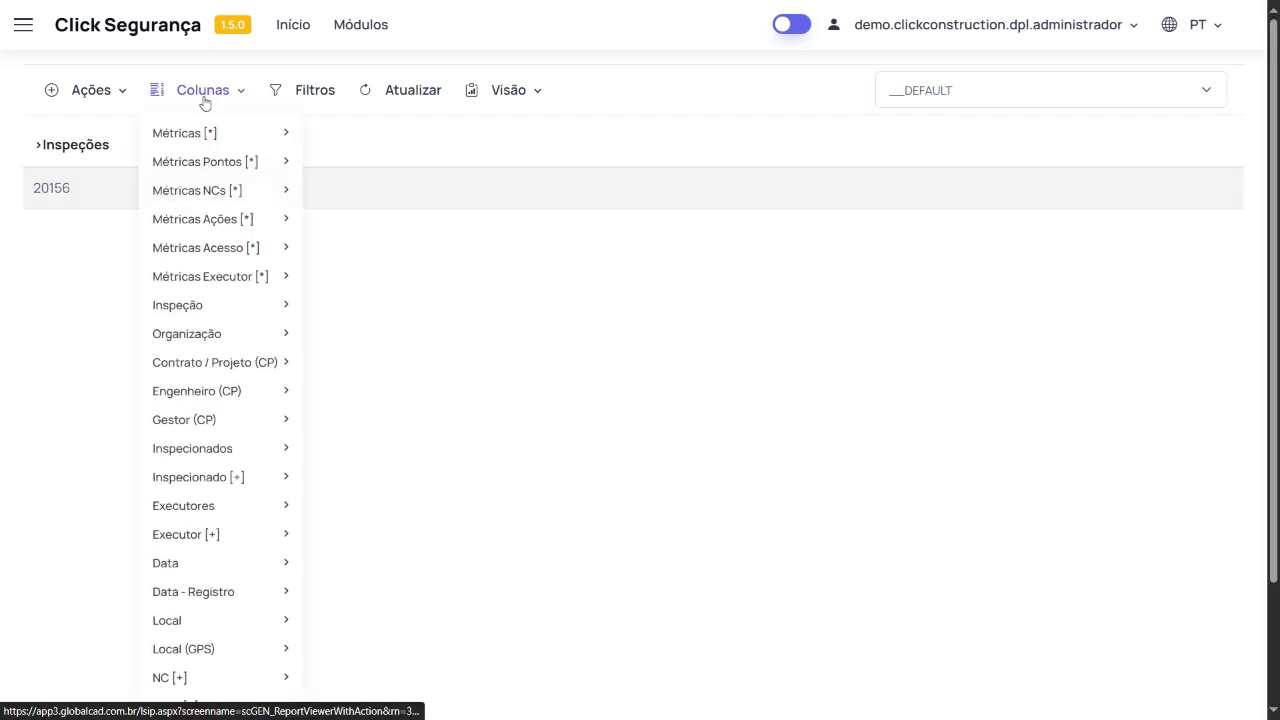
mouse_move(234, 568)
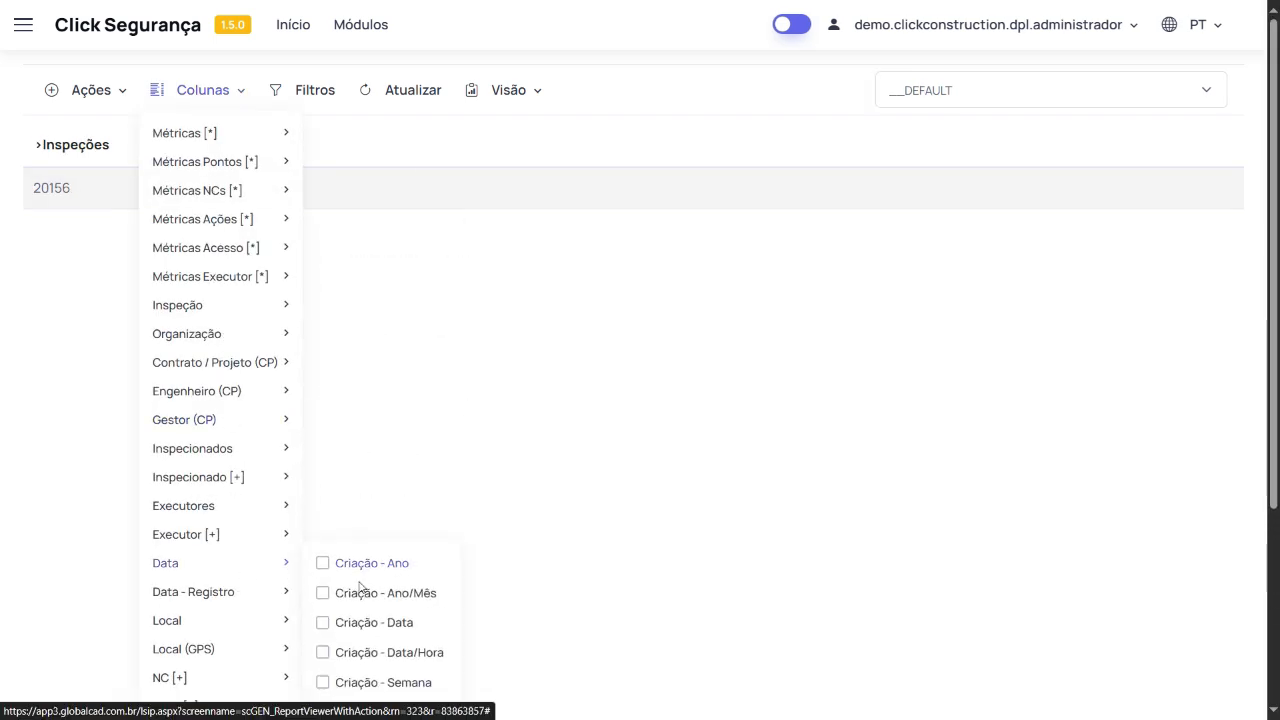
scroll(358, 588, down, 2)
scroll(360, 588, down, 1)
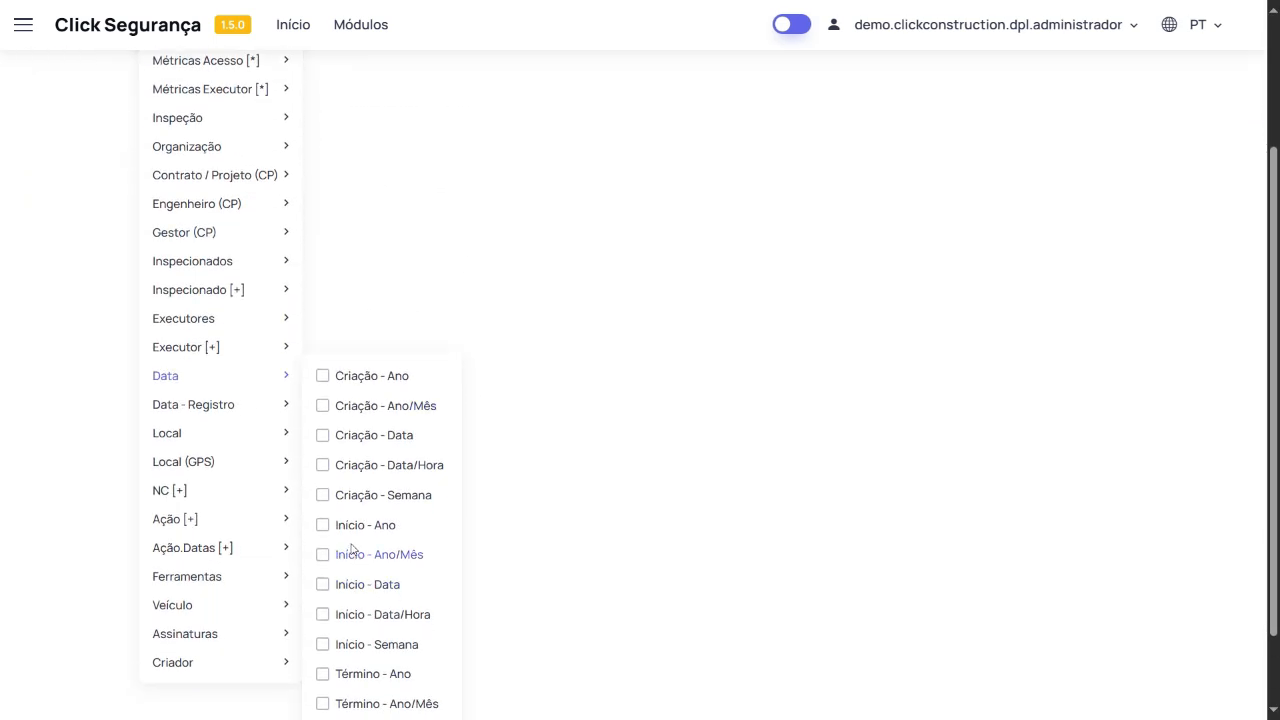
click(323, 587)
scroll(273, 392, up, 2)
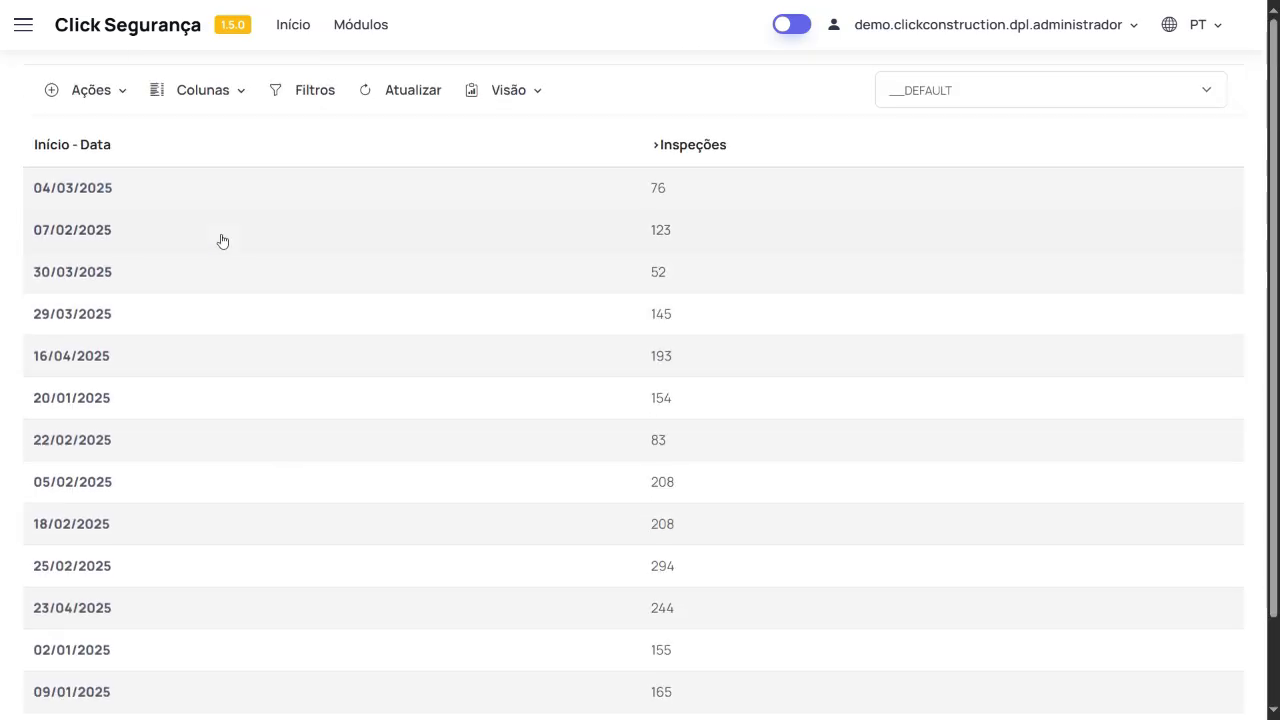
click(89, 146)
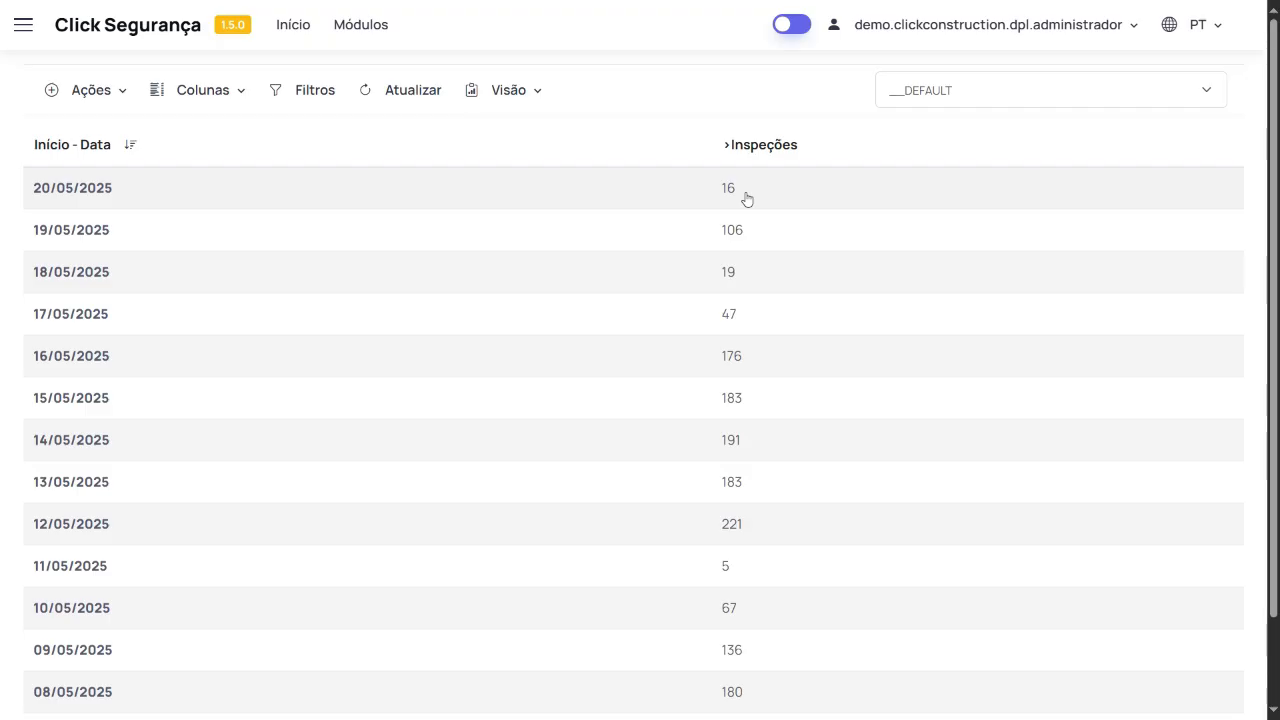
Add the NC count from the non-conformity metrics, Métricas NCs, as a column of the daily statistics
click(201, 90)
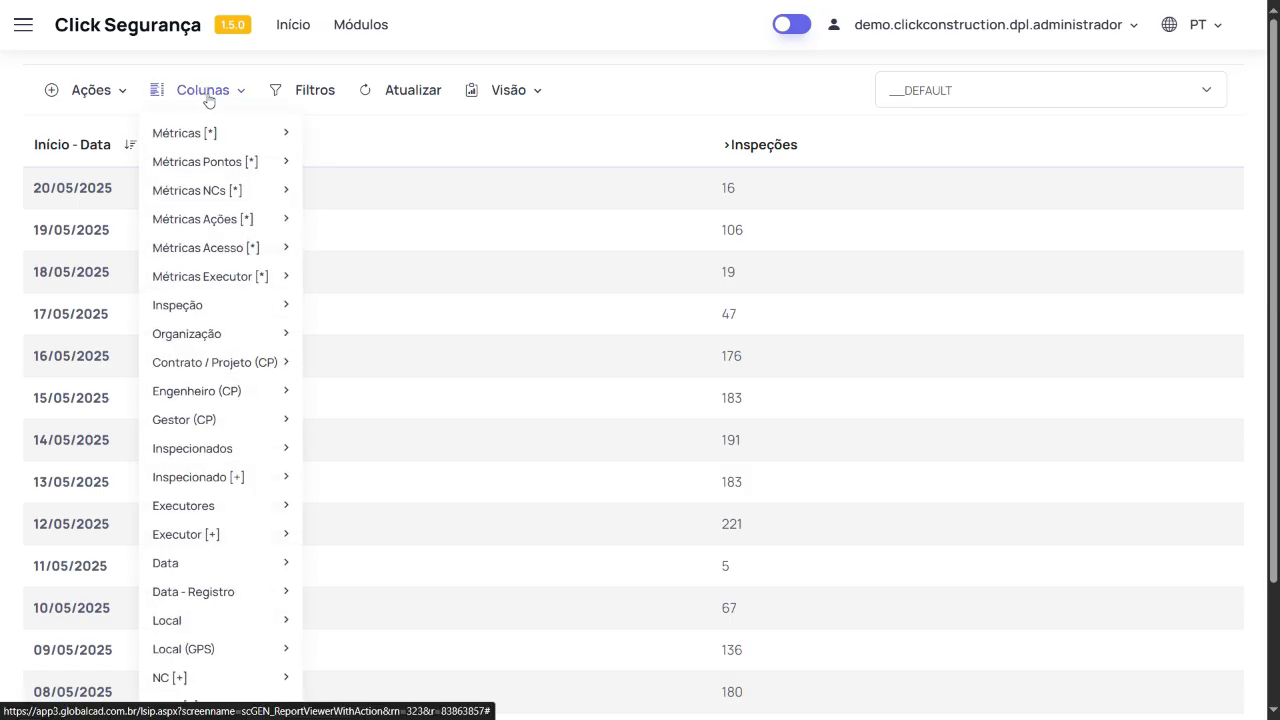
mouse_move(208, 132)
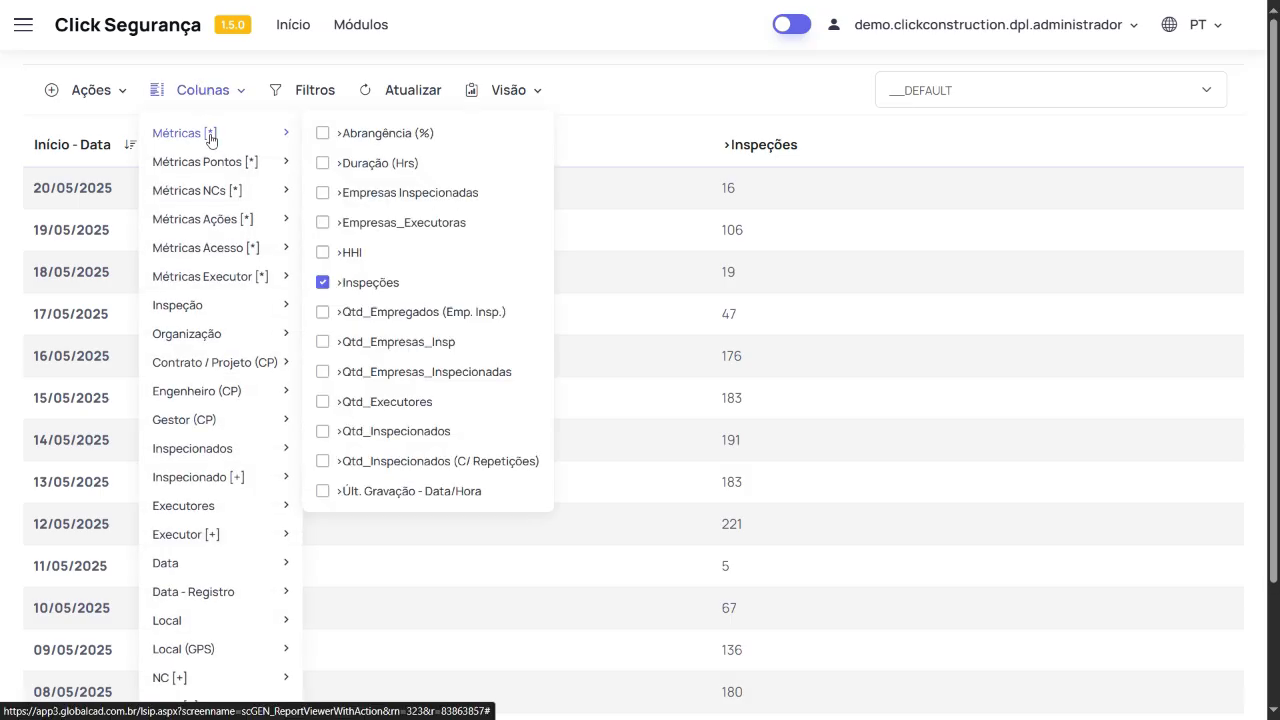
mouse_move(217, 163)
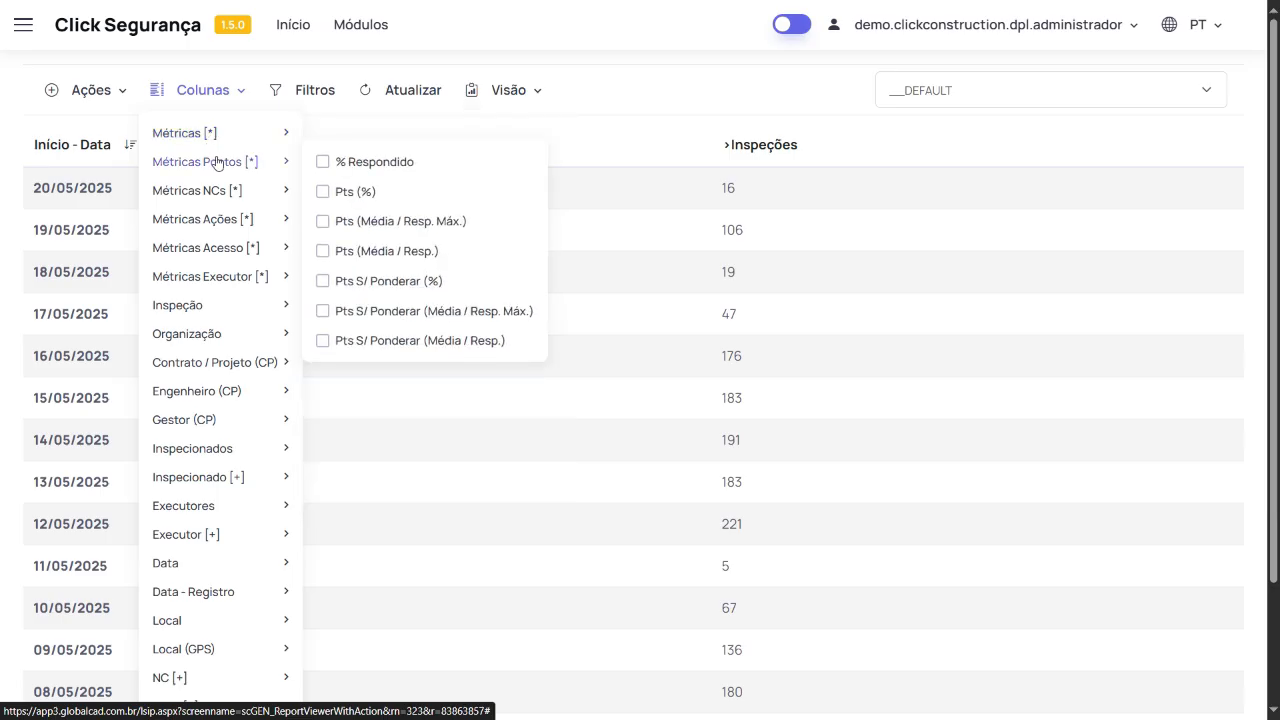
mouse_move(222, 190)
mouse_move(226, 221)
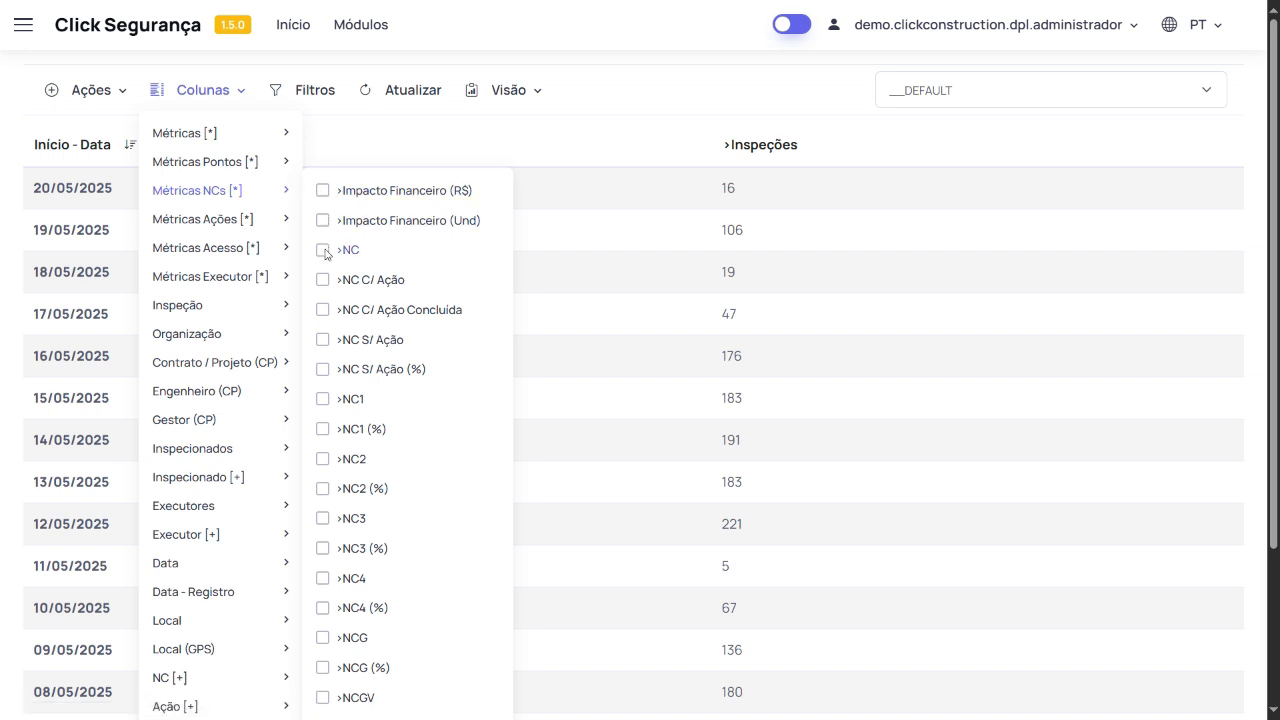
click(323, 250)
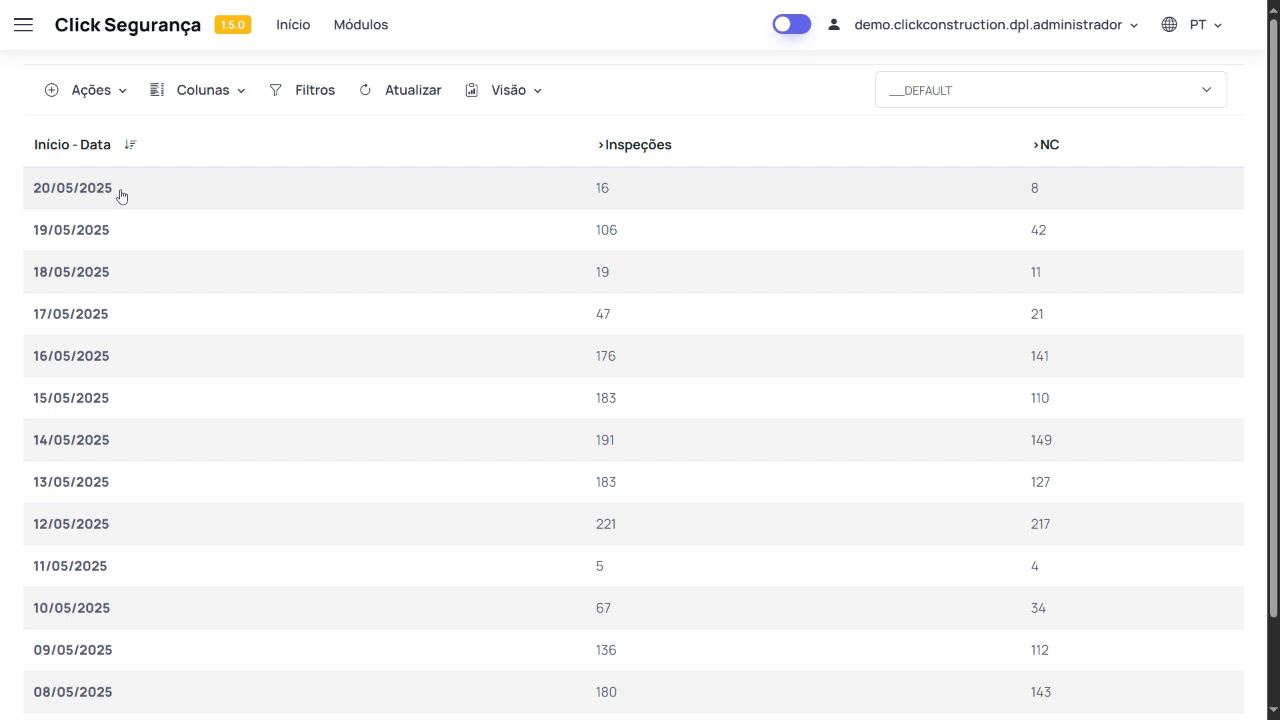
Remove the Início - Data column from the statistics, keeping the Inspeções and NC metrics
click(214, 99)
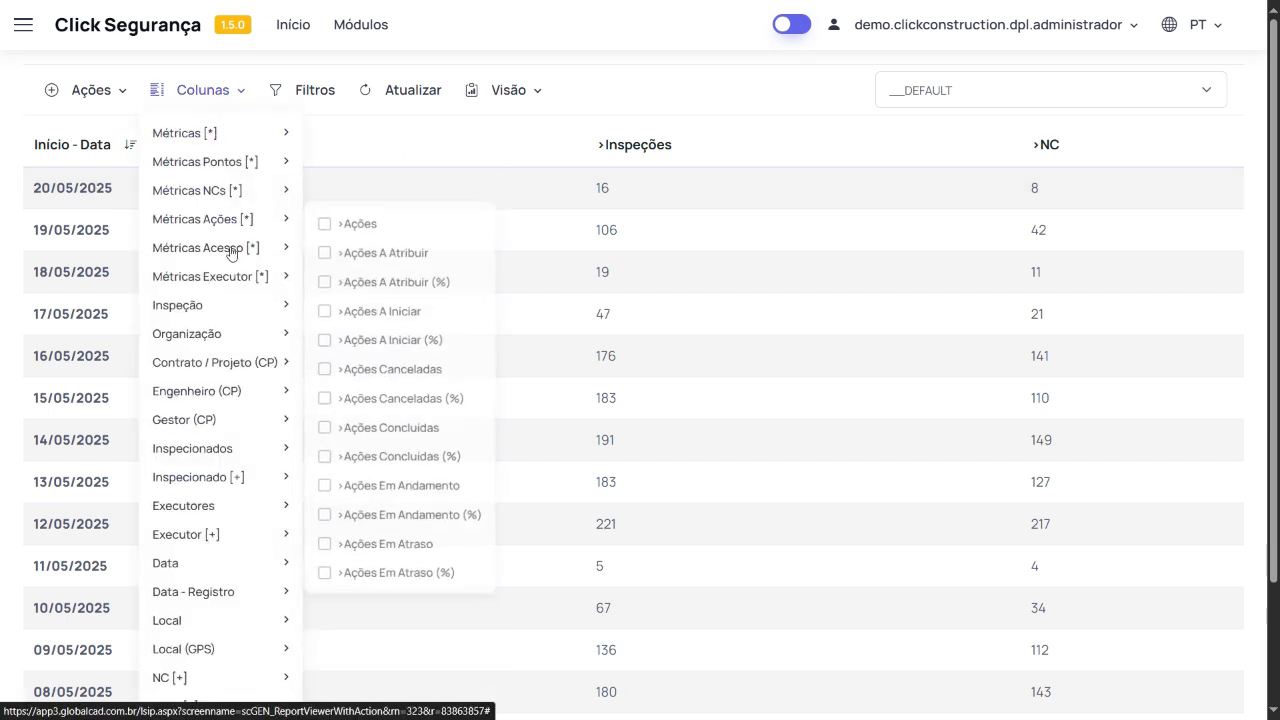
mouse_move(217, 567)
scroll(341, 592, down, 3)
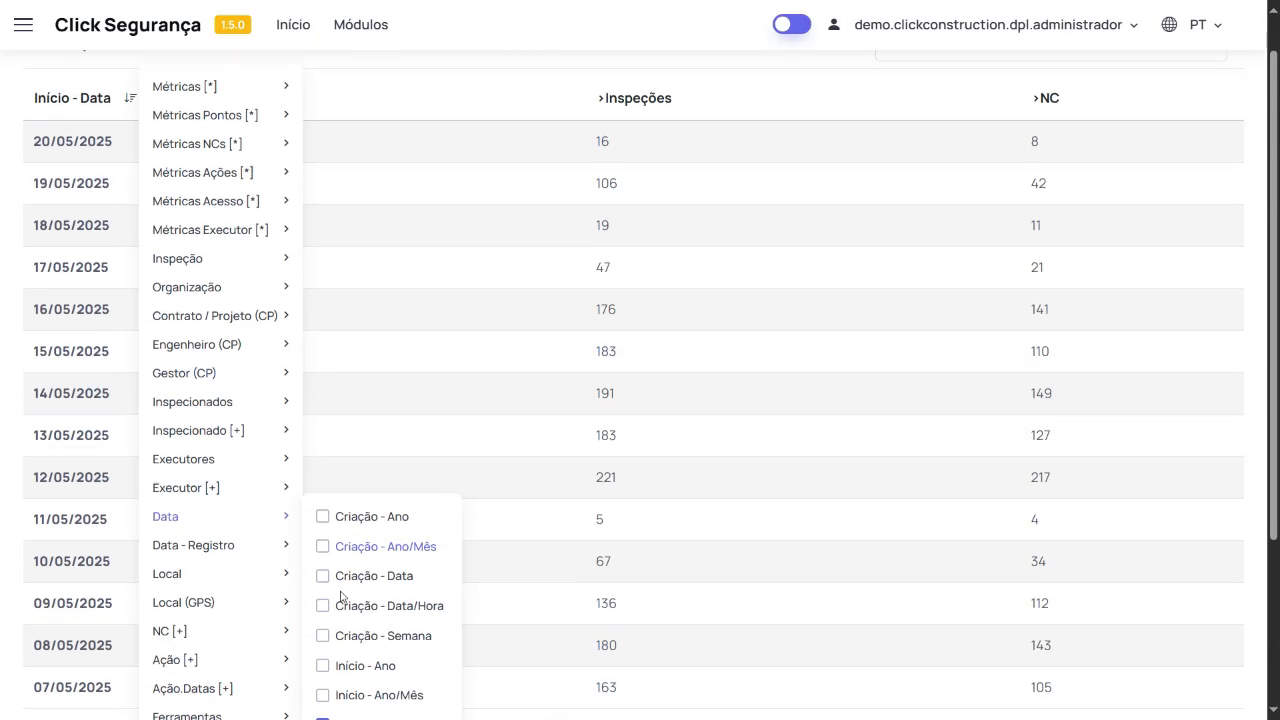
click(325, 635)
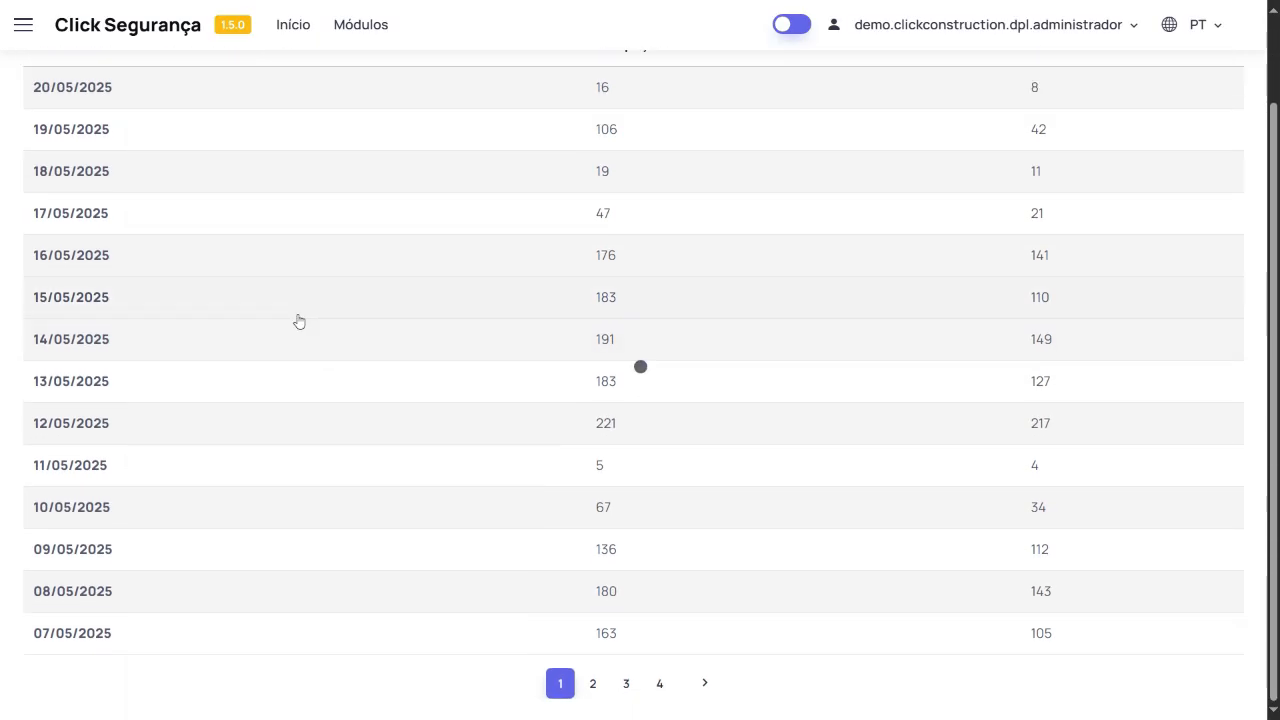
scroll(298, 321, up, 1)
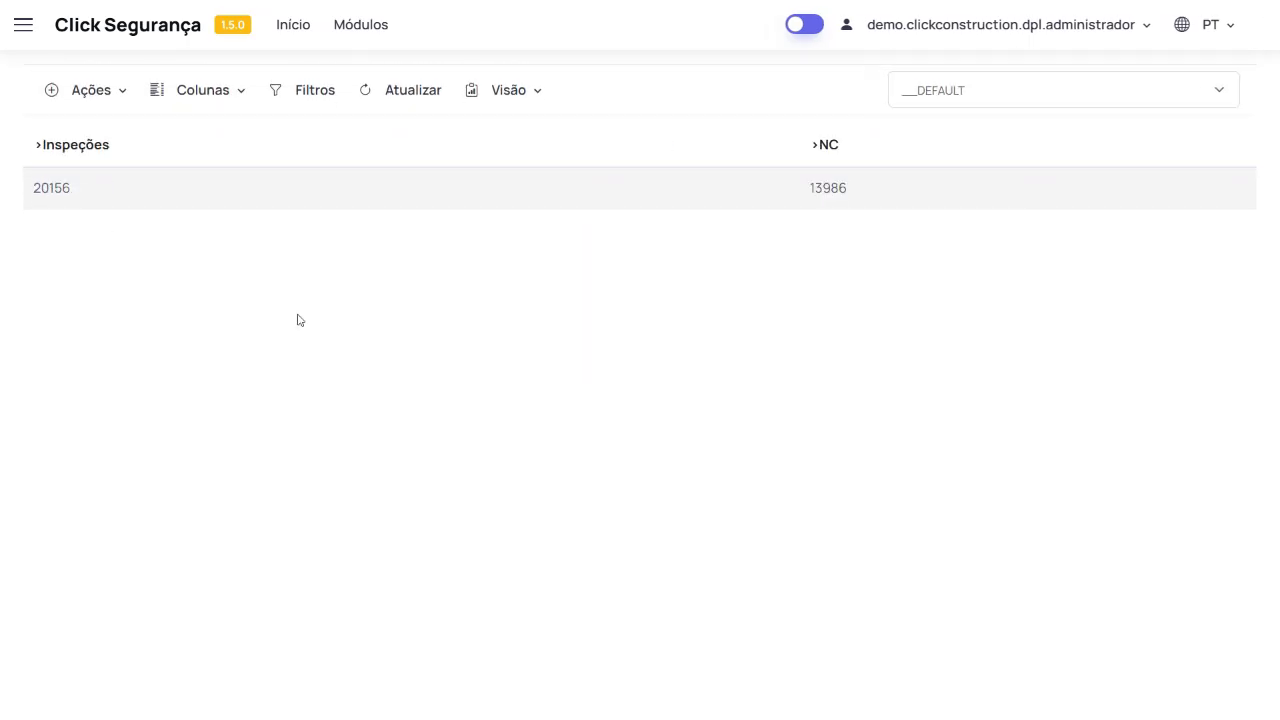
Break the statistics down by Cidade and sort the cities by Inspeções in descending order
click(222, 98)
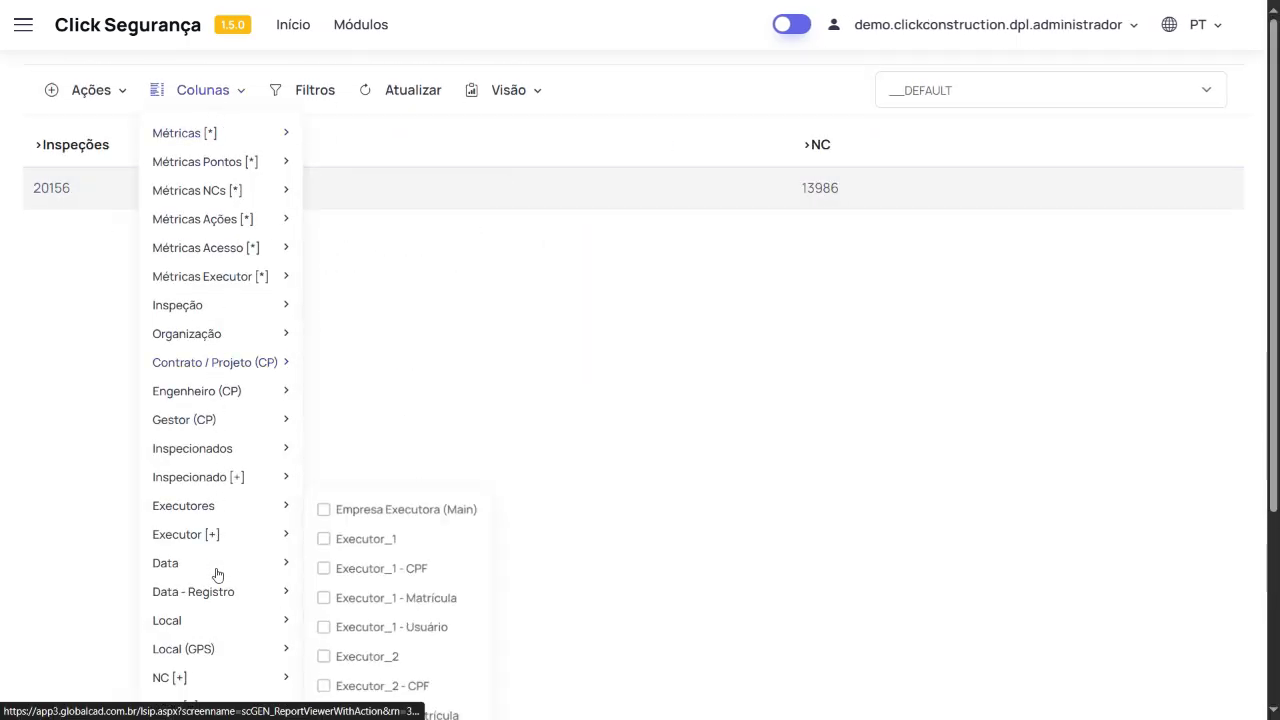
mouse_move(214, 620)
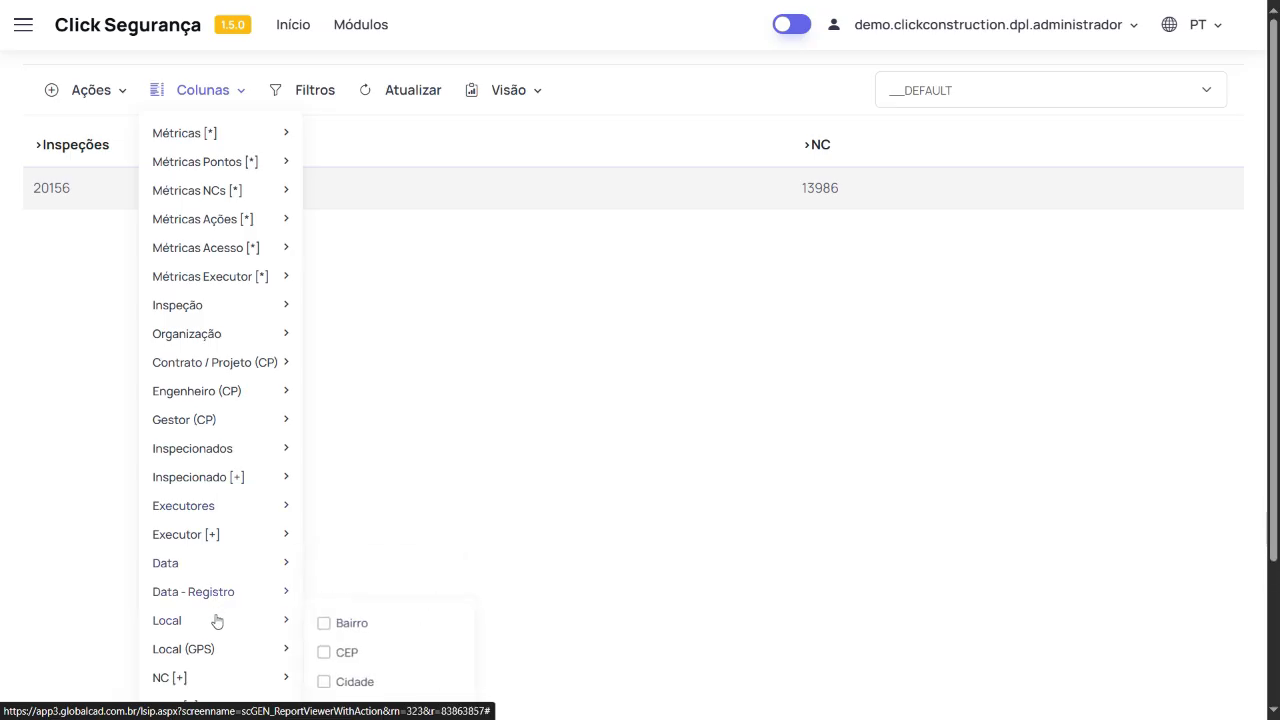
click(323, 680)
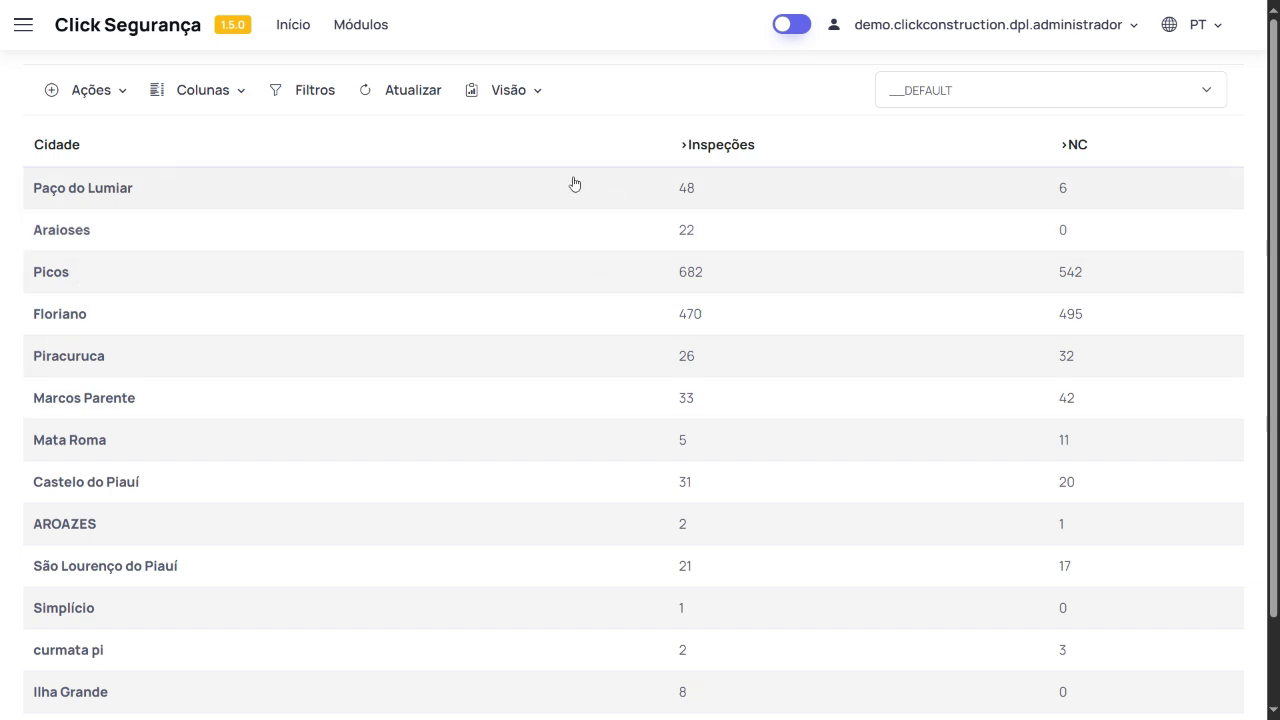
click(713, 148)
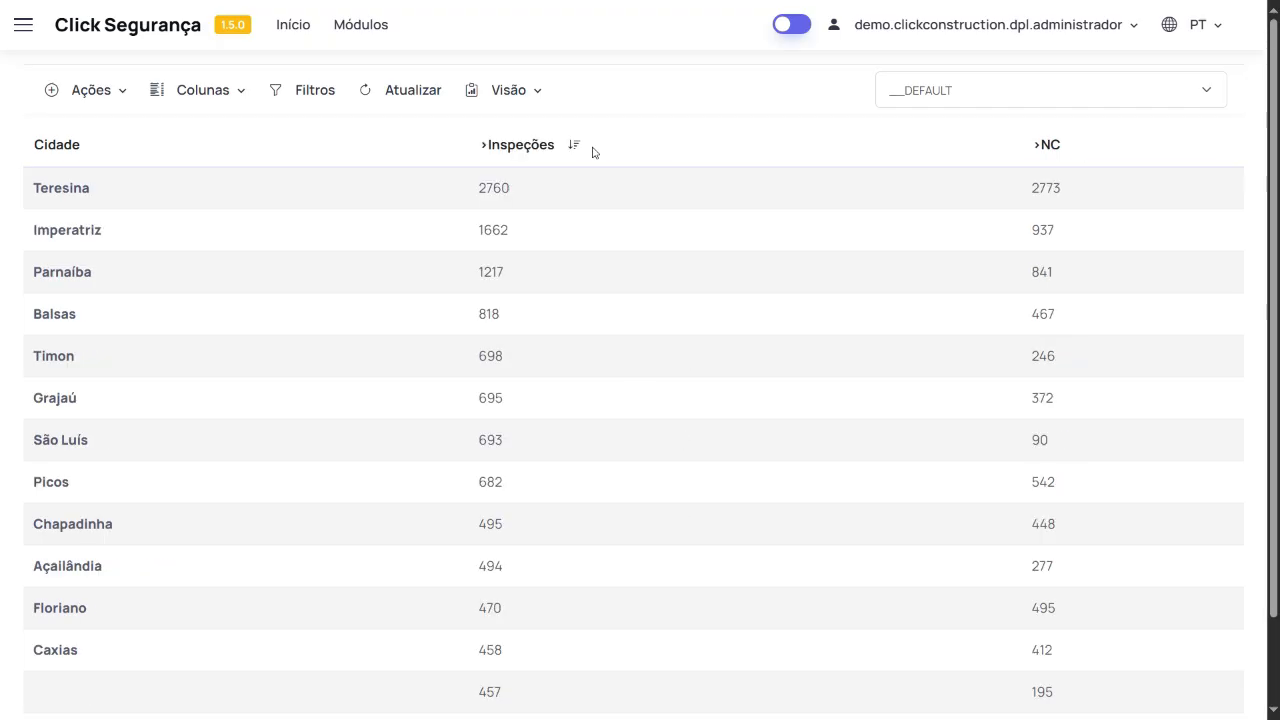
Save the city statistics as a new report view named ">Demonstração Plataforma GlobalCad"
mouse_move(523, 114)
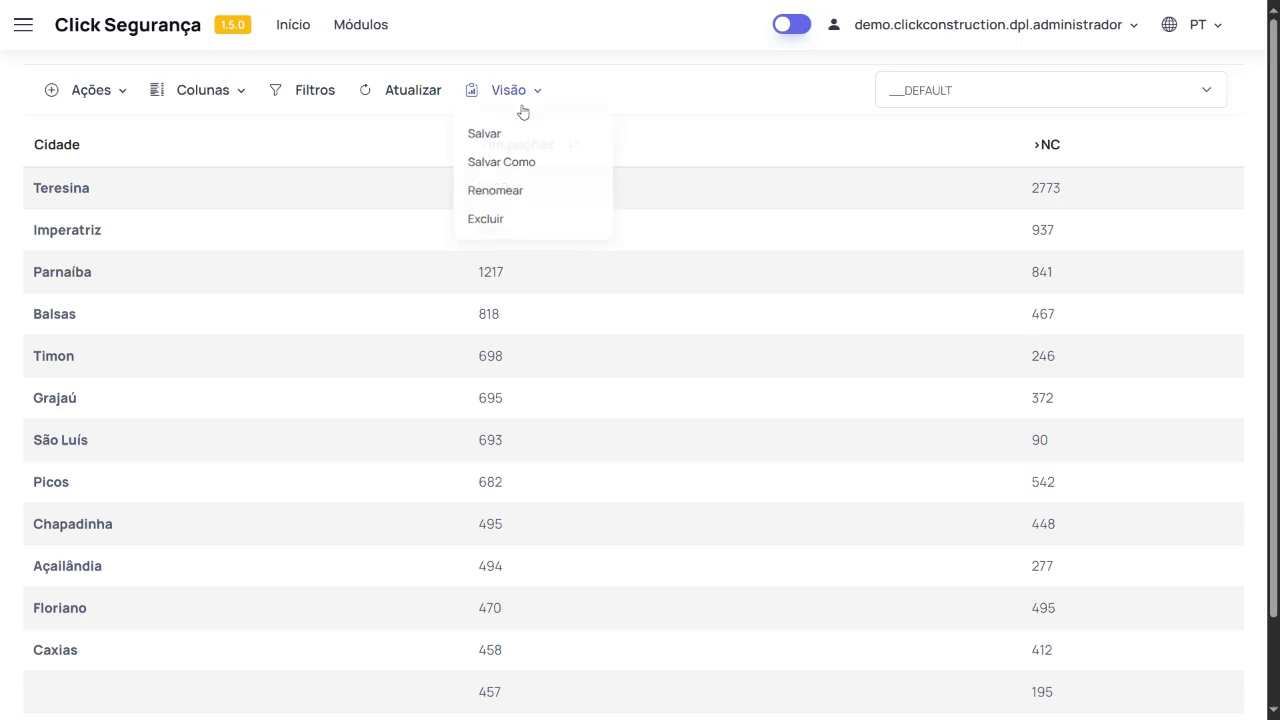
click(517, 163)
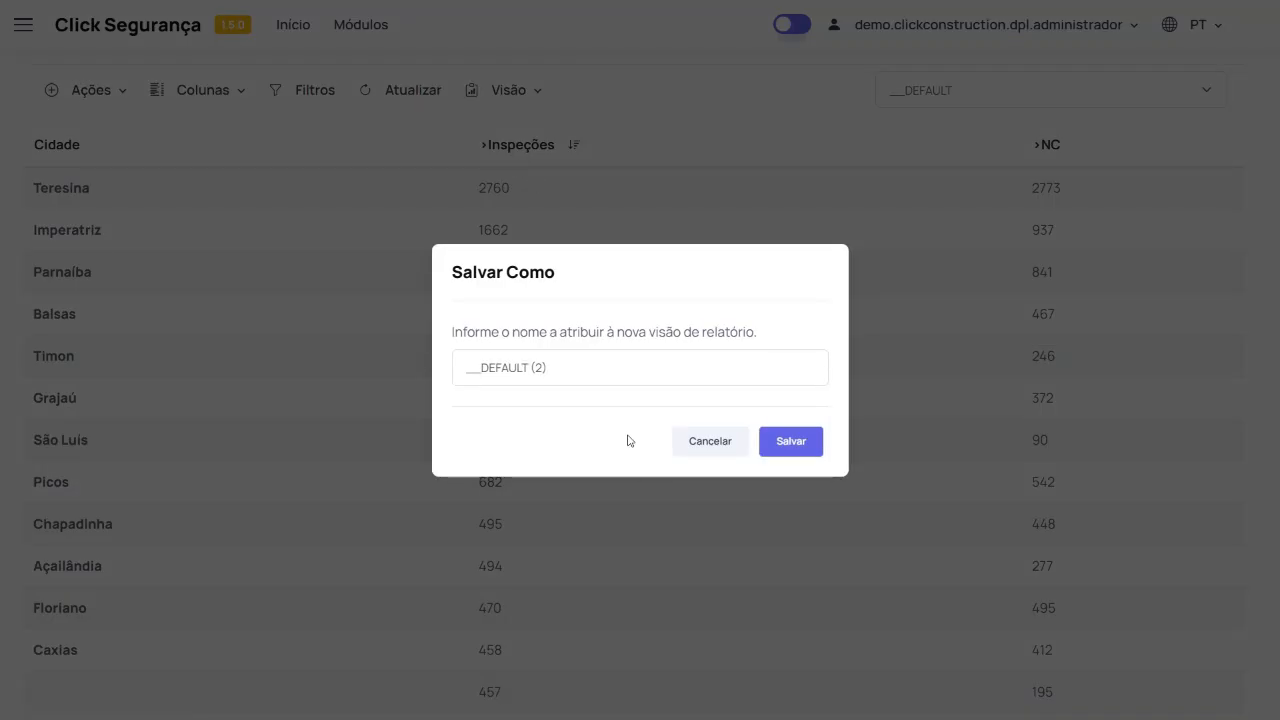
click(603, 369)
key(ctrl+a)
text(>Demonstração Pla)
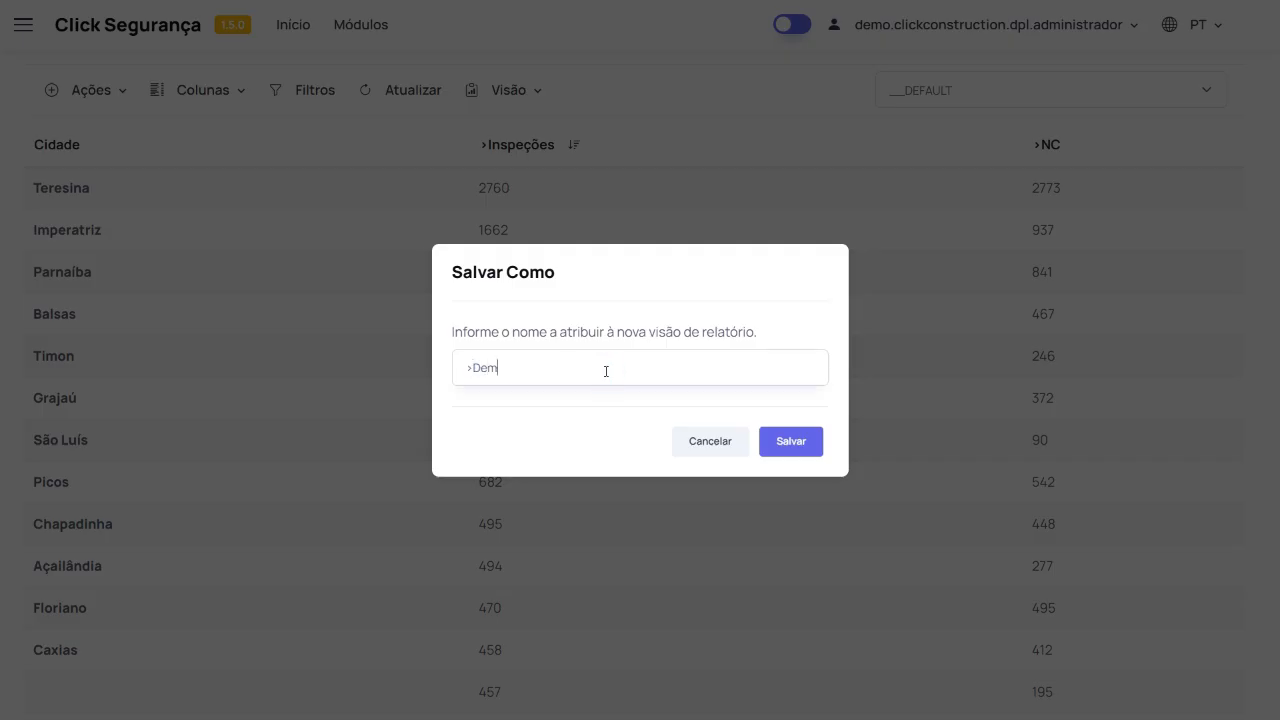
text(taforma GlobalCad)
click(772, 447)
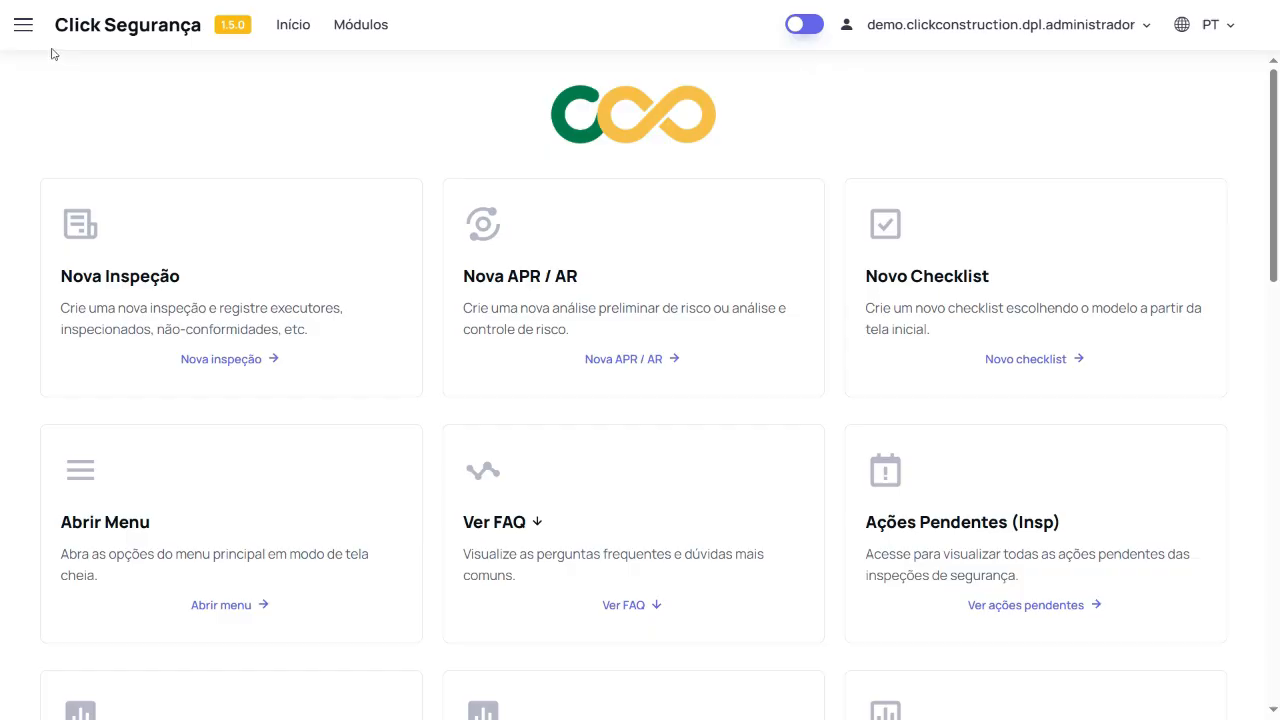
Open Dashboard Inspeções from the Inspeções Segurança module
click(23, 25)
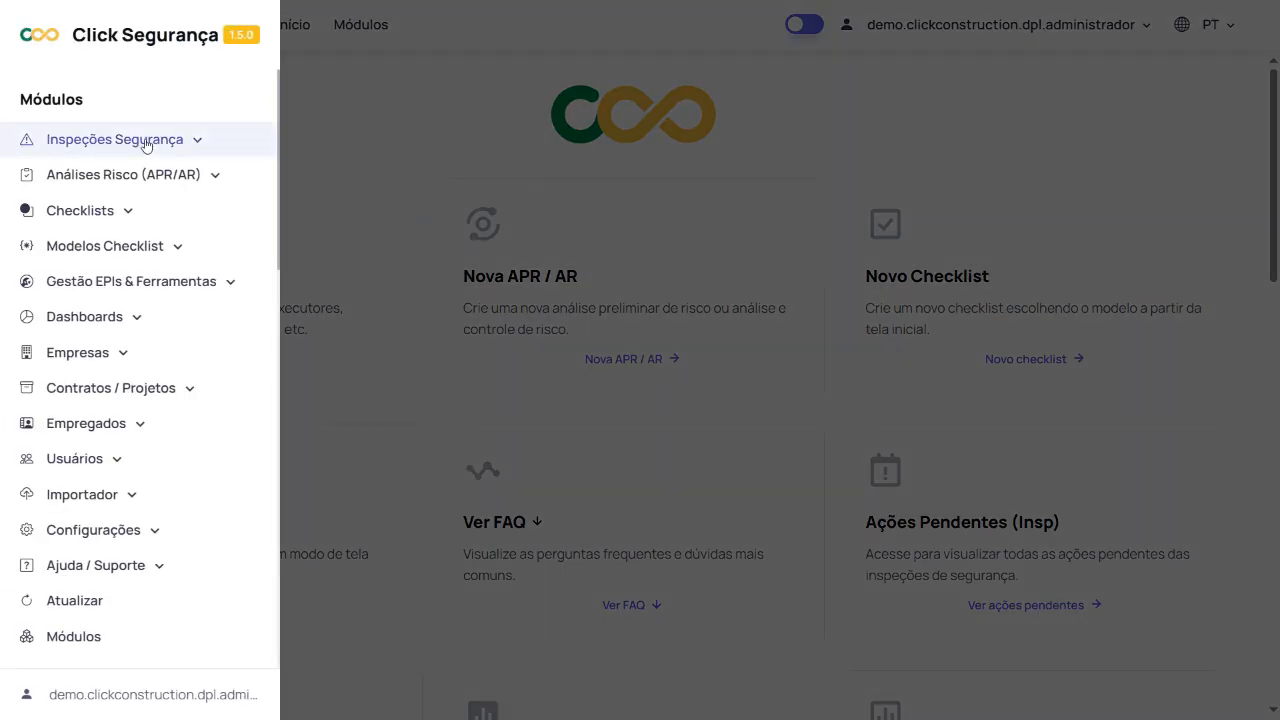
click(137, 146)
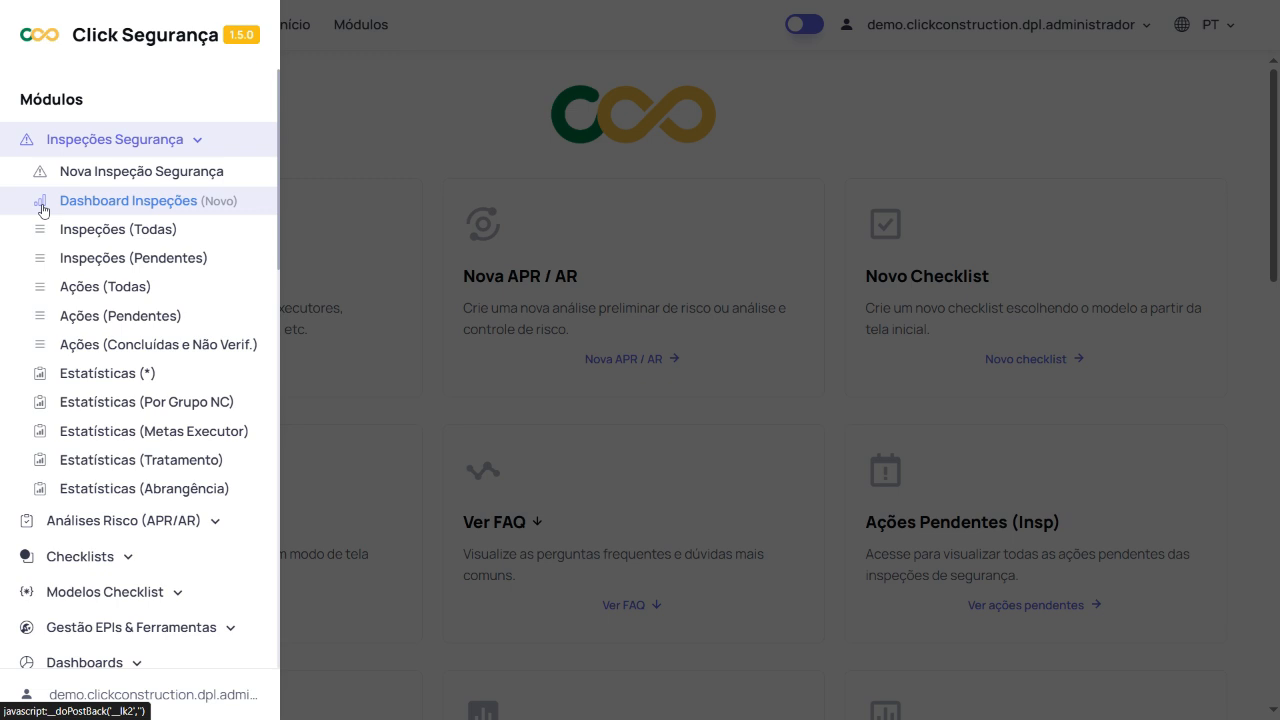
click(105, 205)
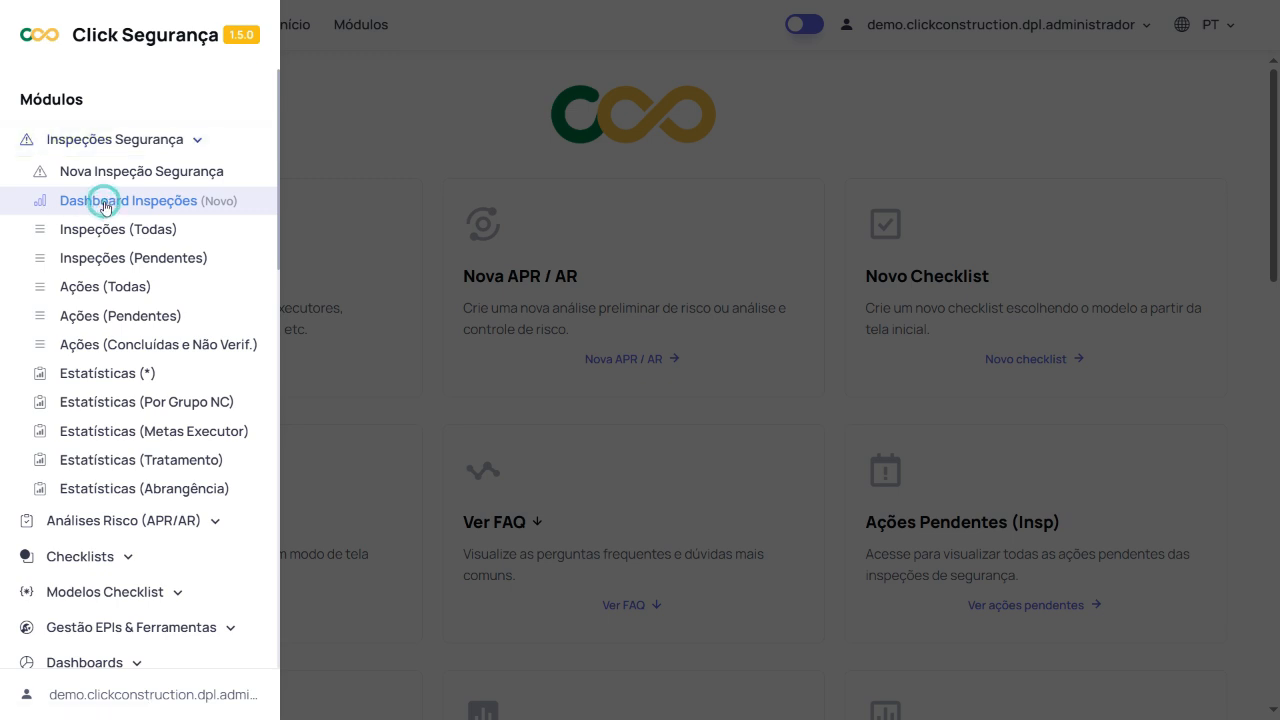
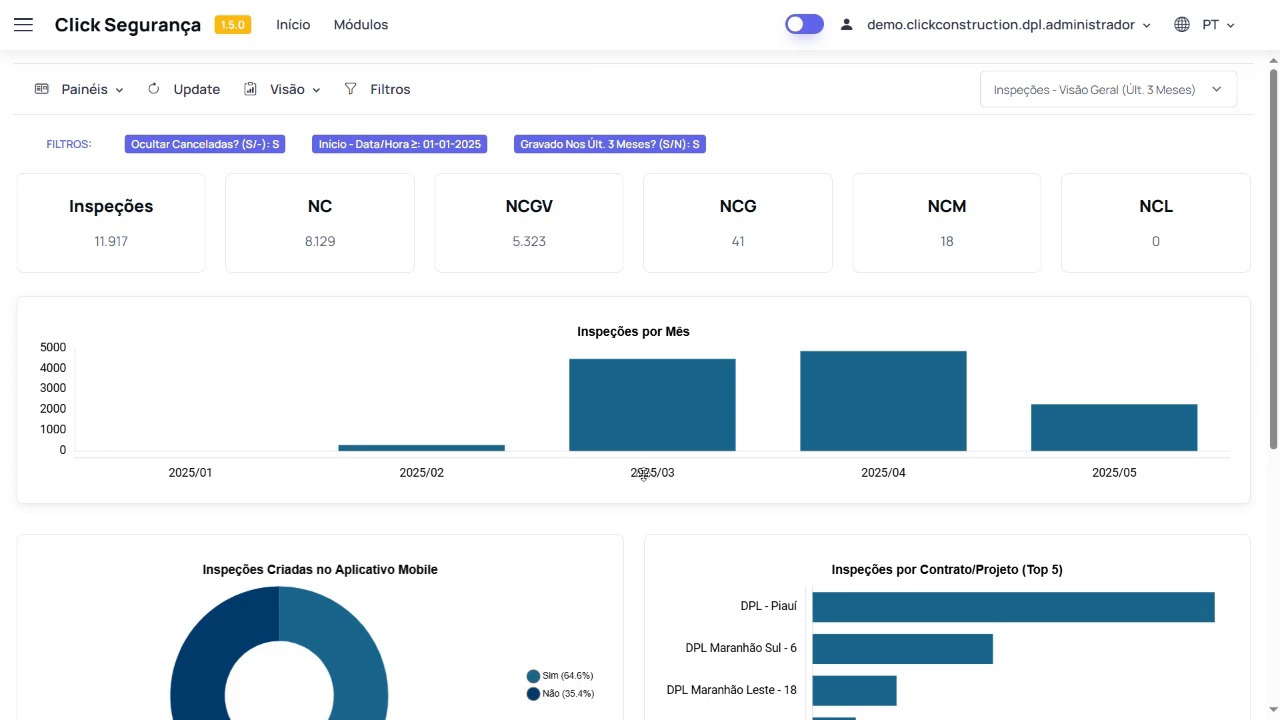
Examine the monthly and mobile-app inspection charts and the Não Conformidades and Ações panels, ending back on the Inspeções panel
mouse_move(660, 431)
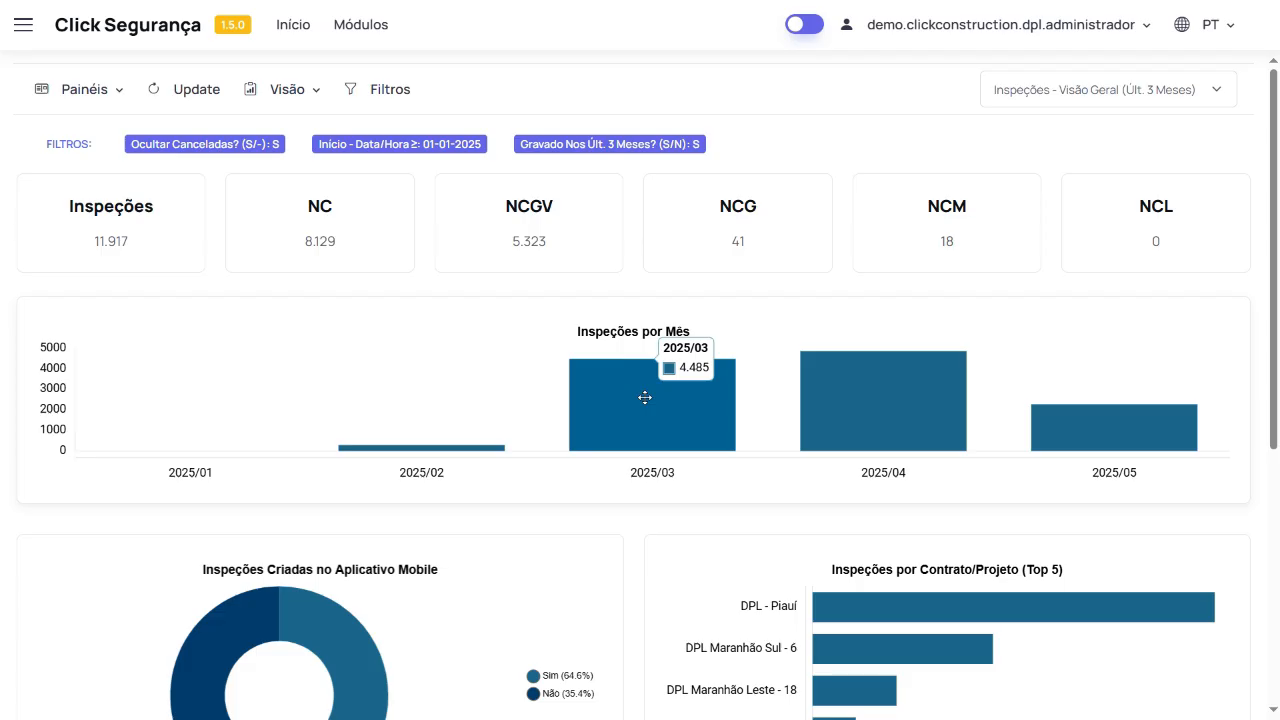
scroll(645, 398, down, 2)
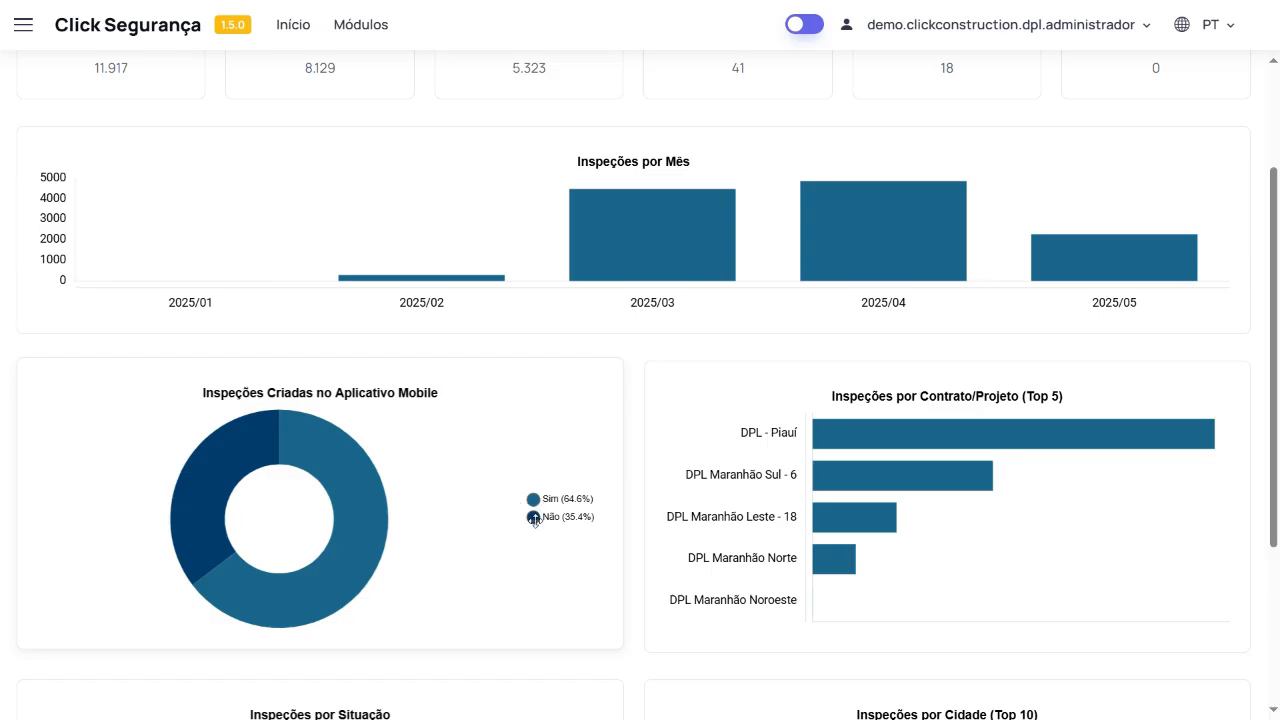
mouse_move(346, 479)
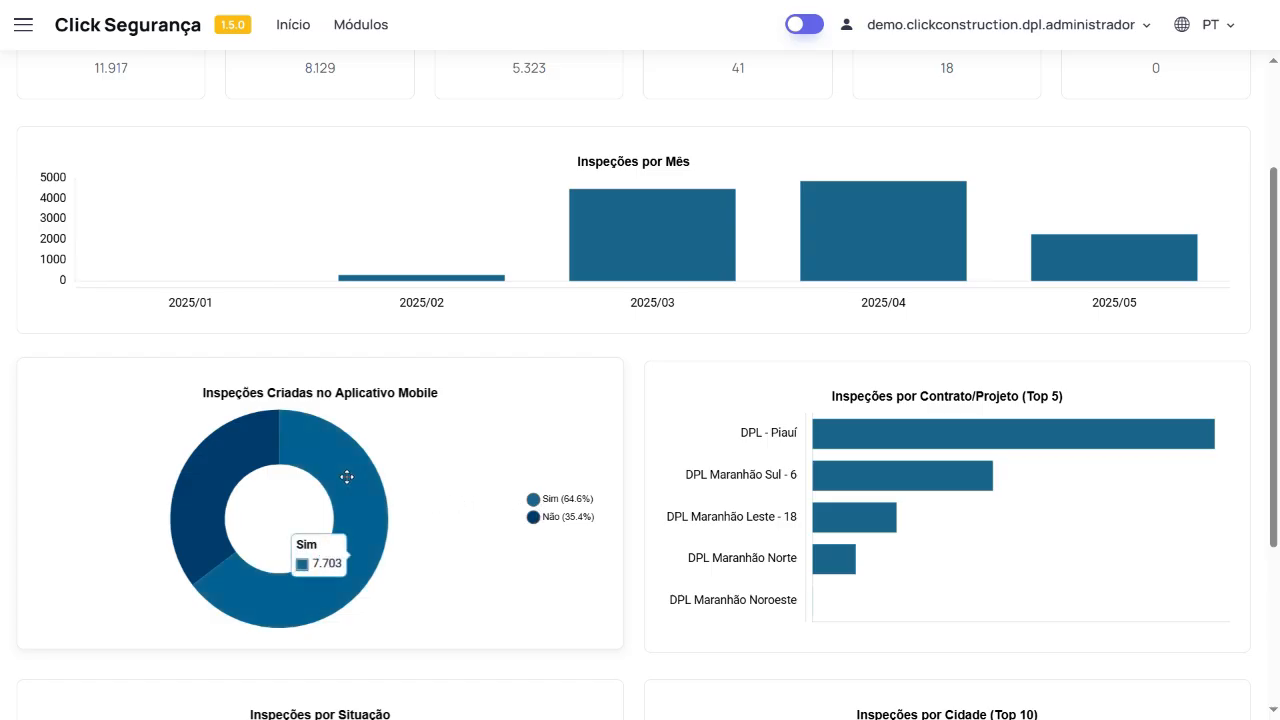
scroll(530, 420, up, 3)
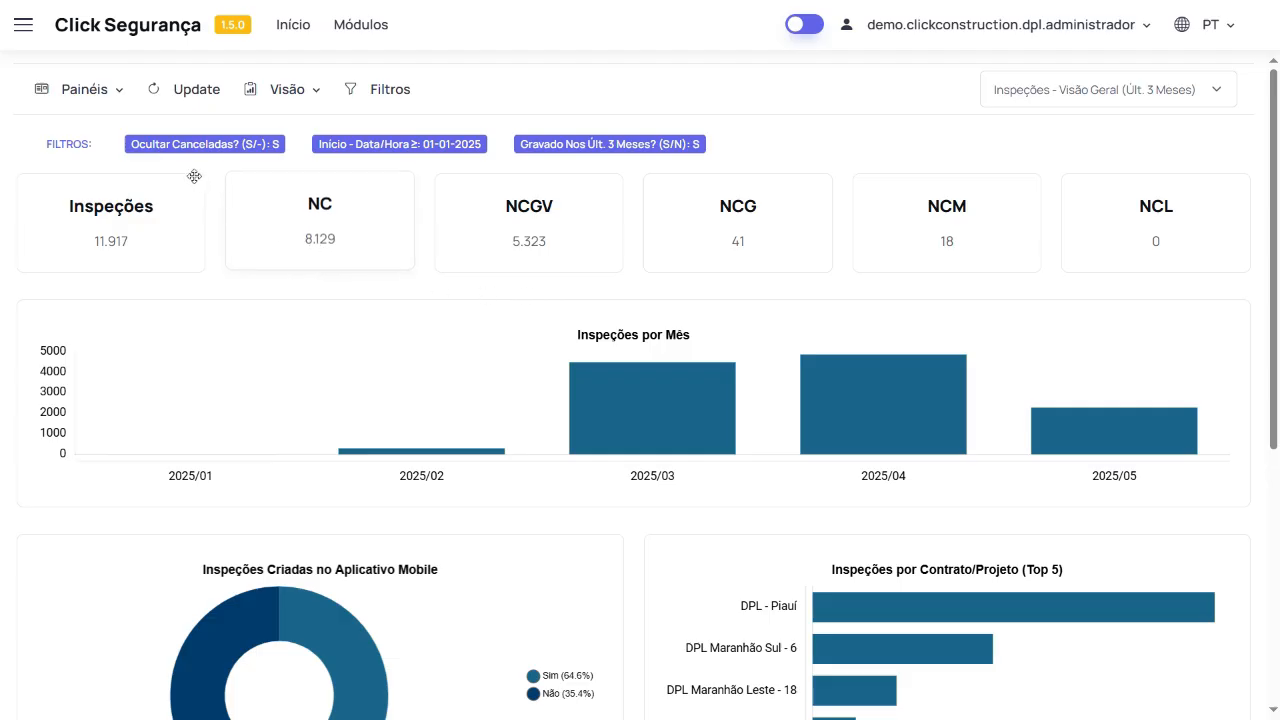
click(100, 92)
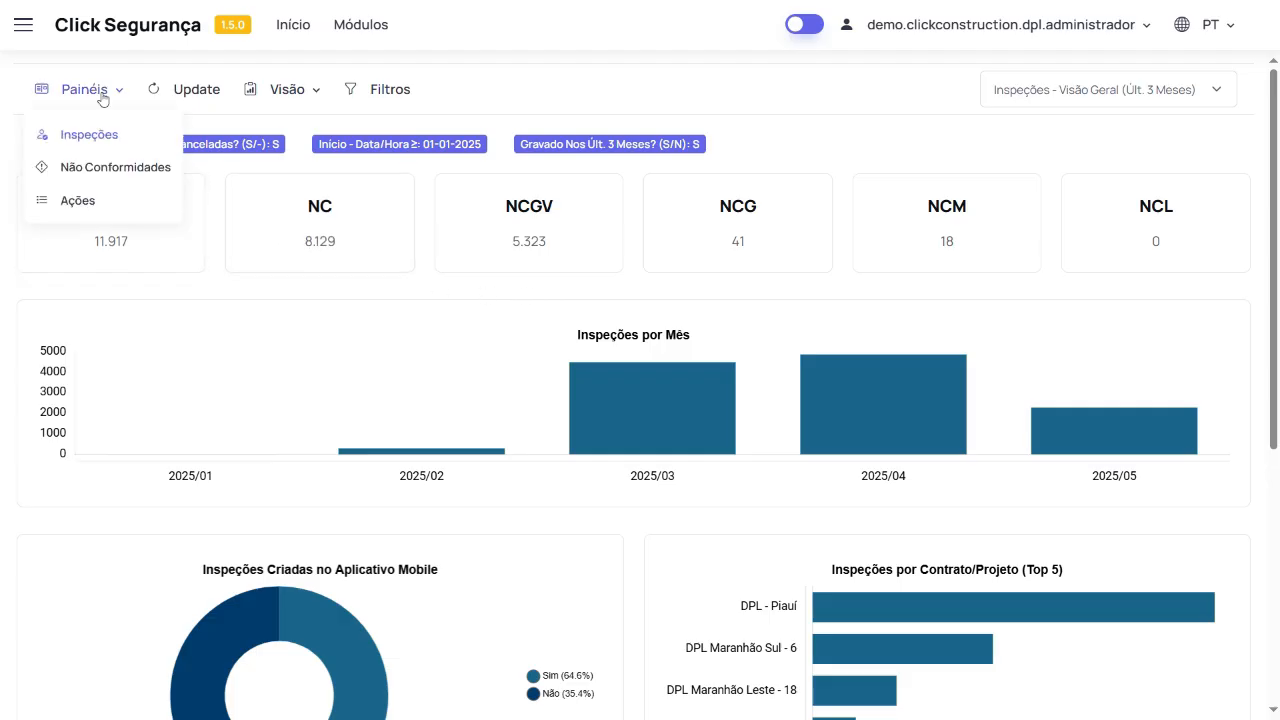
click(104, 166)
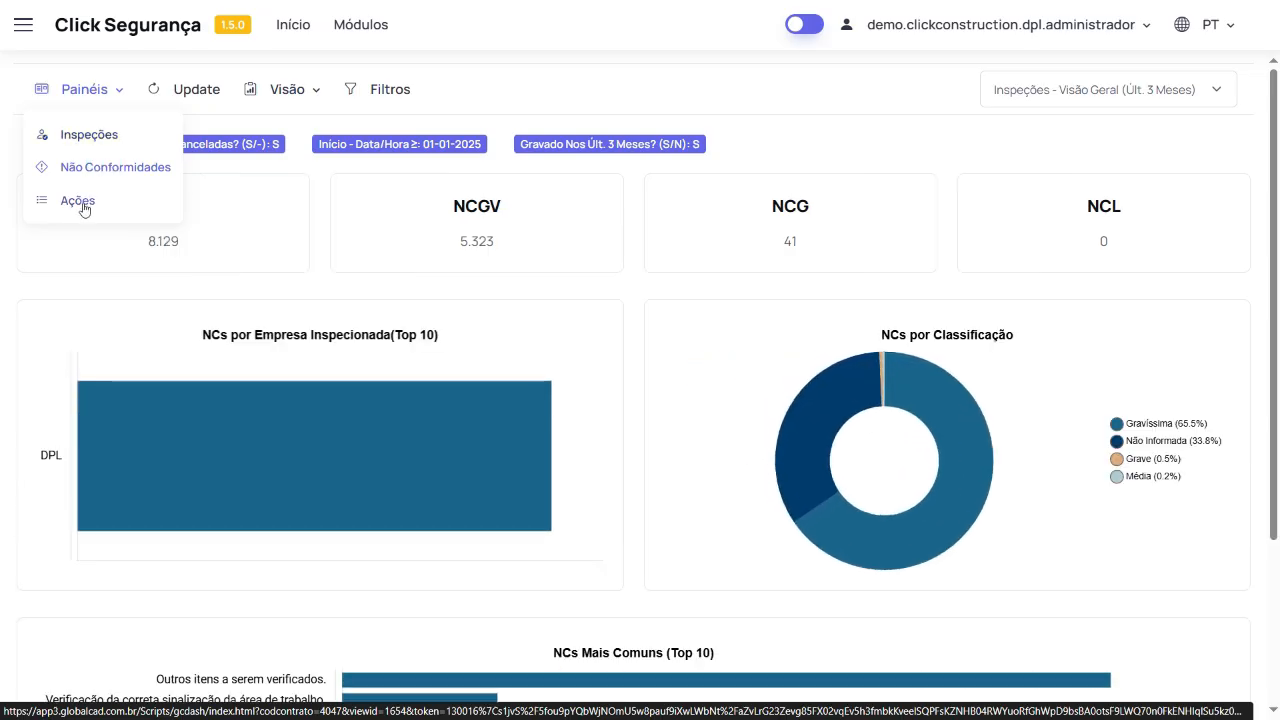
click(80, 203)
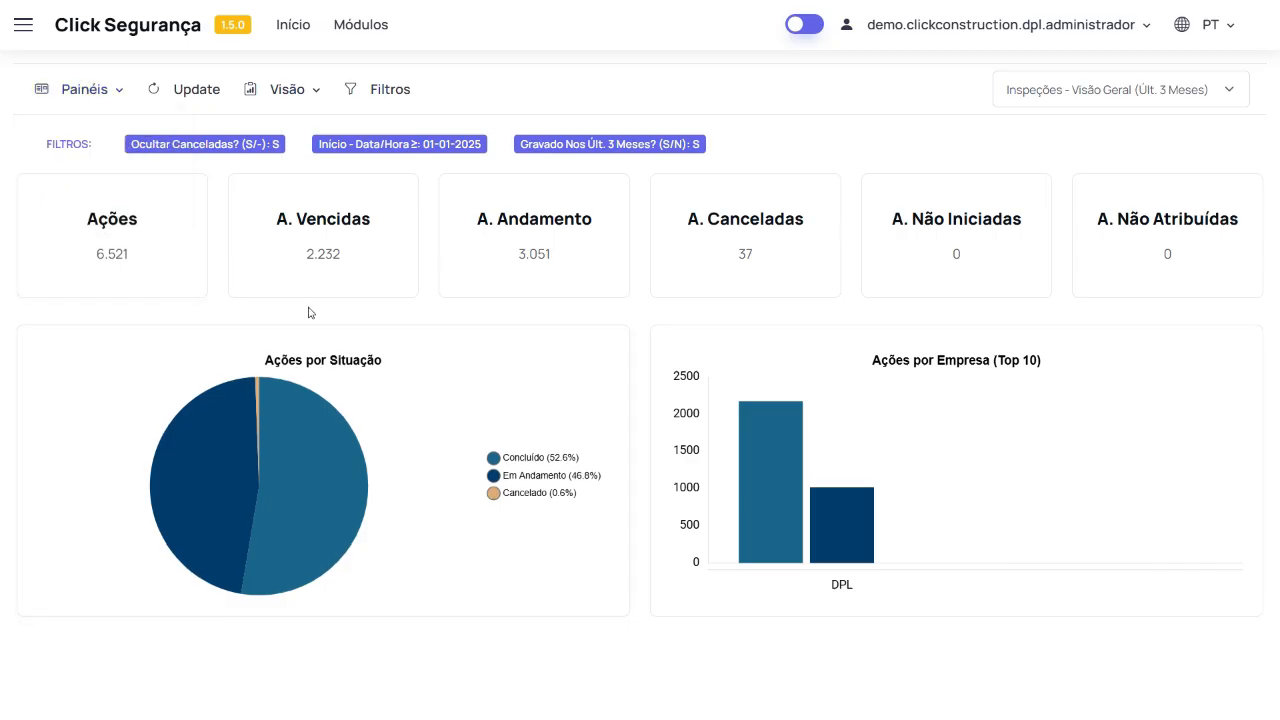
mouse_move(107, 104)
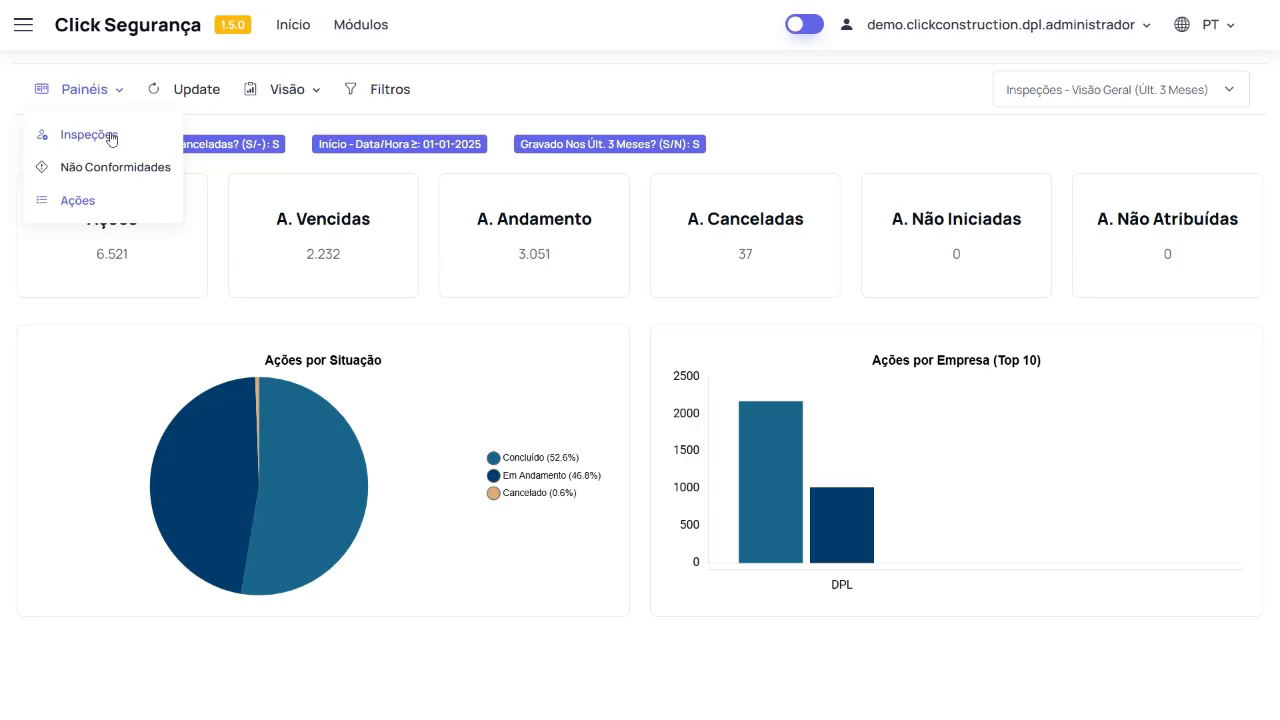
click(111, 137)
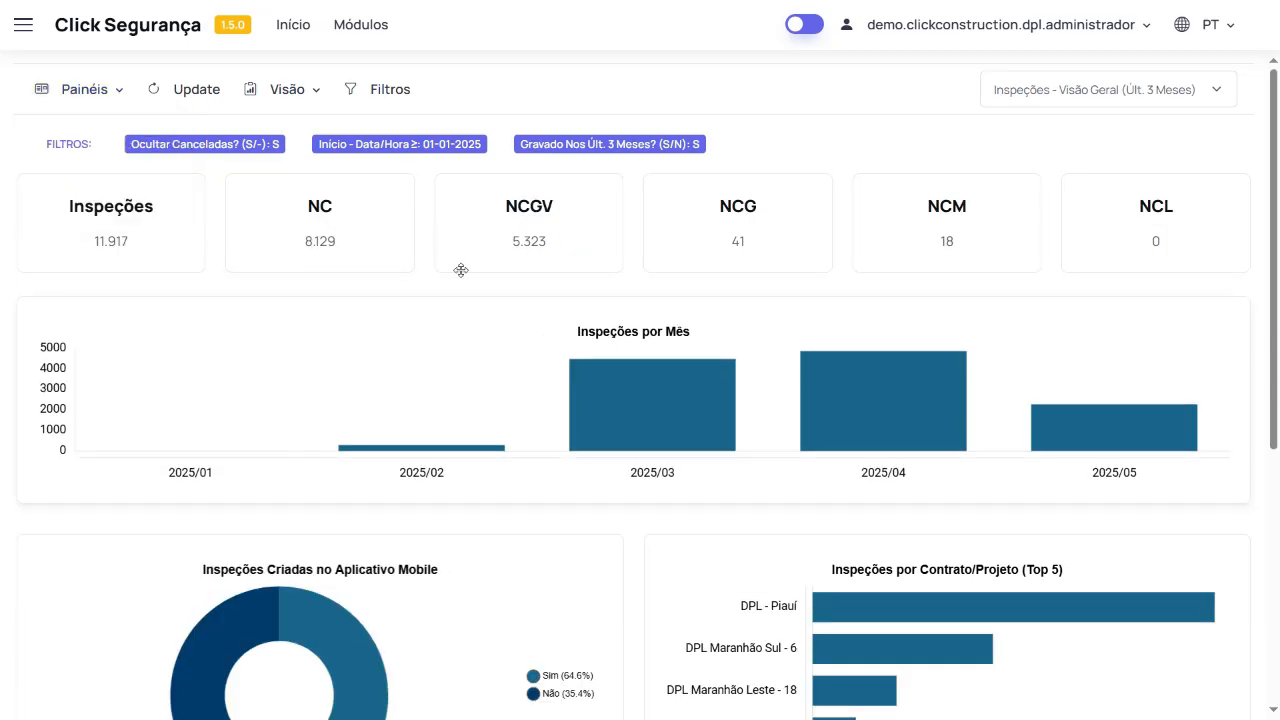
Switch the dashboard to Modo Criação and rearrange the indicator cards so NC and NCGV come before Inspeções
mouse_move(305, 95)
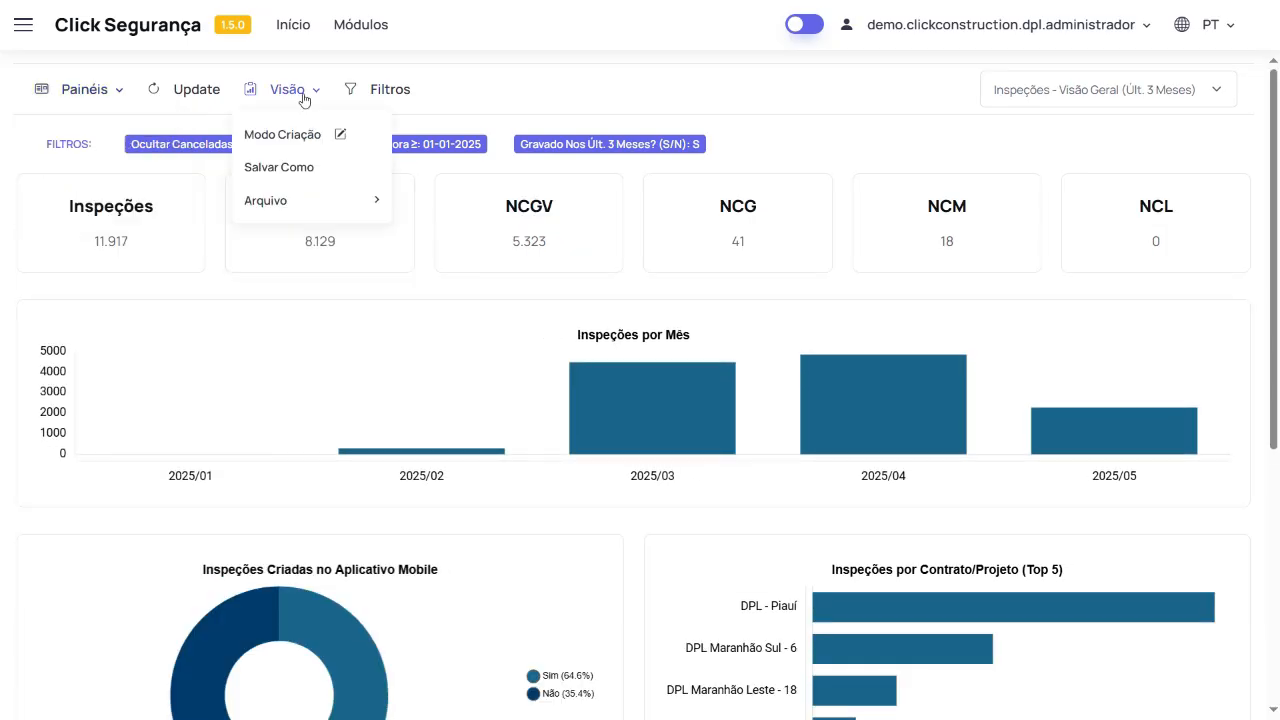
click(305, 136)
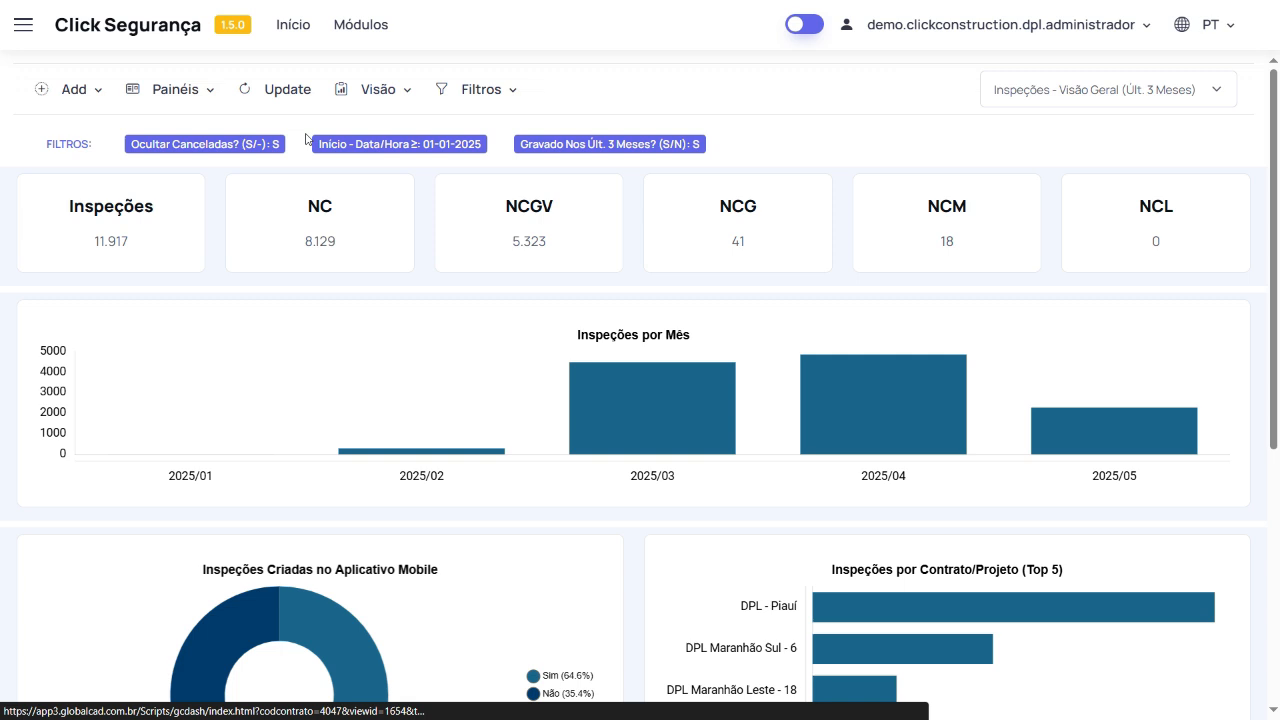
mouse_move(360, 238)
drag(360, 238, 150, 205)
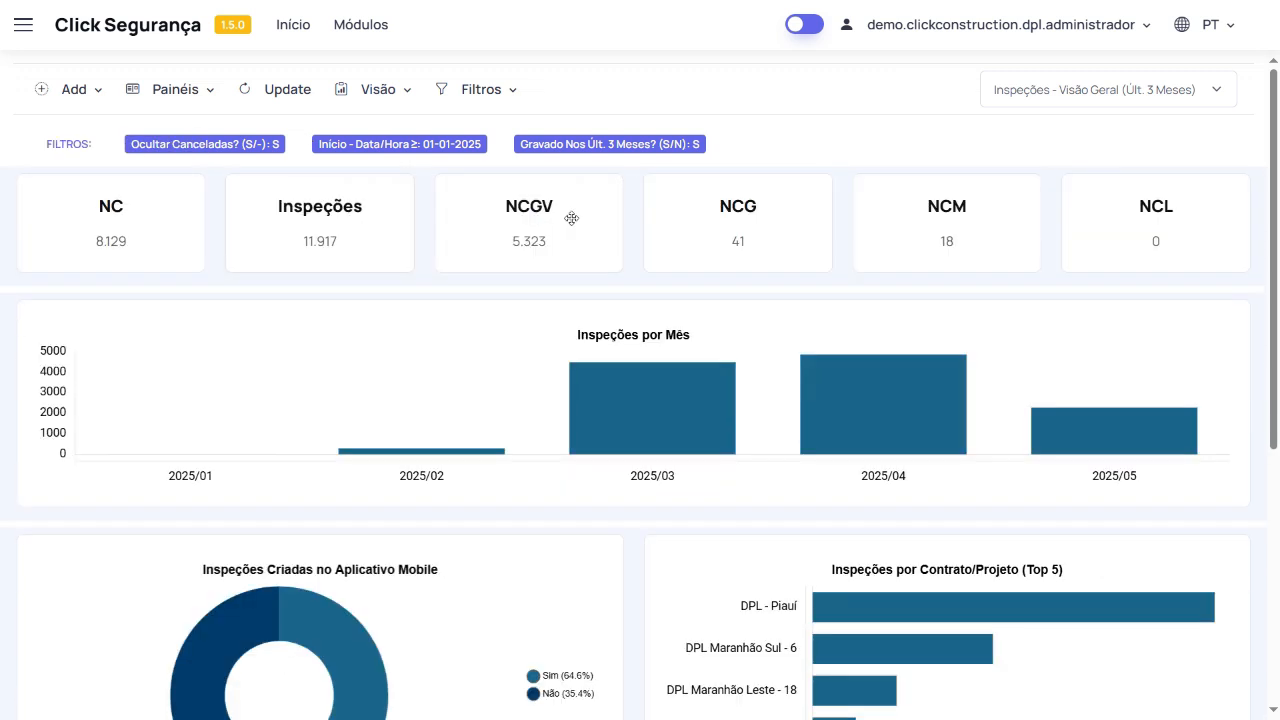
drag(571, 218, 319, 231)
mouse_move(335, 246)
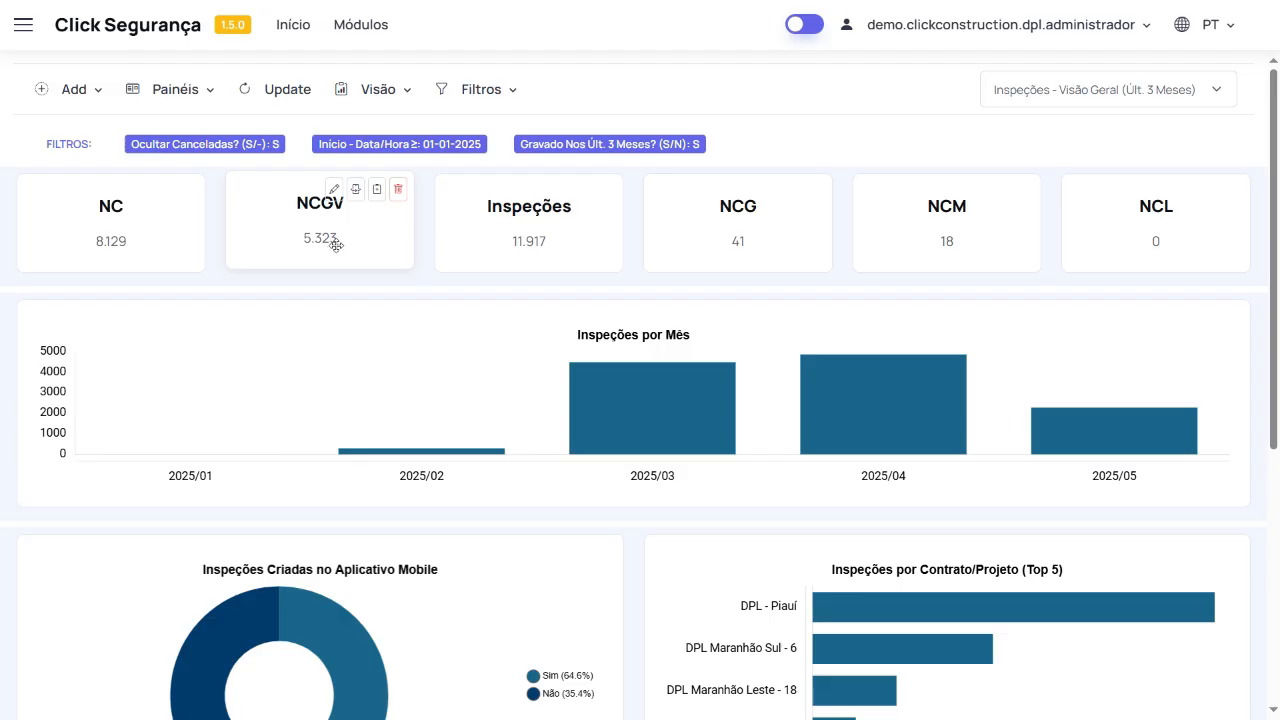
Edit the Inspeções por Mês chart and set its chart type to pie
mouse_move(526, 409)
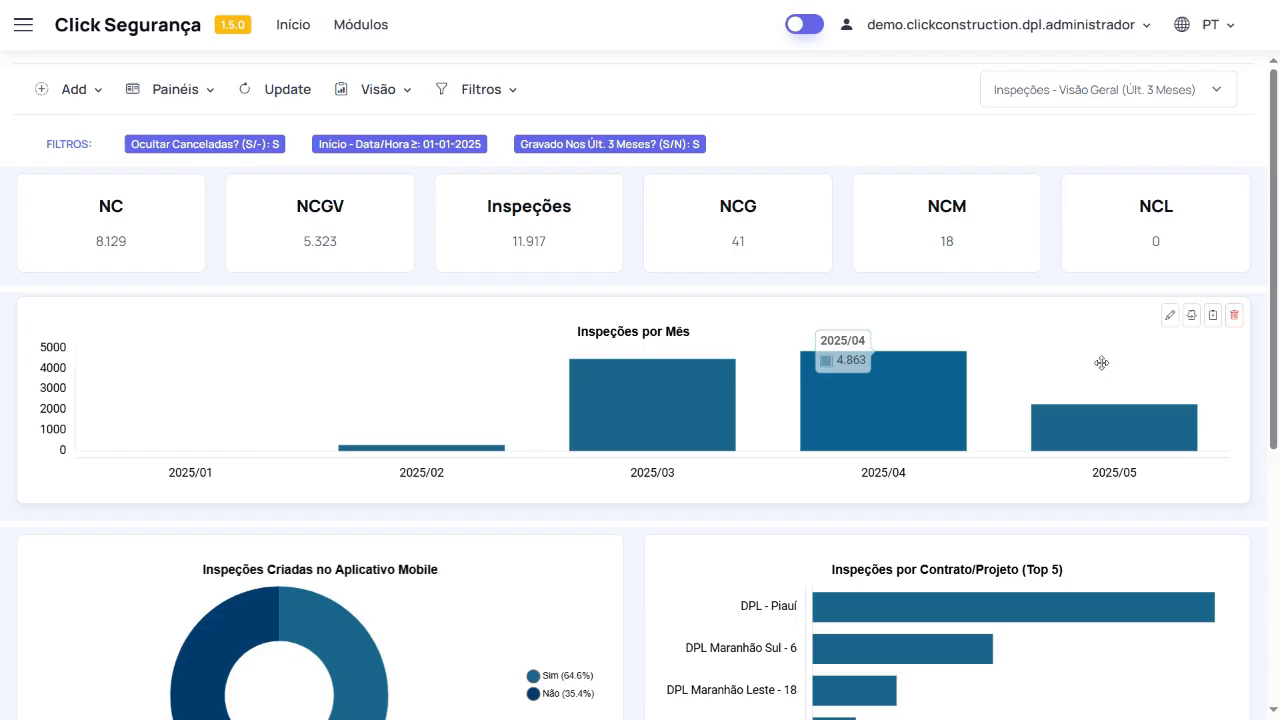
click(1170, 316)
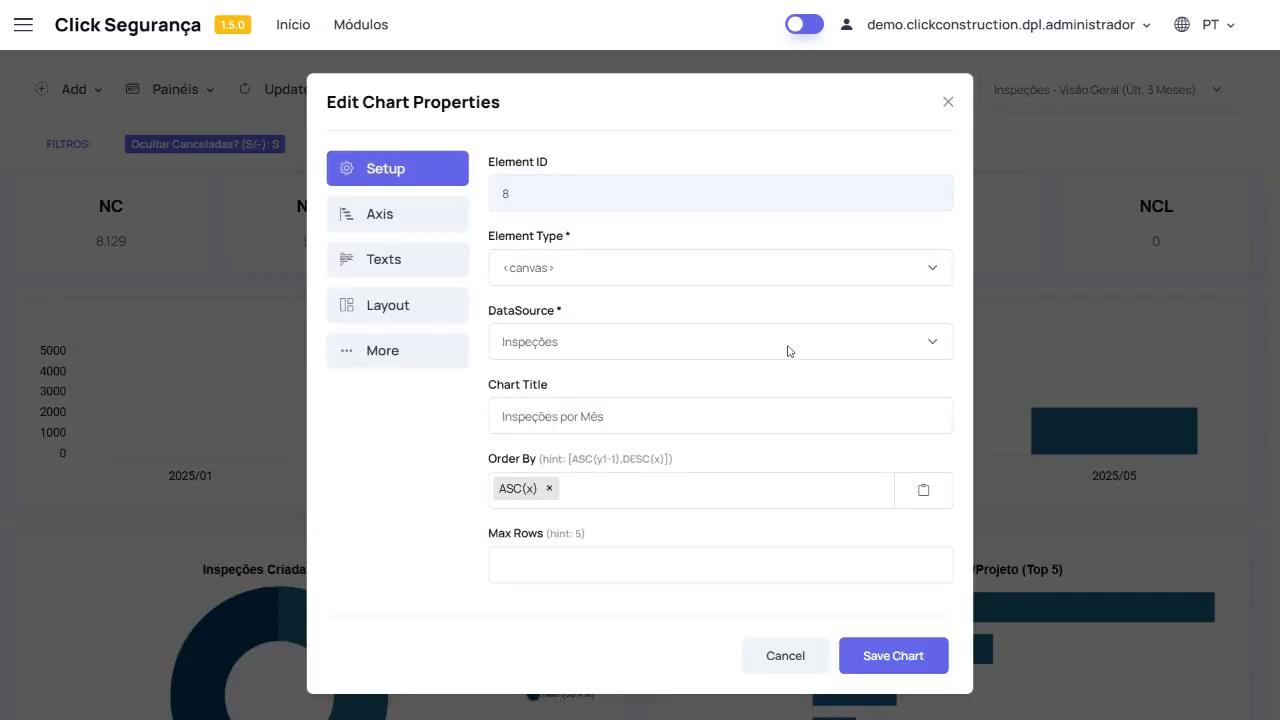
click(423, 217)
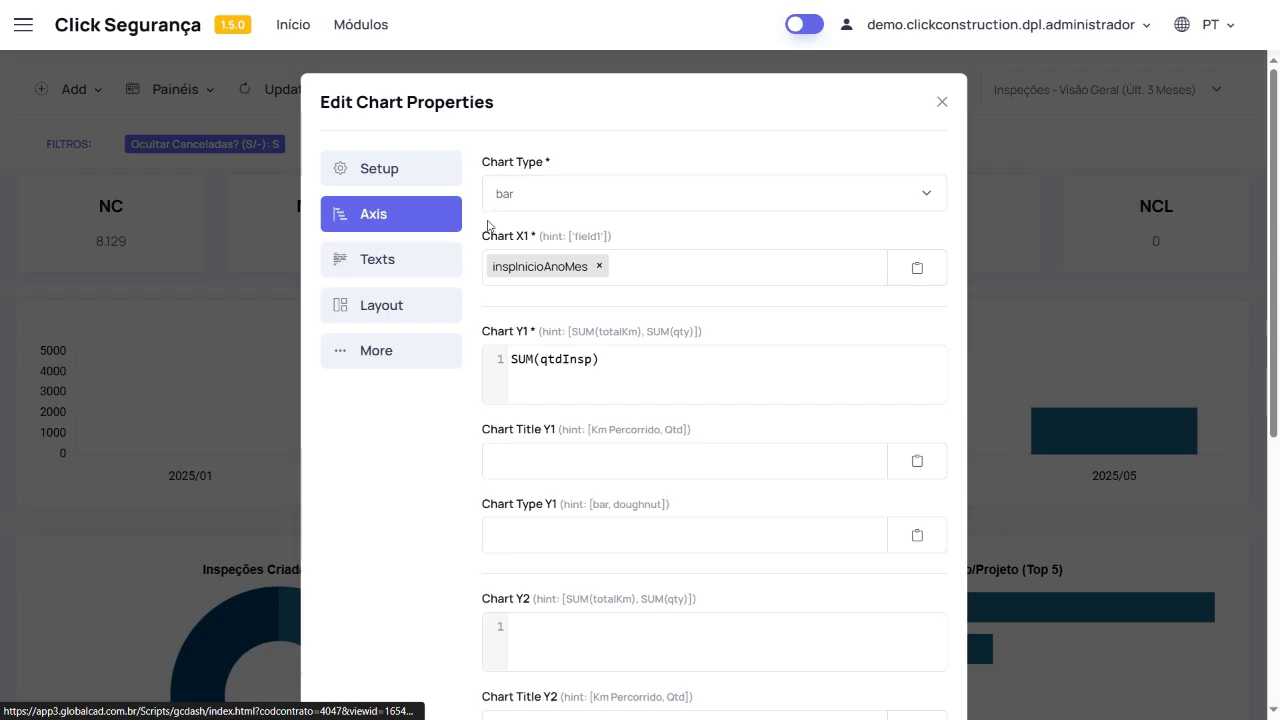
click(522, 198)
click(522, 251)
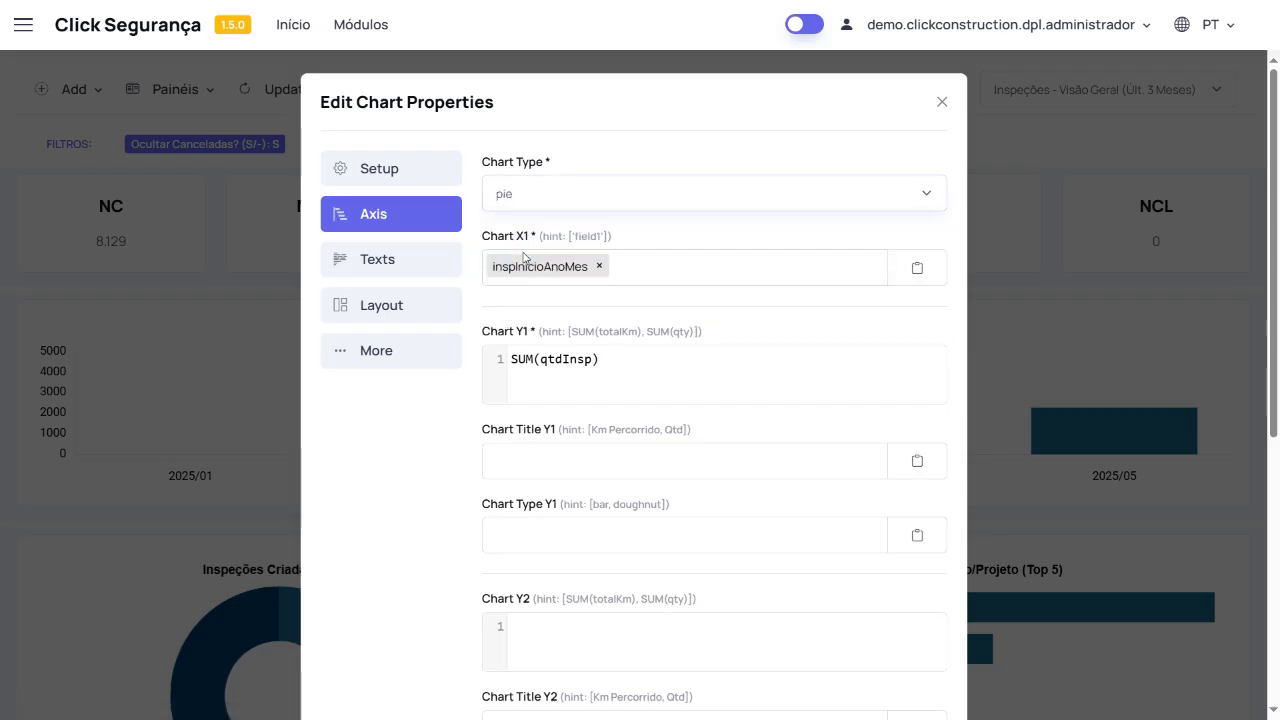
Enable Display Legends for the Inspeções por Mês chart, save the chart, and return the dashboard to Modo Visualização
click(414, 262)
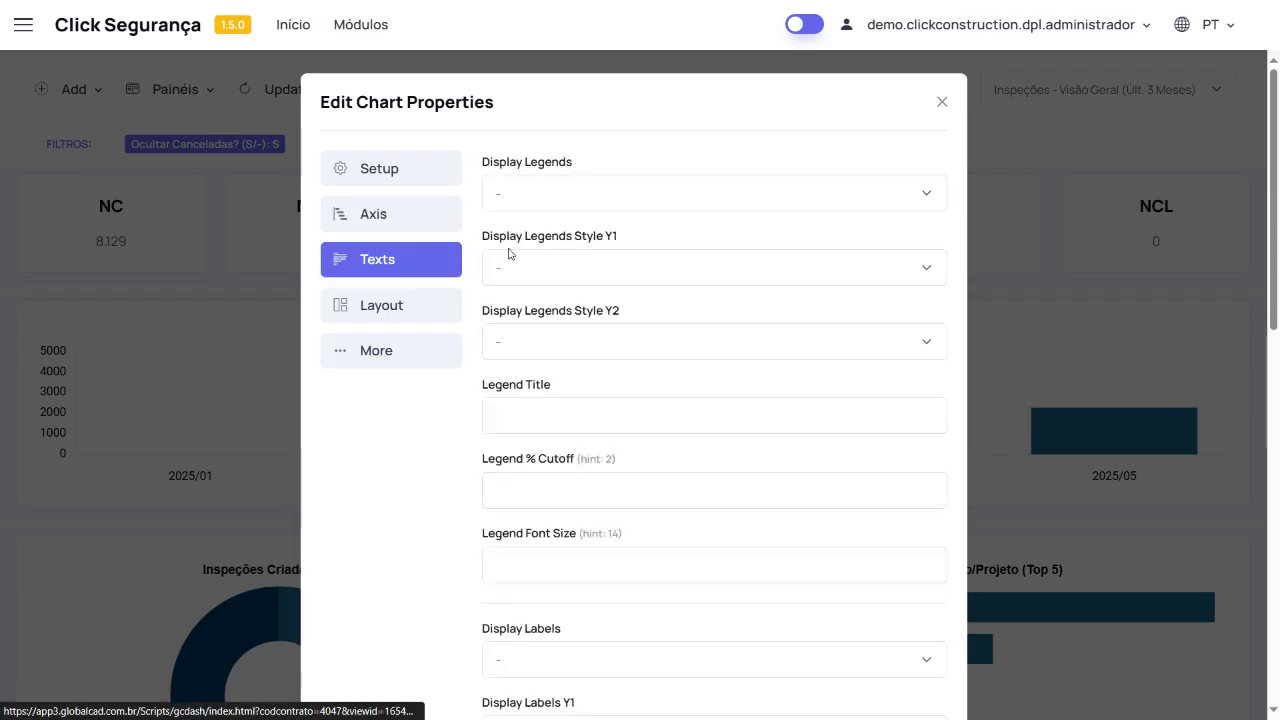
click(563, 200)
click(563, 248)
scroll(720, 440, down, 10)
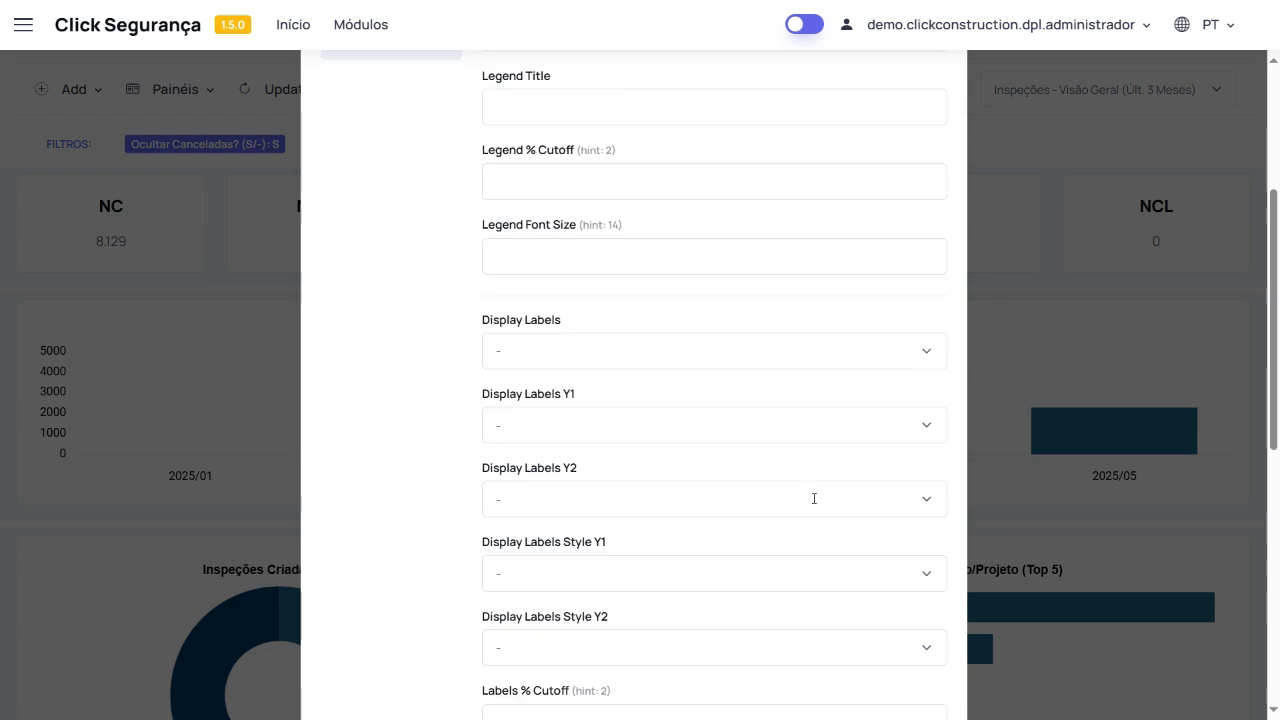
click(887, 659)
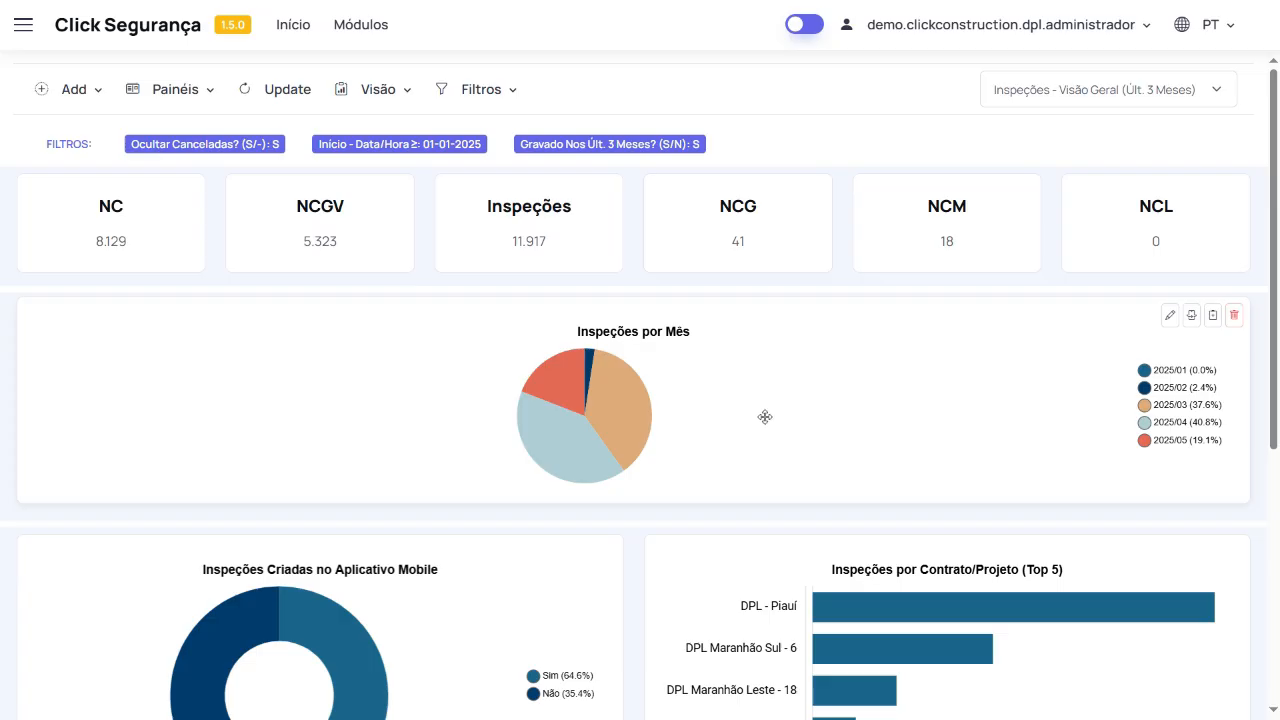
click(378, 100)
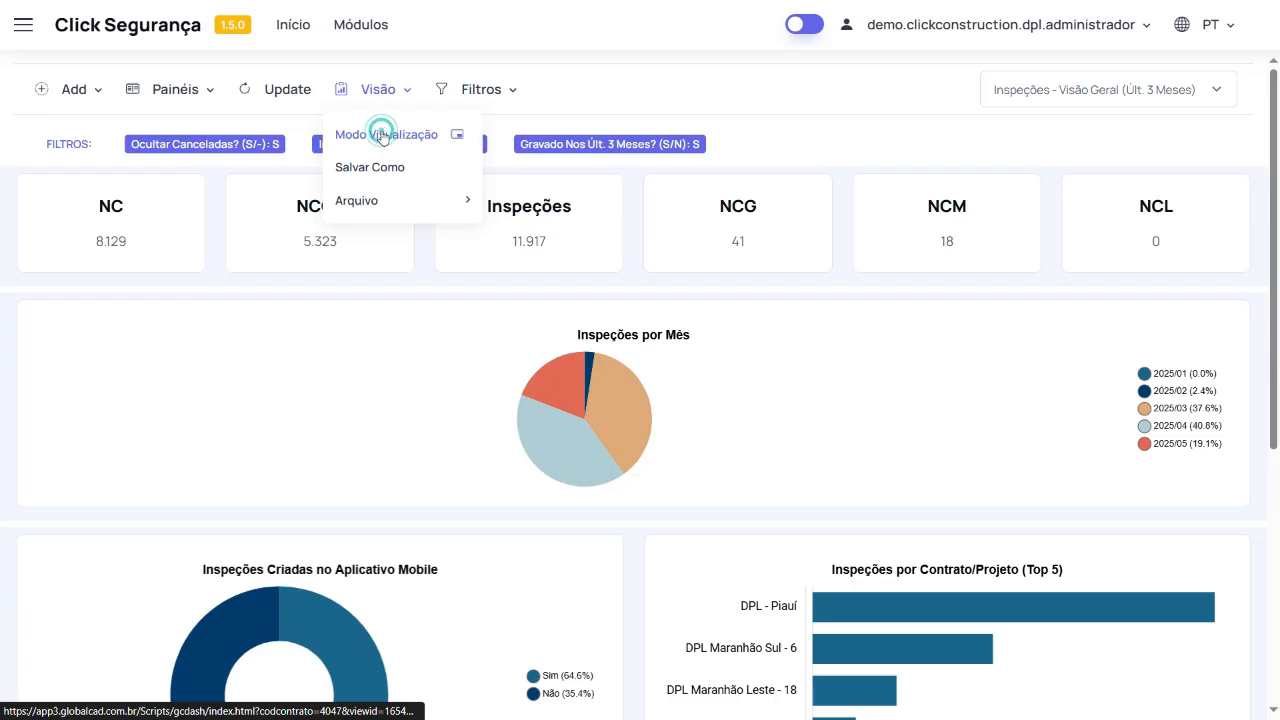
click(380, 134)
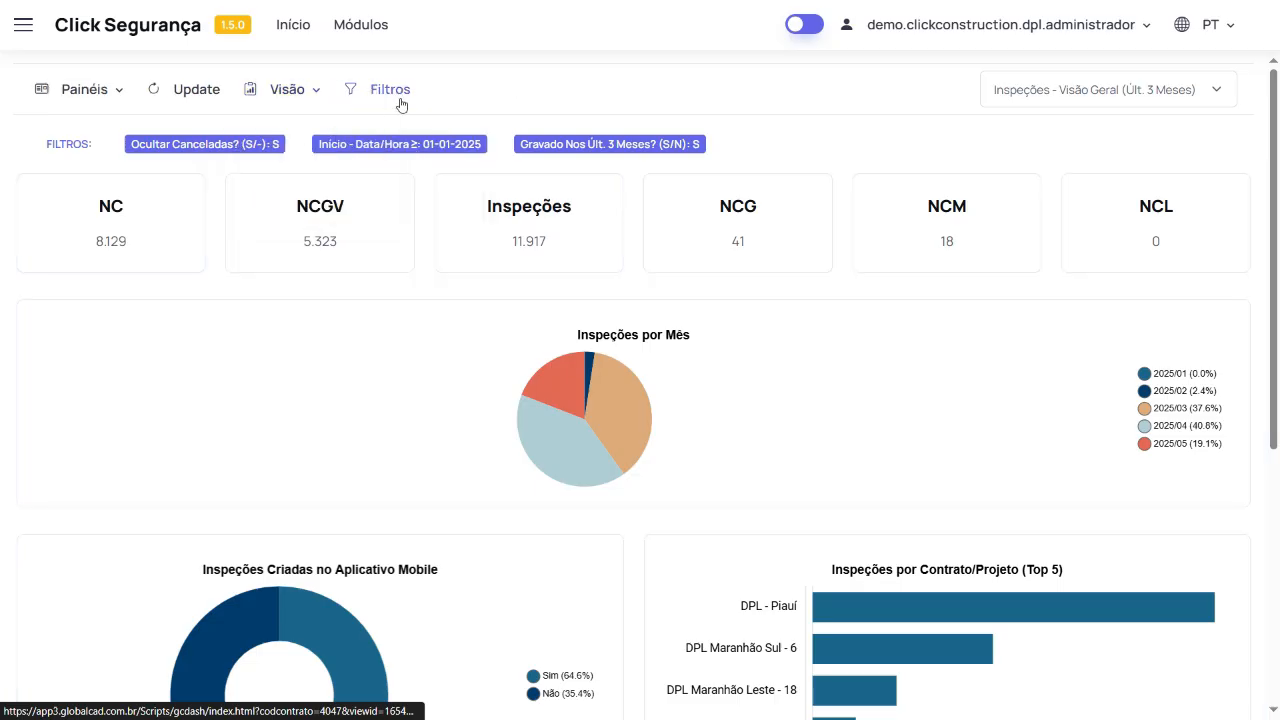
Check the Data filters of the inspections dashboard, set the Estado filter to Maranhão and apply it
click(401, 105)
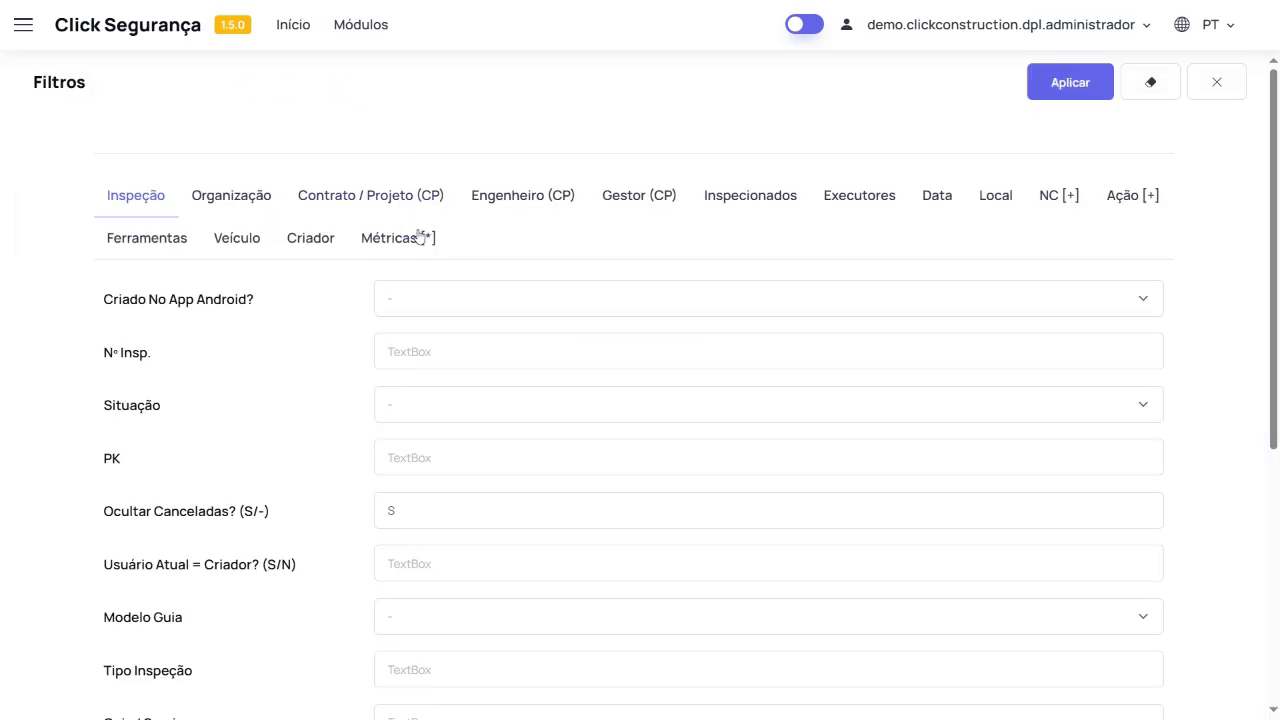
click(940, 198)
click(396, 300)
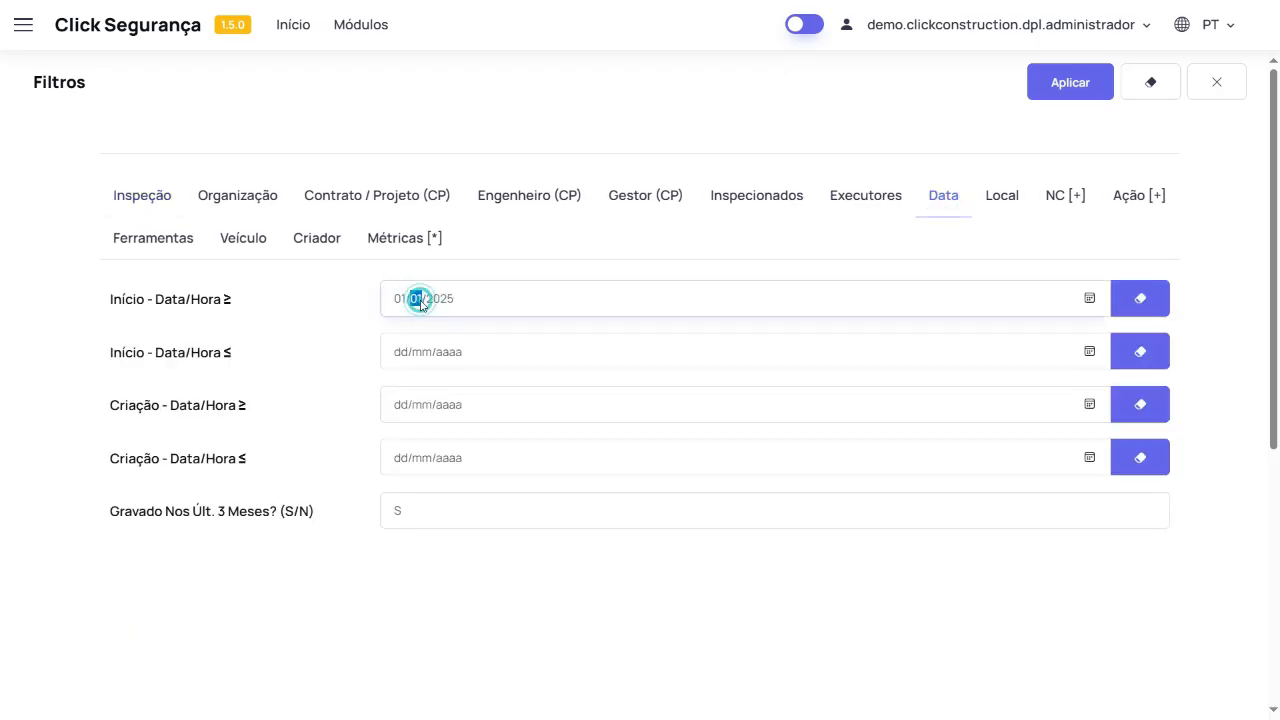
click(441, 298)
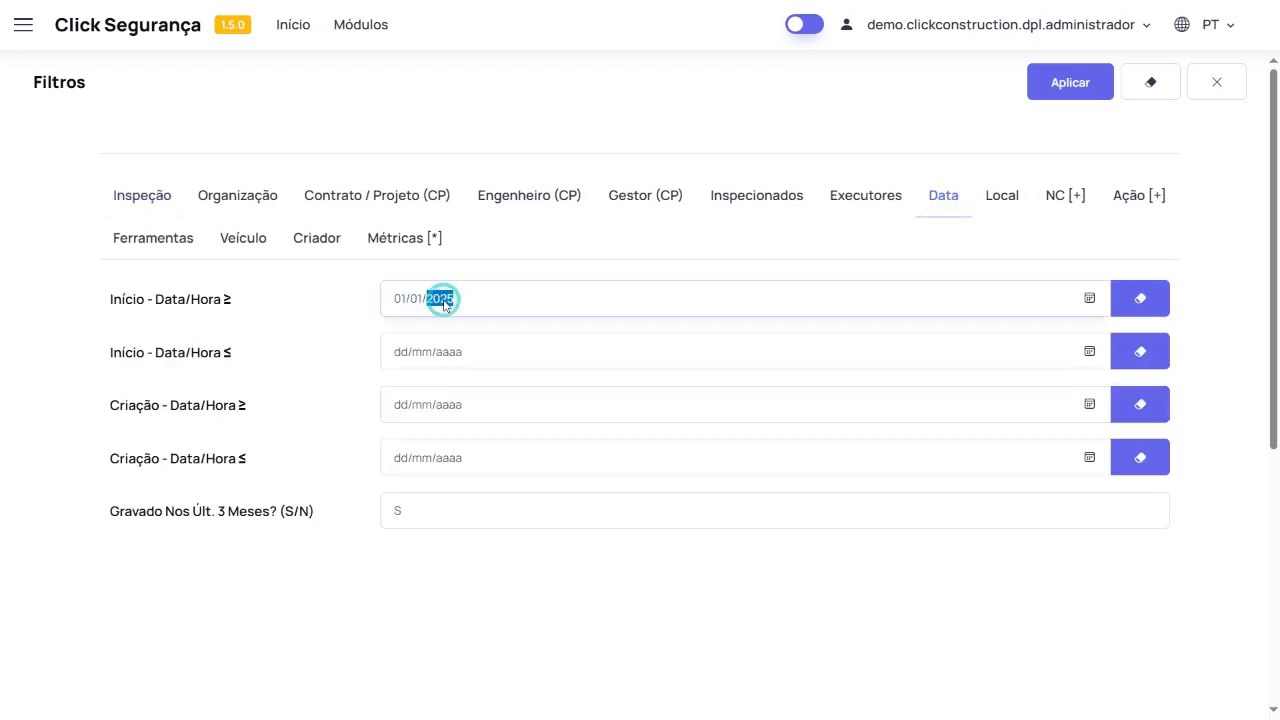
click(441, 513)
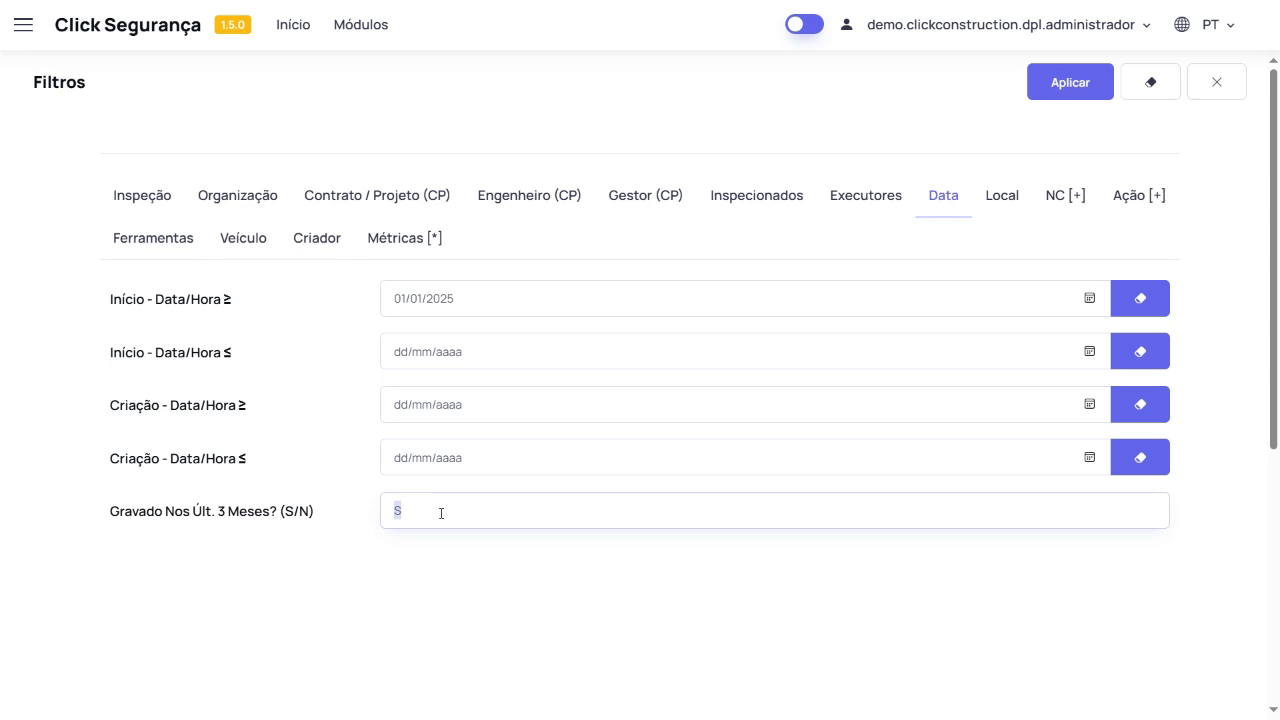
click(997, 206)
click(452, 308)
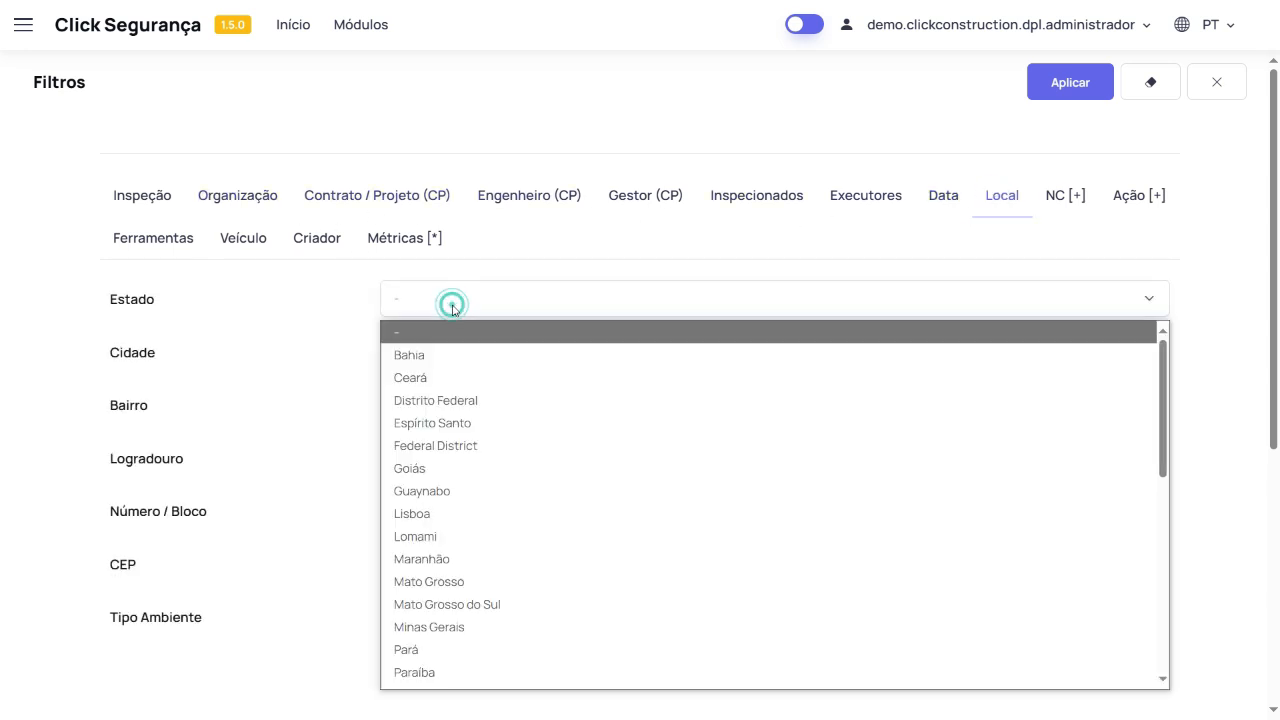
click(432, 556)
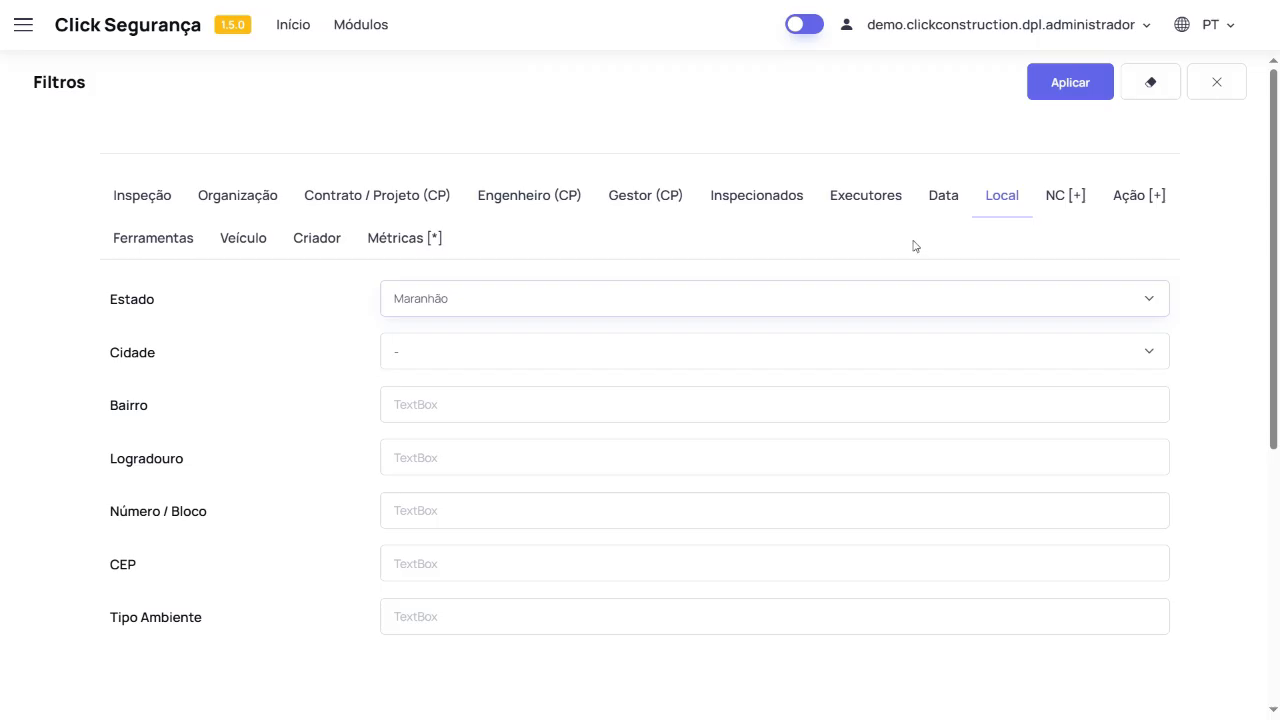
click(1068, 85)
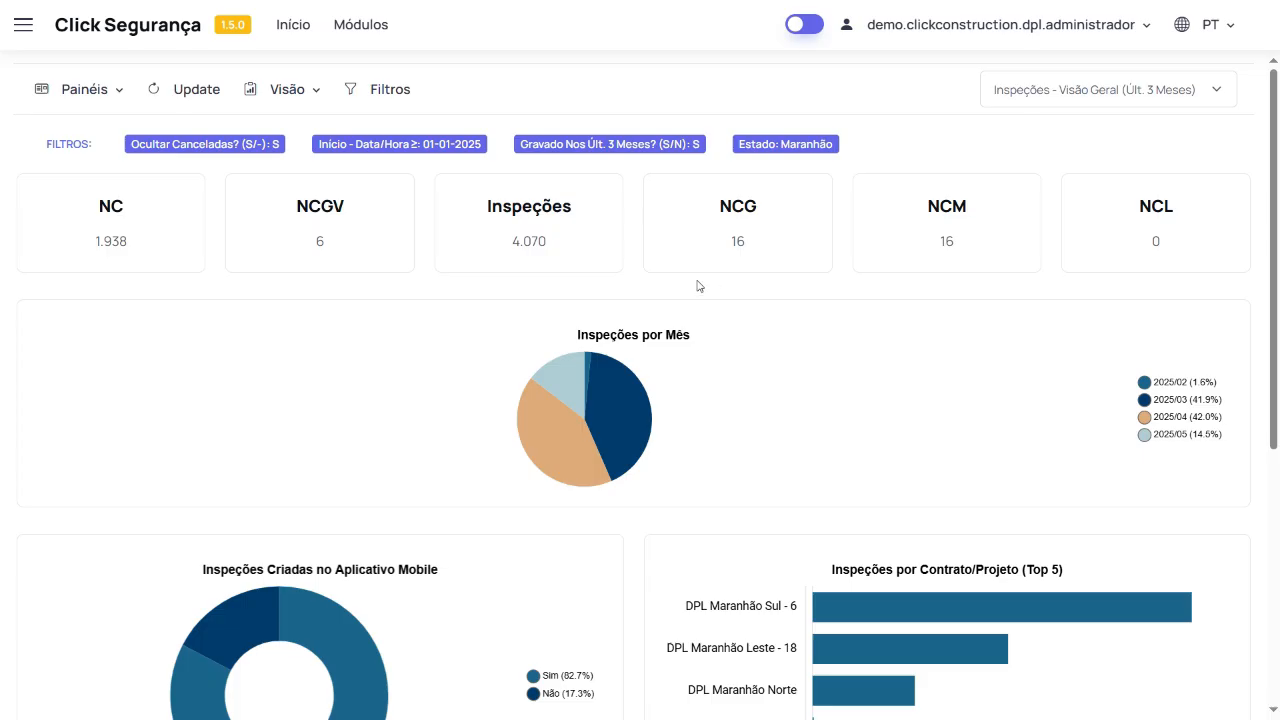
Save the filtered dashboard as a new view named ">Demonstração Plataforma GlobalCad" and check it in the list of views
click(288, 90)
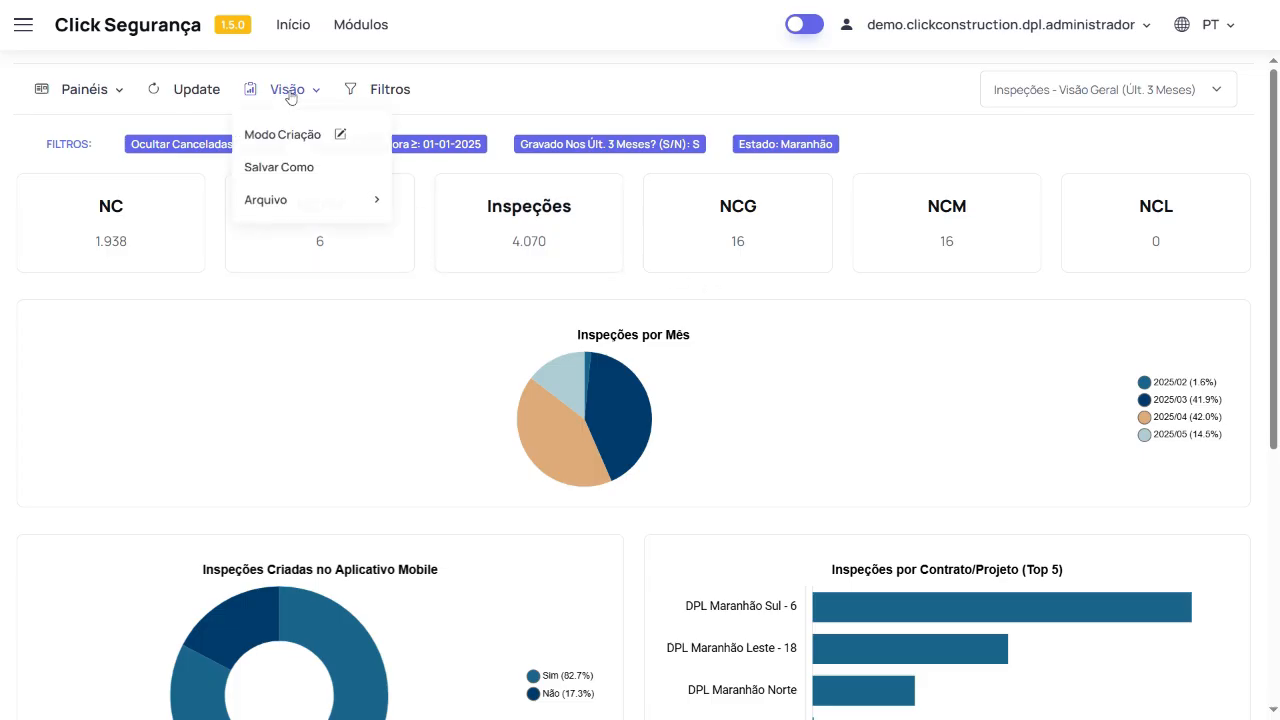
click(292, 170)
triple_click(753, 392)
text(>)
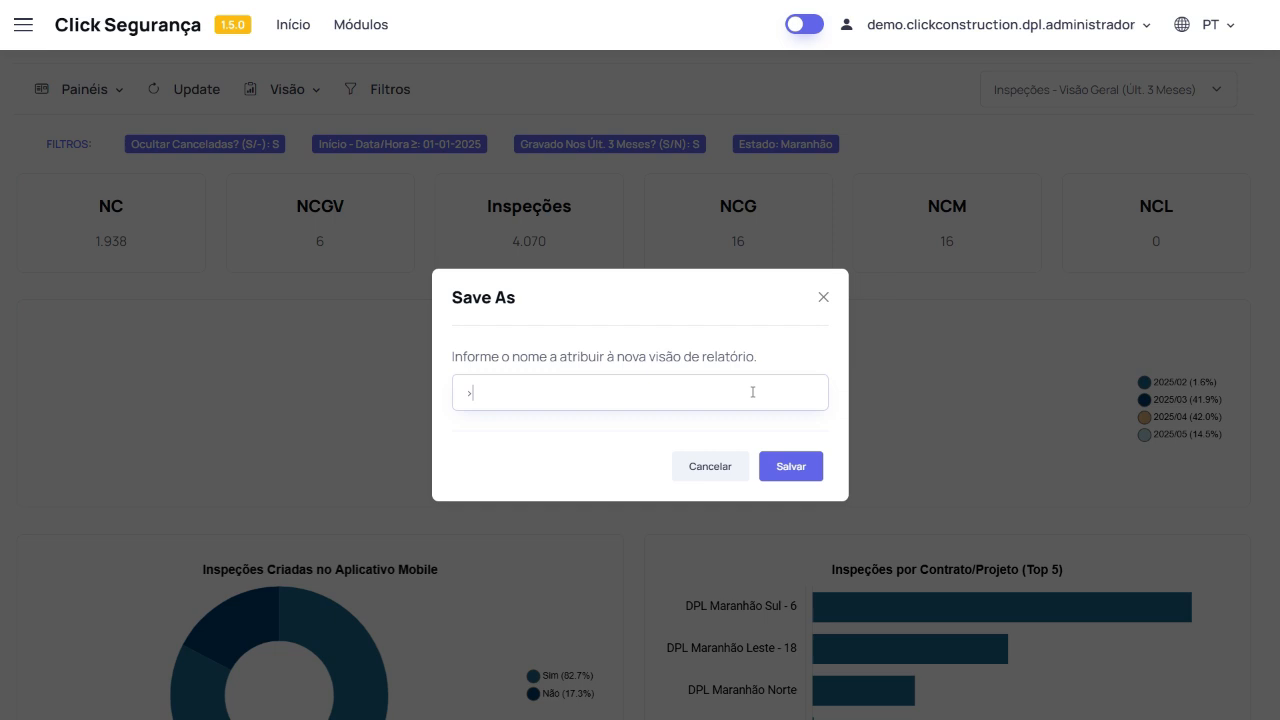
text(Demonstração Plataforma GlobalCad)
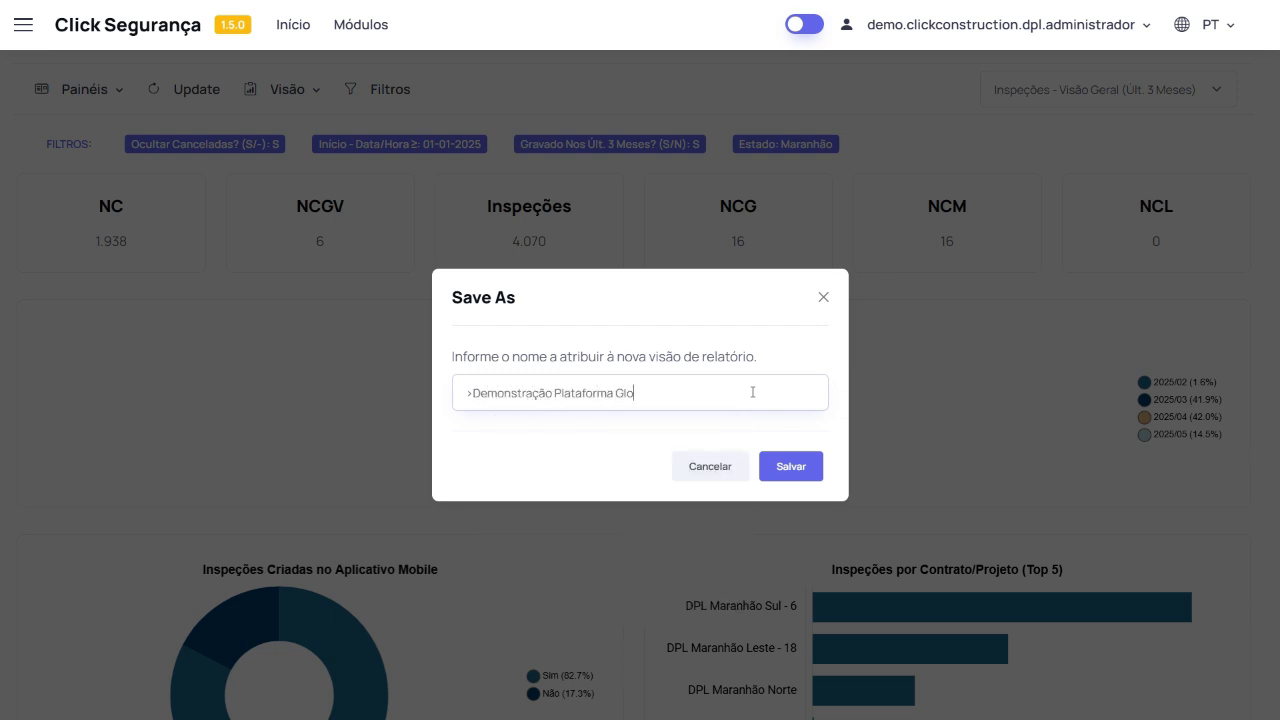
click(806, 464)
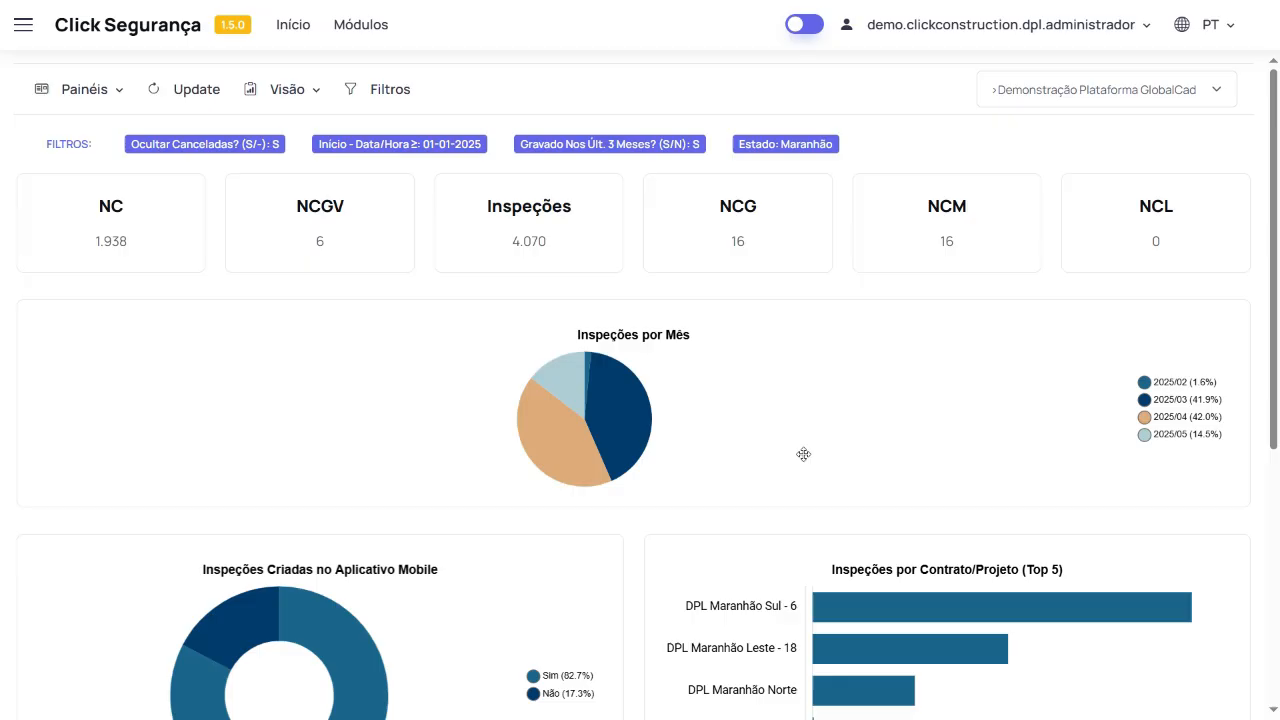
click(1088, 90)
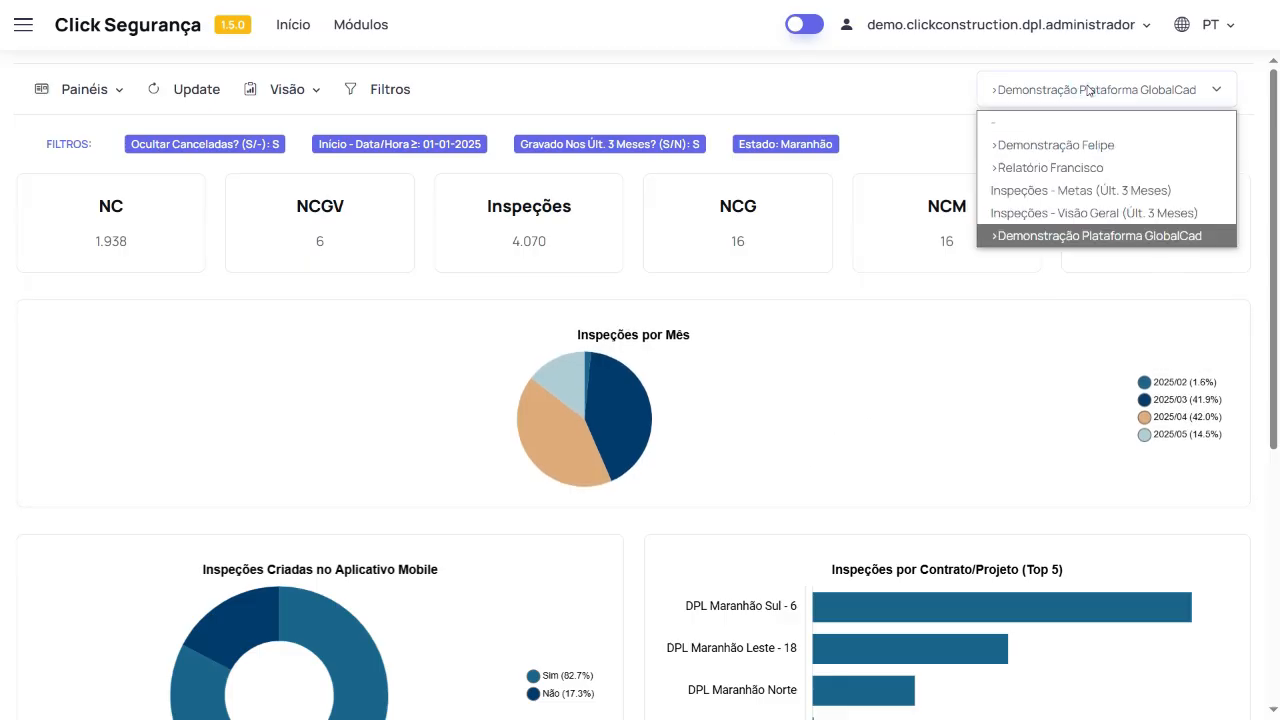
click(1088, 90)
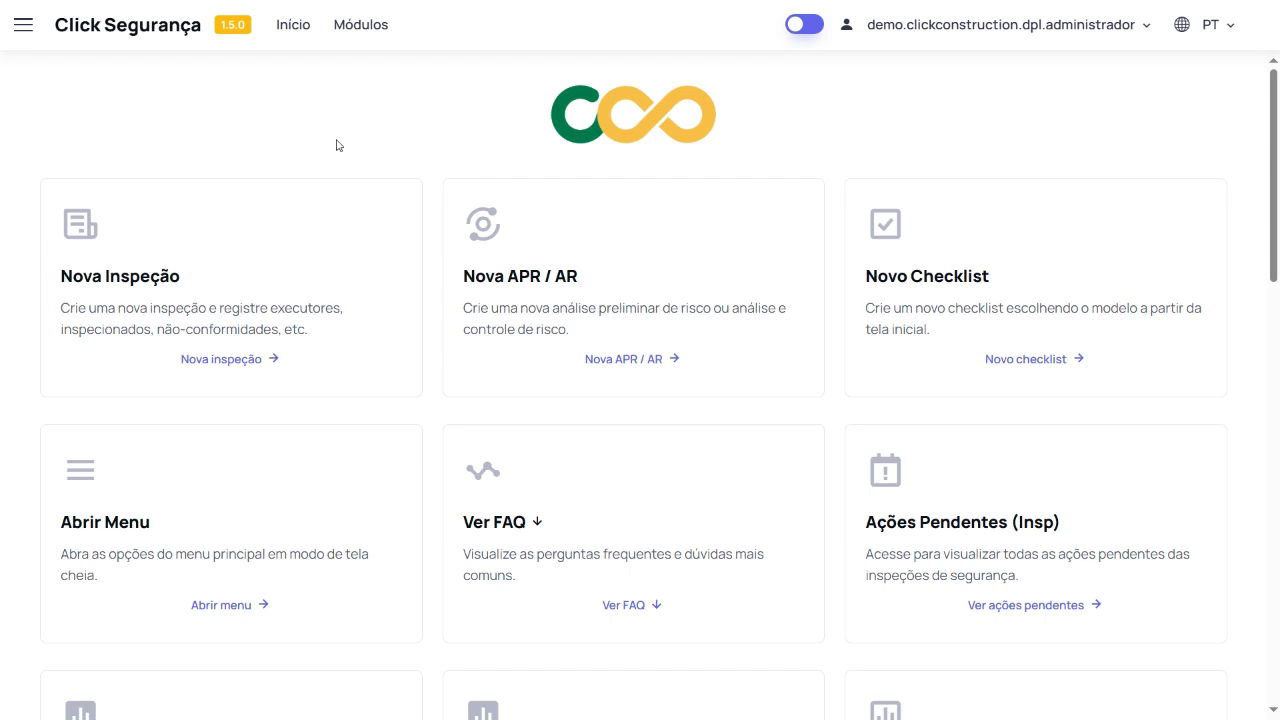
Open the Inspeções (Todas) list of the Inspeções Segurança module
click(23, 26)
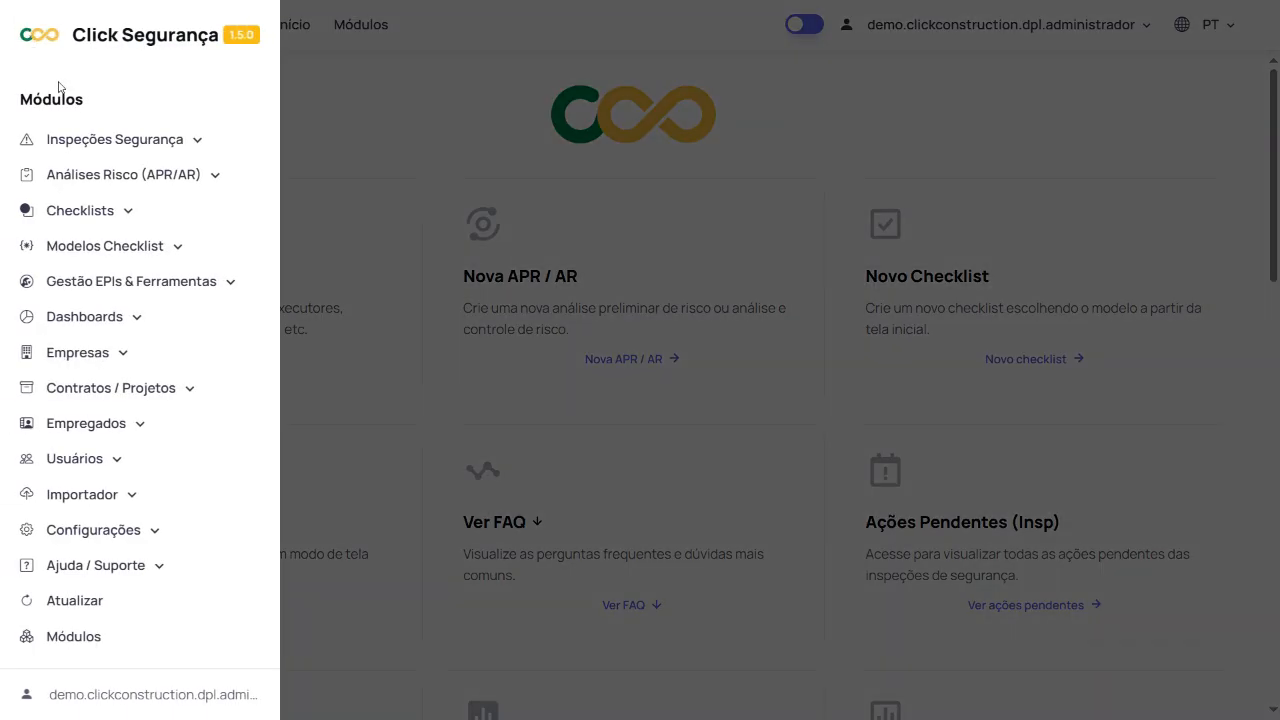
click(120, 143)
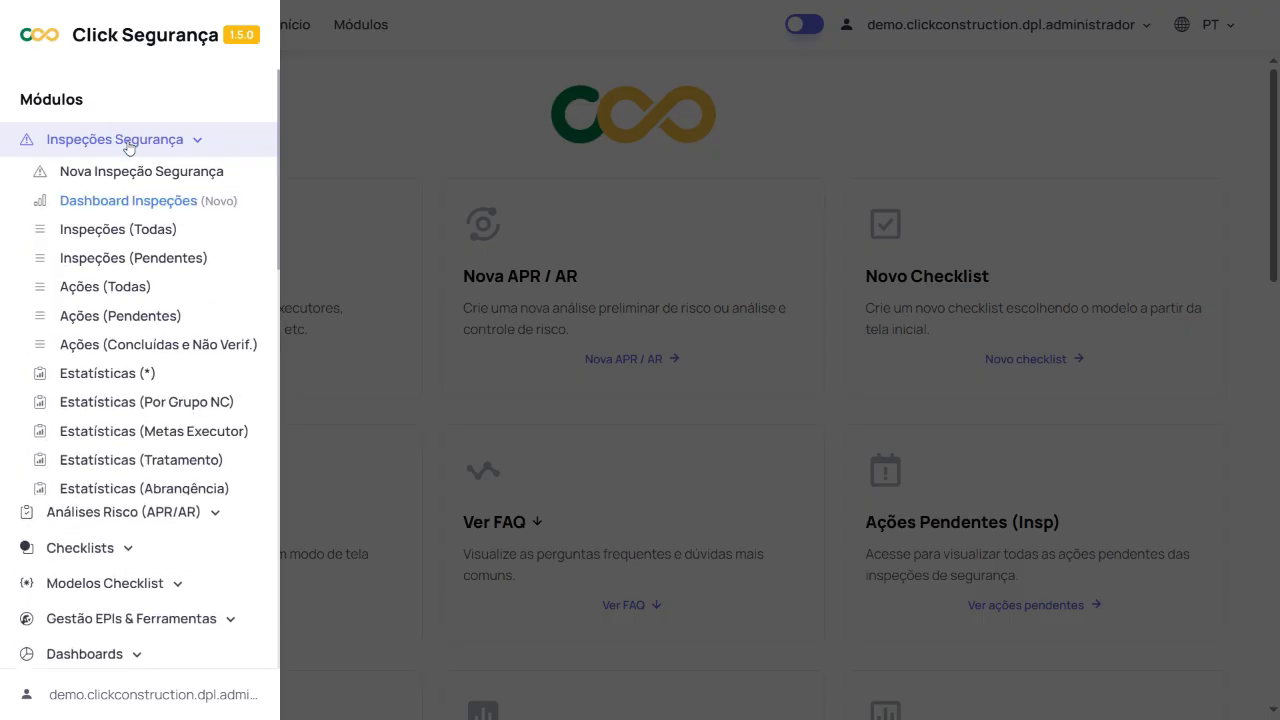
click(111, 232)
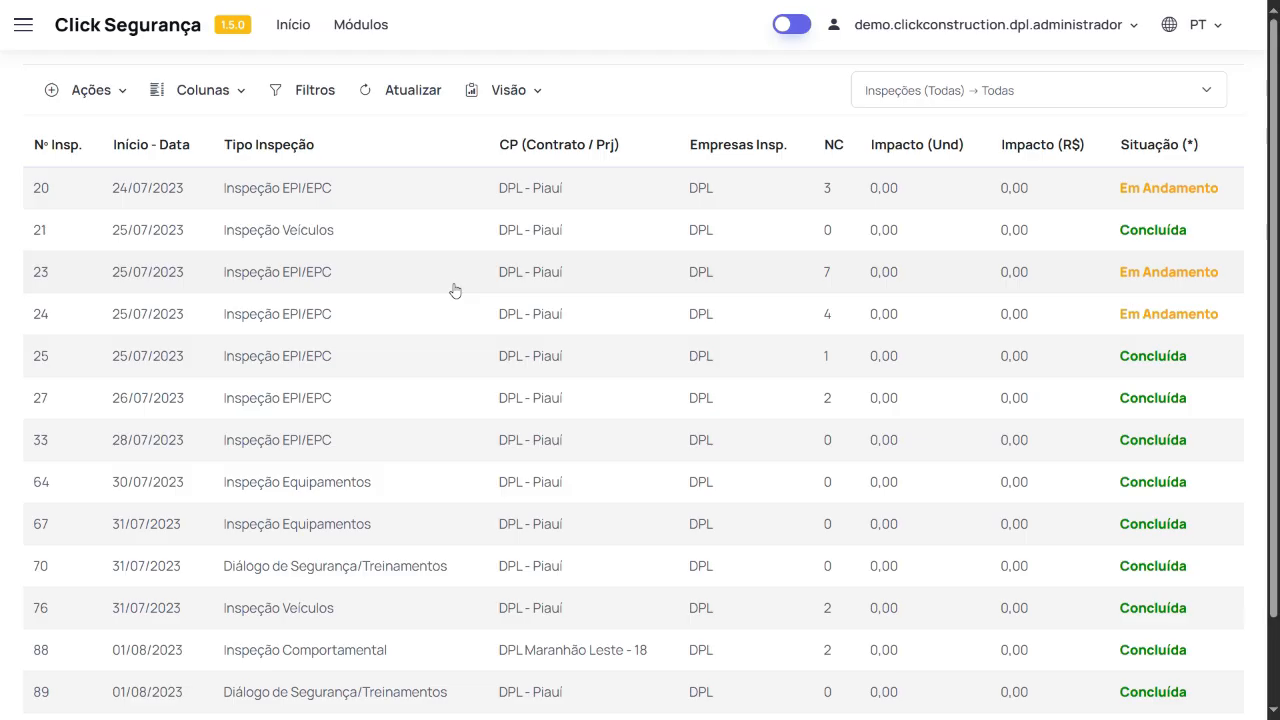
Filter the inspection list to Início - Data/Hora ≥ 01/01/2025 and Estado Maranhão, and apply the filters
click(298, 92)
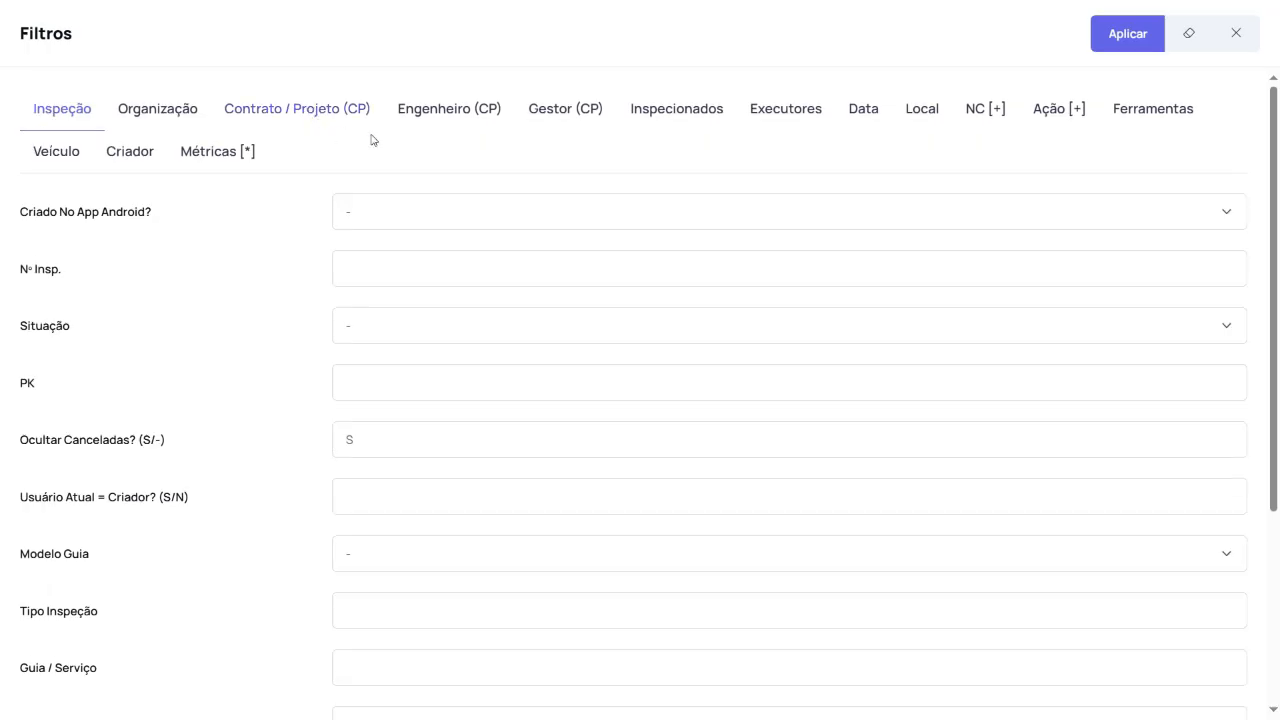
click(863, 108)
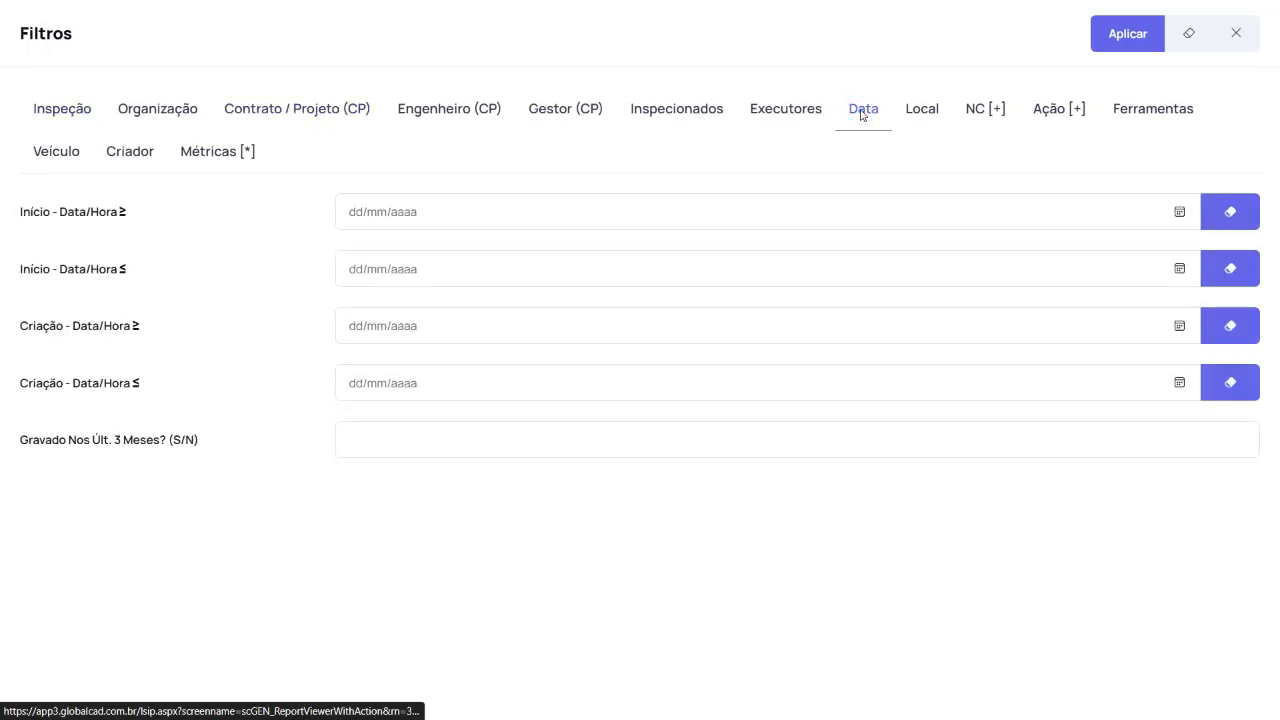
click(357, 213)
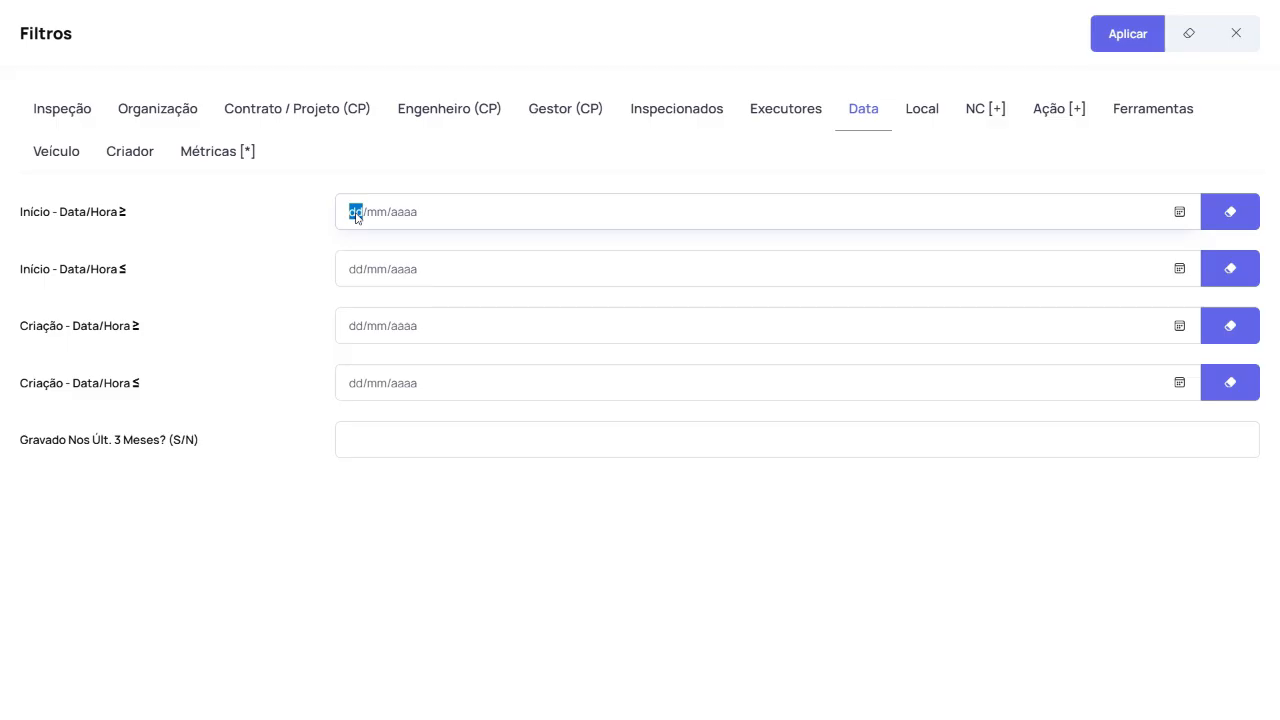
text(01/01/2025)
click(925, 113)
click(586, 211)
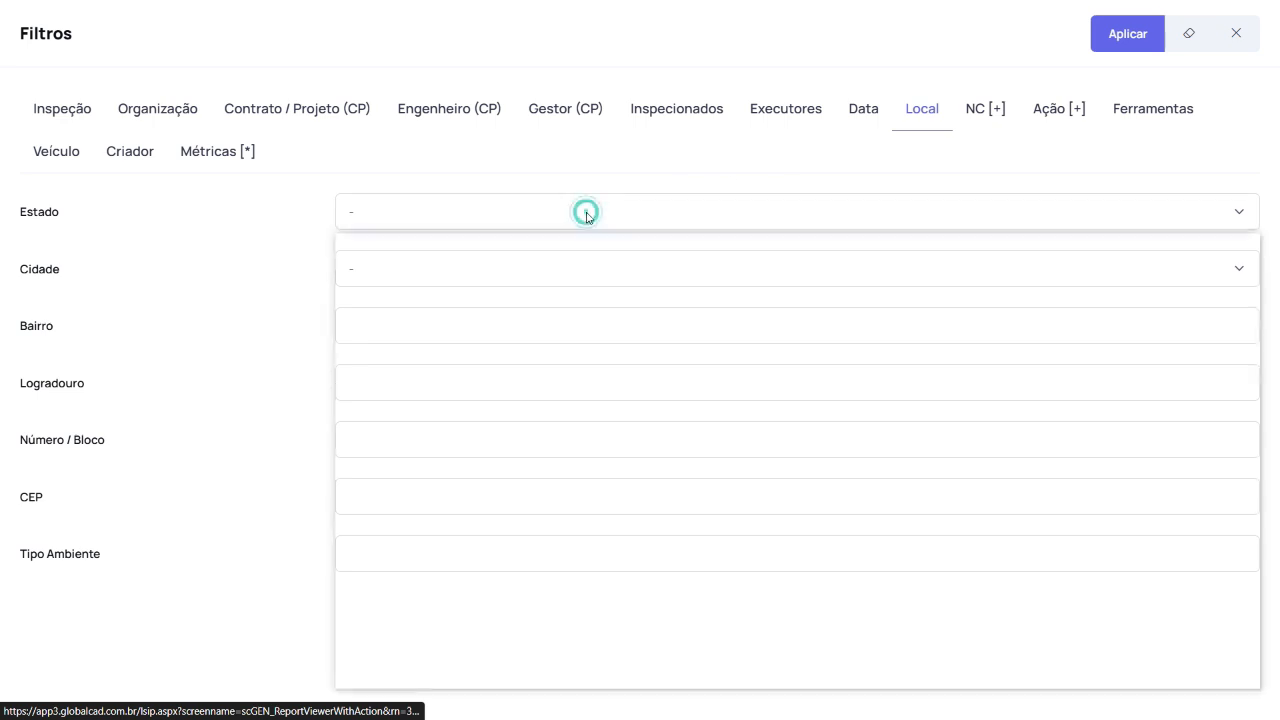
key(m)
key(Return)
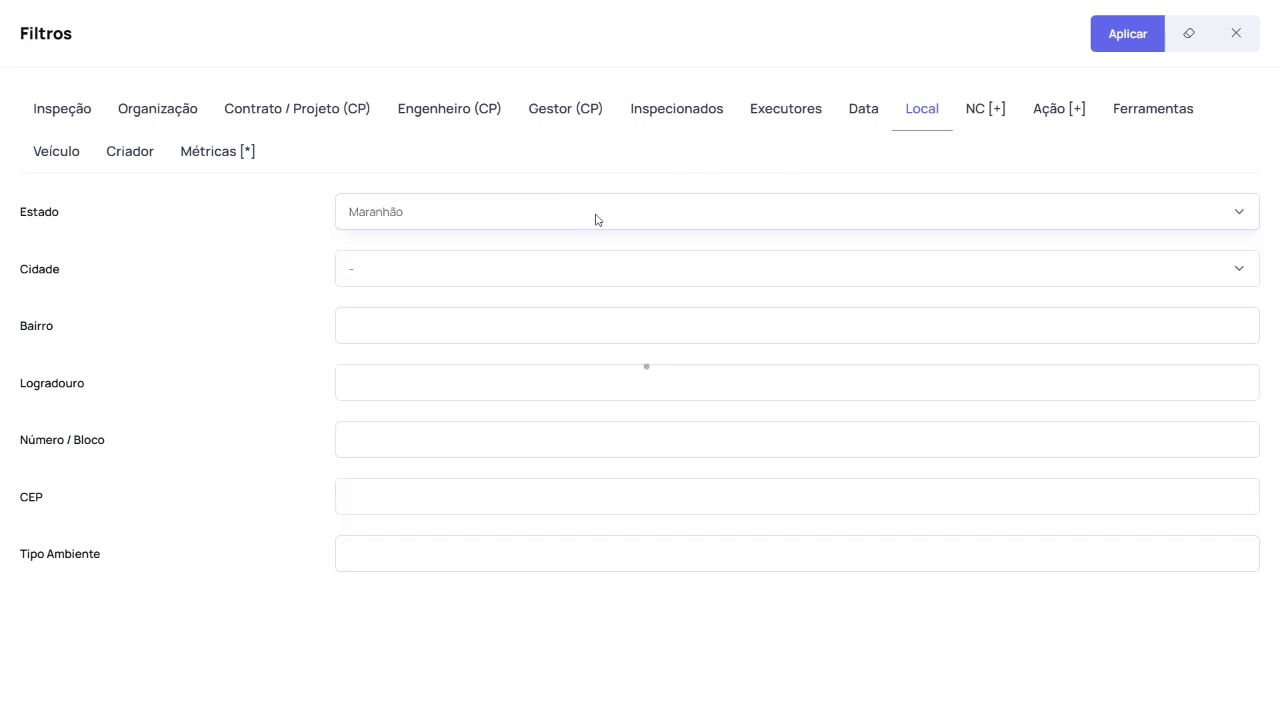
click(1121, 48)
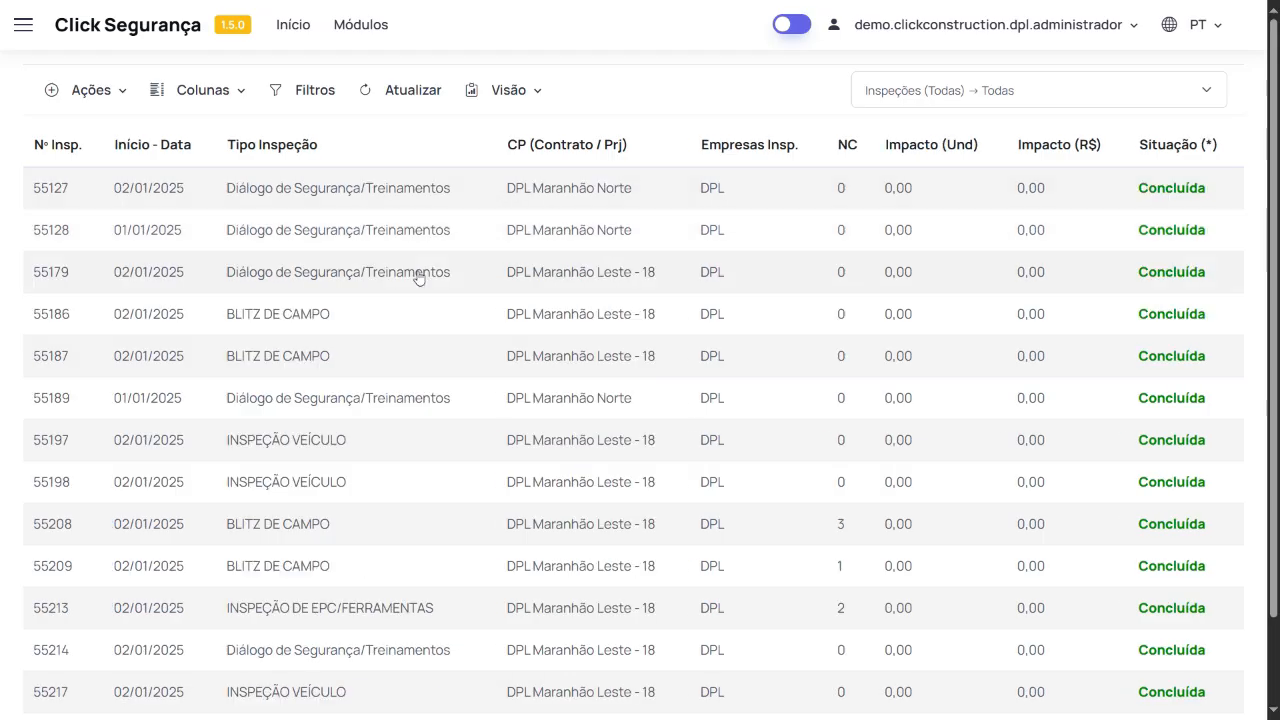
Generate the PPTX (Resumo) export from the first inspection in the filtered list and open the resulting presentation
right_click(464, 188)
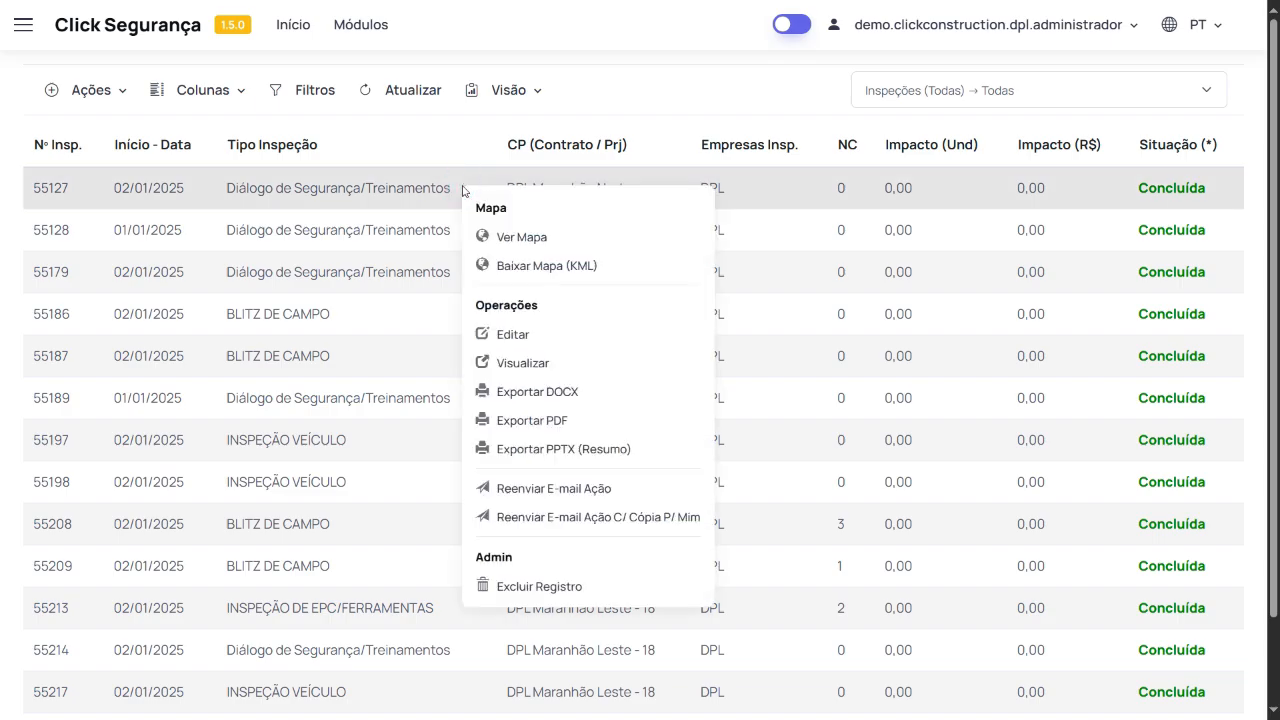
click(545, 452)
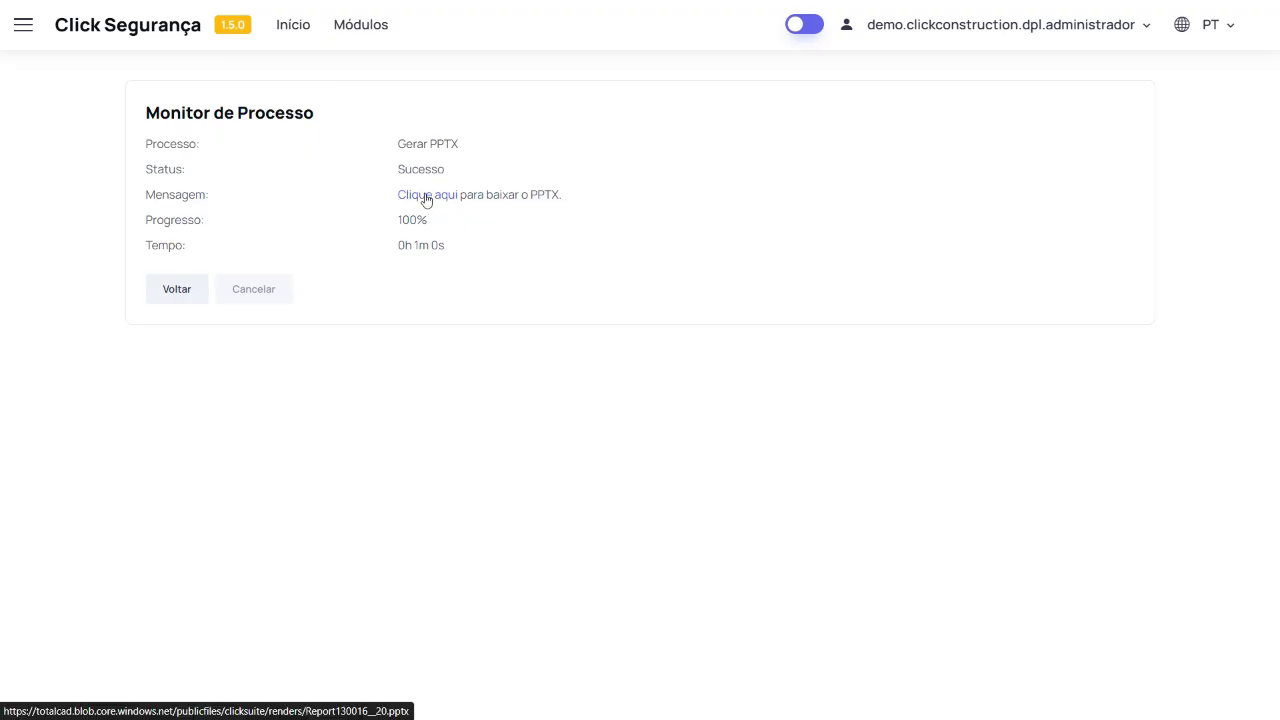
click(425, 196)
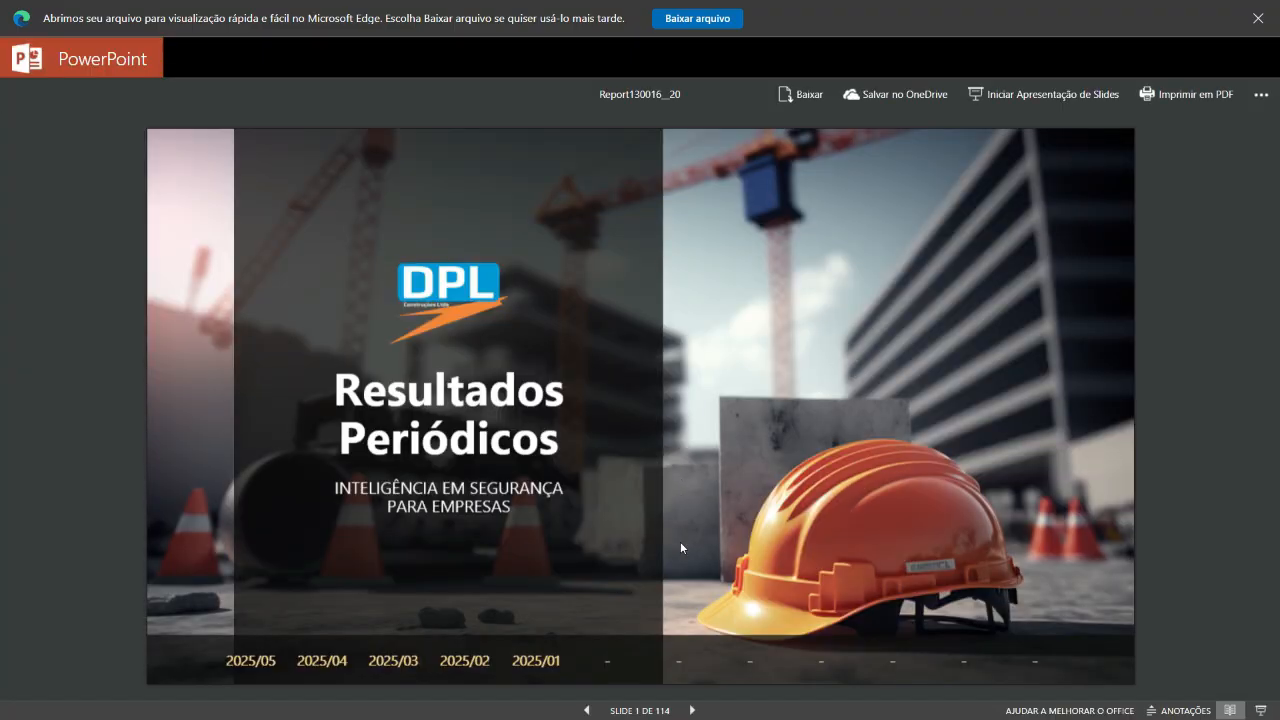
Look through the opening slides of the exported presentation, from the inspections overview to the Superintendência & Regional tables
click(692, 710)
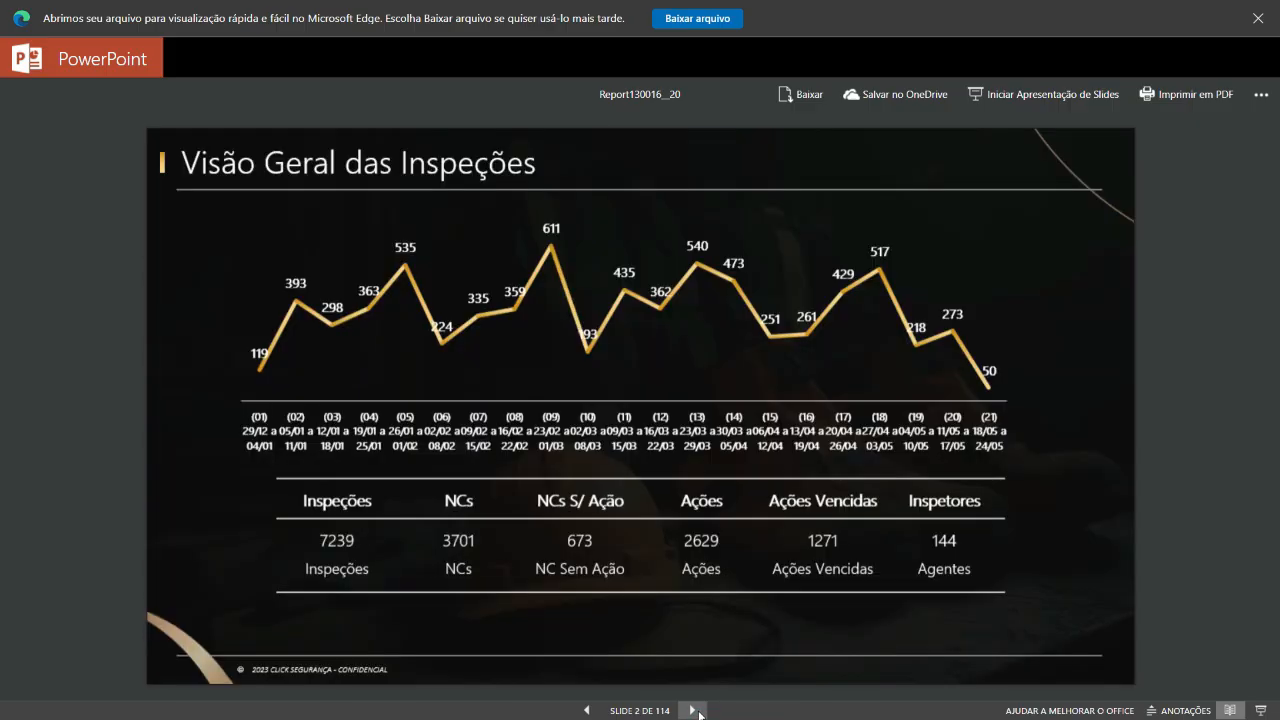
click(695, 710)
click(695, 710)
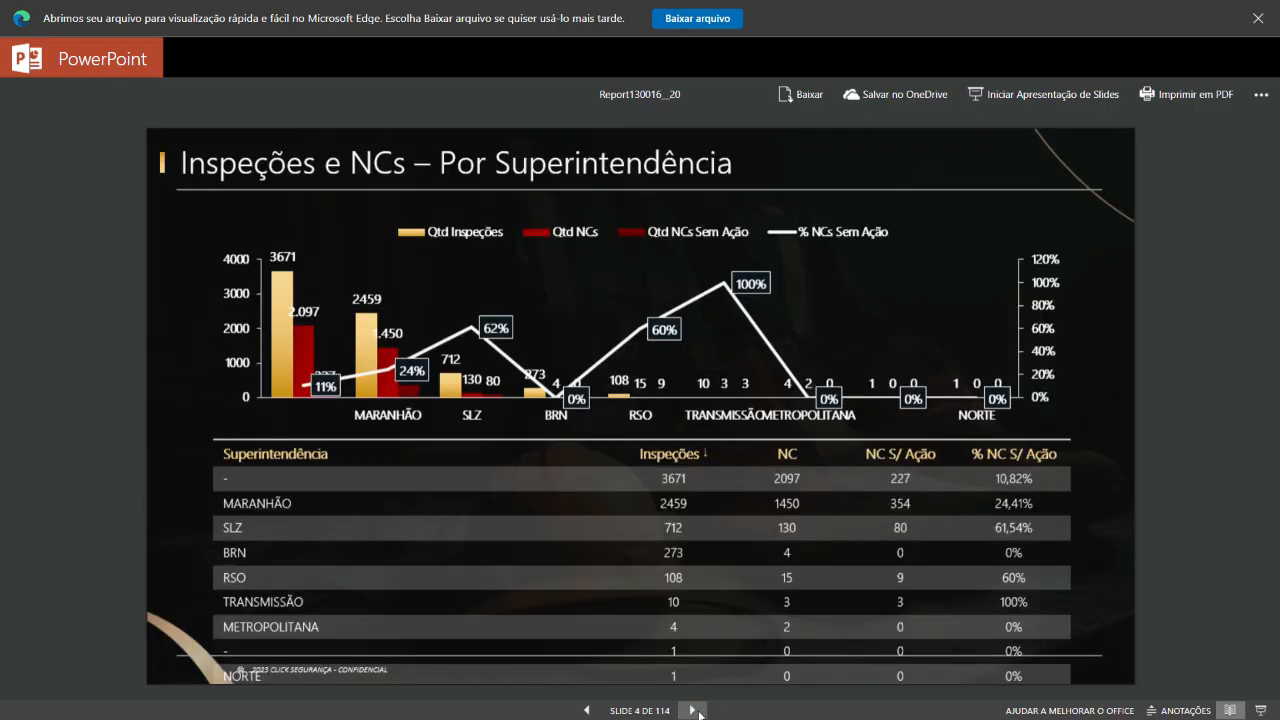
click(693, 710)
click(693, 710)
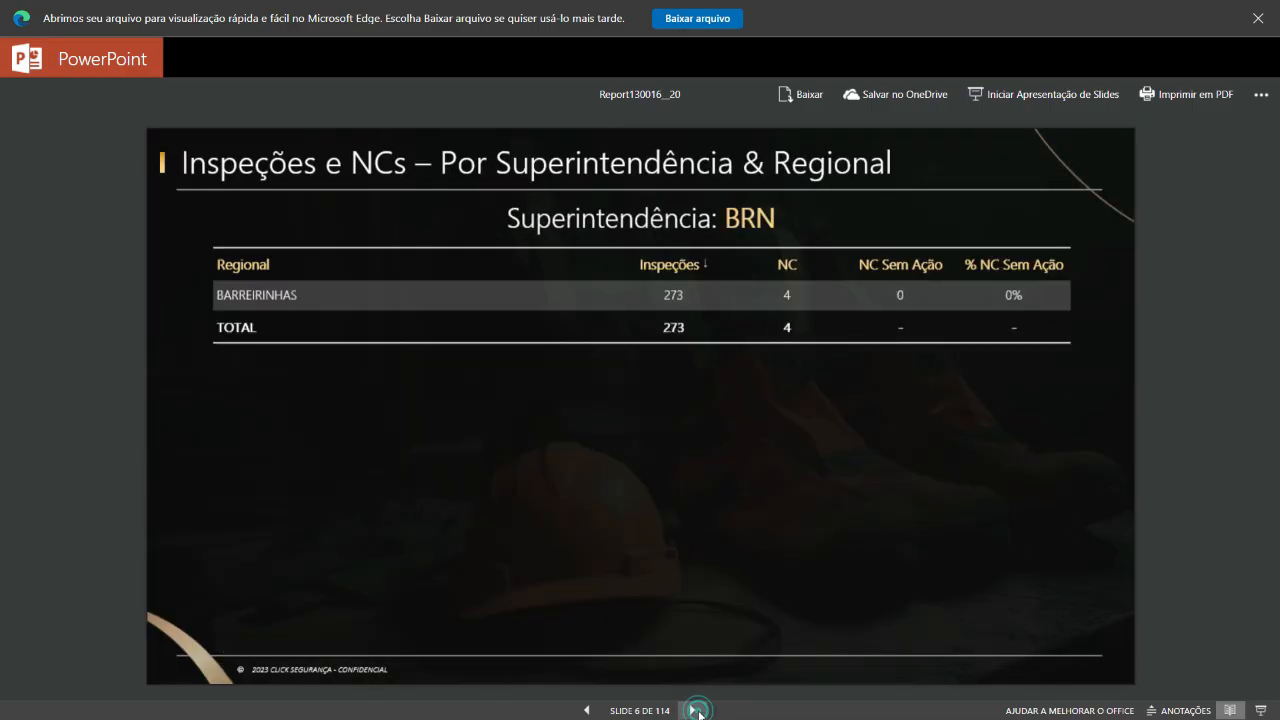
click(693, 710)
click(693, 710)
click(693, 710)
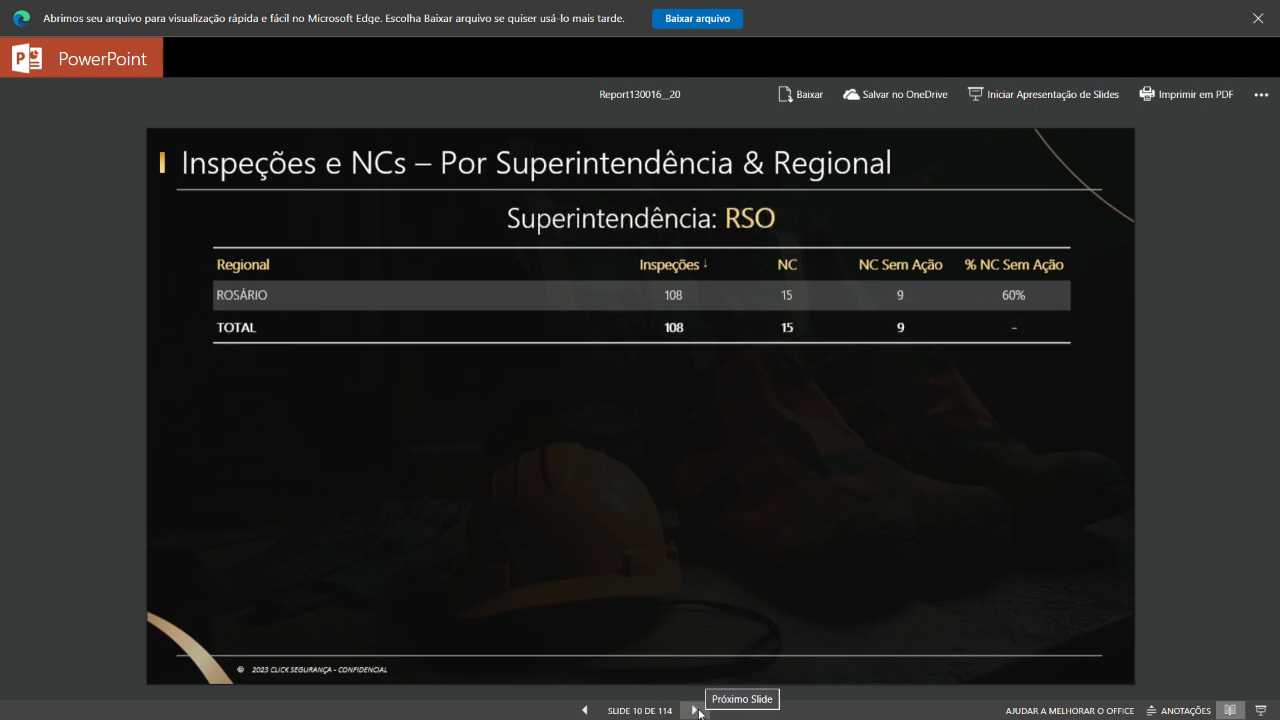
Download Report130016__20.pptx, open it in desktop PowerPoint, enable editing and maximize the window
click(808, 96)
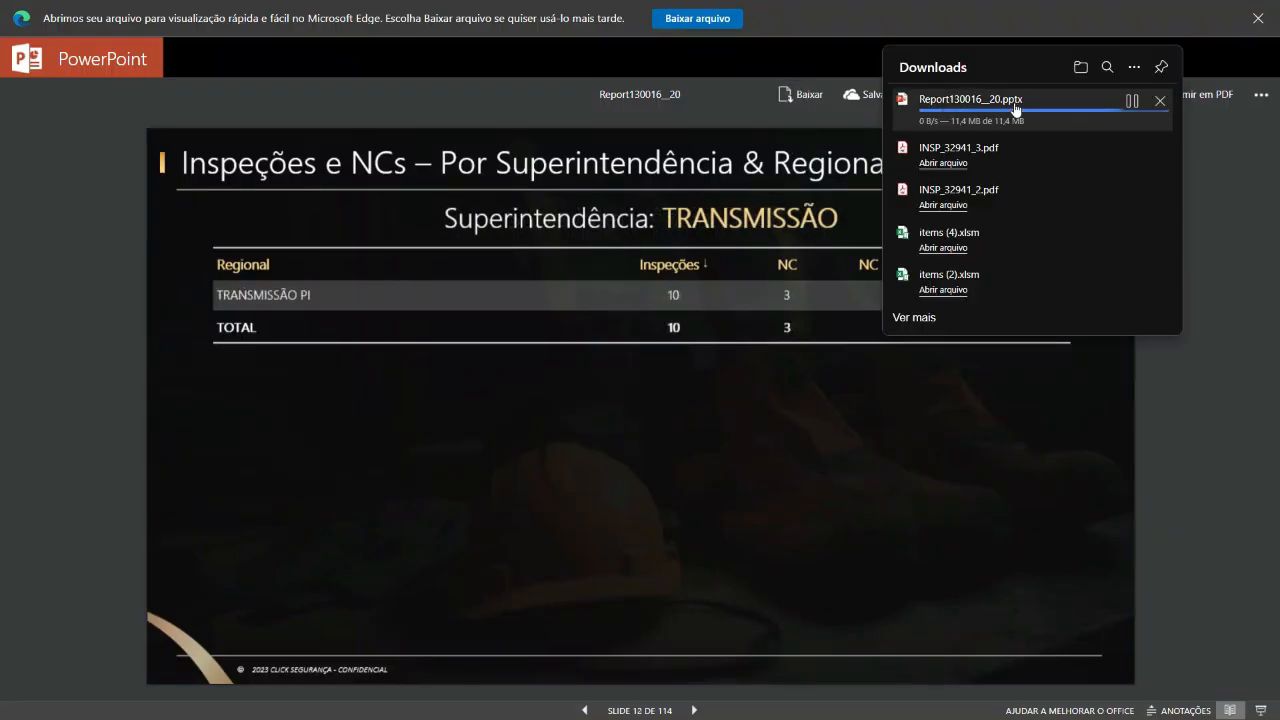
click(943, 115)
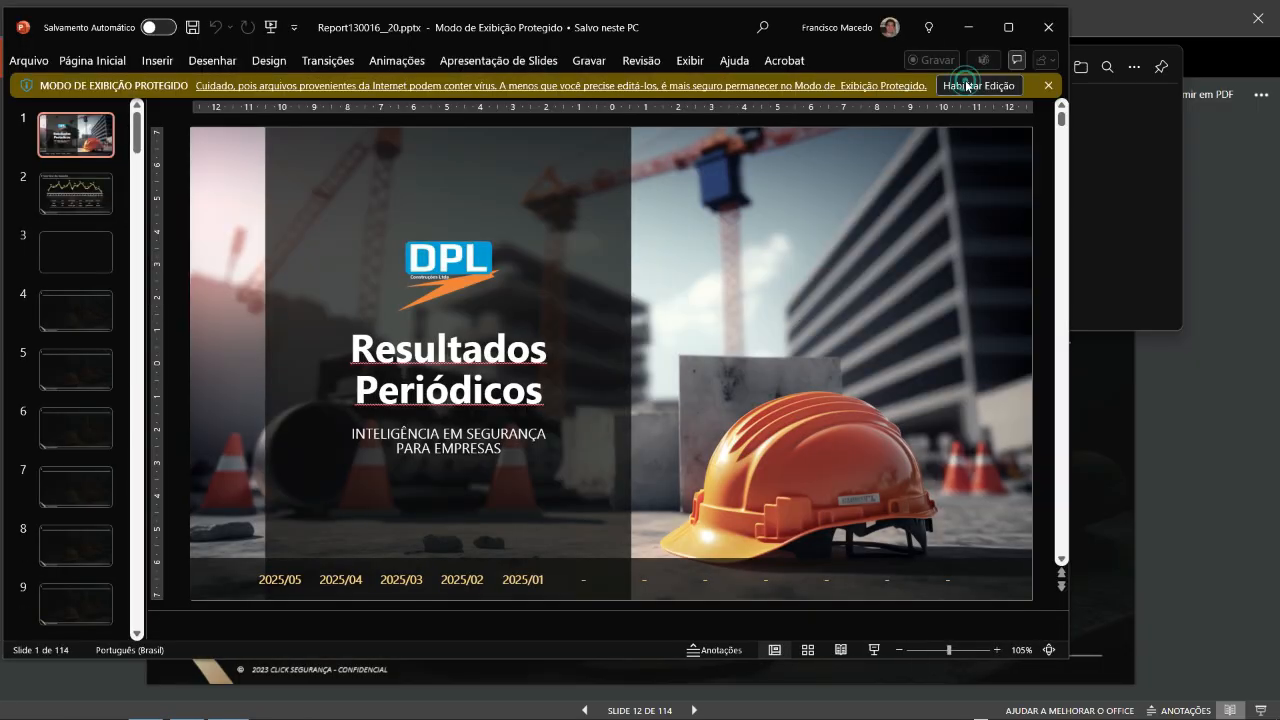
click(978, 85)
click(1009, 30)
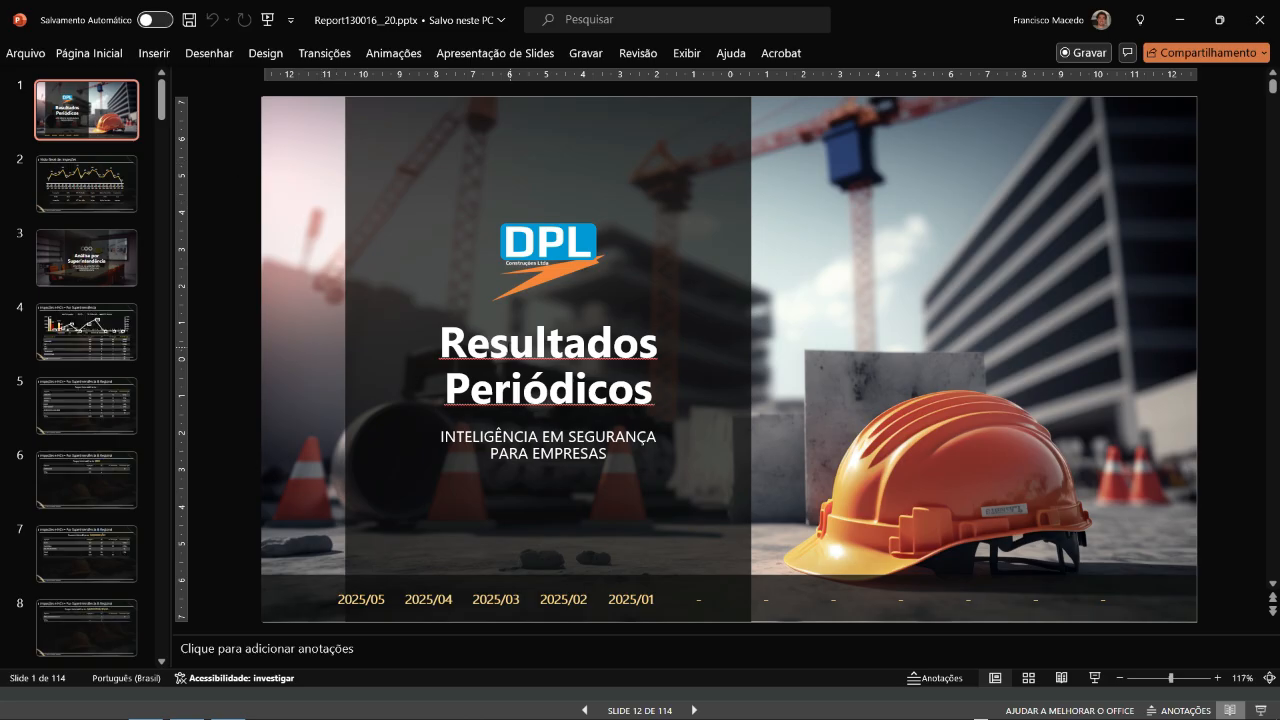
Inspect the editable title and subtitle text on the cover slide, and view slides 2 to 4 of the report
triple_click(548, 345)
click(522, 446)
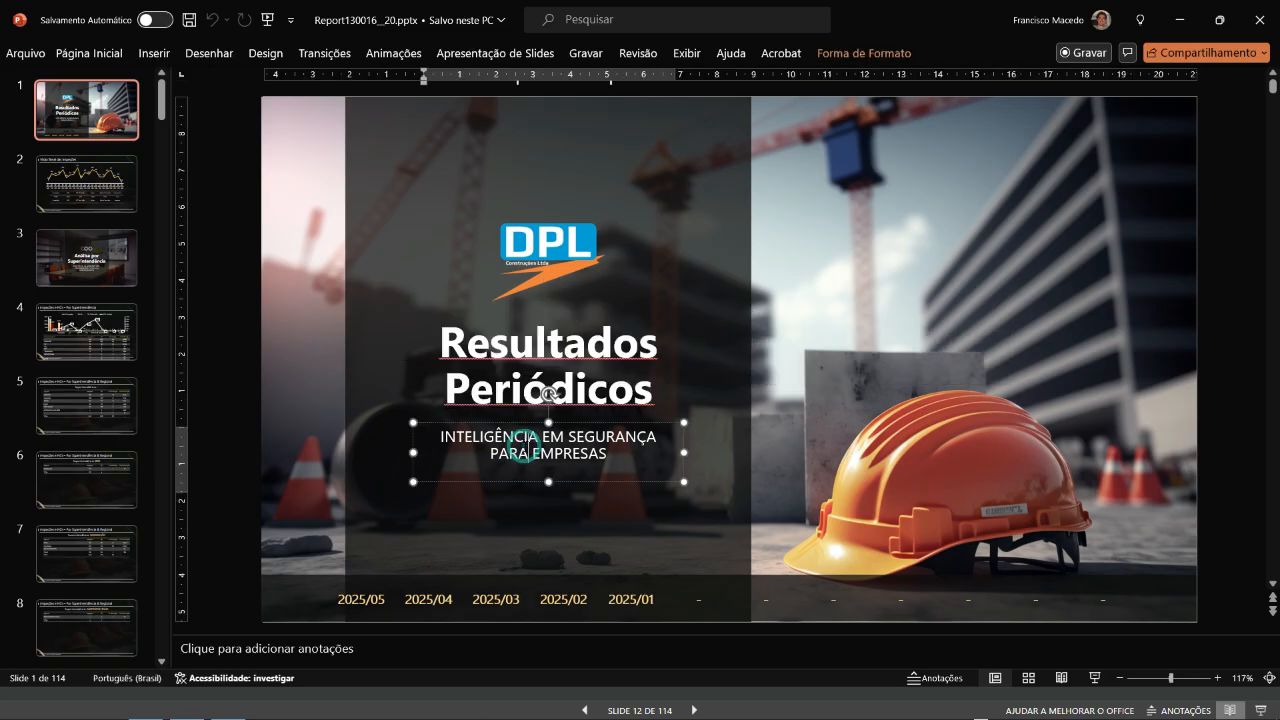
click(103, 207)
click(109, 264)
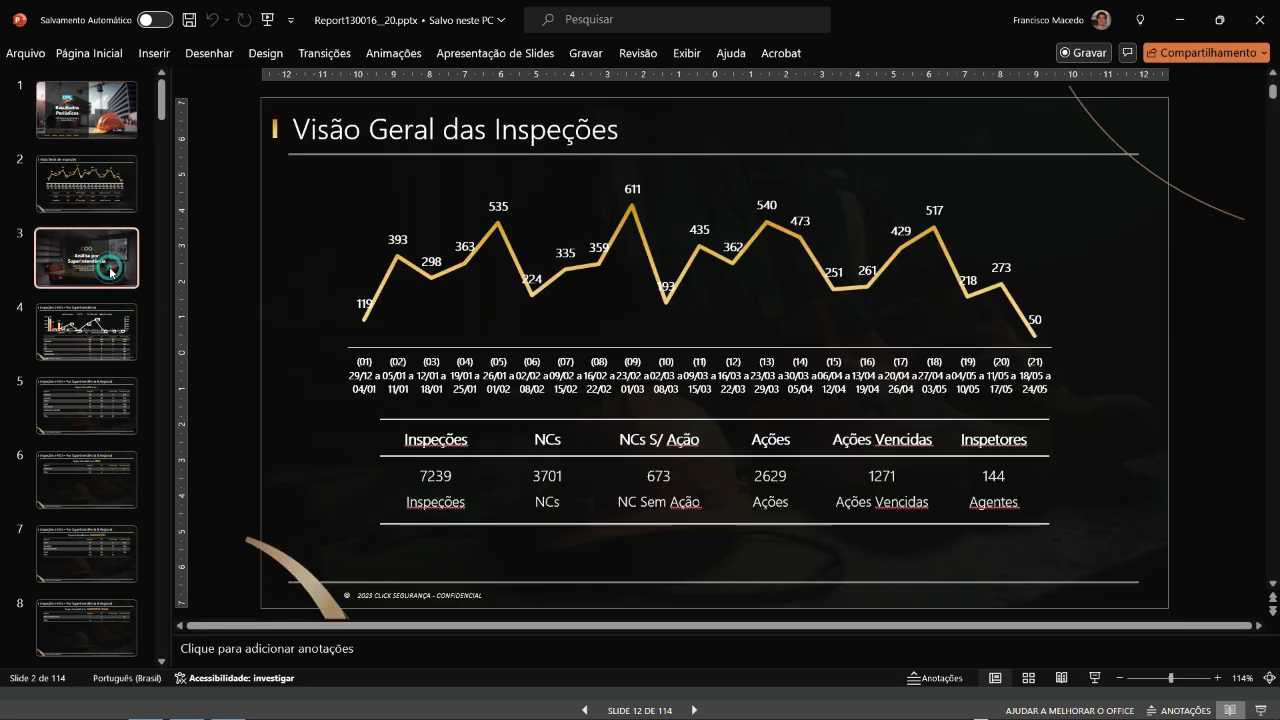
click(111, 337)
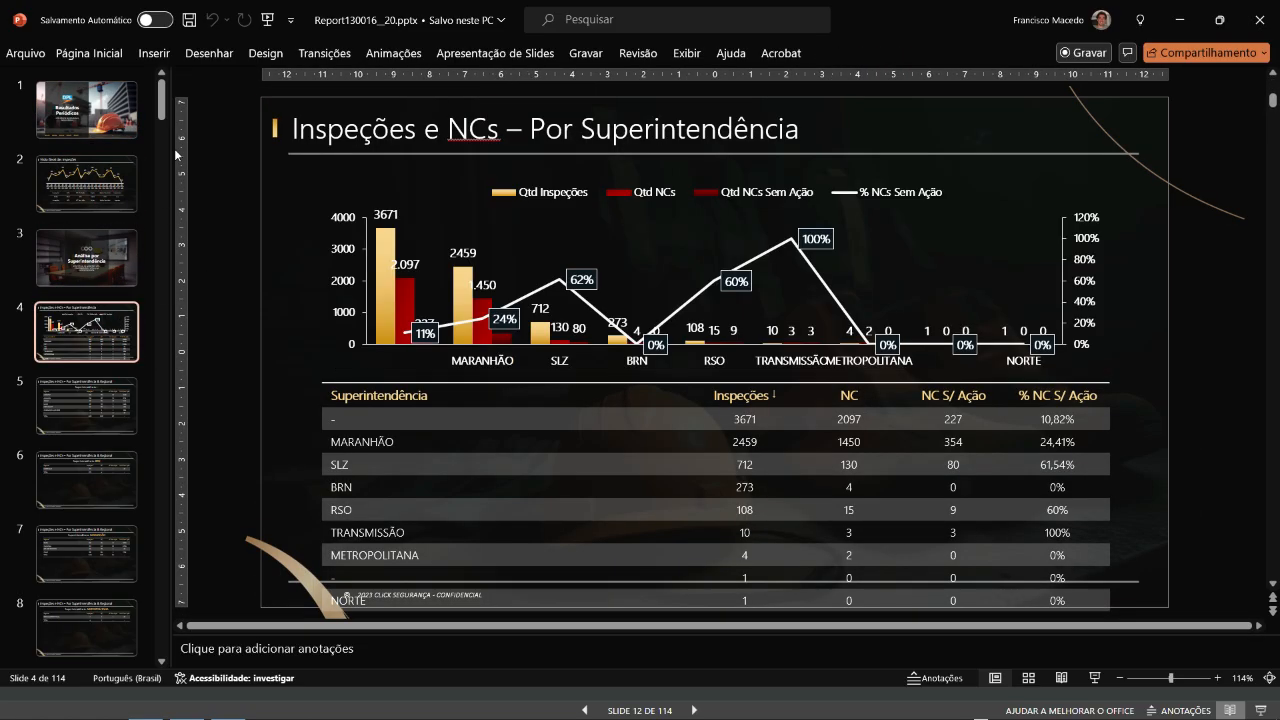
Look through further slides of the inspection report in the presentation
drag(160, 110, 238, 518)
click(87, 238)
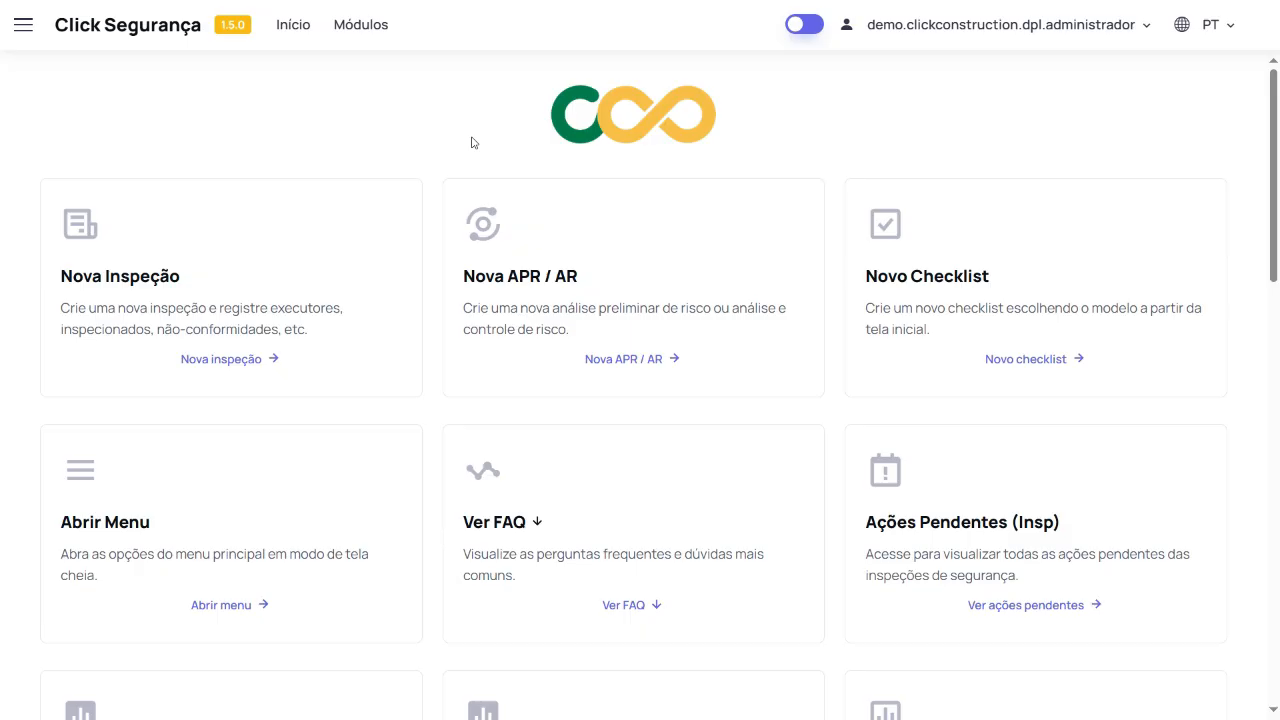
Switch to Click Segurança, open the safety inspections configuration at the Guias settings and view the available inspection types
click(23, 35)
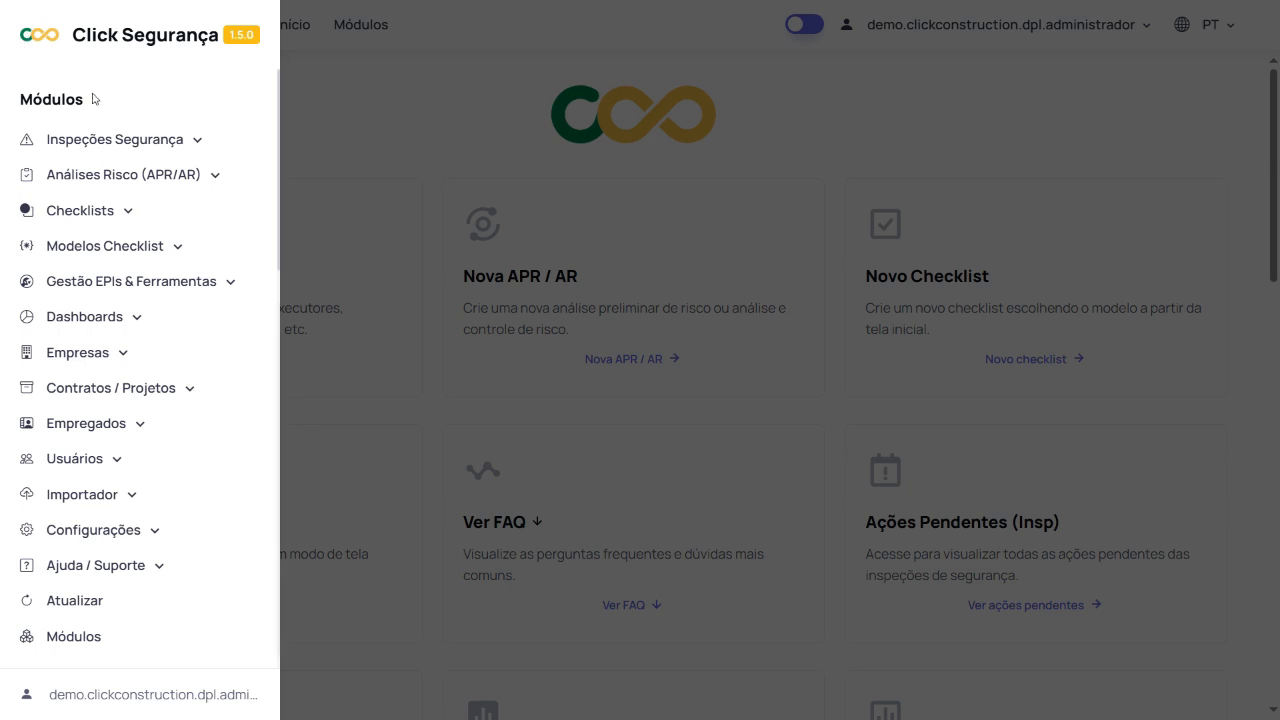
click(165, 146)
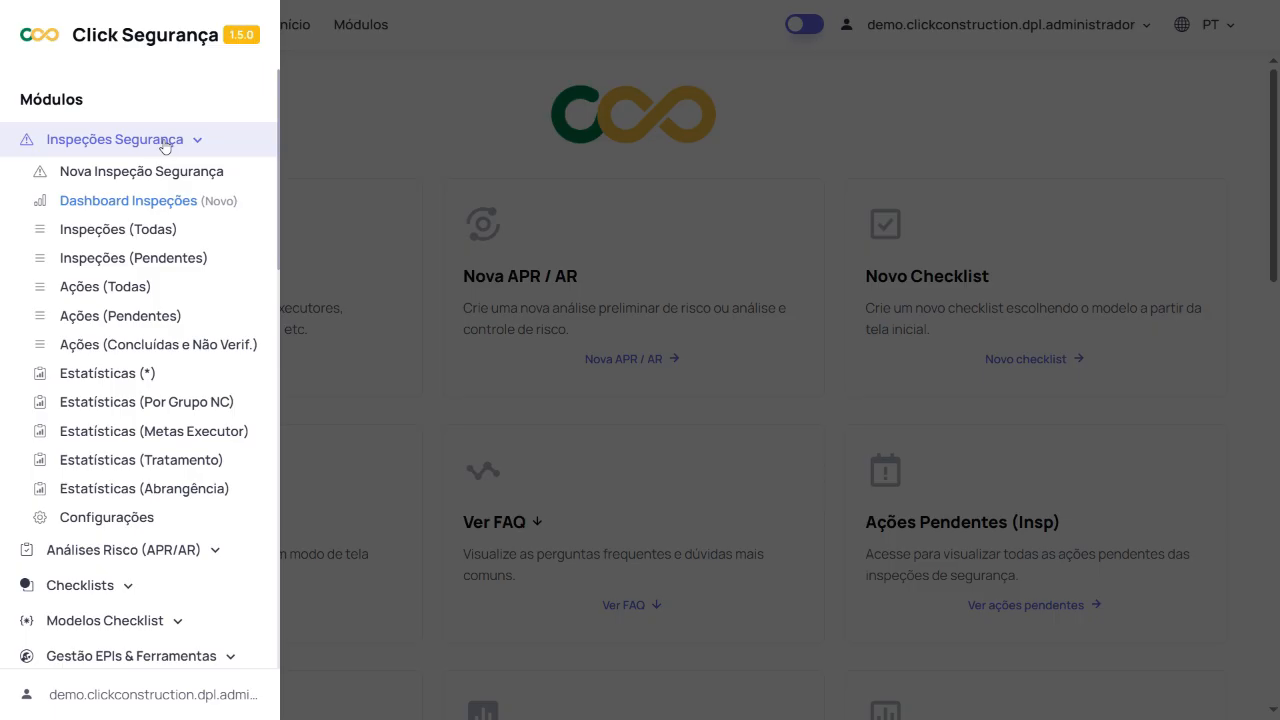
click(103, 519)
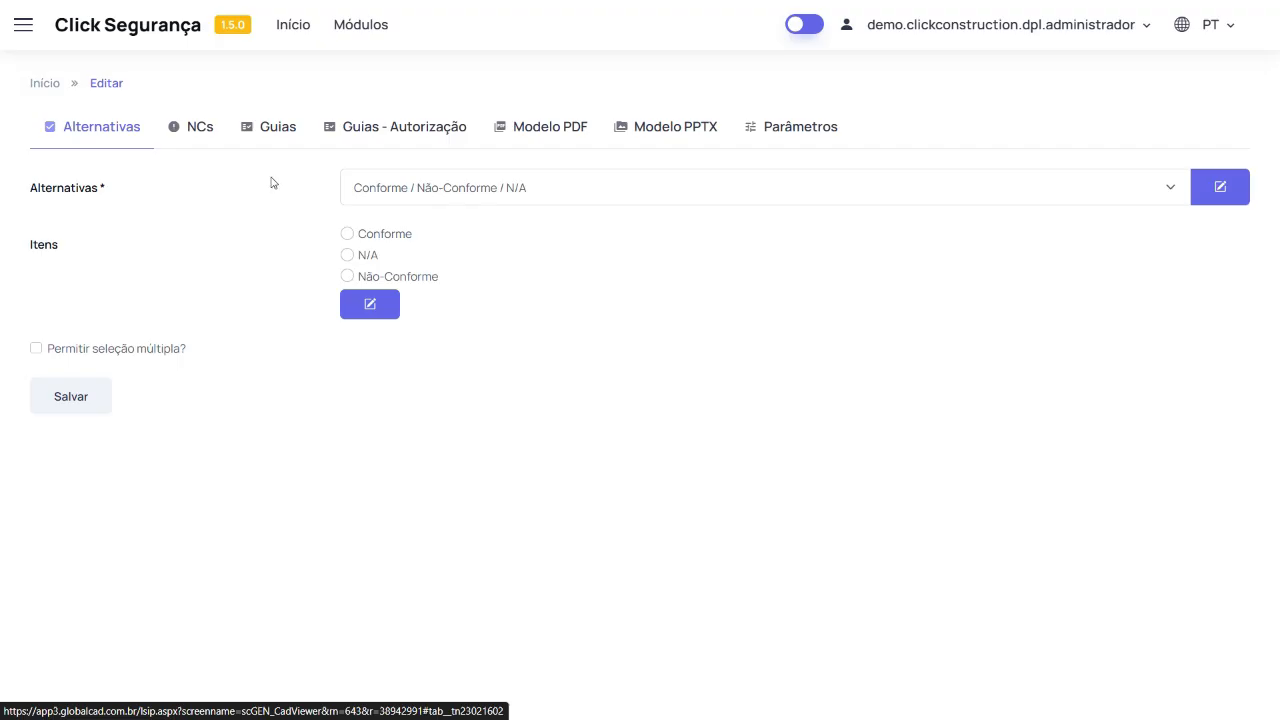
click(278, 128)
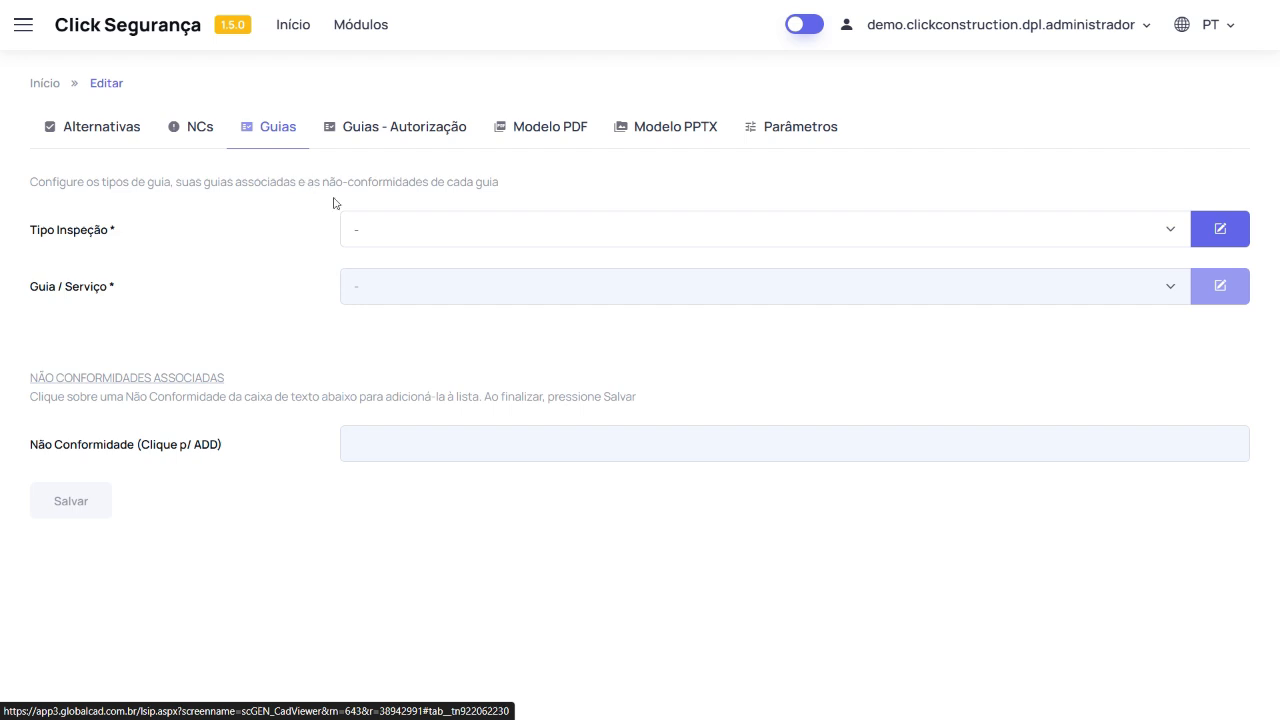
click(381, 236)
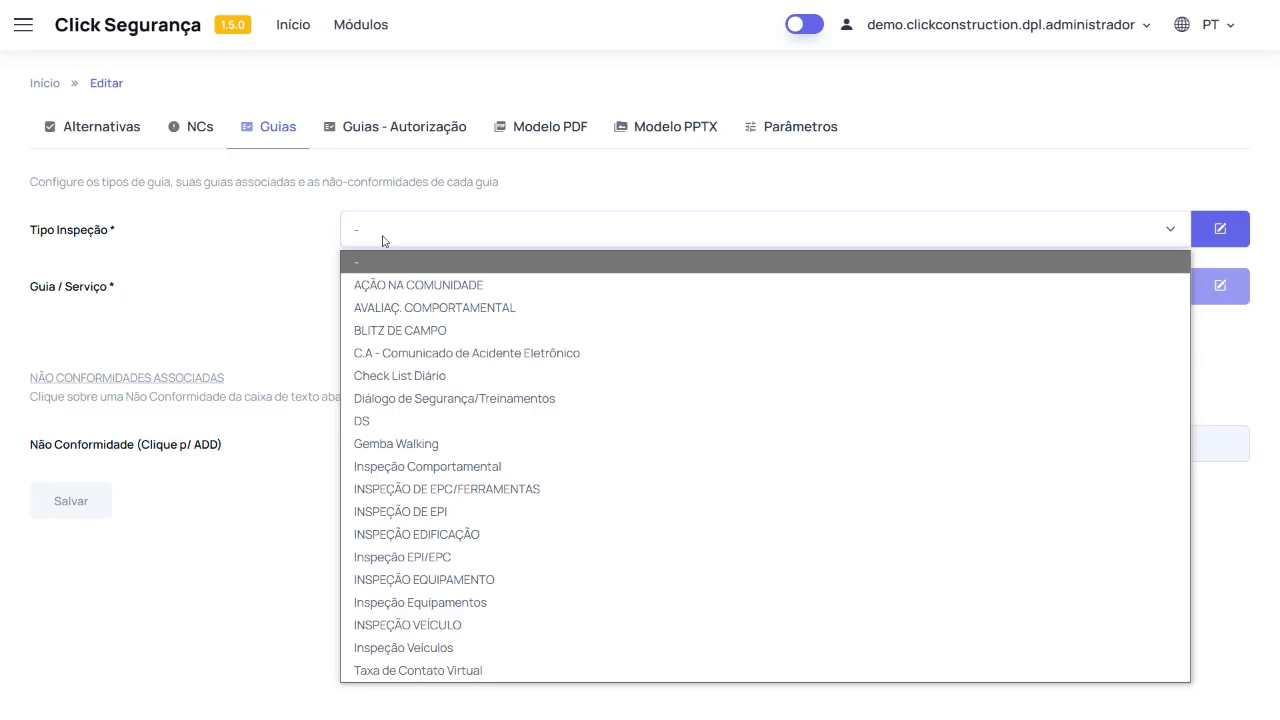
click(383, 238)
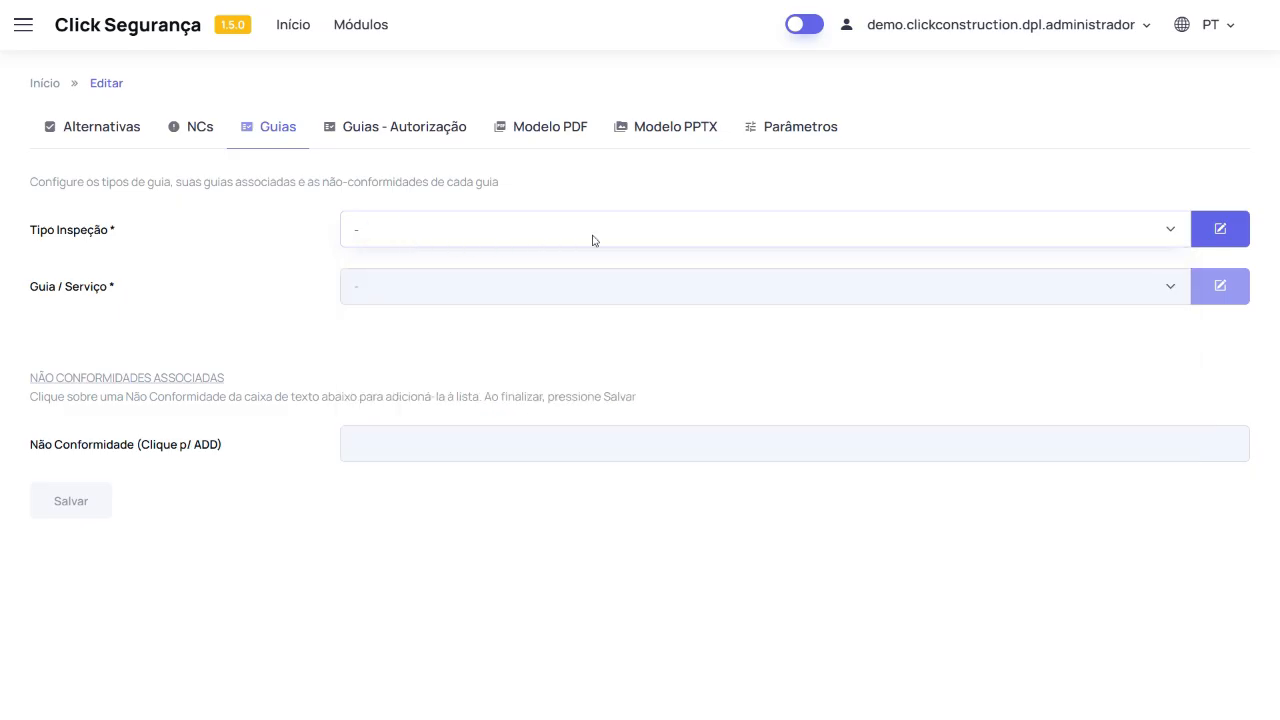
Add a new inspection type named TESTE and return to the Guias settings
click(1222, 232)
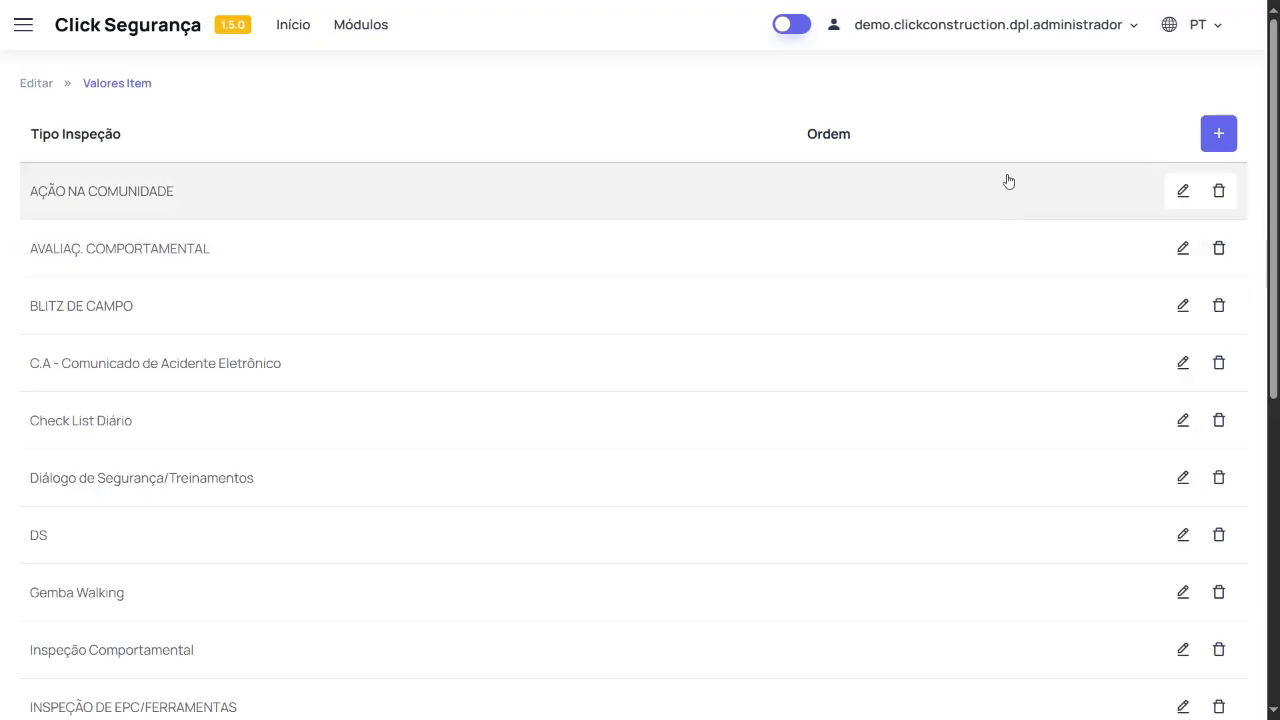
click(1217, 137)
click(437, 180)
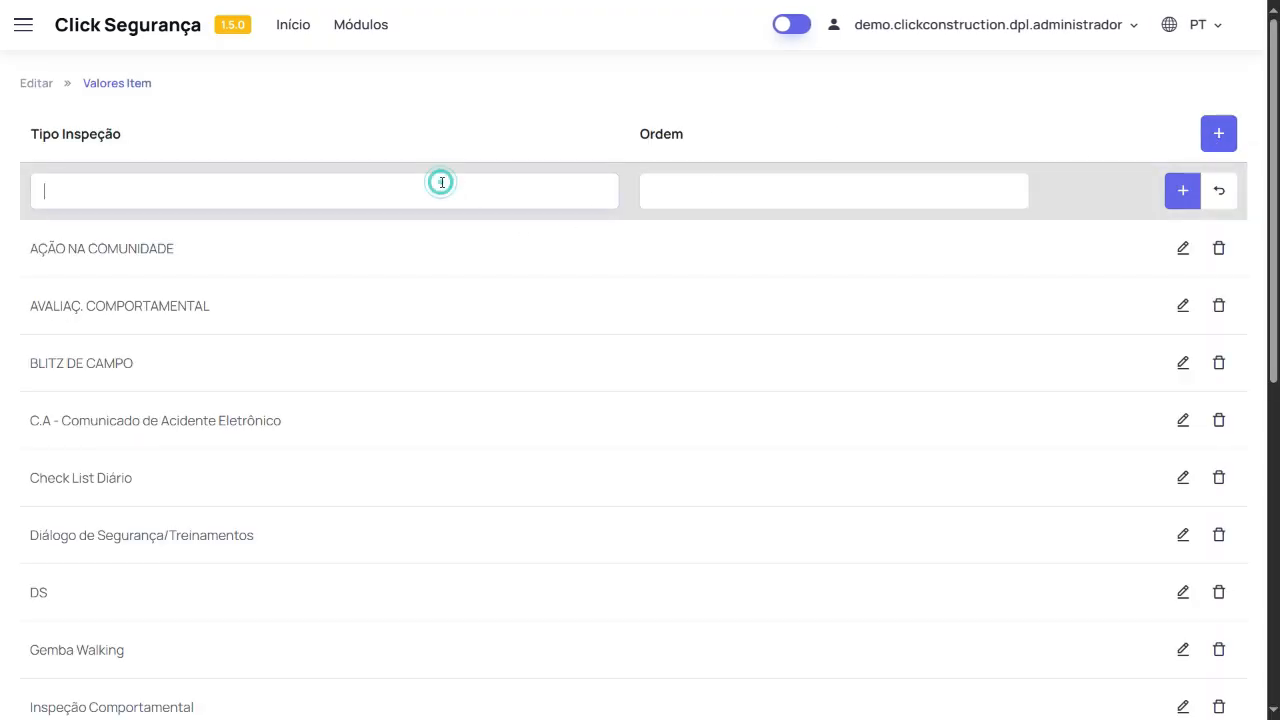
text(TESTE)
click(1179, 196)
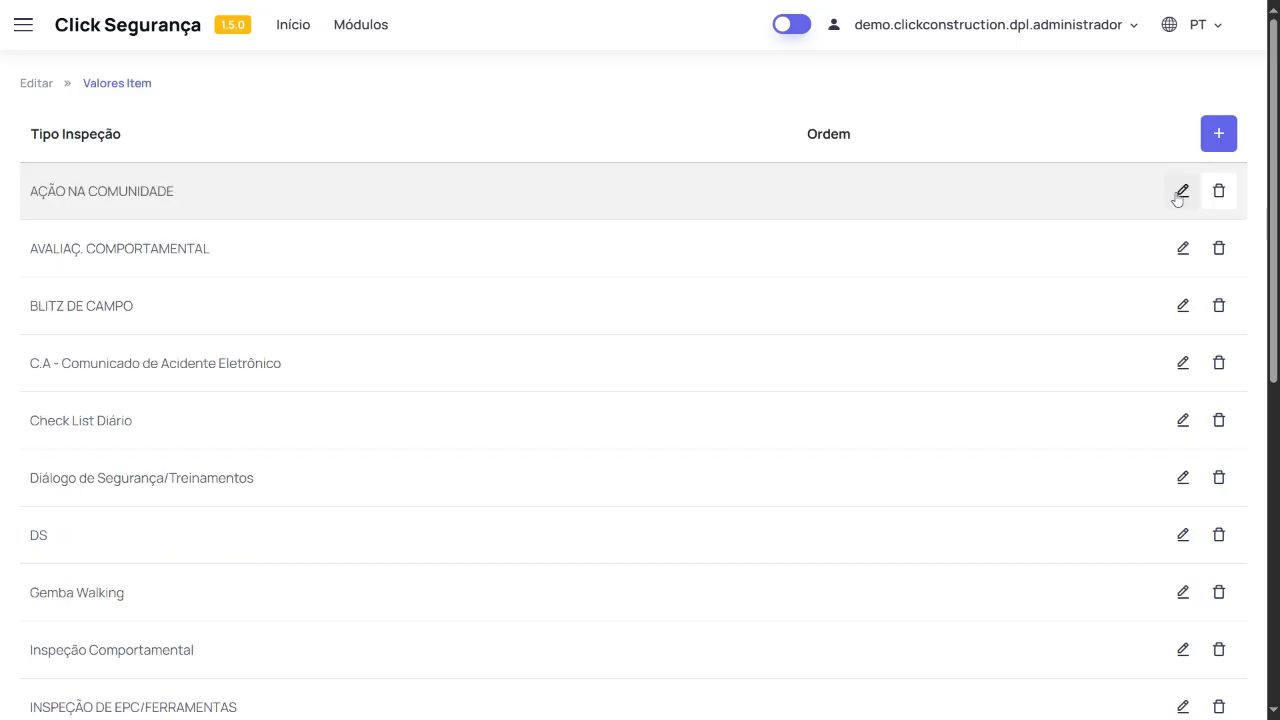
scroll(694, 289, down, 6)
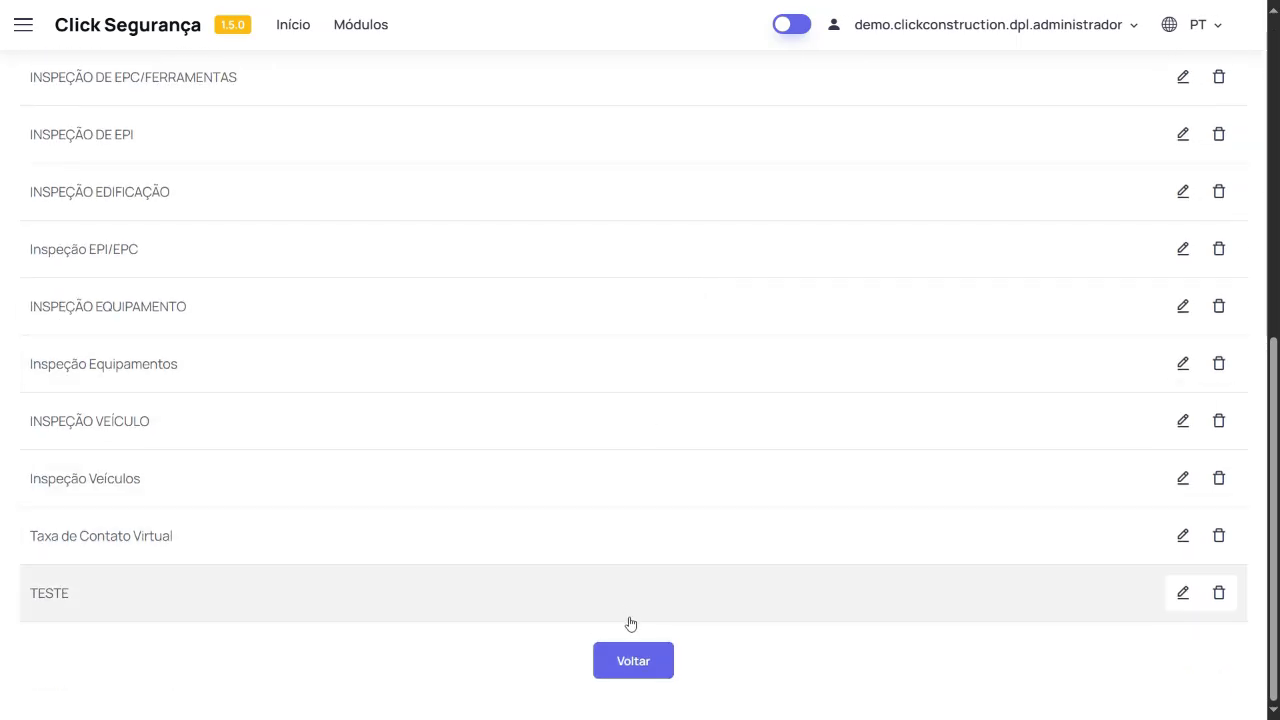
click(633, 658)
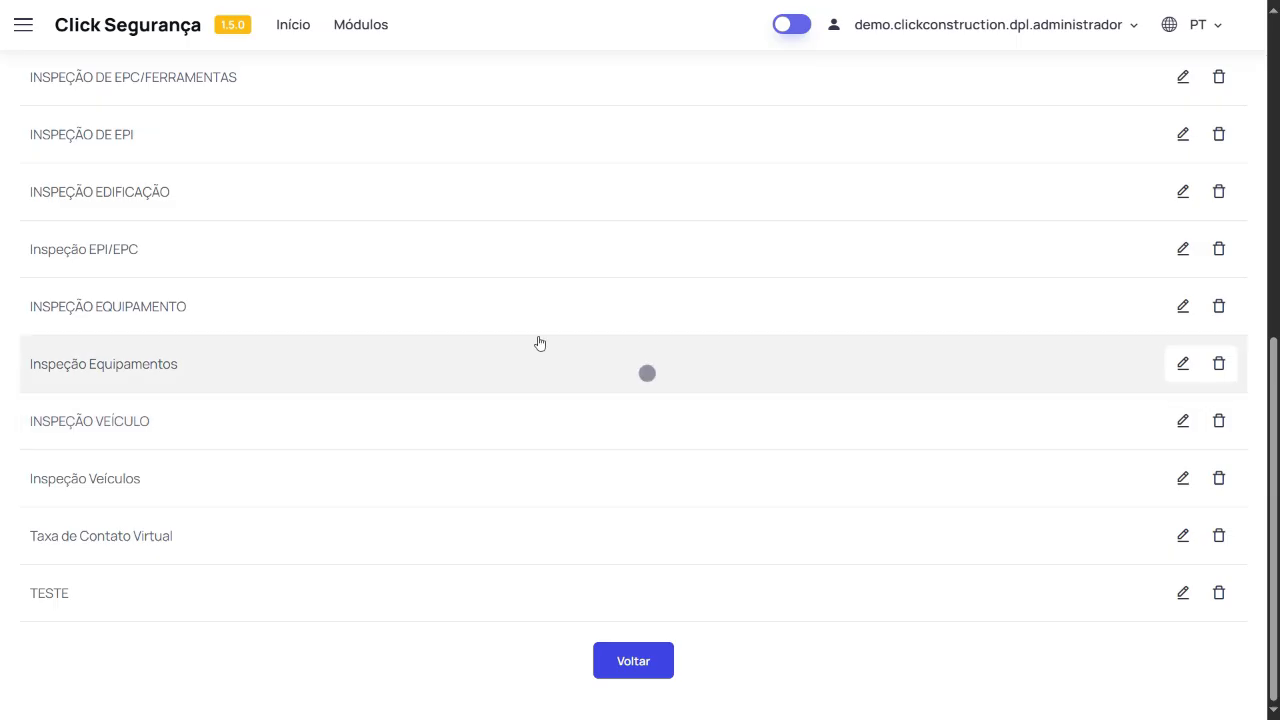
Review the updated inspection type options and select TESTE as the Tipo Inspeção
click(495, 232)
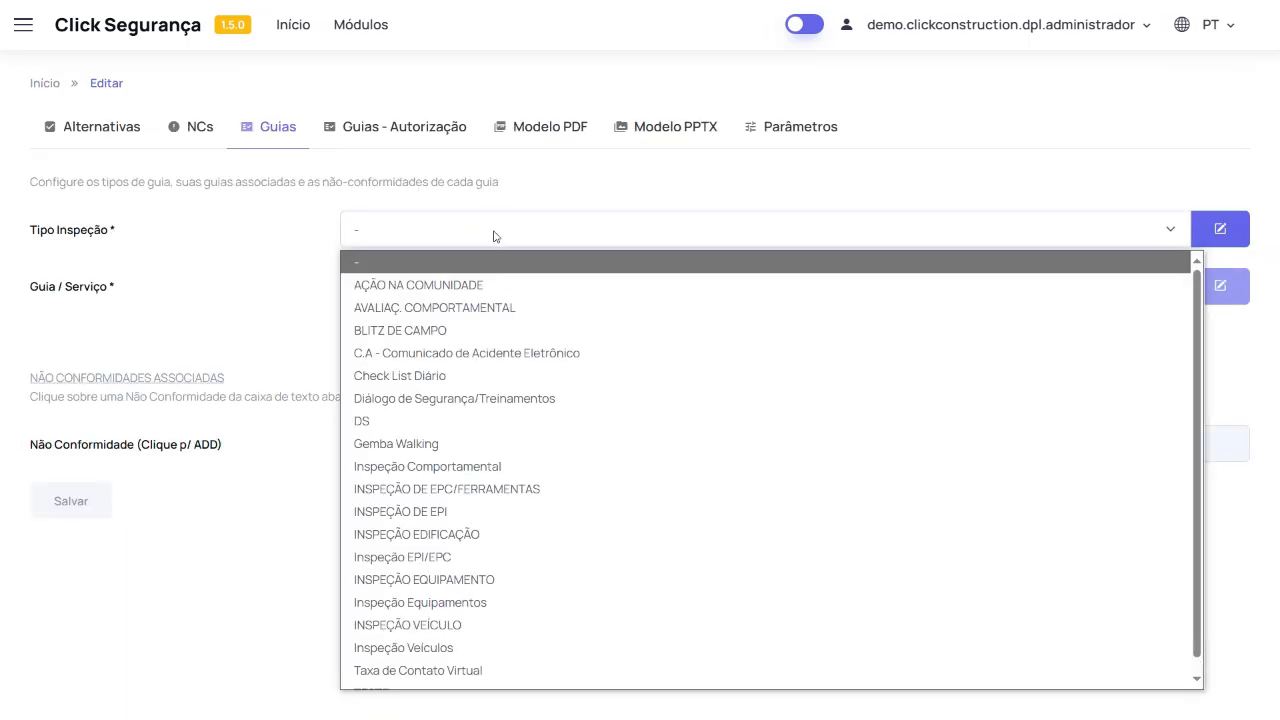
scroll(505, 520, down, 1)
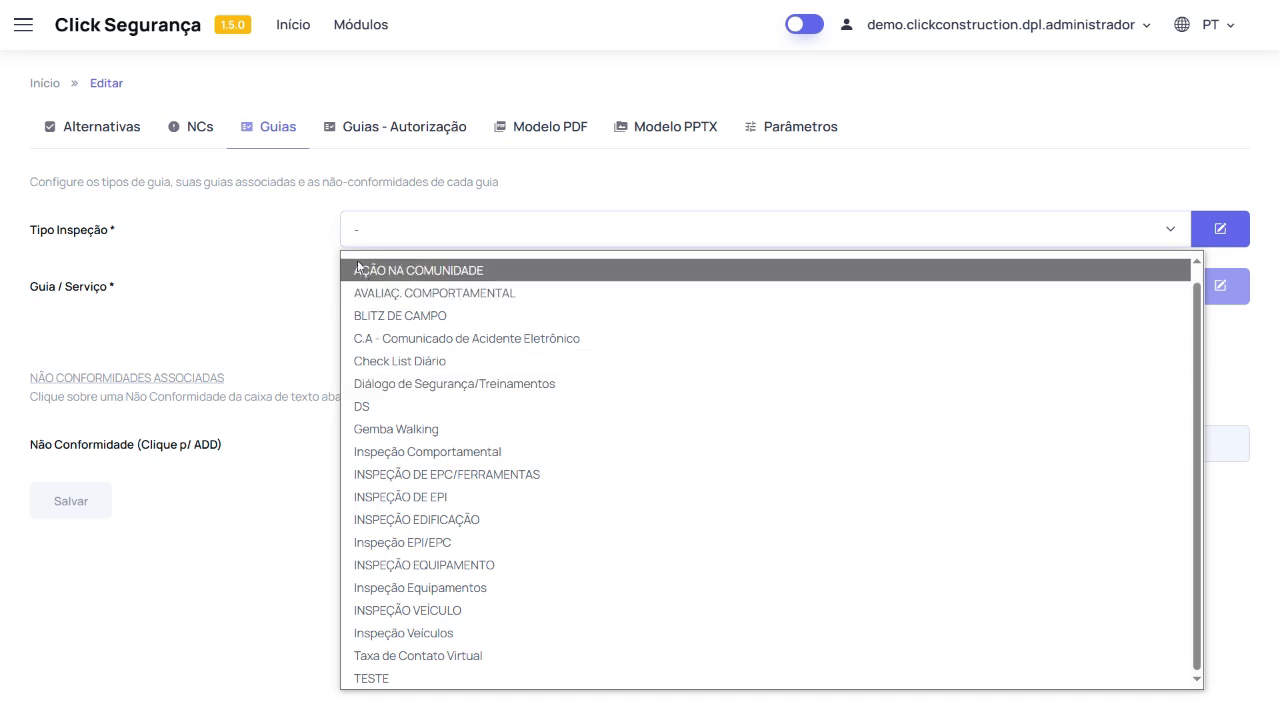
click(323, 239)
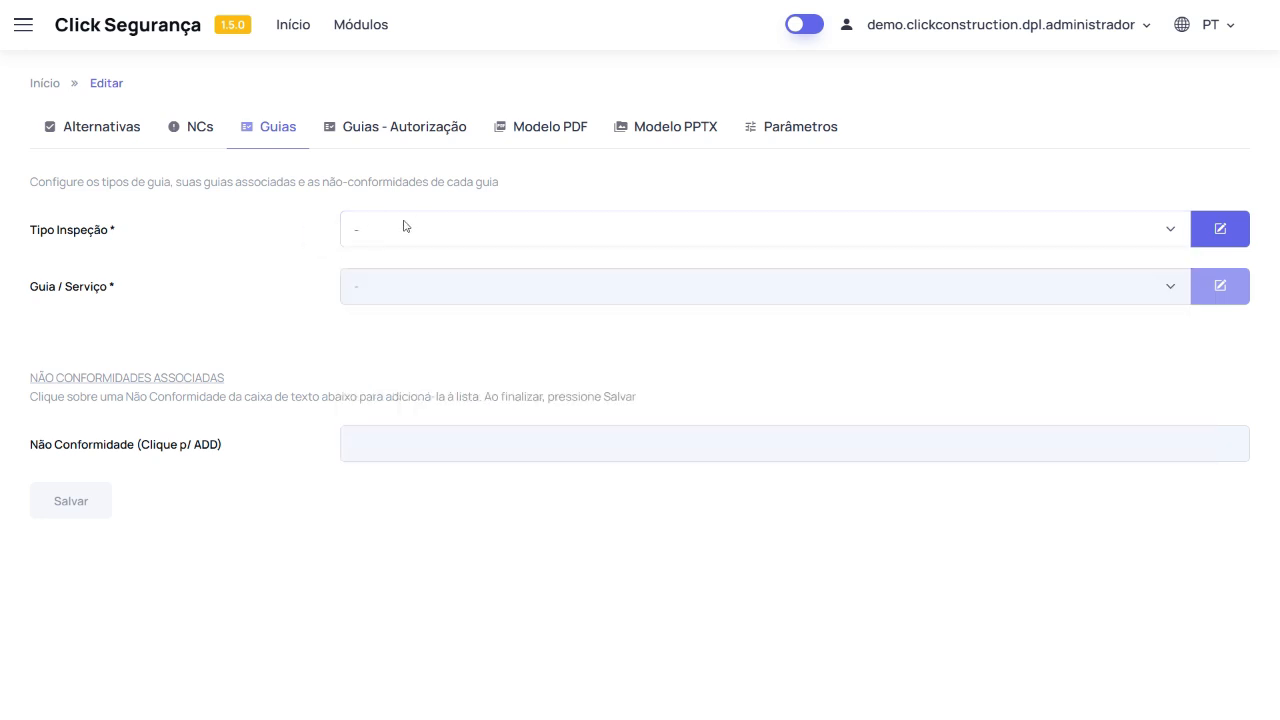
click(381, 287)
click(669, 236)
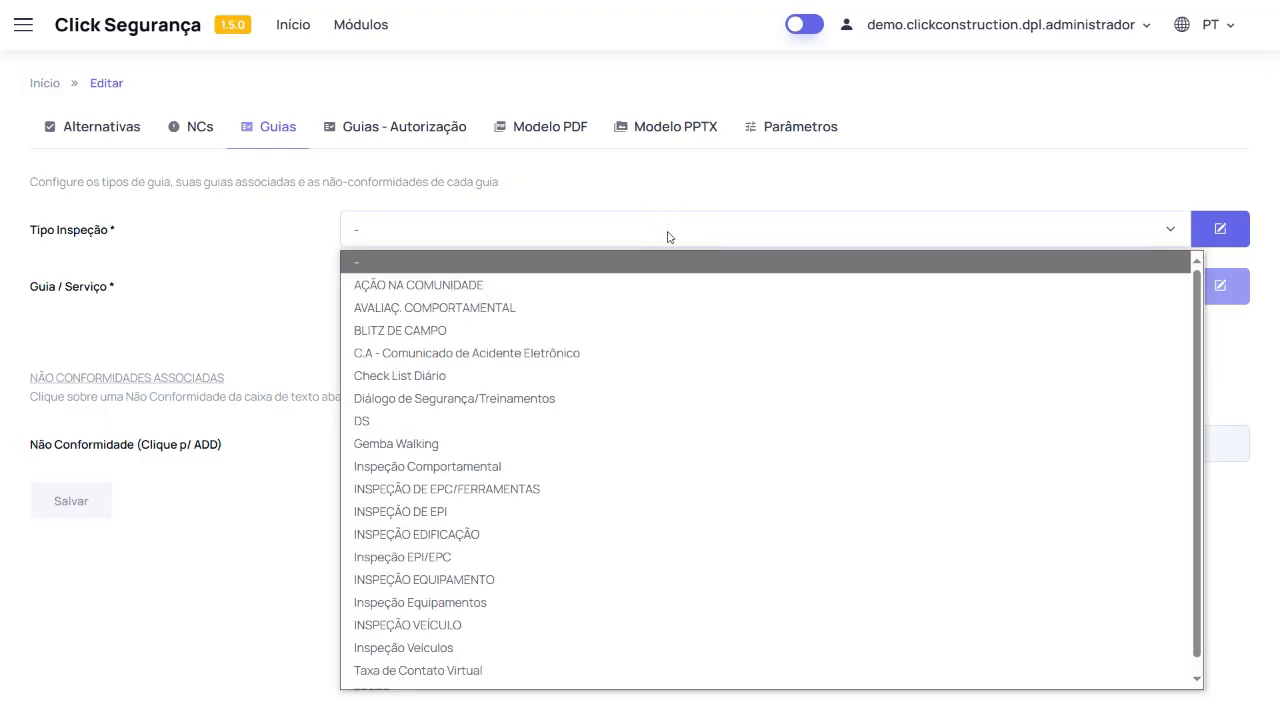
scroll(560, 485, down, 1)
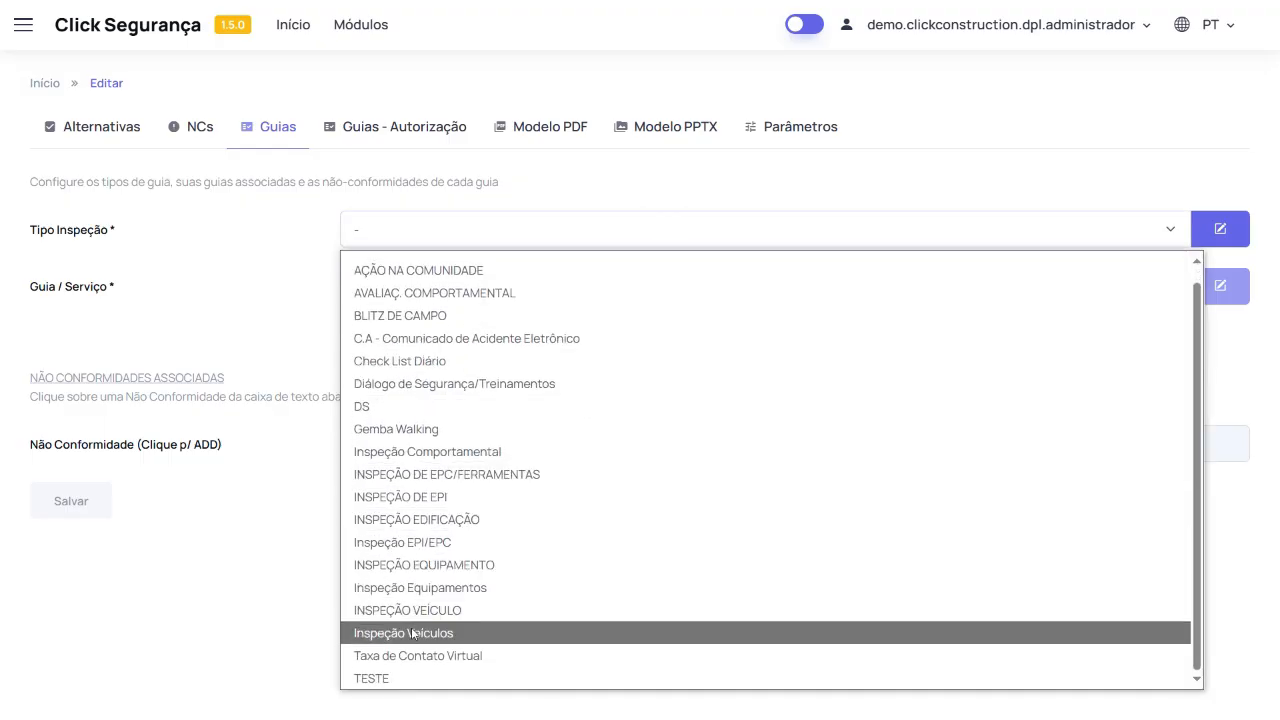
click(391, 678)
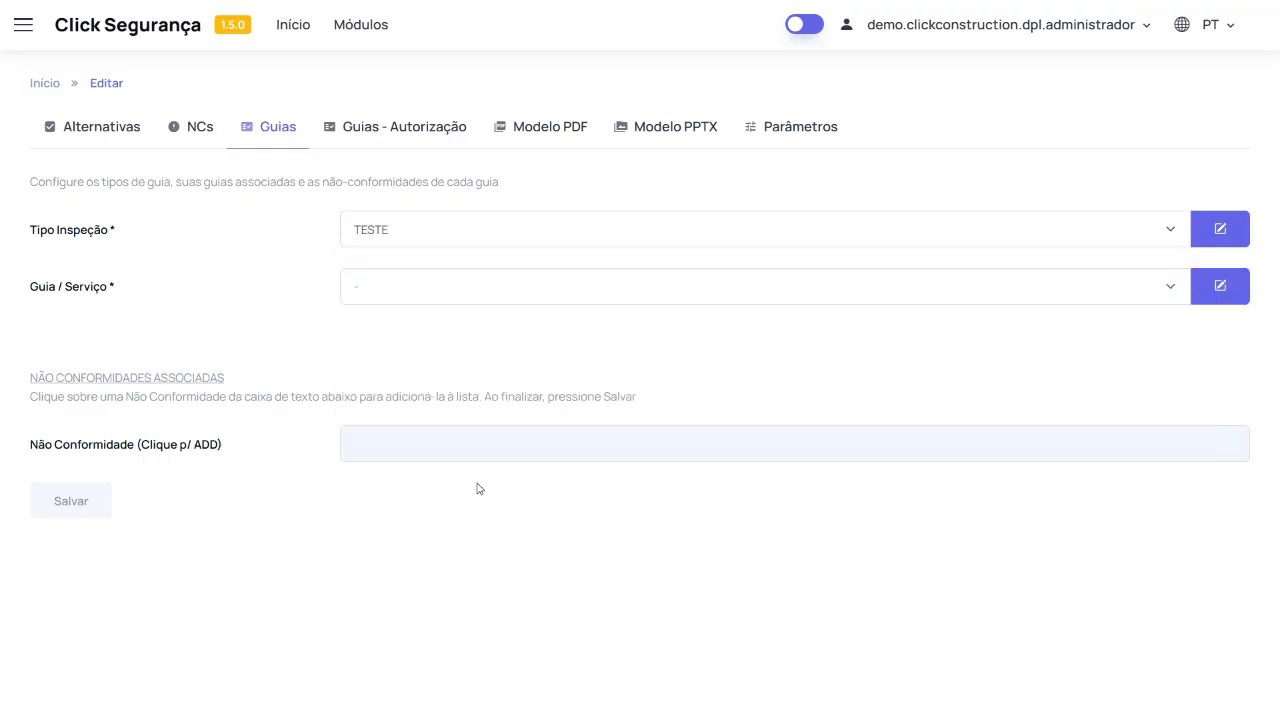
Add the guide TESTE GUIA 1 to the TESTE inspection type, using the Inspeção Ambiente guide model
click(405, 293)
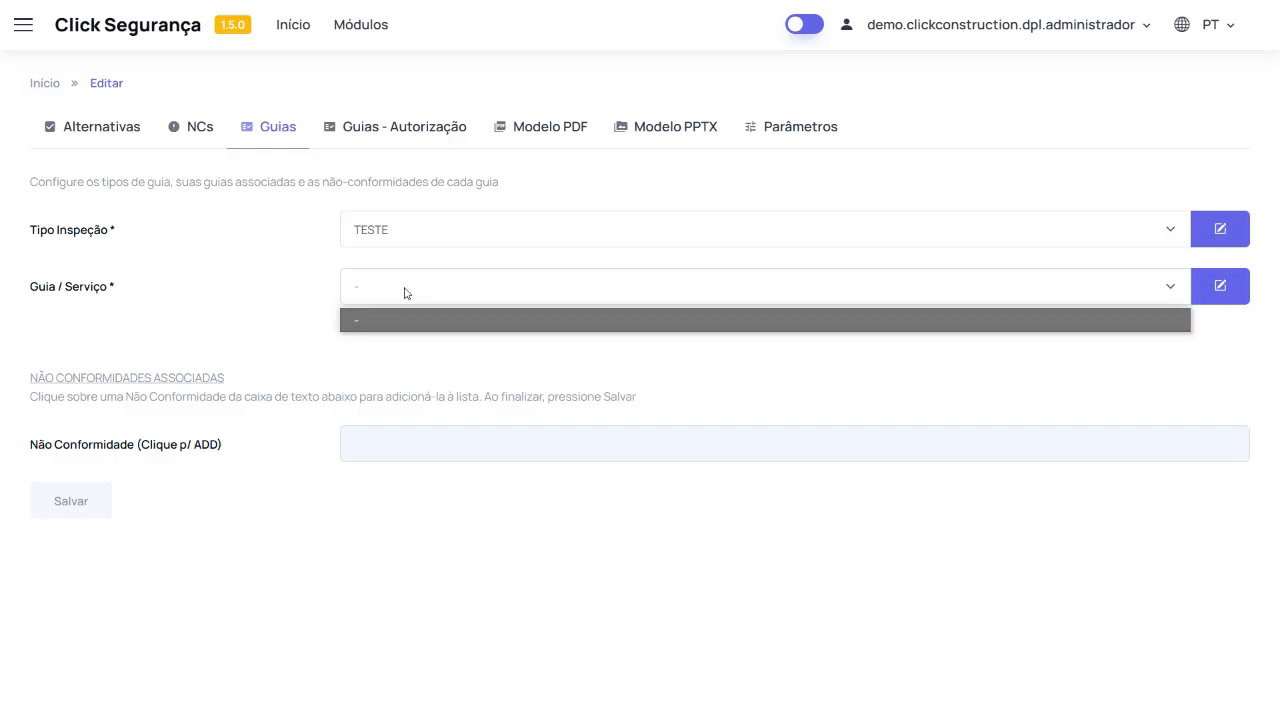
click(404, 290)
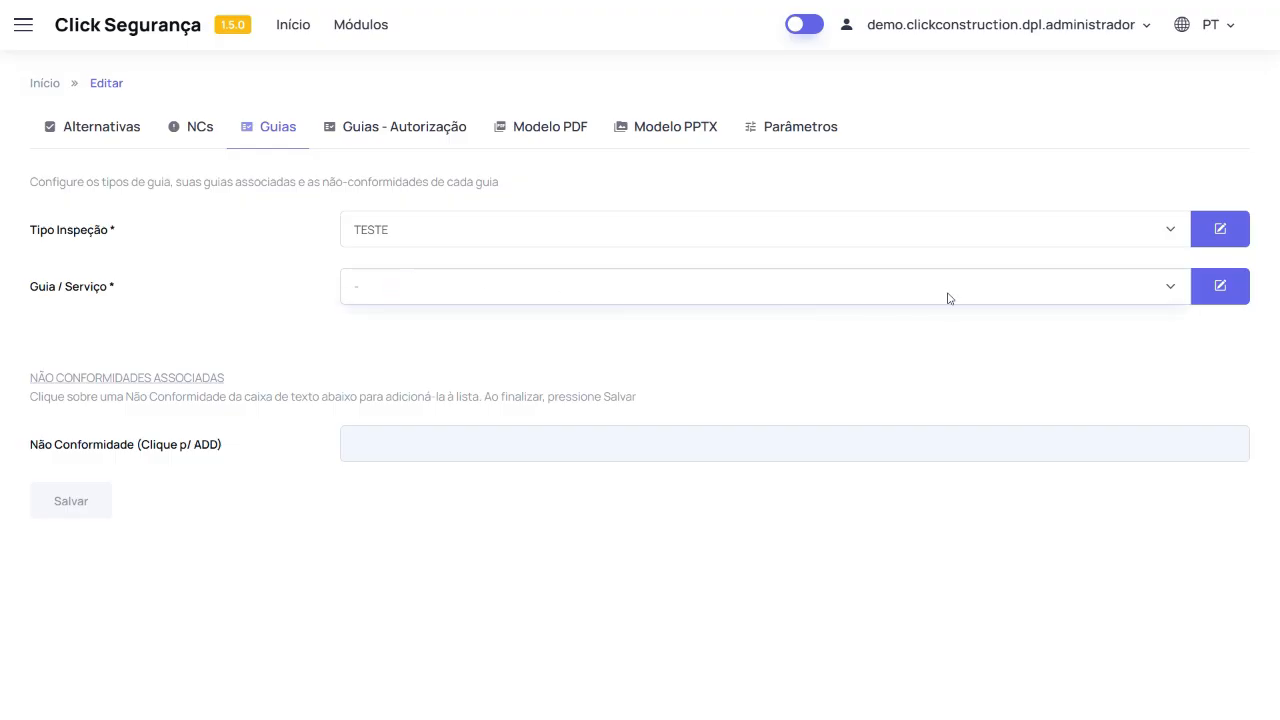
click(1218, 296)
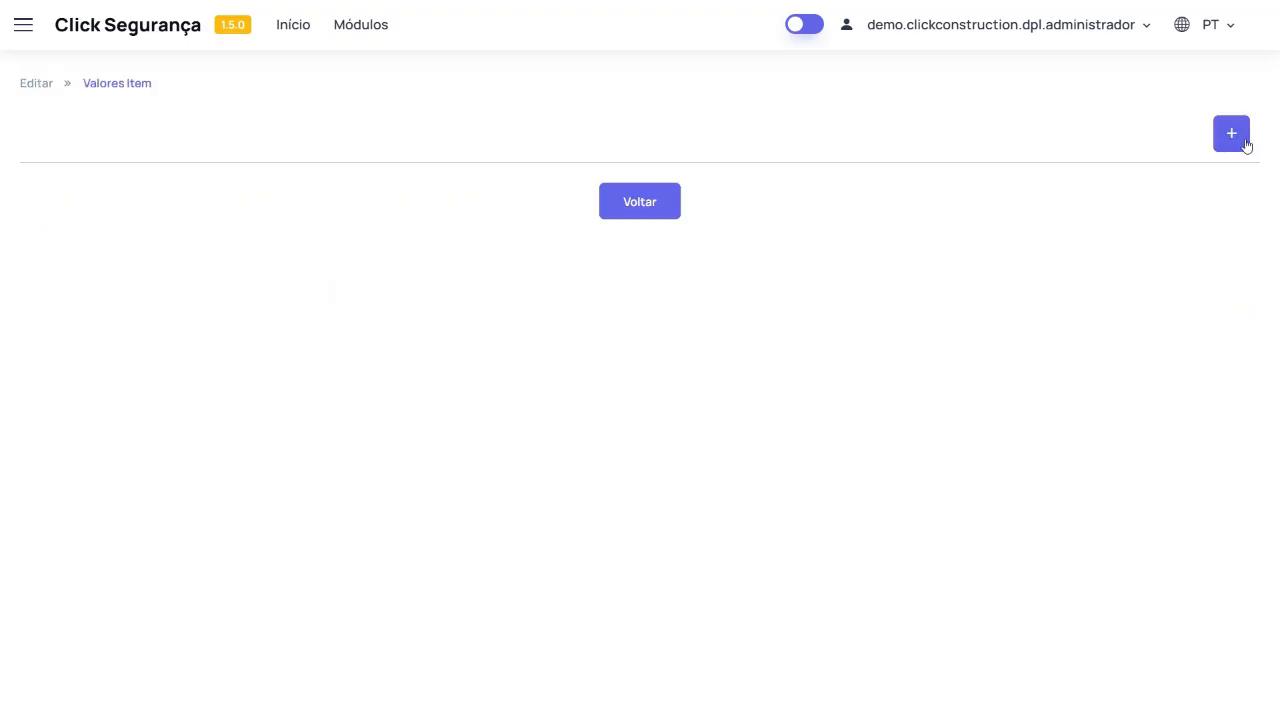
click(1236, 138)
click(196, 190)
text(TESTE GUIA 1)
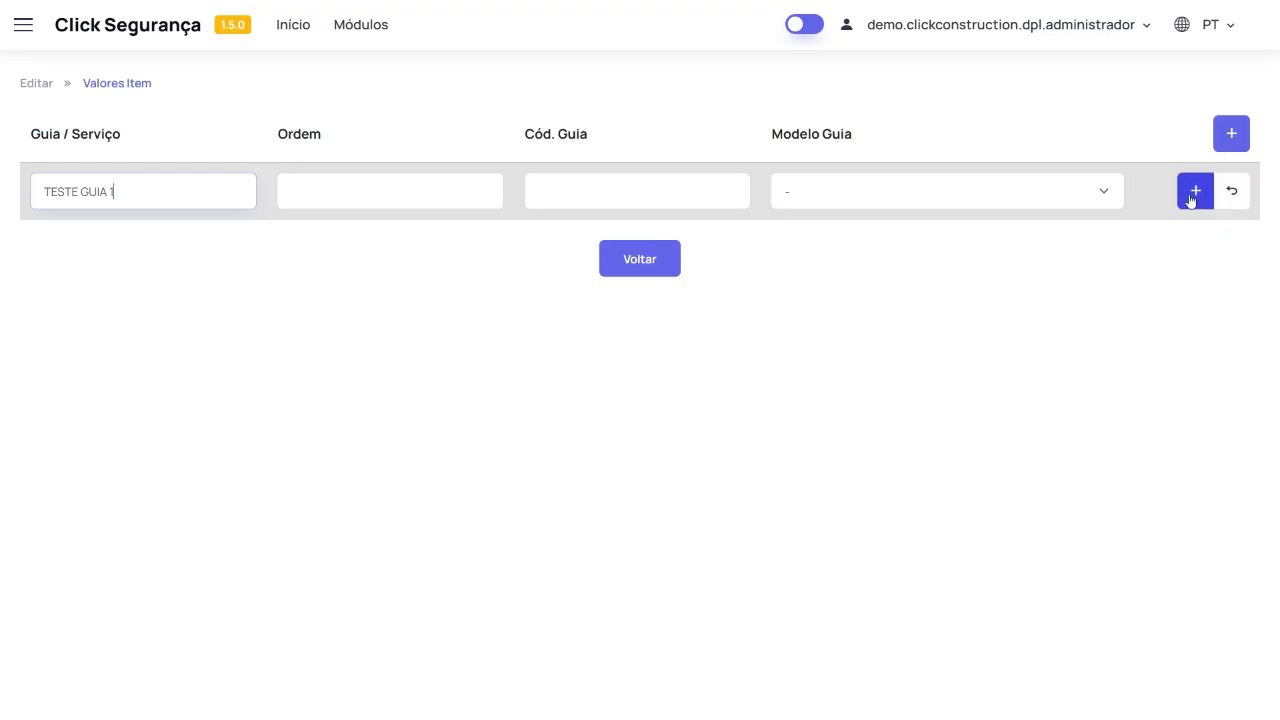
click(1022, 187)
click(1001, 242)
click(1195, 194)
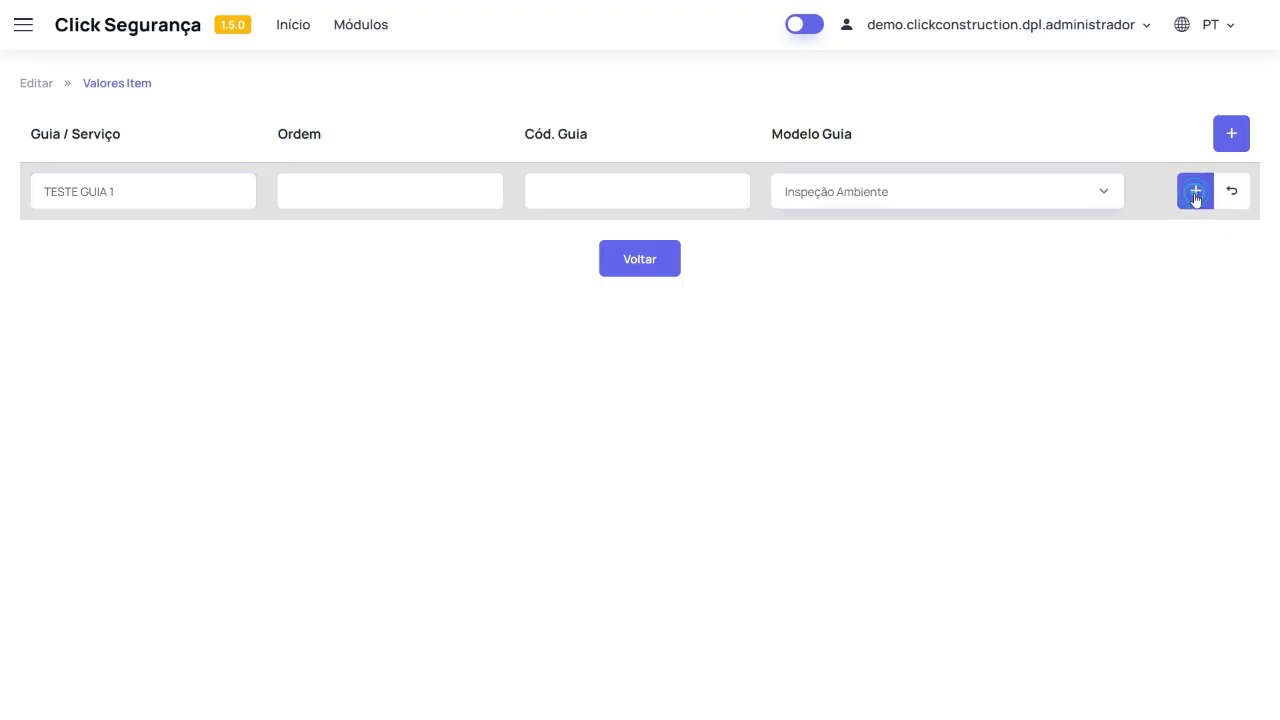
Add the guide TESTE GUIA 2 with the Inspeção Empregados model and return to the Guias settings
click(1233, 136)
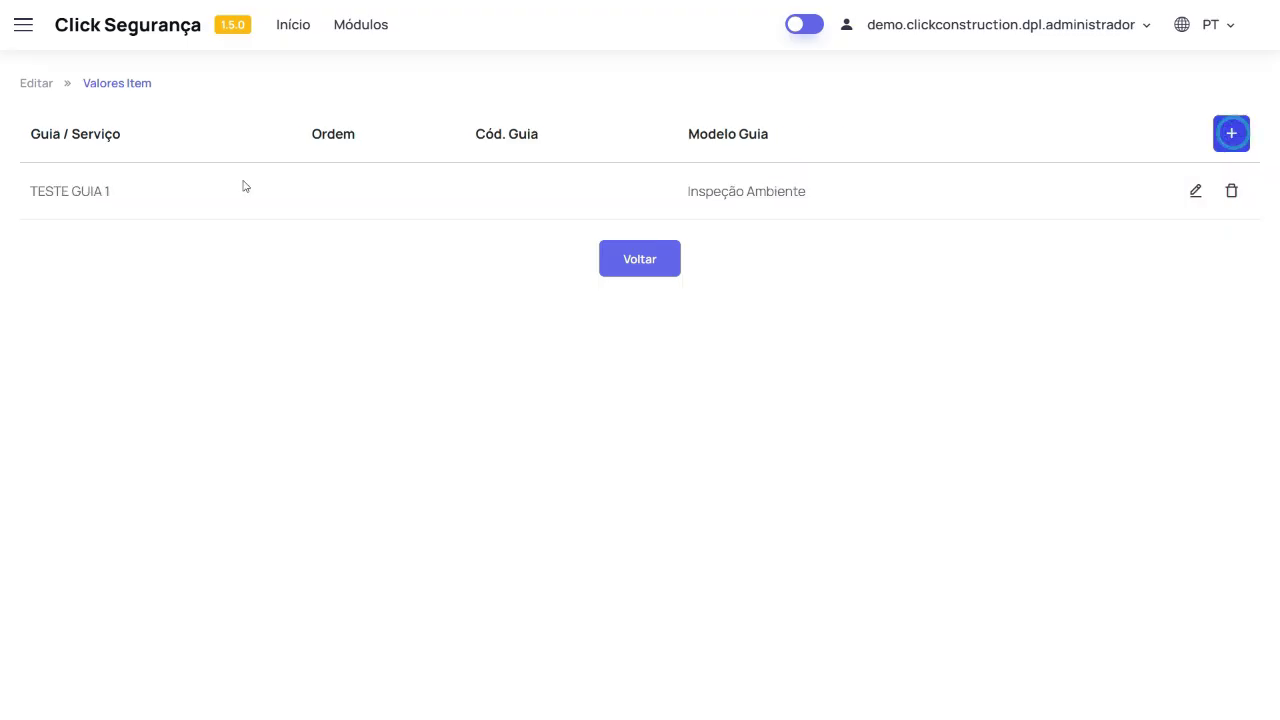
click(163, 191)
text(TESTE GU)
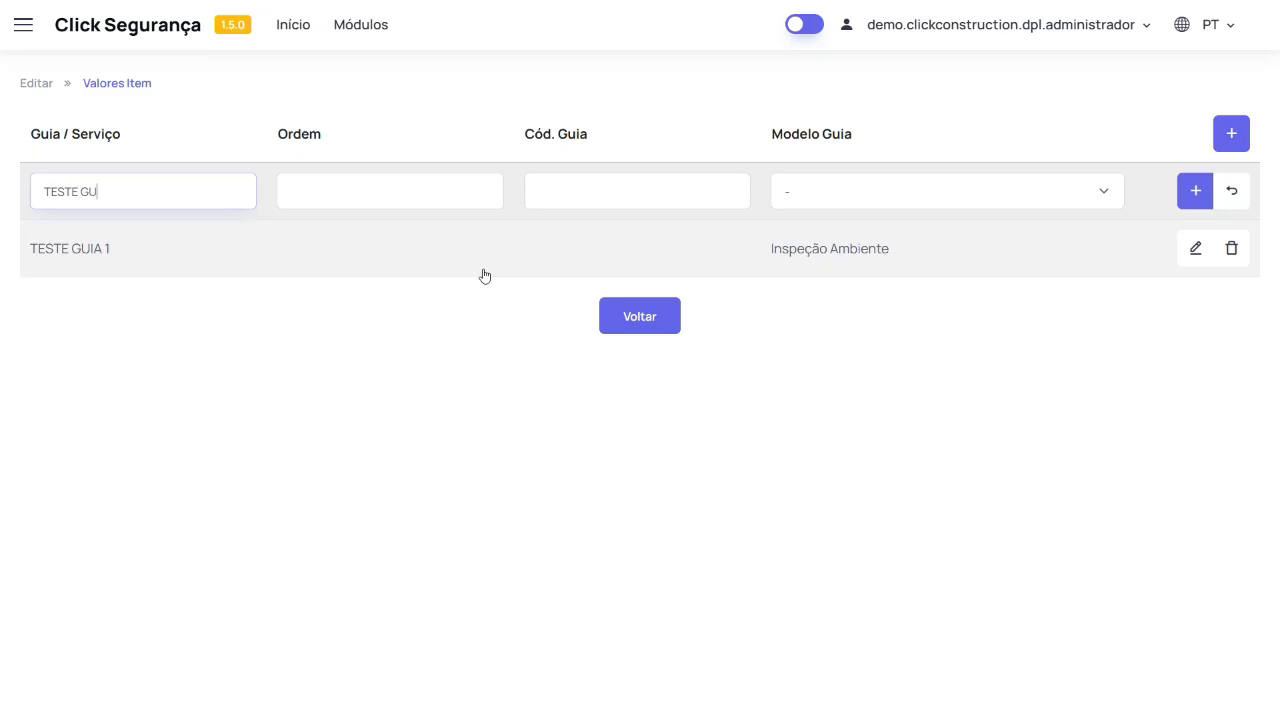
text(IA 2)
click(899, 190)
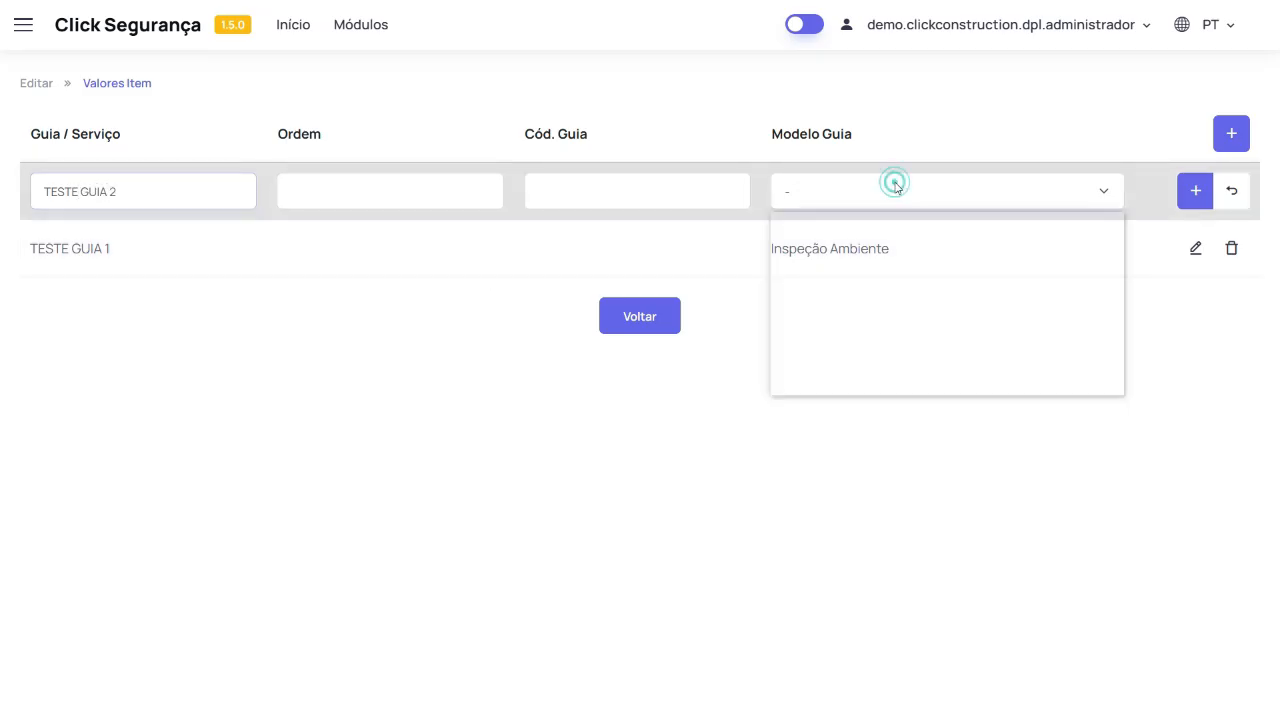
click(898, 267)
click(1195, 190)
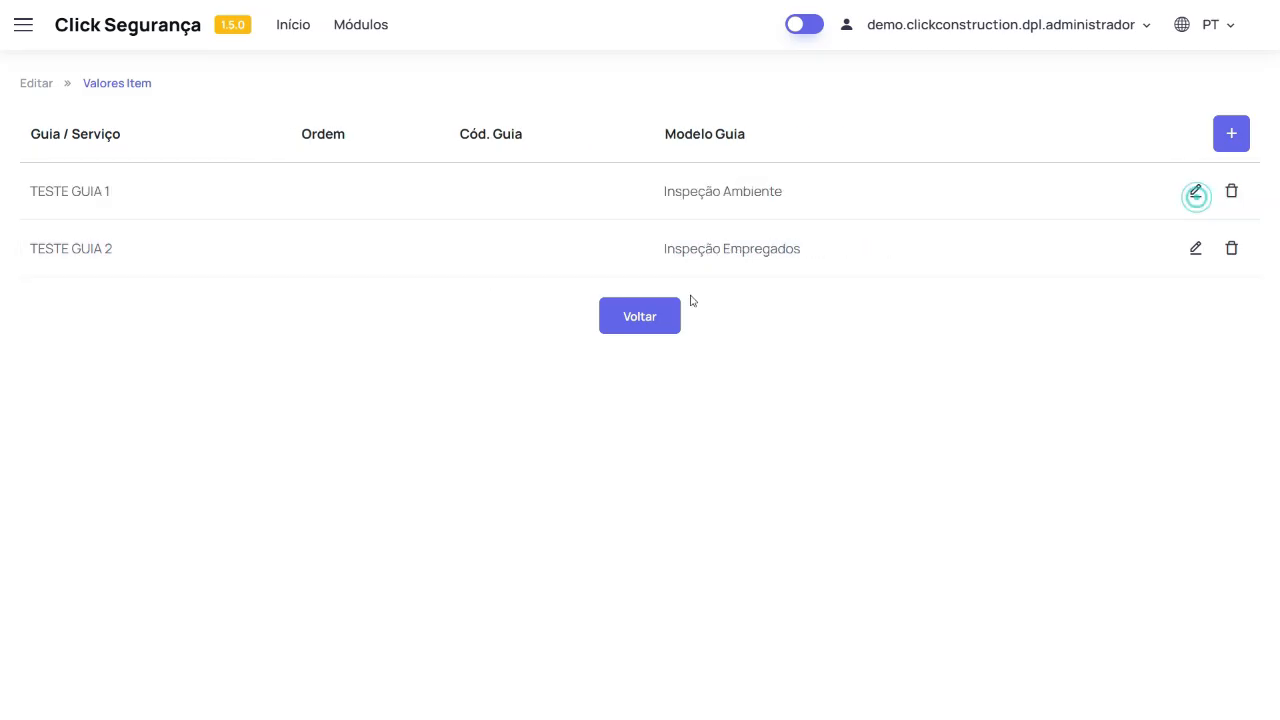
click(642, 314)
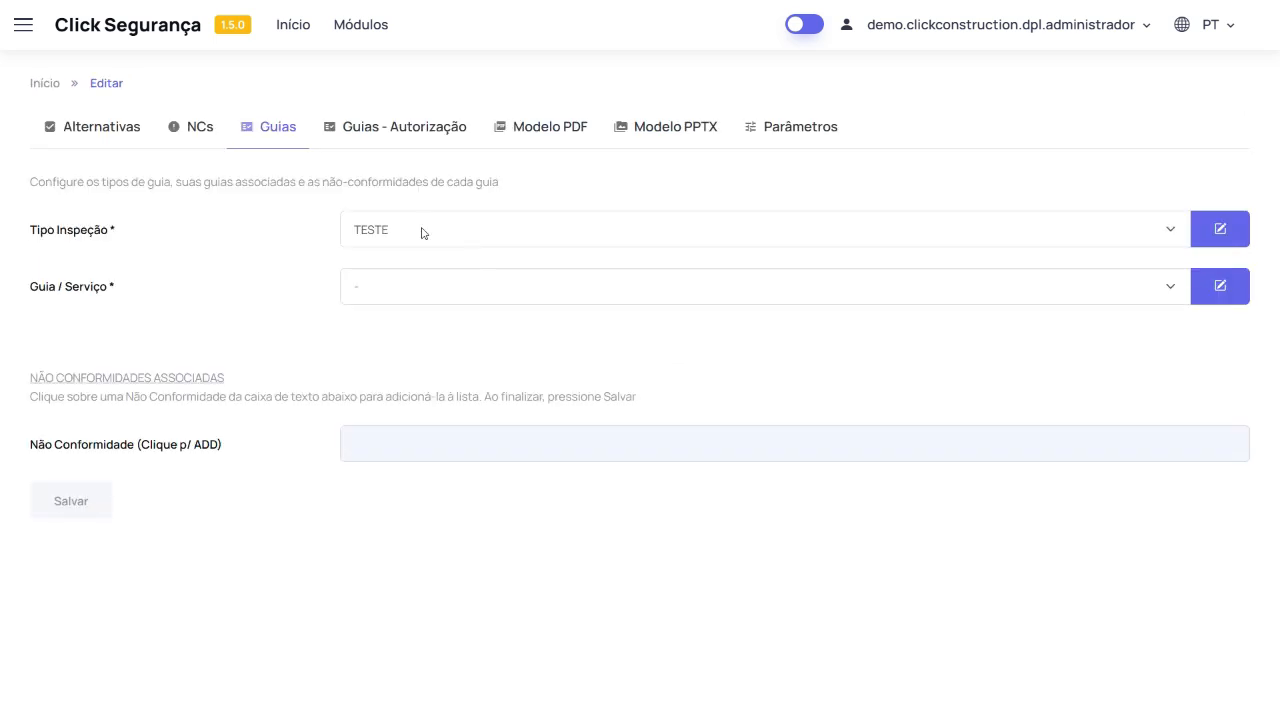
Check the guides available for TESTE, set the Tipo Inspeção to INSPEÇÃO DE EPI and view its guides
click(426, 287)
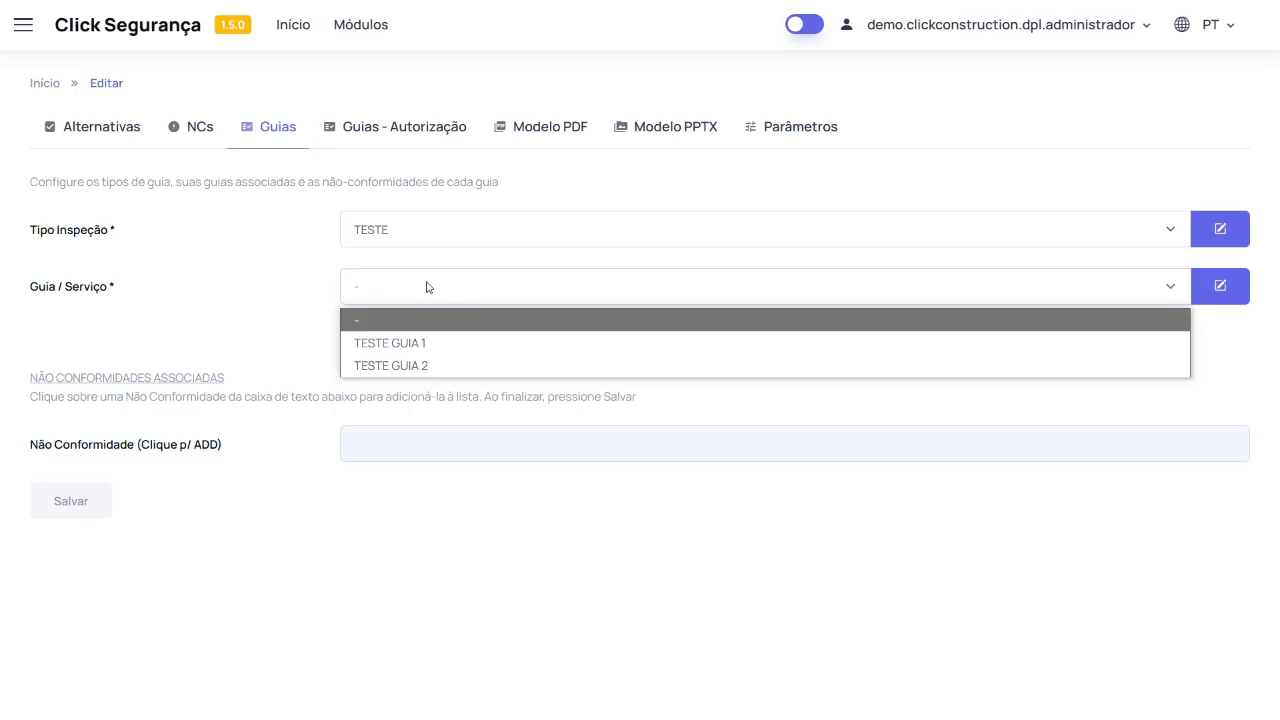
click(414, 236)
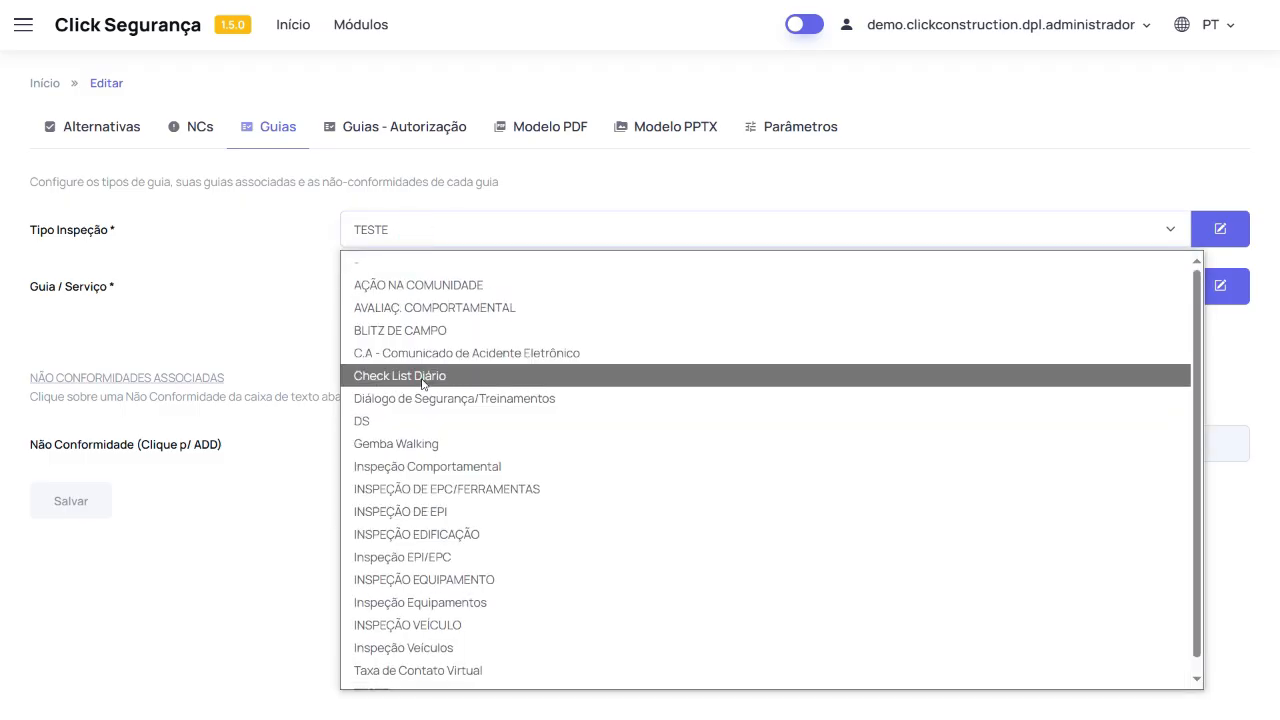
click(417, 512)
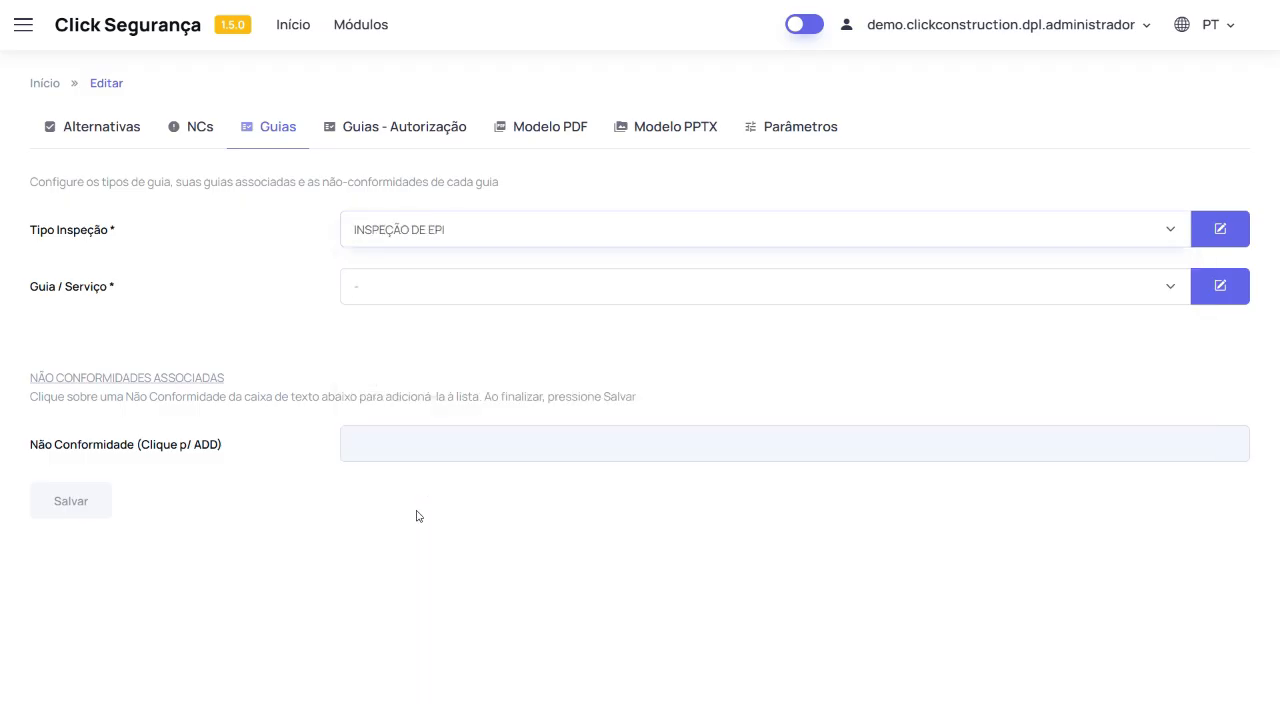
click(421, 295)
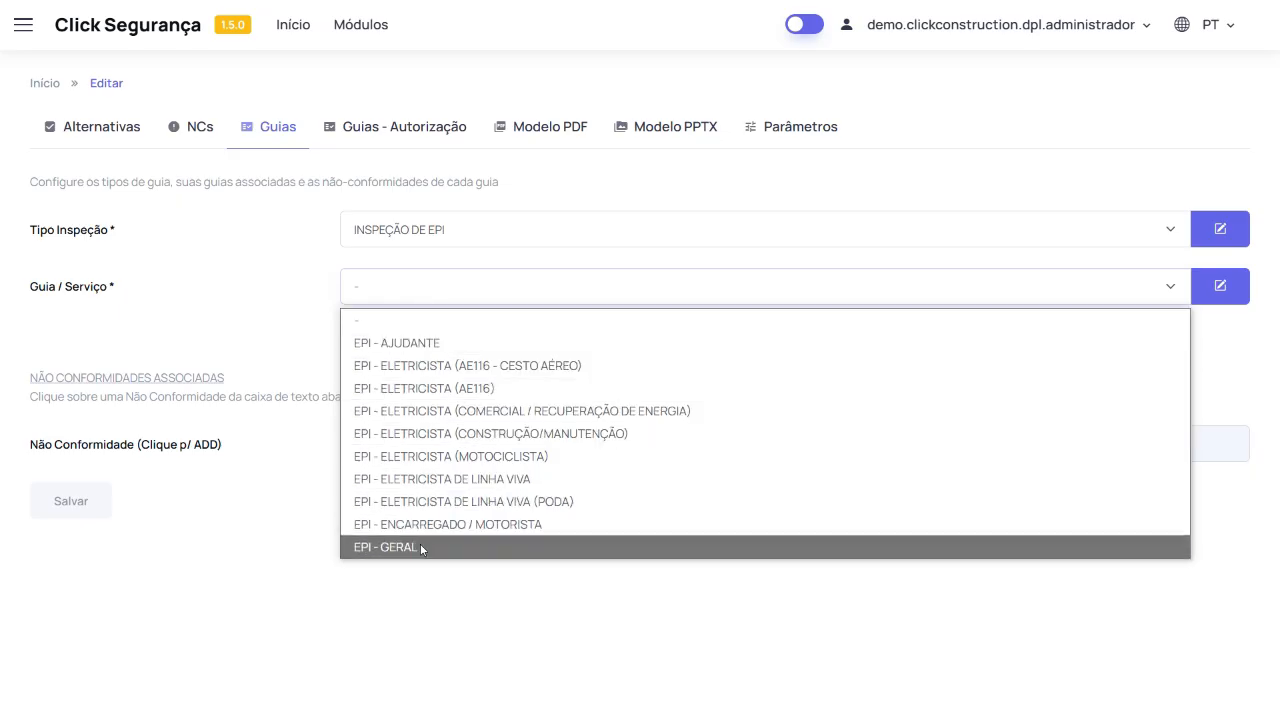
click(290, 292)
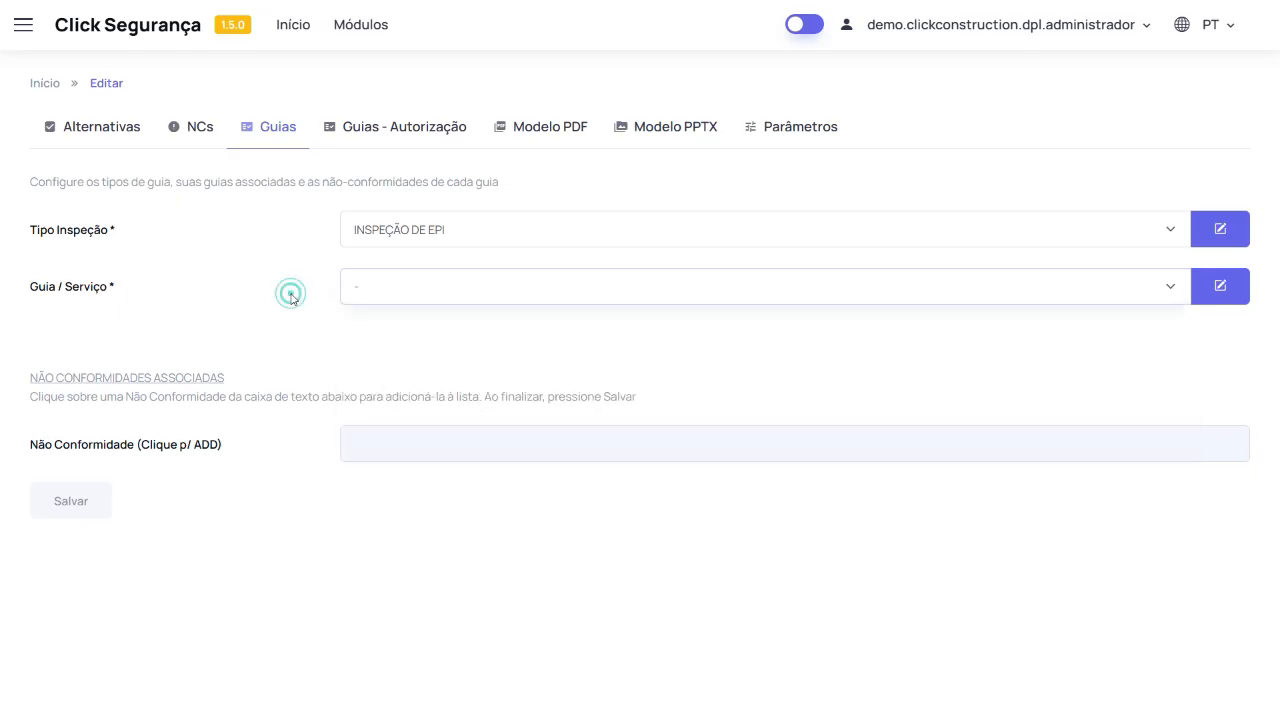